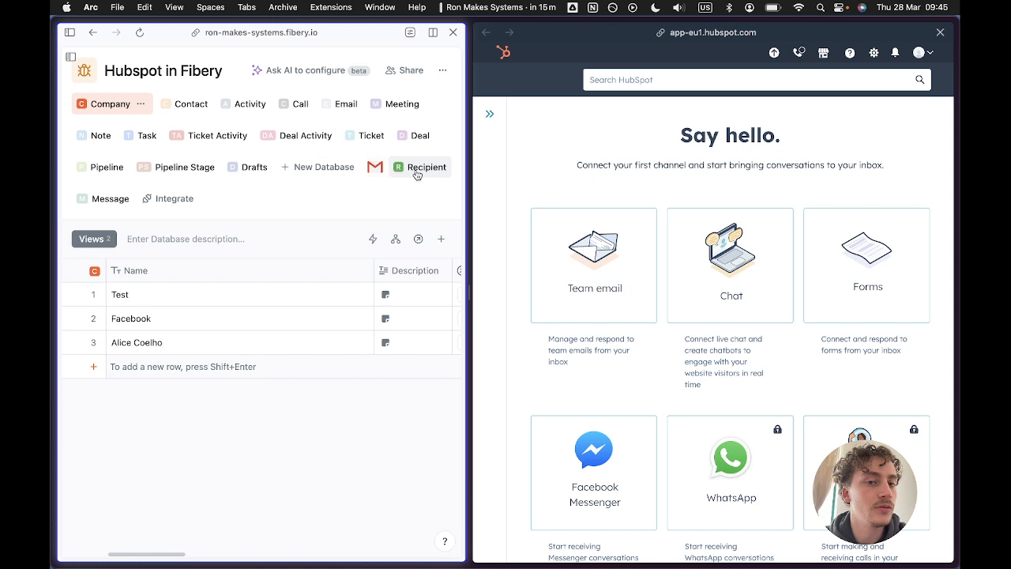
Widen the Fibery pane and open the first record in the Contact database.
scroll(275, 370, right, 5)
scroll(275, 370, left, 5)
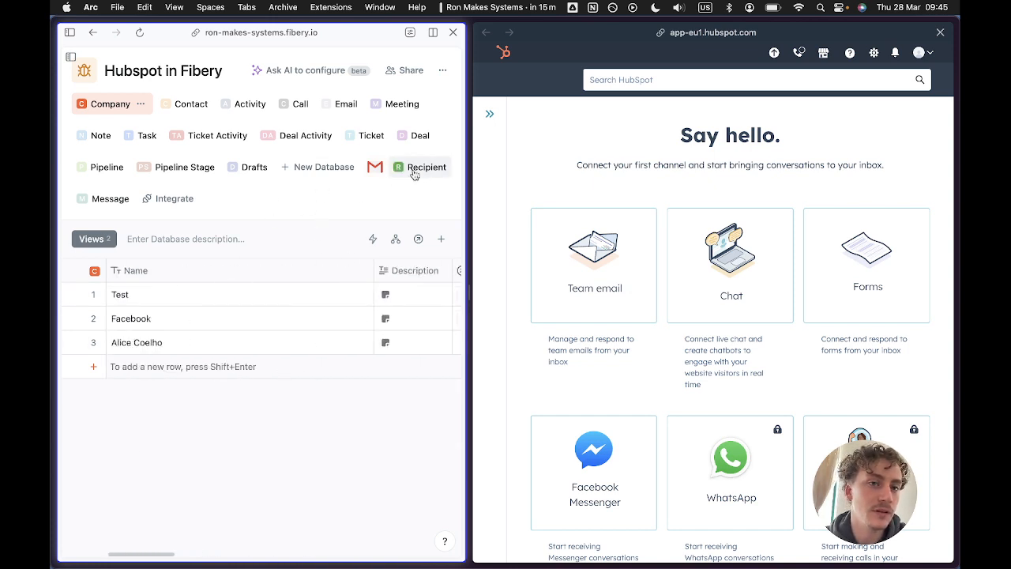
drag(469, 162, 605, 140)
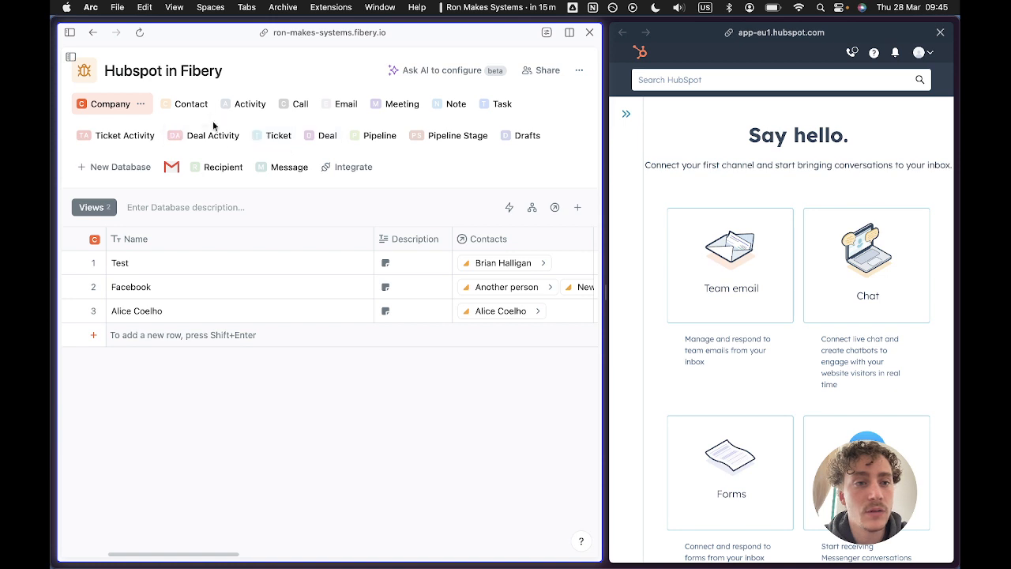
click(188, 113)
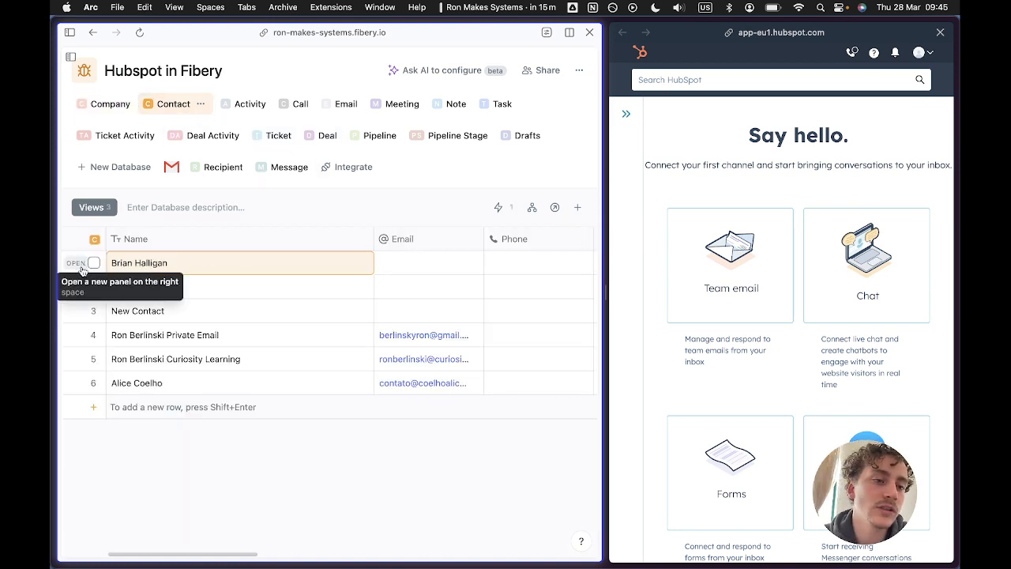
click(71, 264)
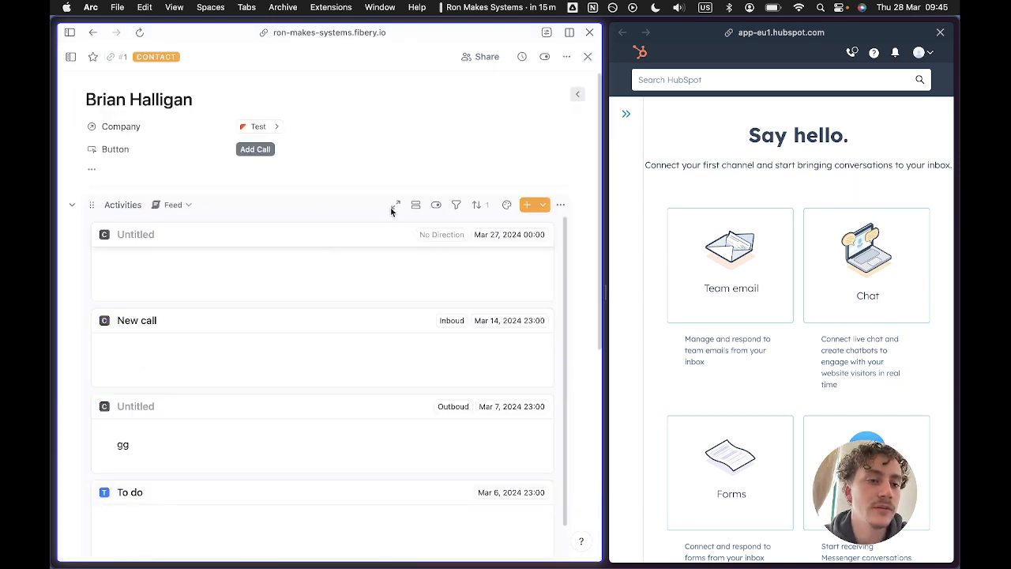
Open the Log a Call form from the contact's Activities feed.
click(544, 204)
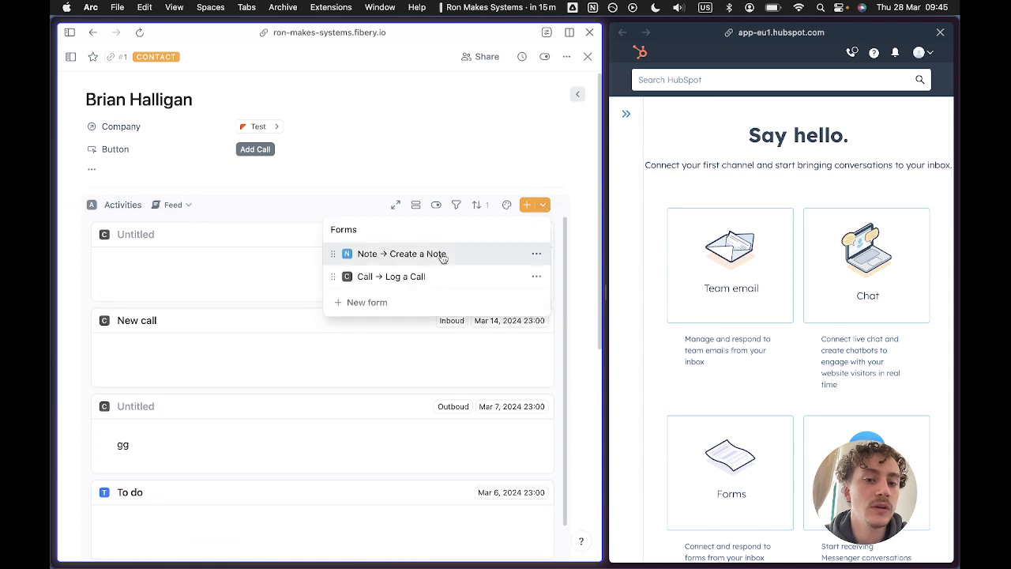
click(415, 278)
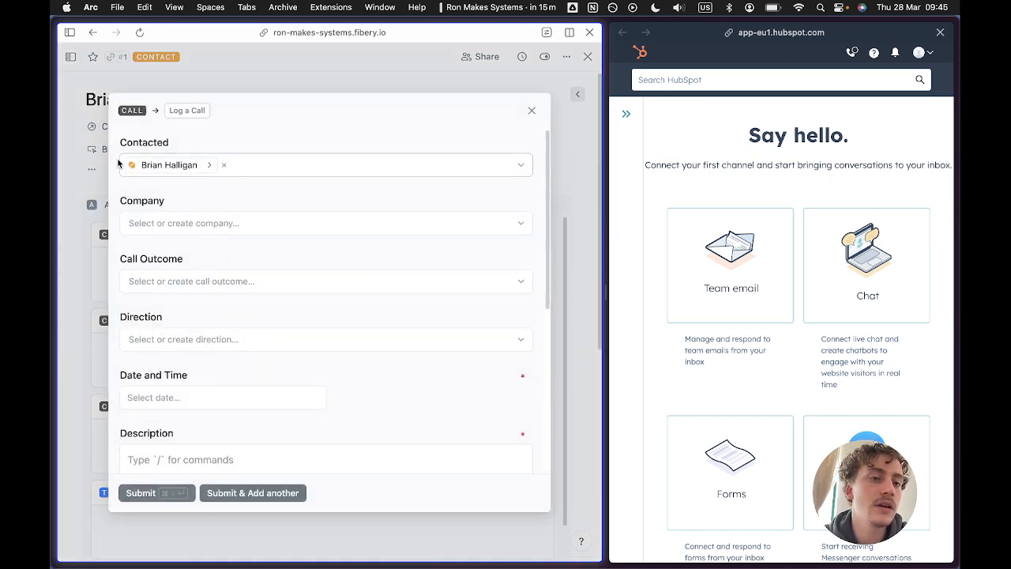
click(134, 225)
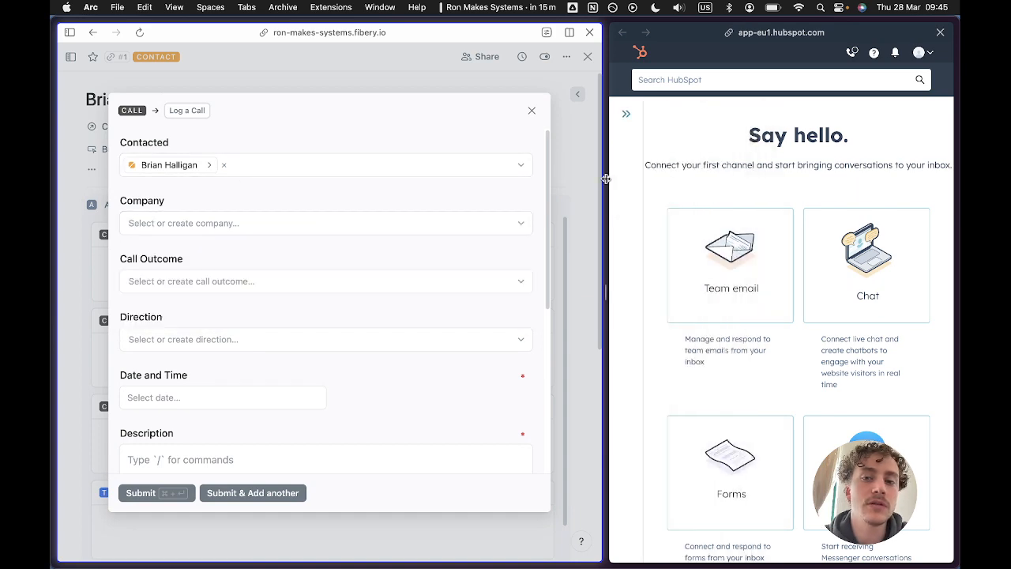
Switch to HubSpot, widen its pane and open the first sample contact's record in the contacts list.
drag(606, 179, 347, 195)
click(394, 80)
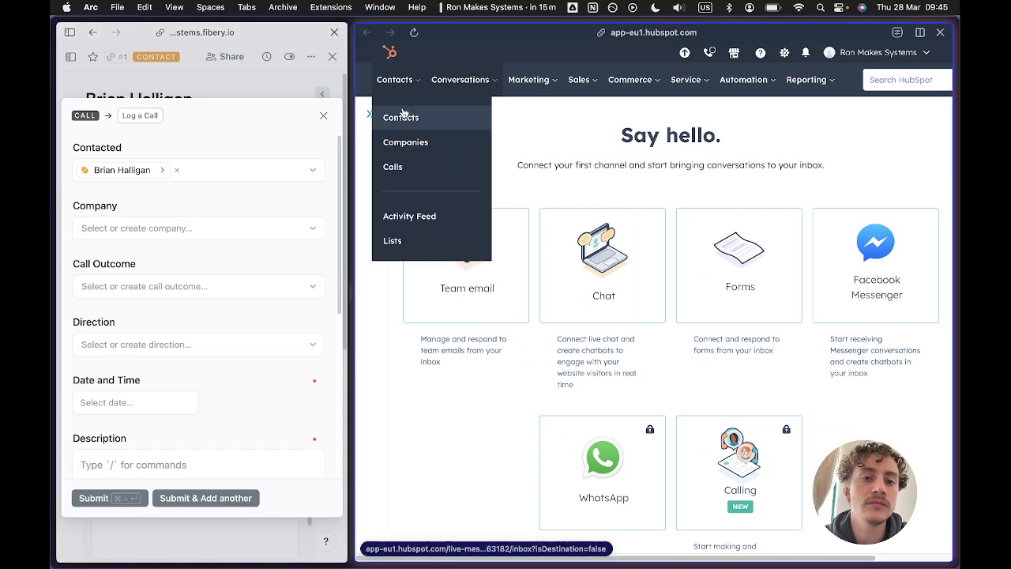
click(403, 116)
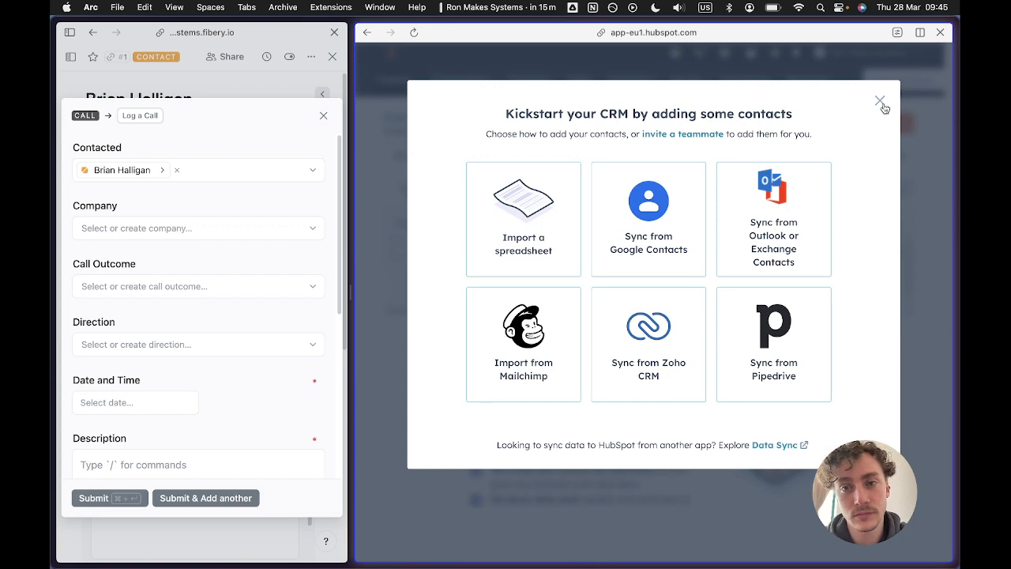
click(882, 104)
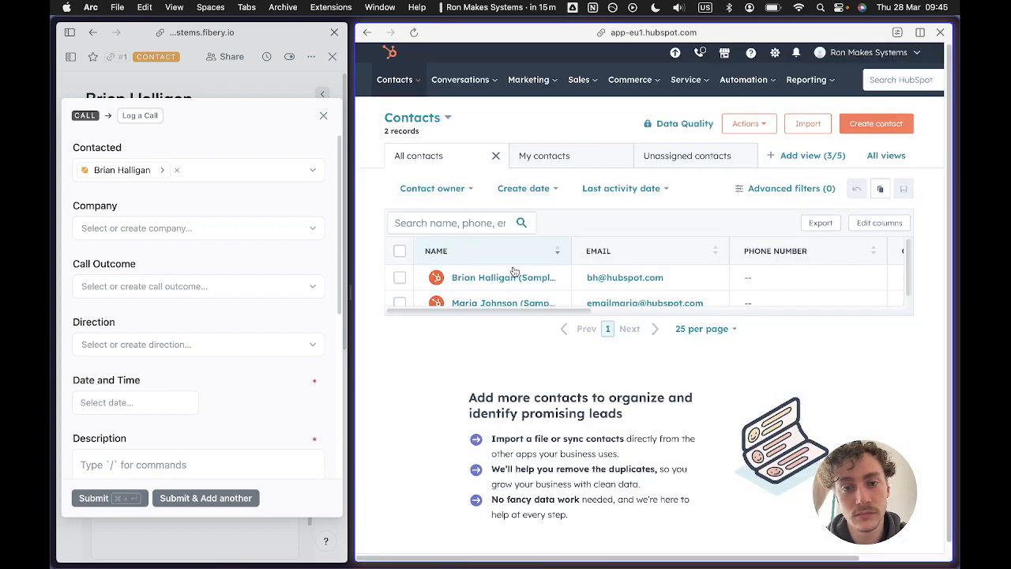
click(483, 282)
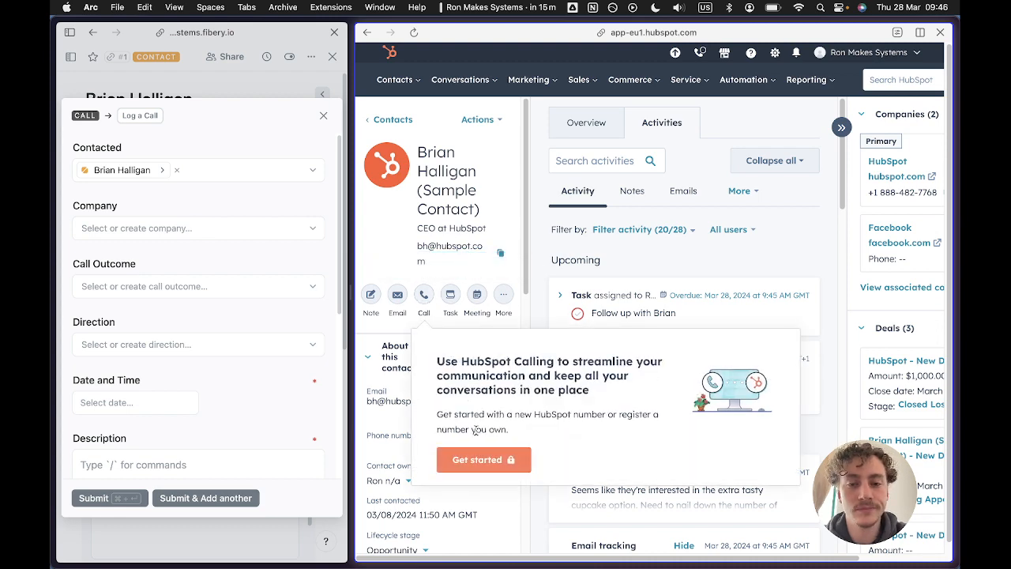
Examine the associated companies, contacts and deals offered in a new note for the HubSpot contact, and close the note without saving.
click(371, 295)
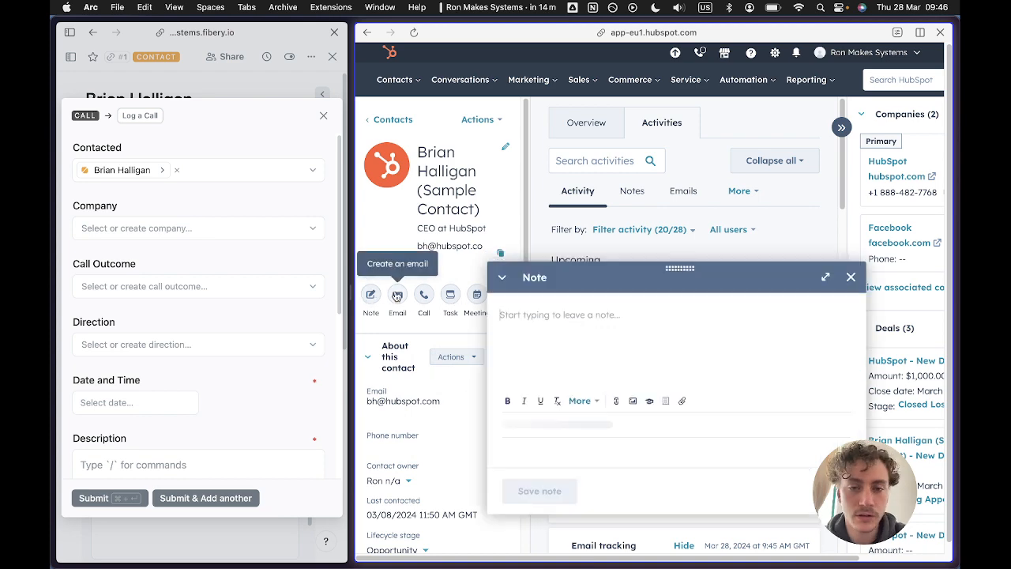
click(545, 425)
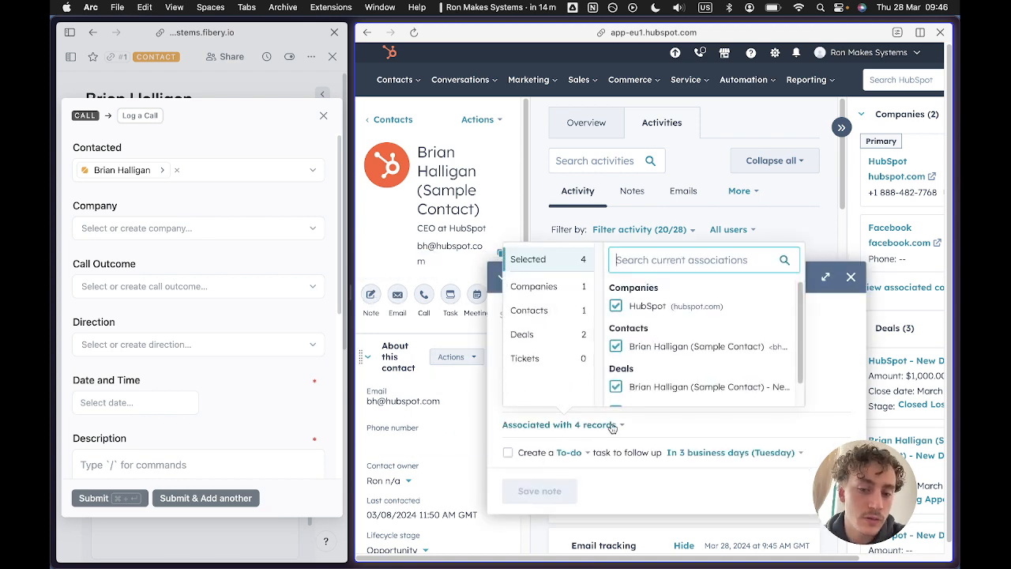
scroll(656, 363, down, 1)
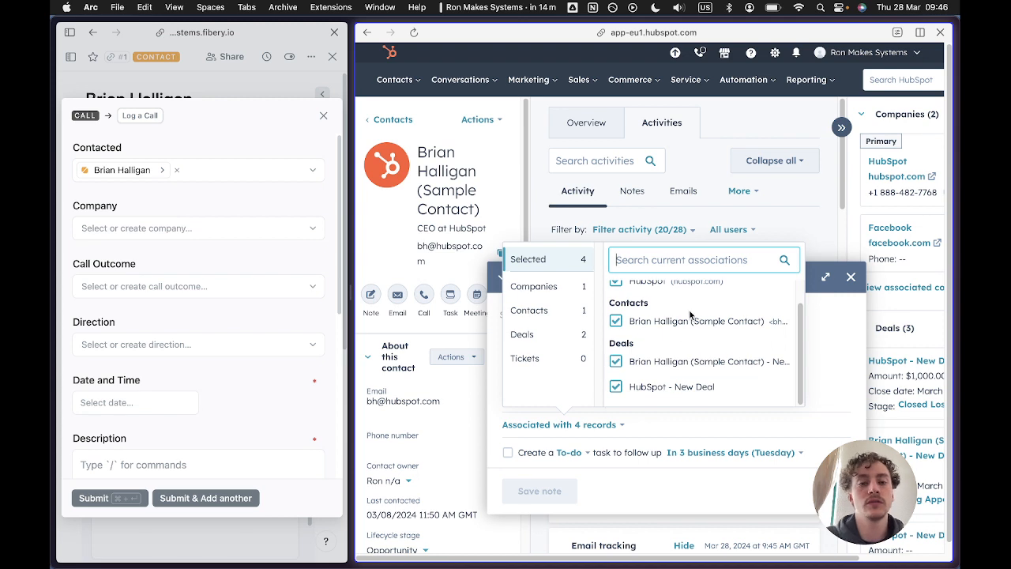
scroll(610, 347, up, 1)
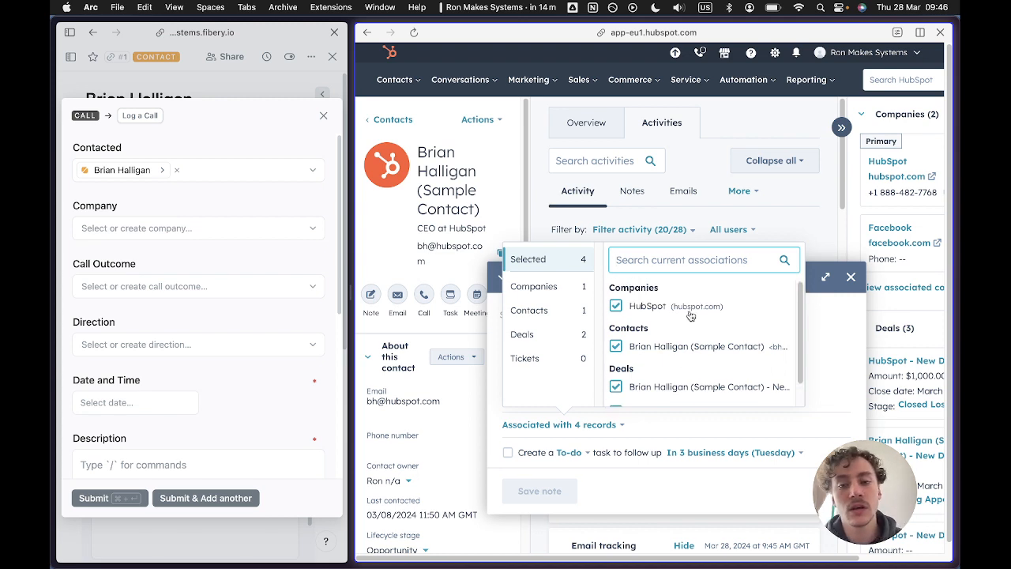
click(615, 306)
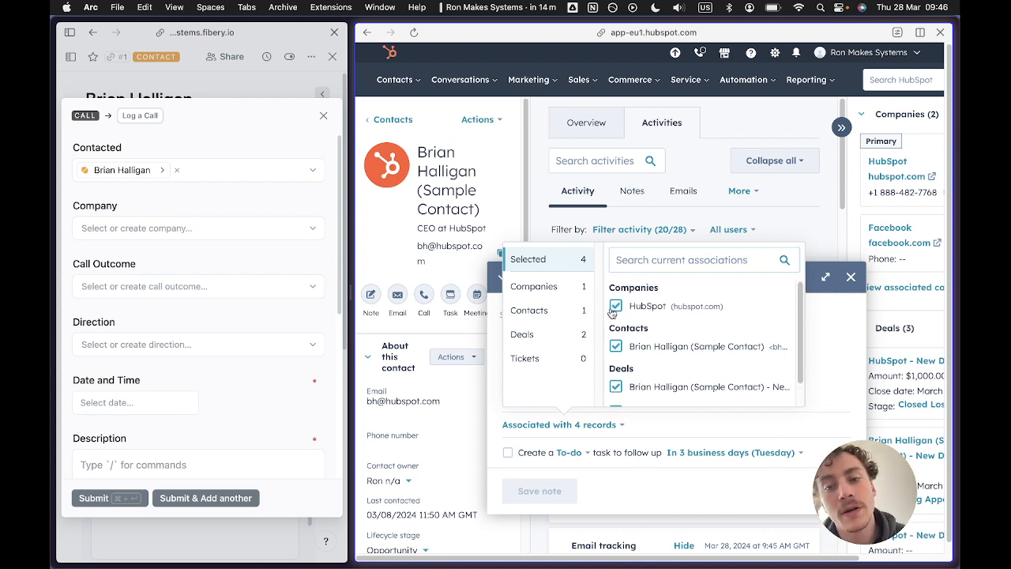
click(564, 288)
click(616, 291)
click(830, 332)
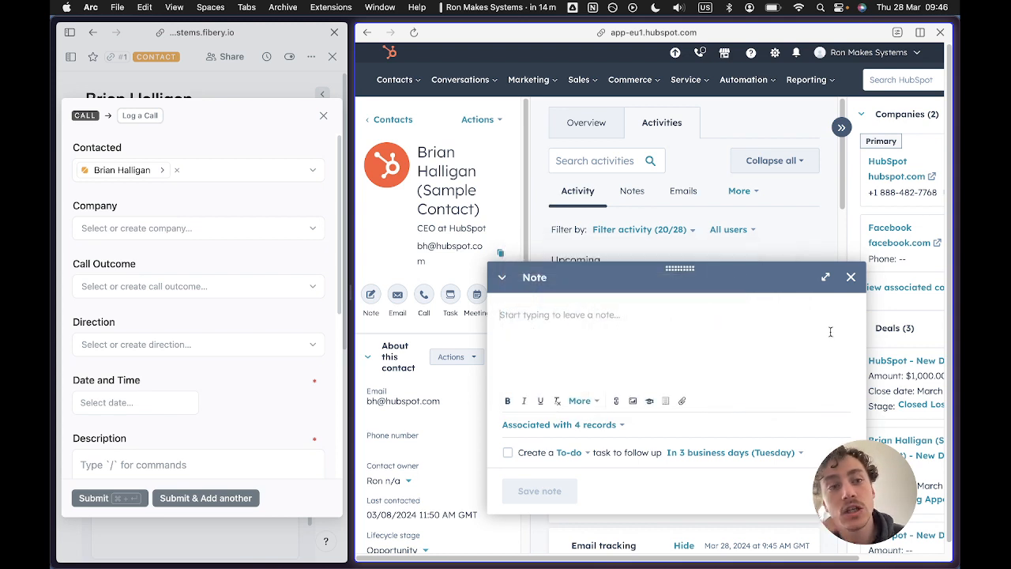
click(851, 278)
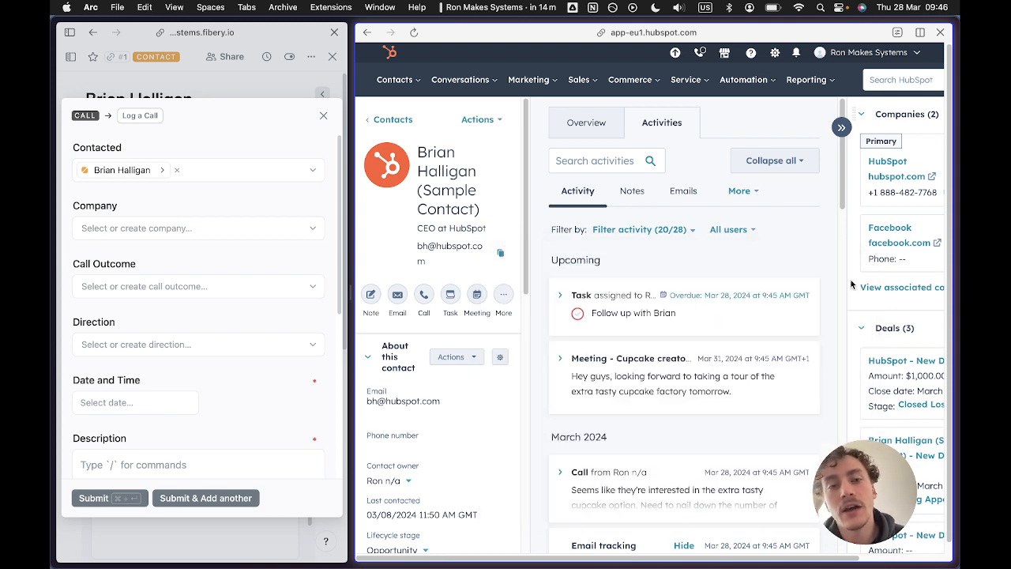
Switch back to Fibery and widen its pane to take most of the split view.
drag(350, 293, 790, 318)
click(605, 223)
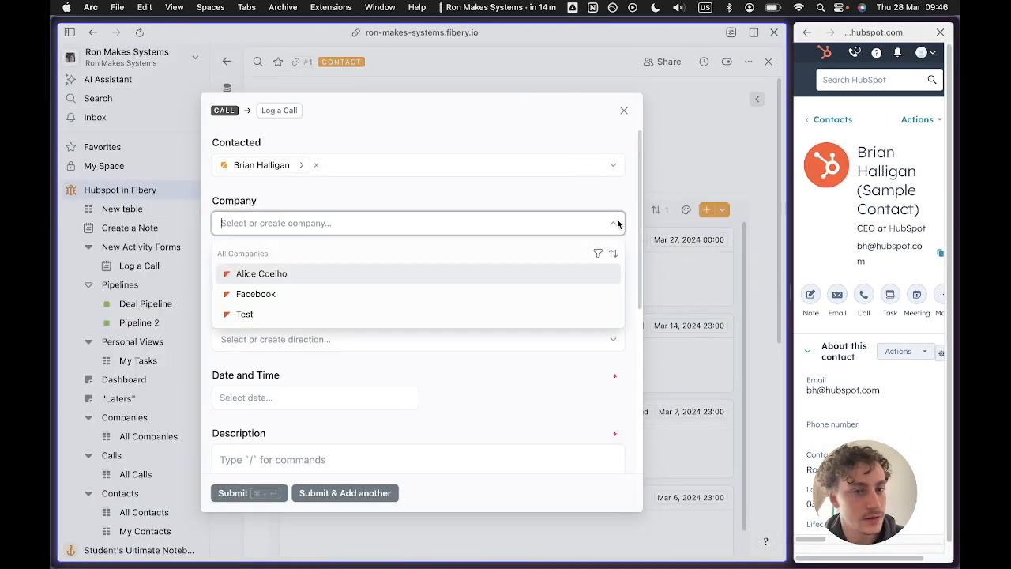
click(621, 219)
drag(791, 263, 764, 263)
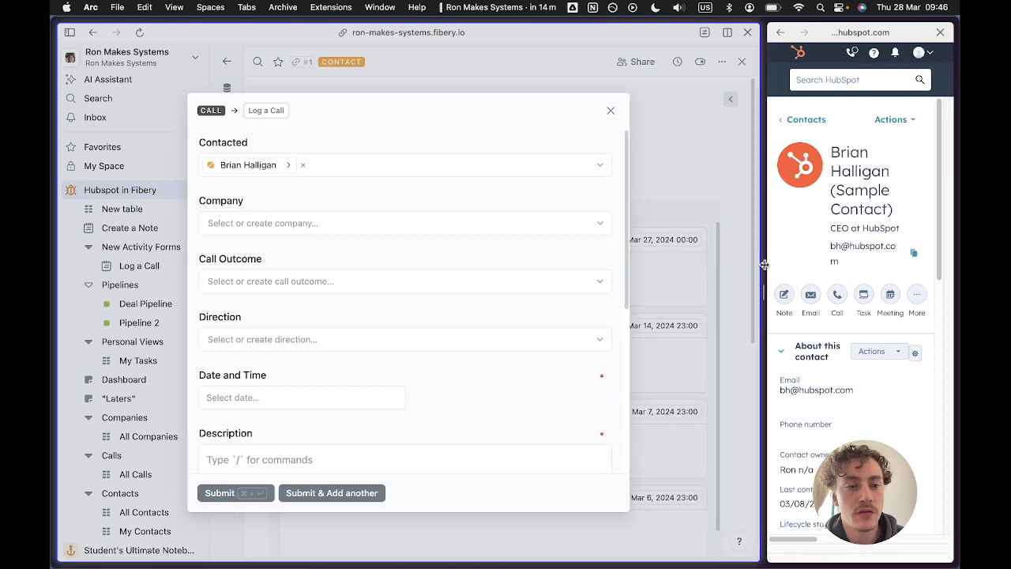
Examine the Company choices and their filter settings in the Log a Call form.
click(598, 221)
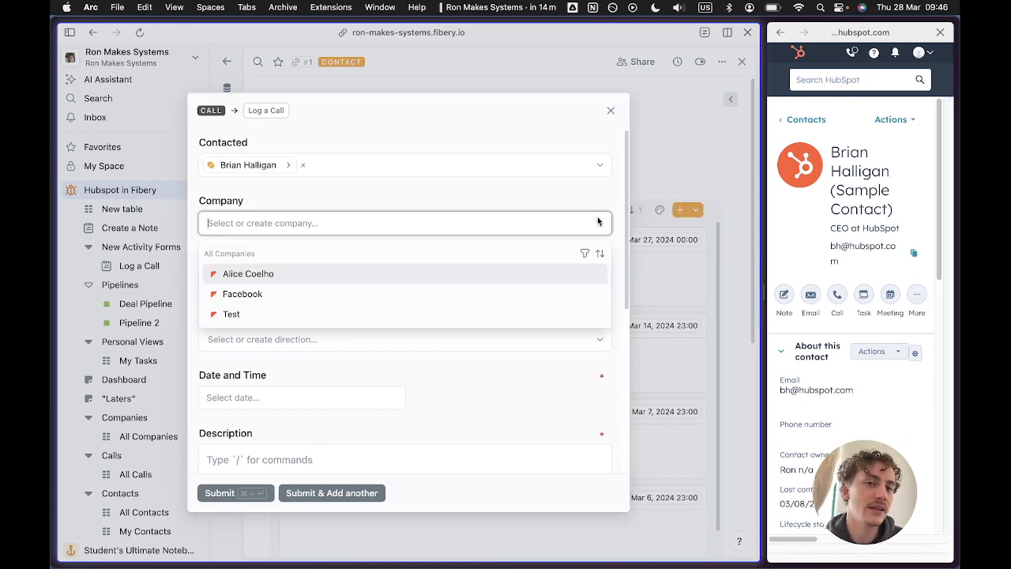
click(598, 221)
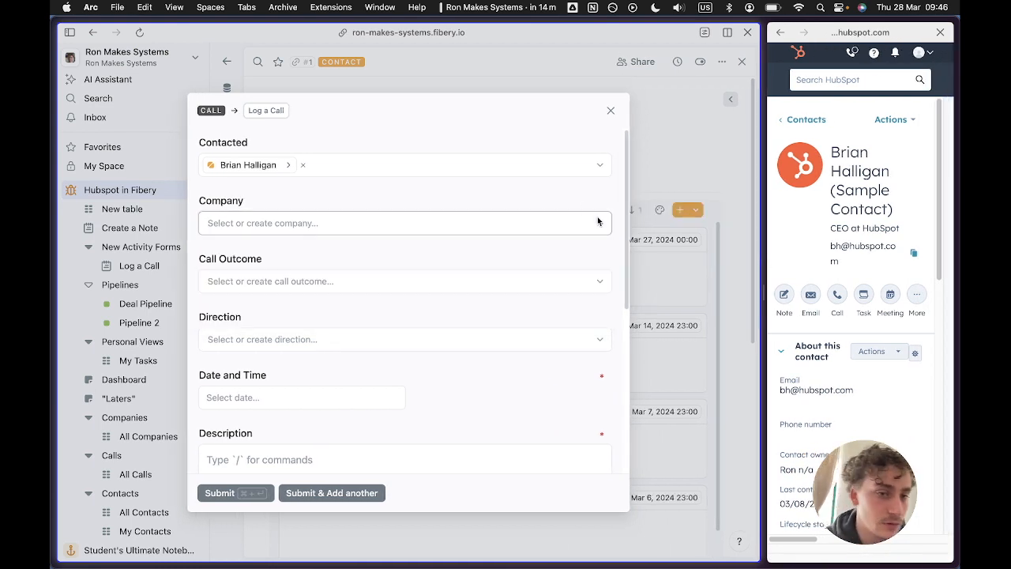
click(514, 222)
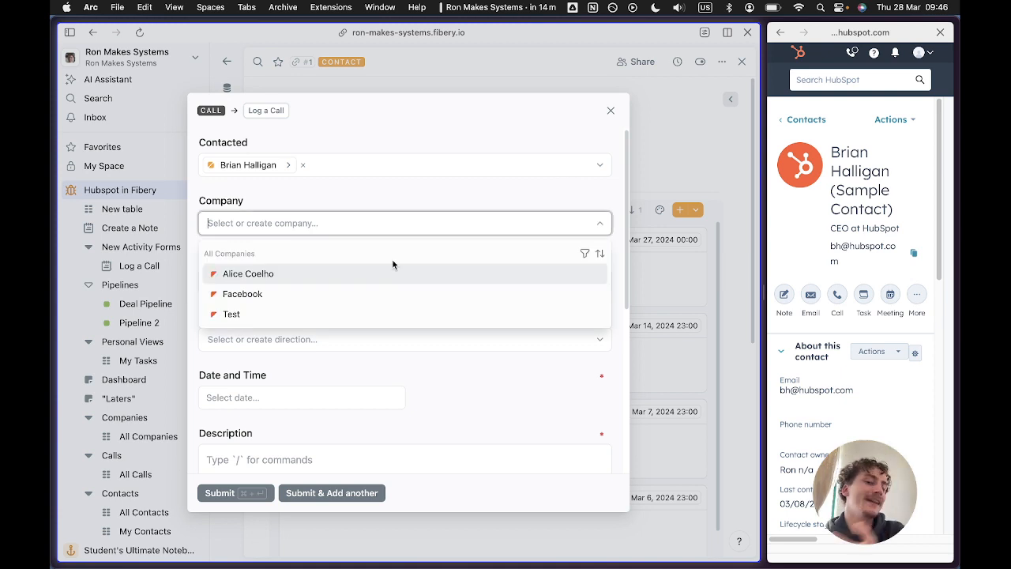
click(585, 253)
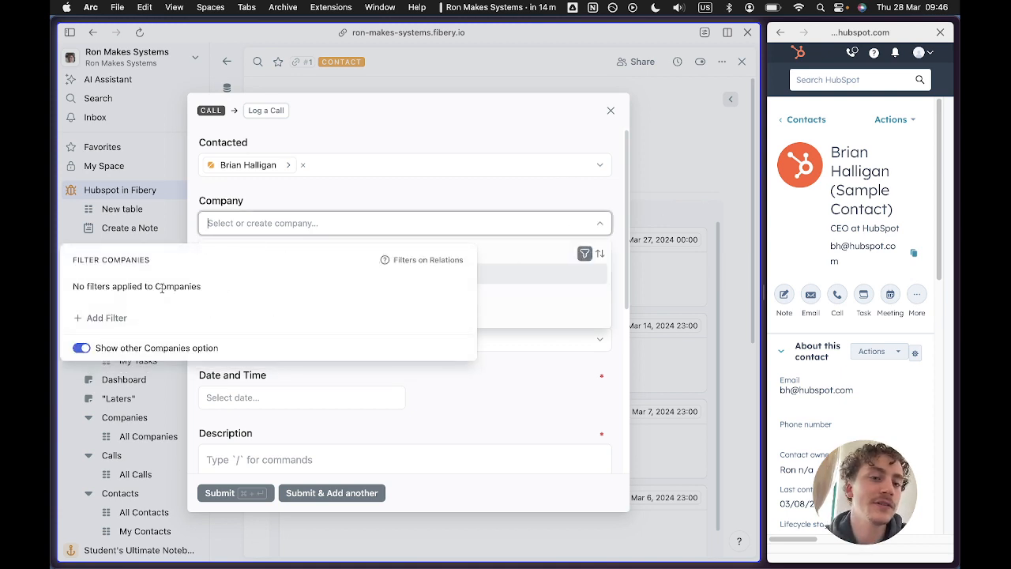
click(363, 193)
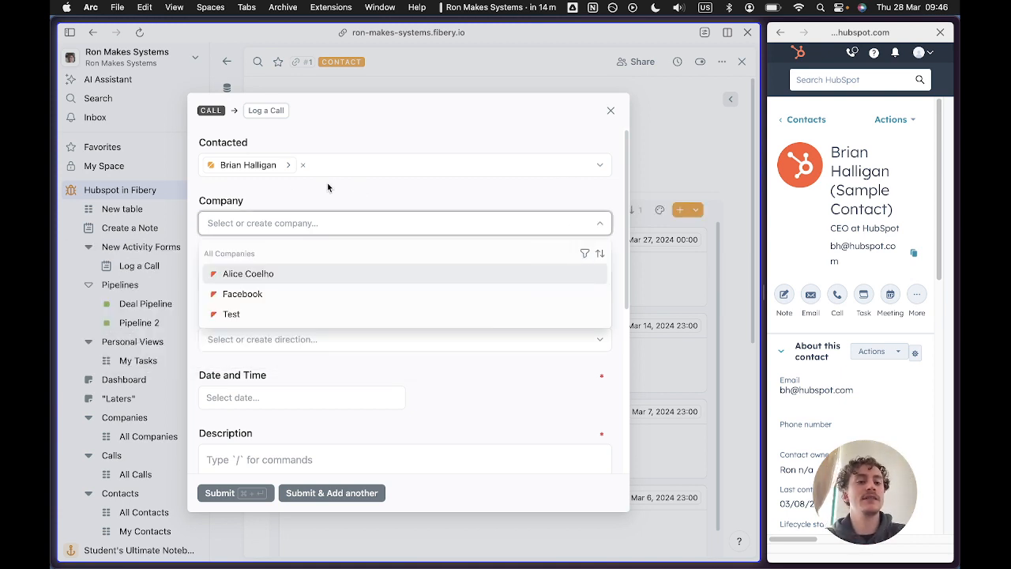
click(327, 188)
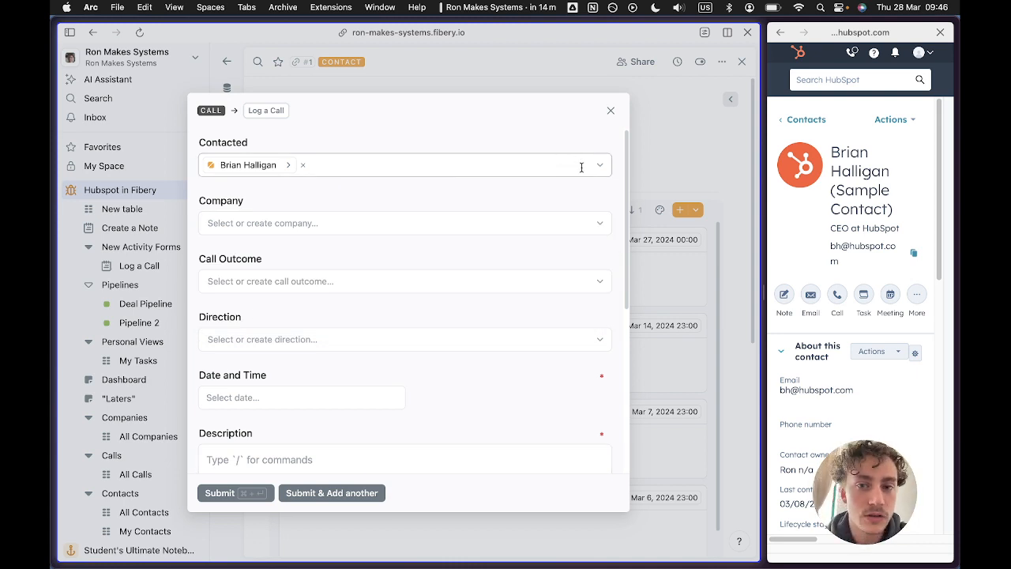
Remove the prefilled contact from the Contacted field and set Company to Facebook.
click(502, 167)
click(309, 152)
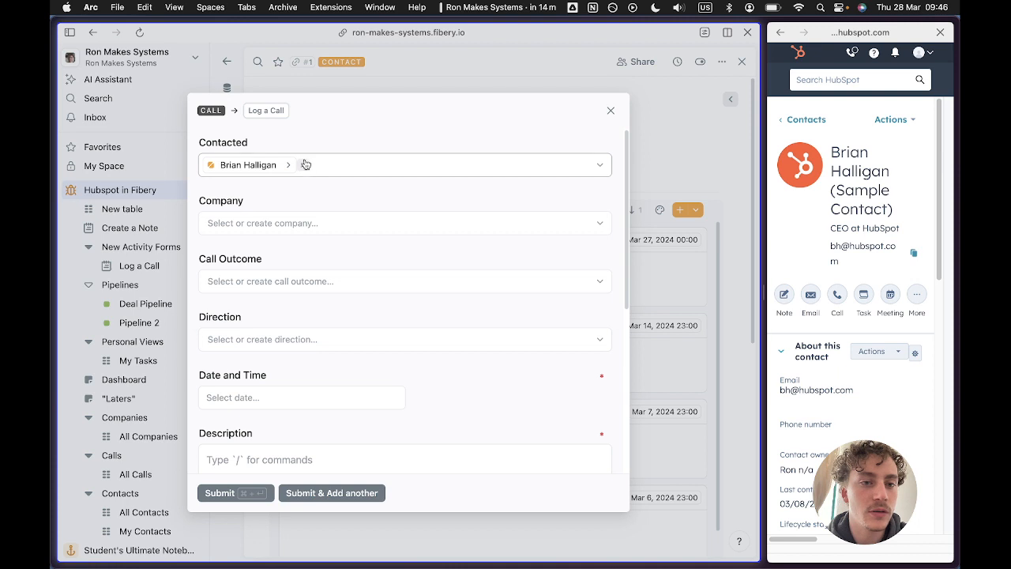
click(302, 165)
click(289, 223)
click(255, 294)
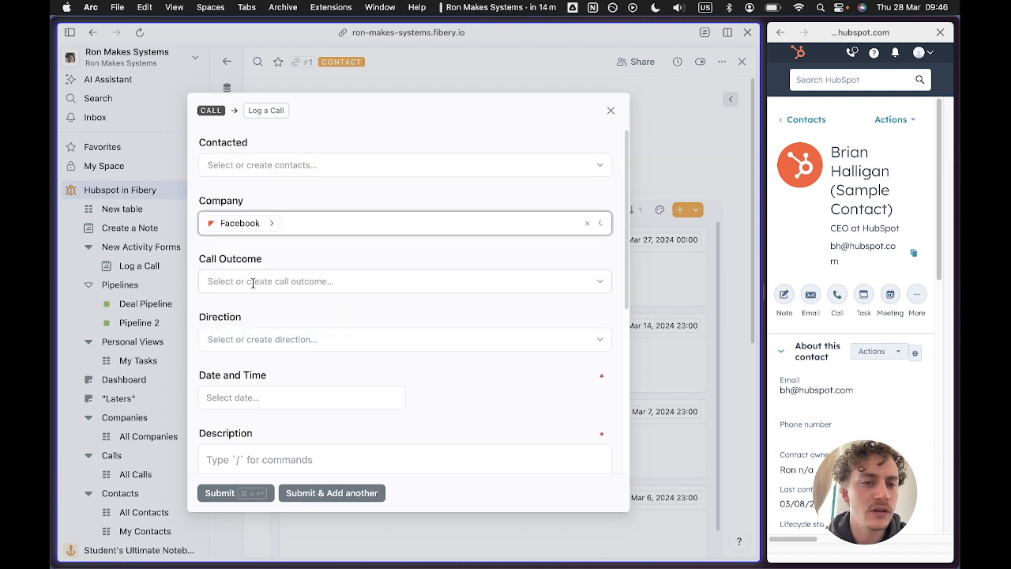
Examine the Contacted field's choices and its Company filter settings, including the notice about dynamic values.
click(263, 169)
click(318, 171)
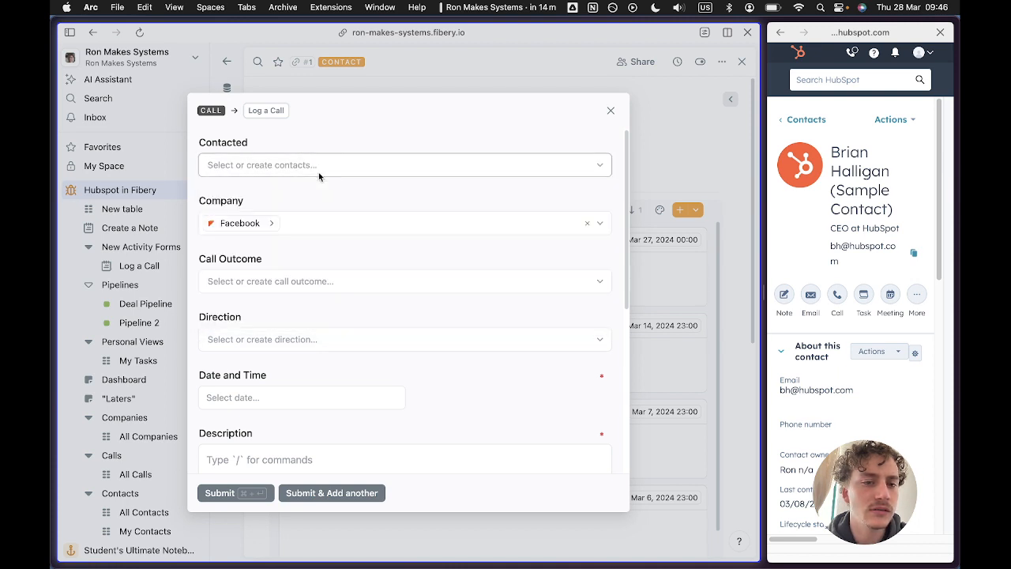
click(500, 224)
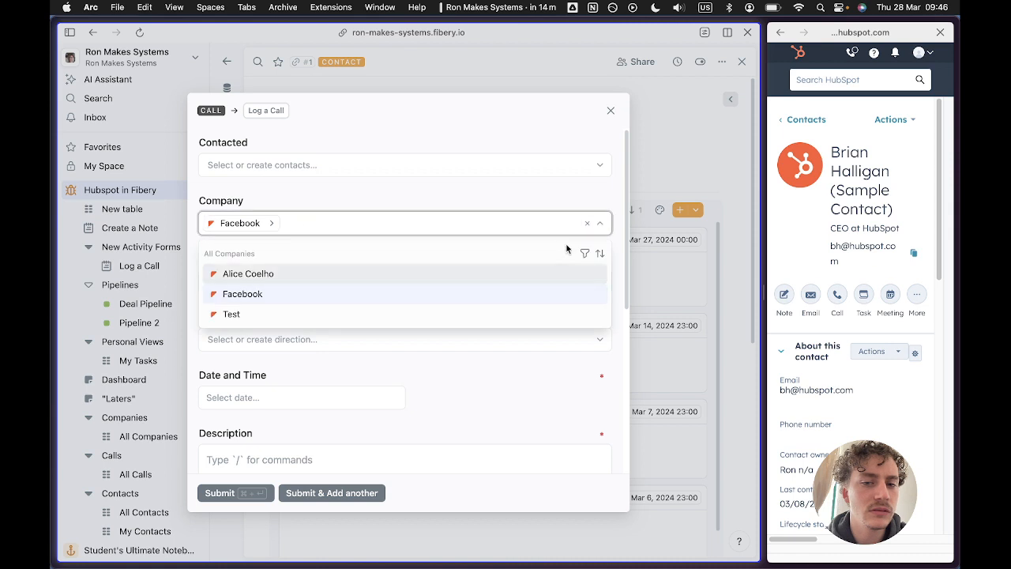
click(508, 162)
click(584, 195)
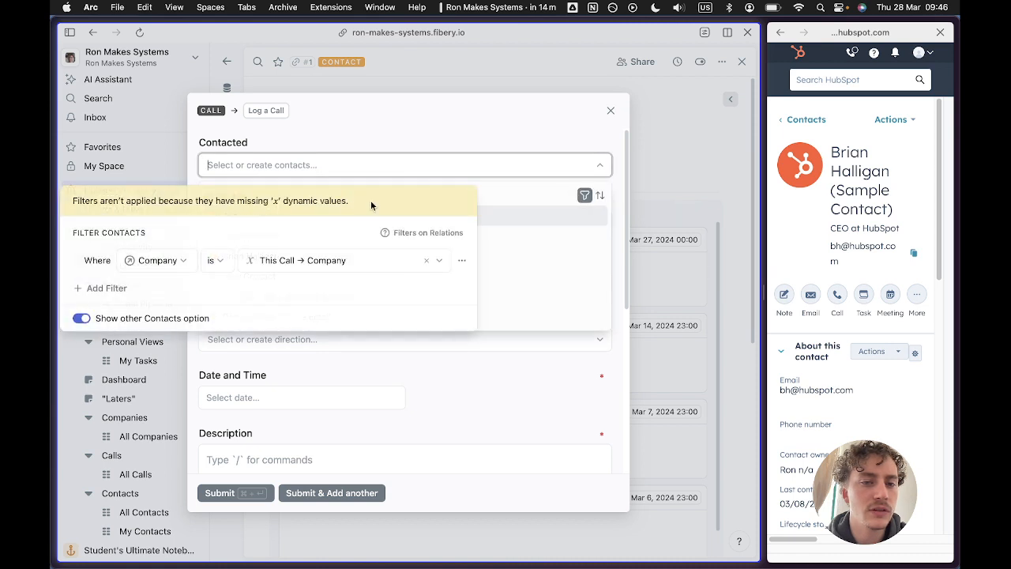
drag(101, 202, 362, 200)
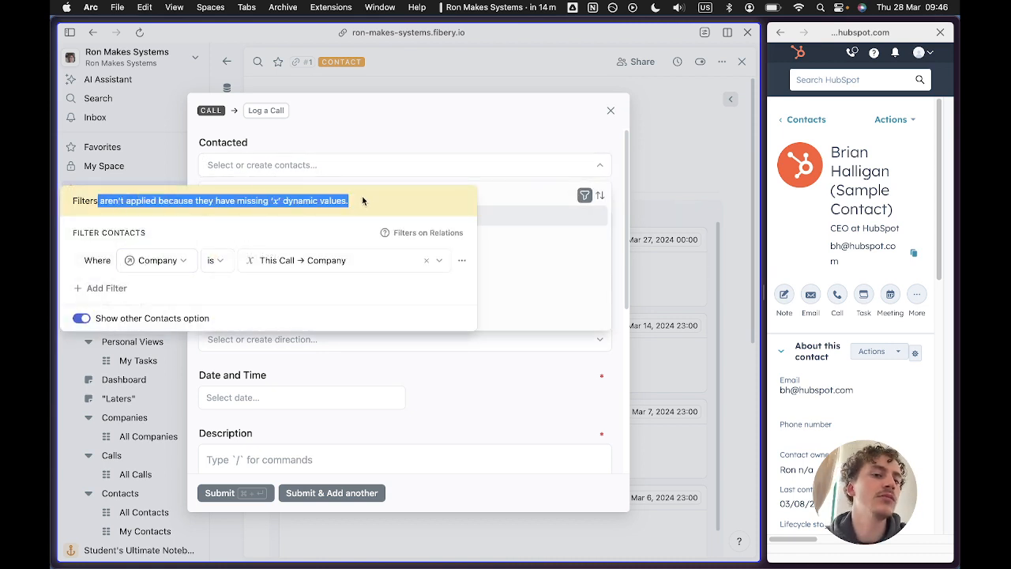
click(355, 162)
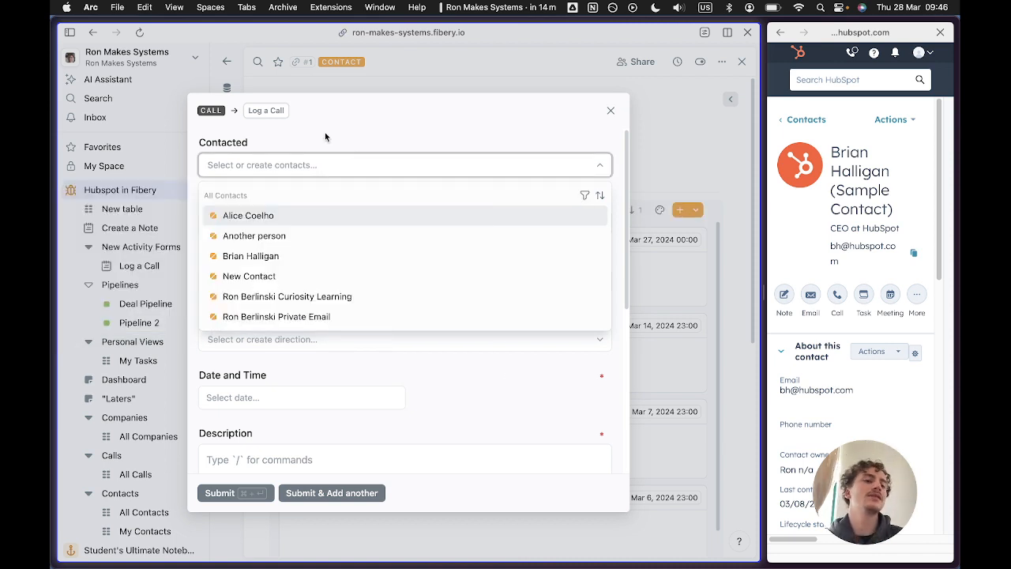
click(325, 134)
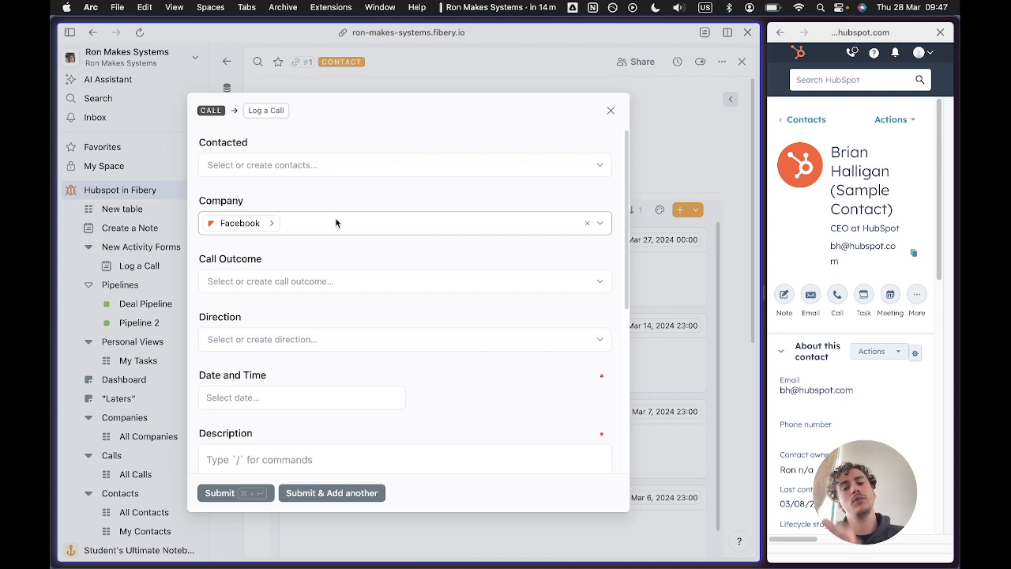
scroll(336, 223, down, 5)
scroll(335, 222, up, 5)
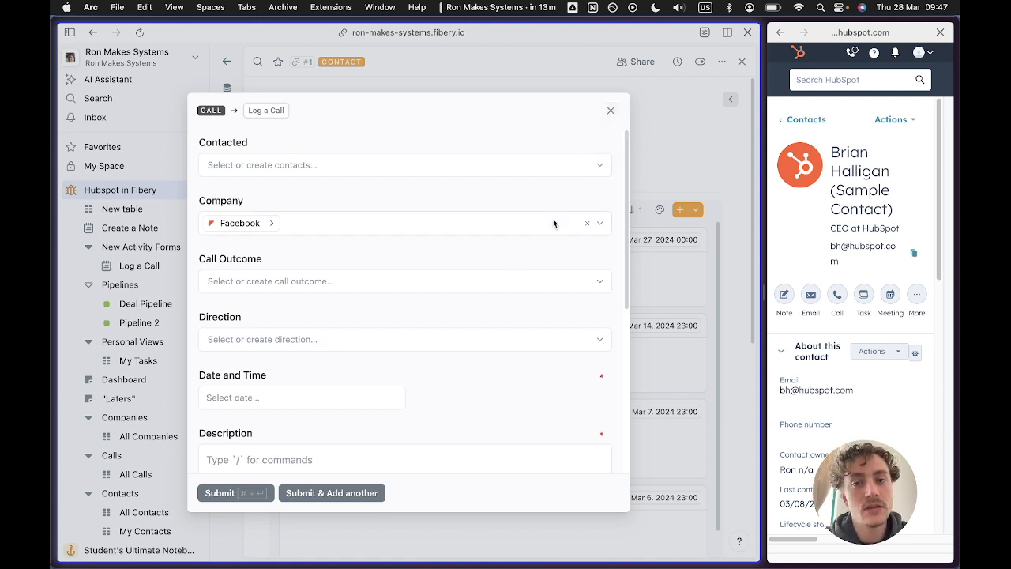
Close the call form and examine the Activities feed's filter sources for calls, emails and tasks, plus its available forms.
click(610, 110)
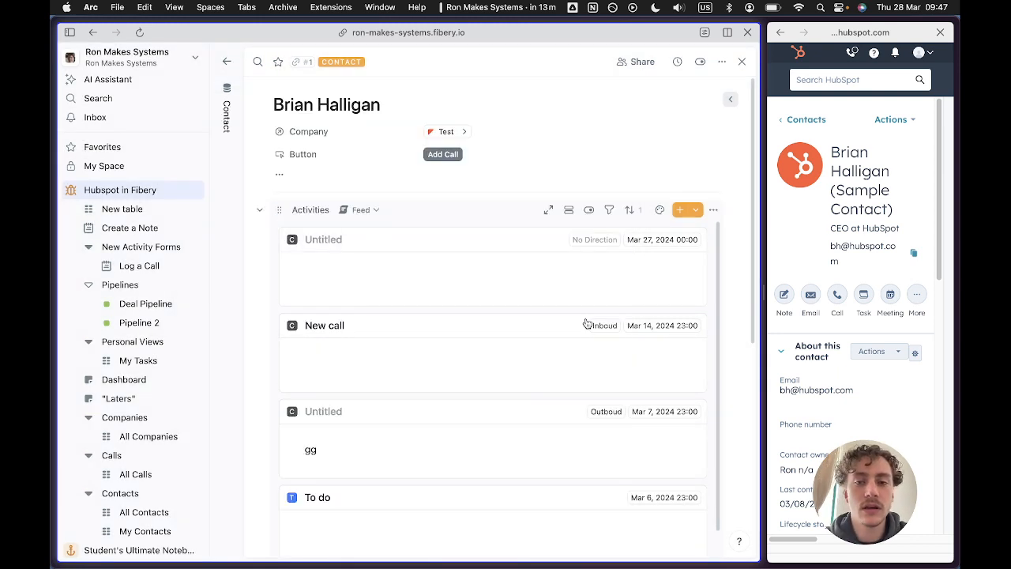
click(609, 210)
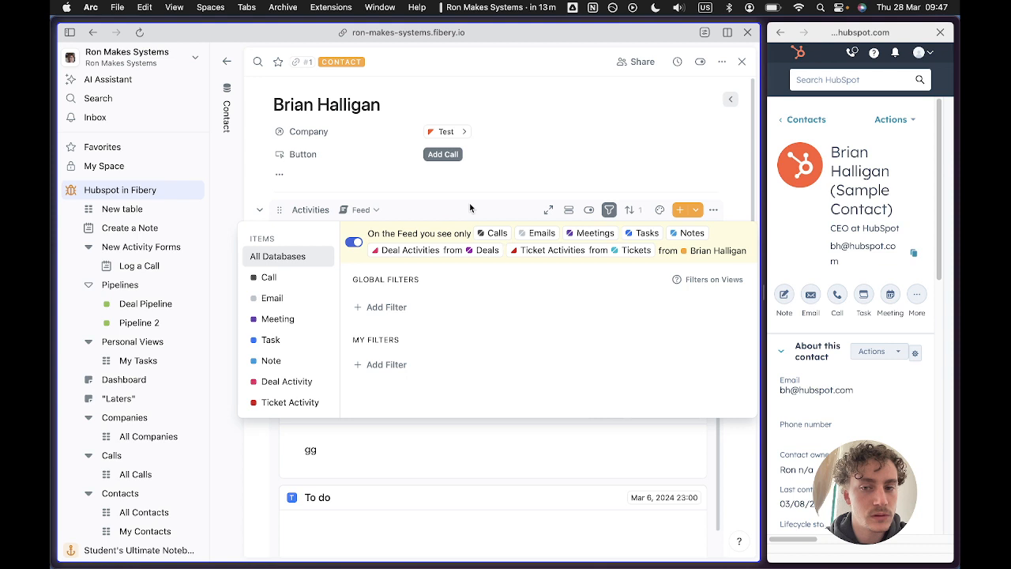
click(524, 233)
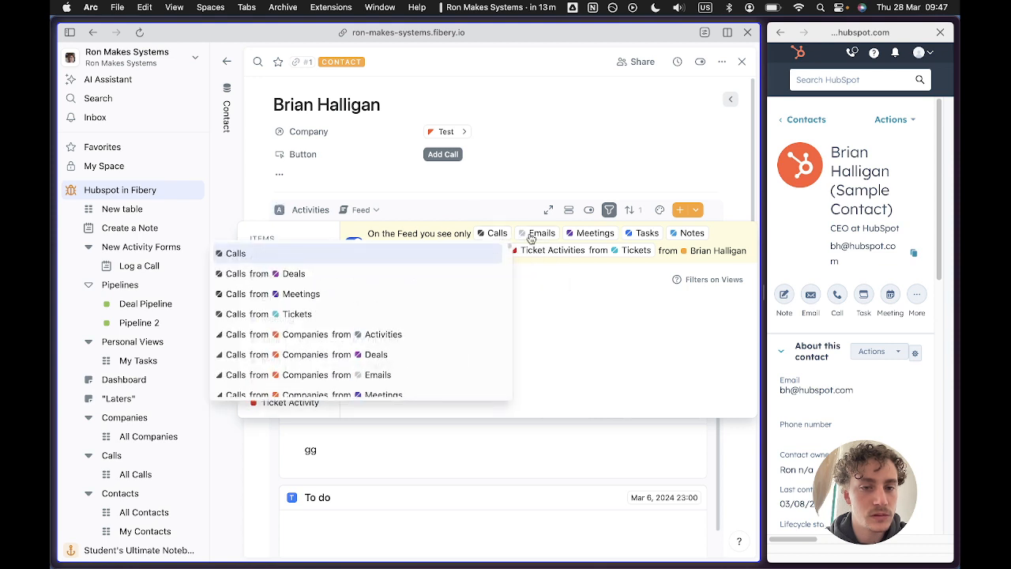
mouse_move(588, 236)
click(634, 236)
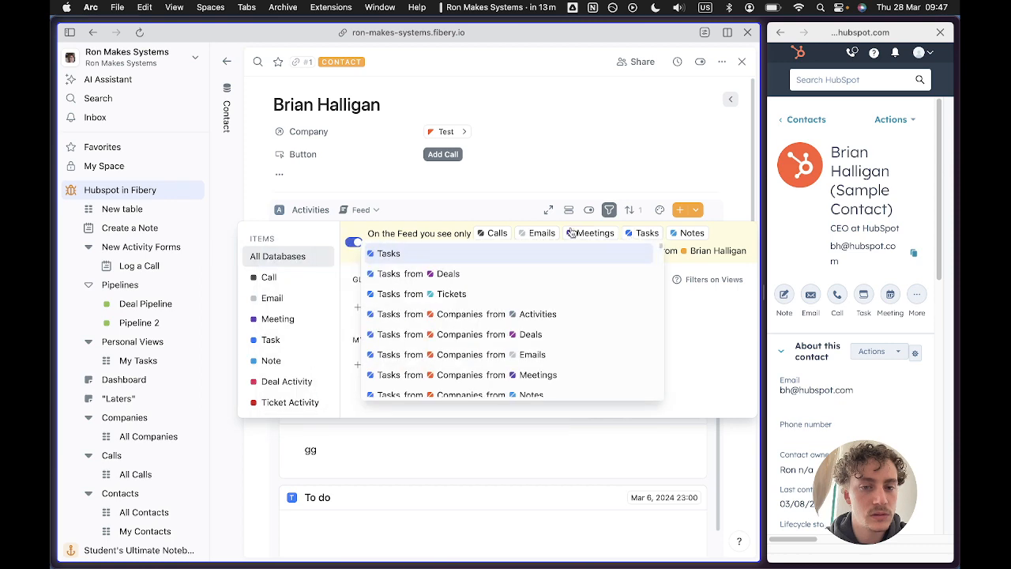
scroll(476, 378, down, 5)
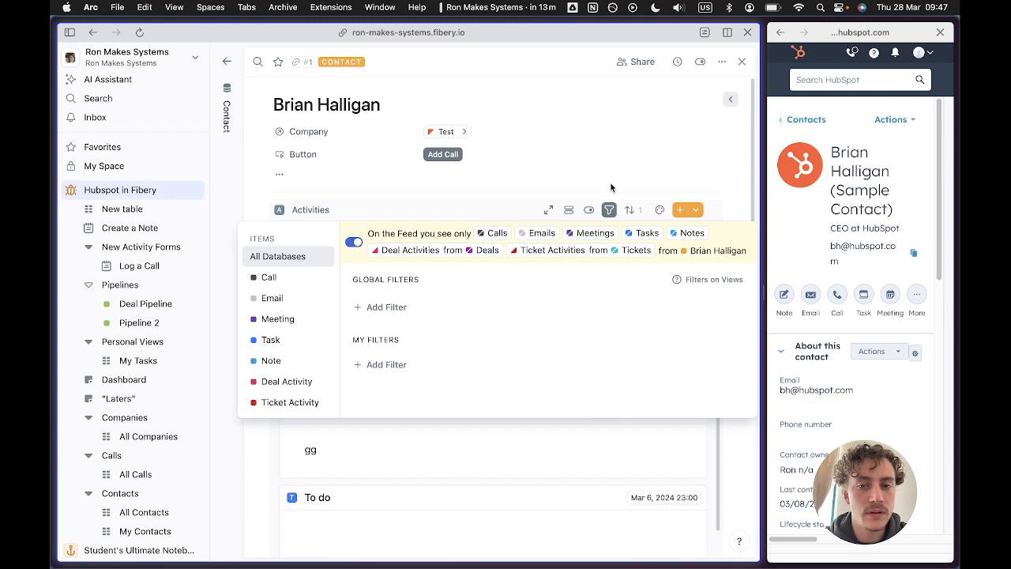
click(582, 161)
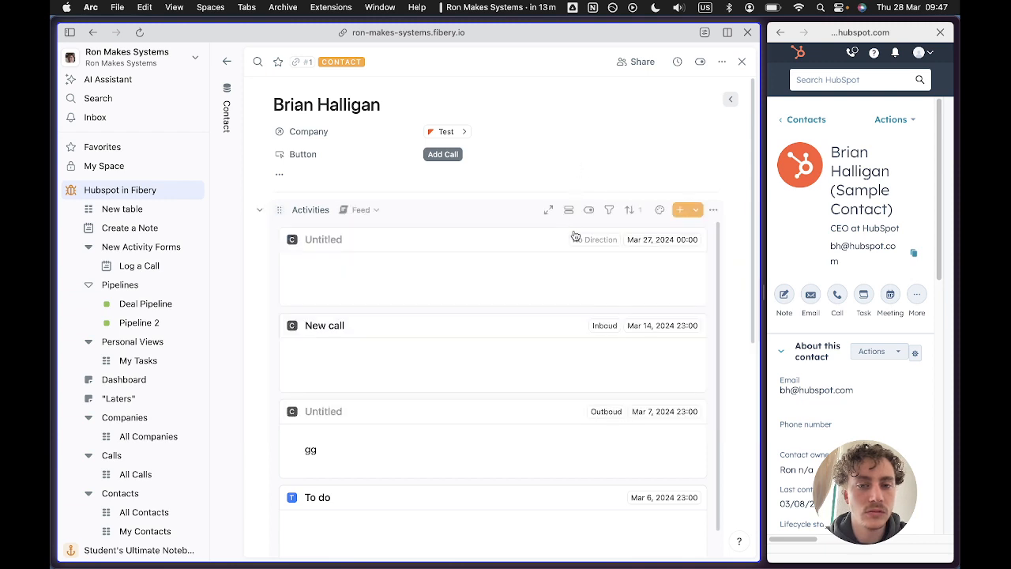
click(695, 209)
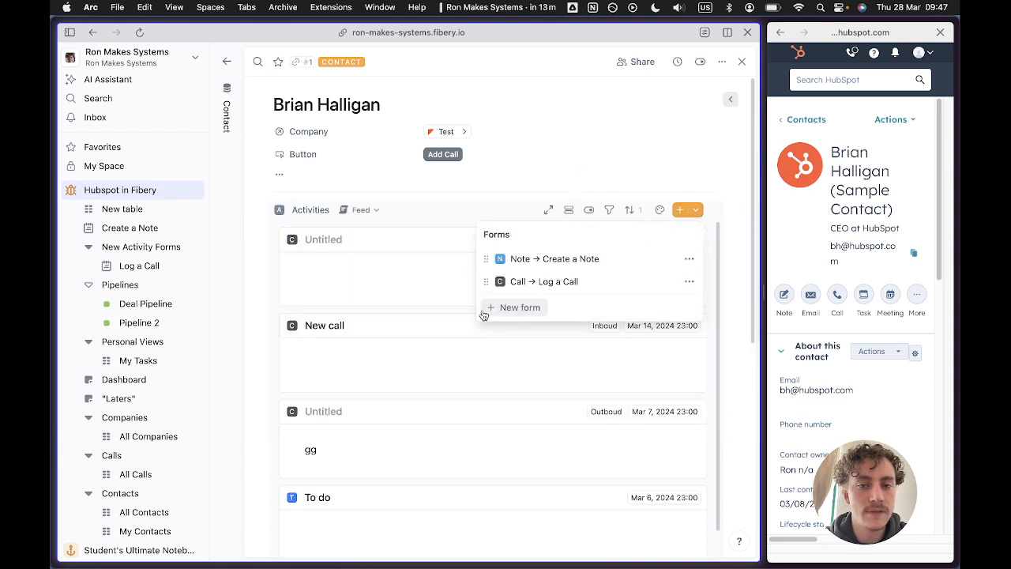
click(608, 211)
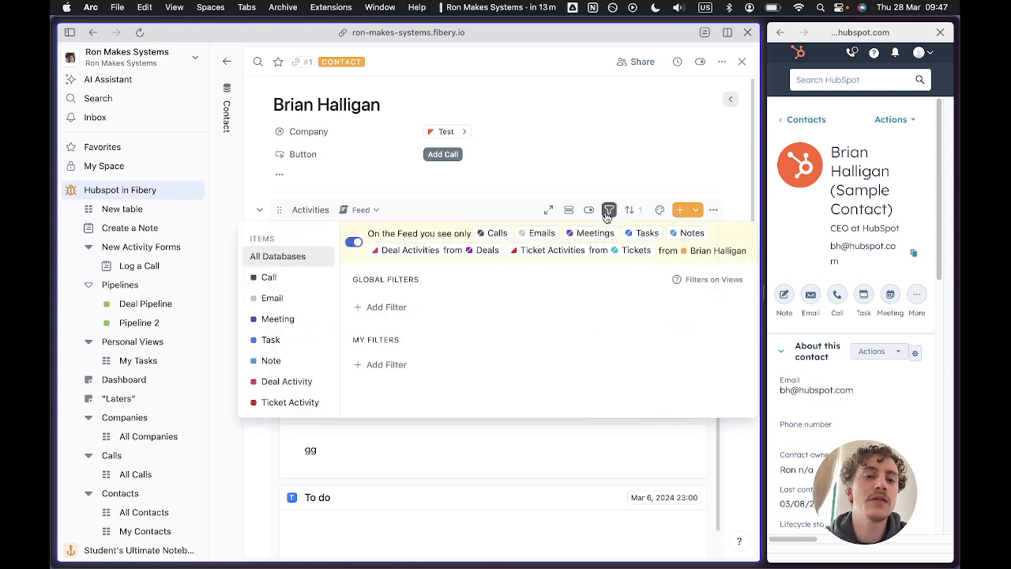
click(634, 201)
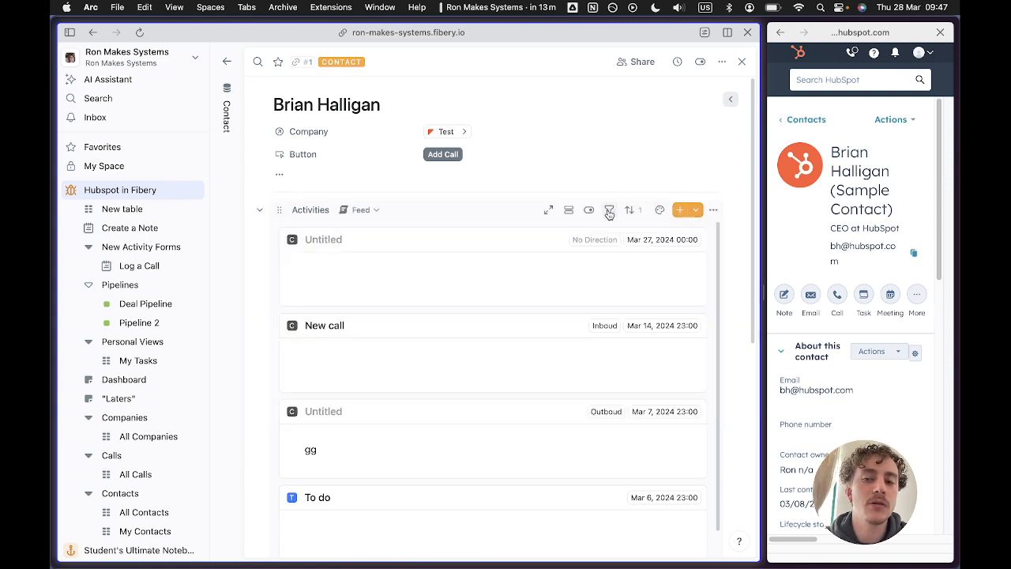
Add a global filter to the calls in the Activities feed where Company is Facebook.
click(608, 212)
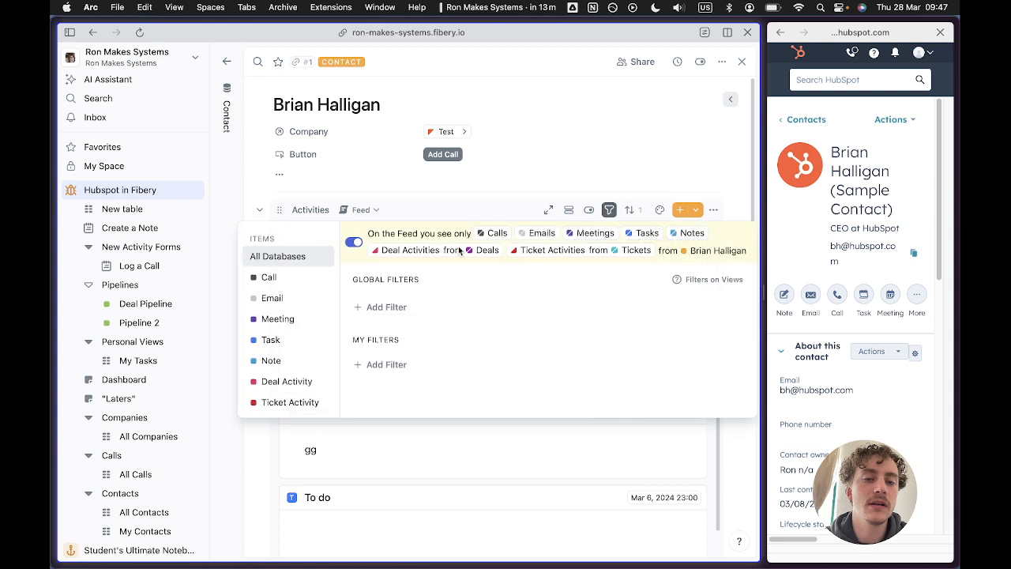
click(269, 276)
click(387, 291)
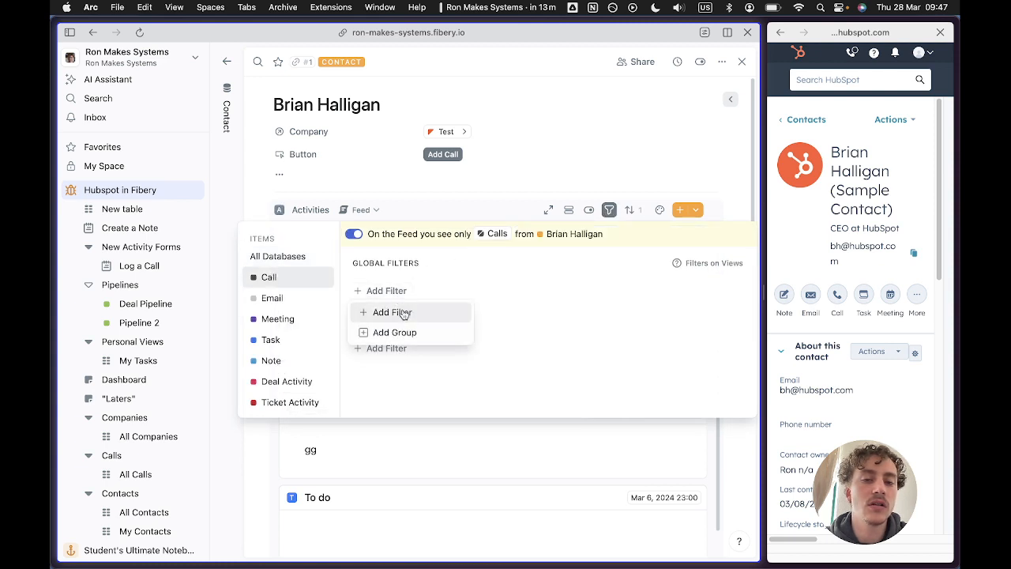
click(403, 312)
click(424, 289)
click(439, 382)
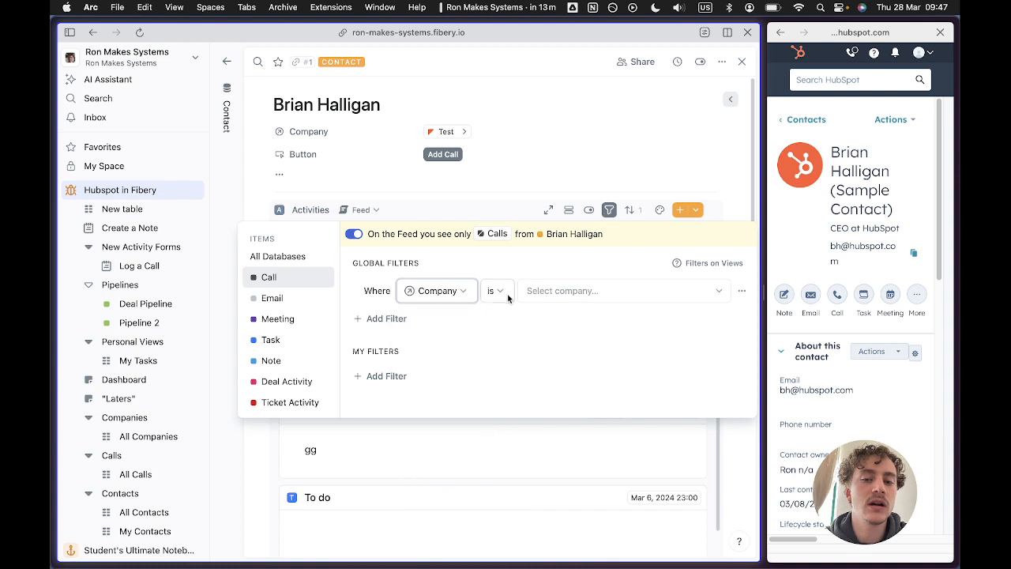
click(500, 291)
click(551, 292)
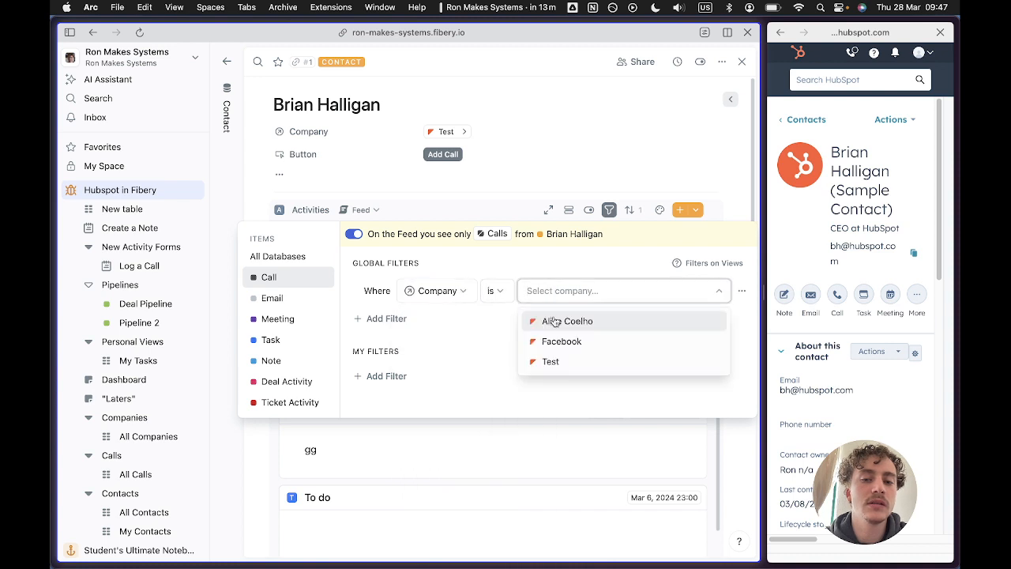
click(553, 343)
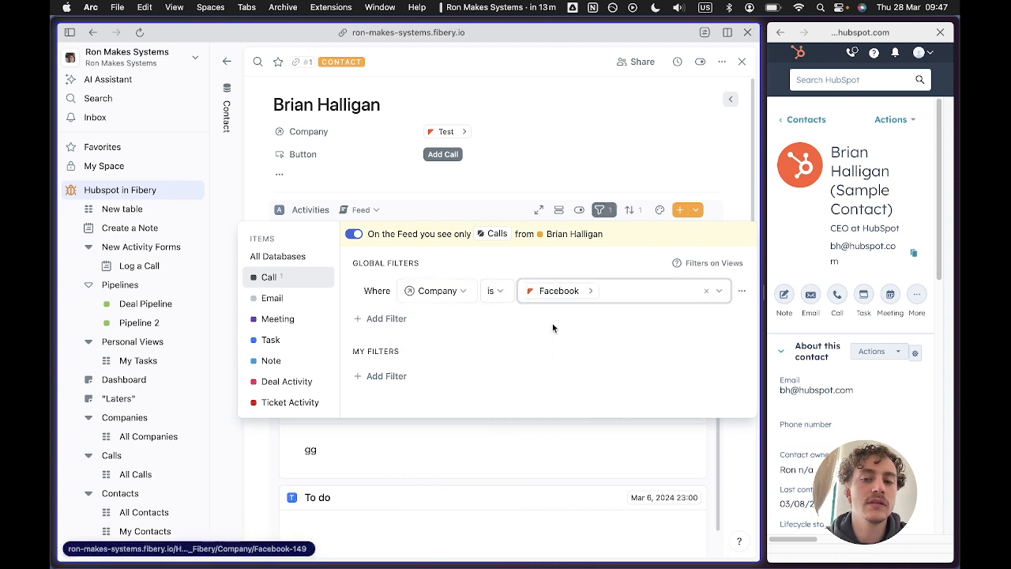
click(605, 157)
Open the Log a Call form from the Activities feed, check its prefilled Contacted and Company values, and close it.
click(694, 210)
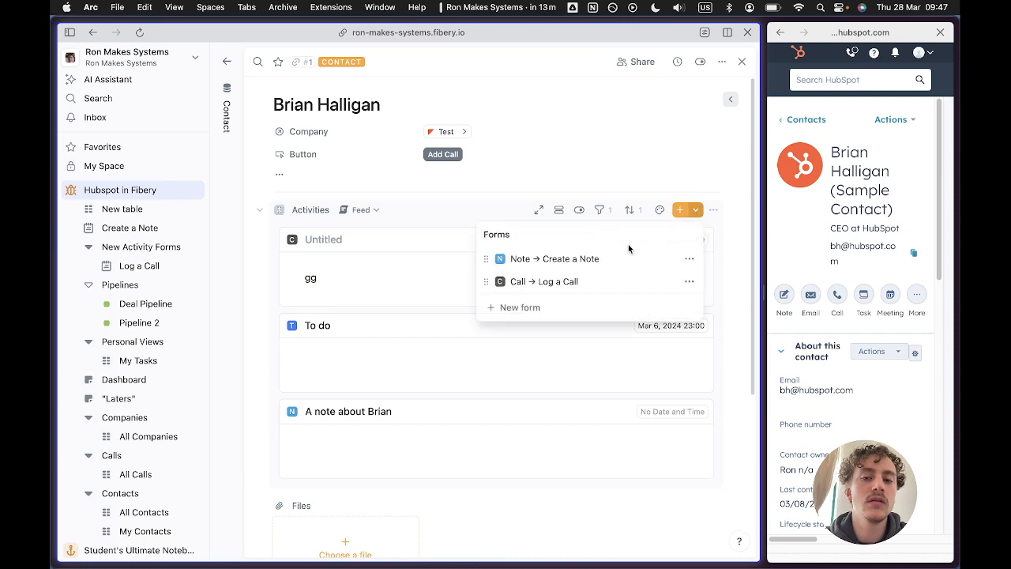
click(567, 280)
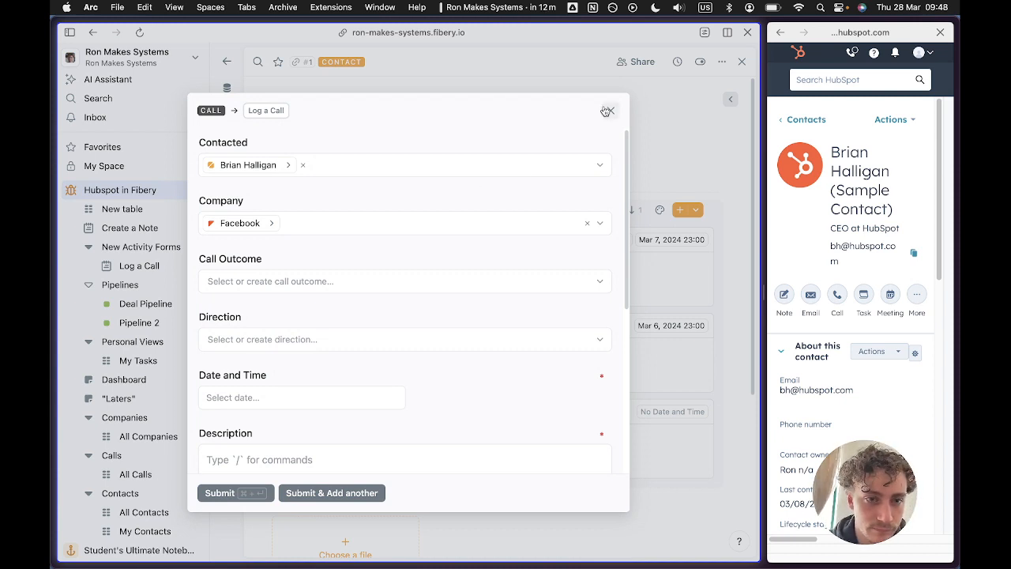
click(600, 223)
click(600, 223)
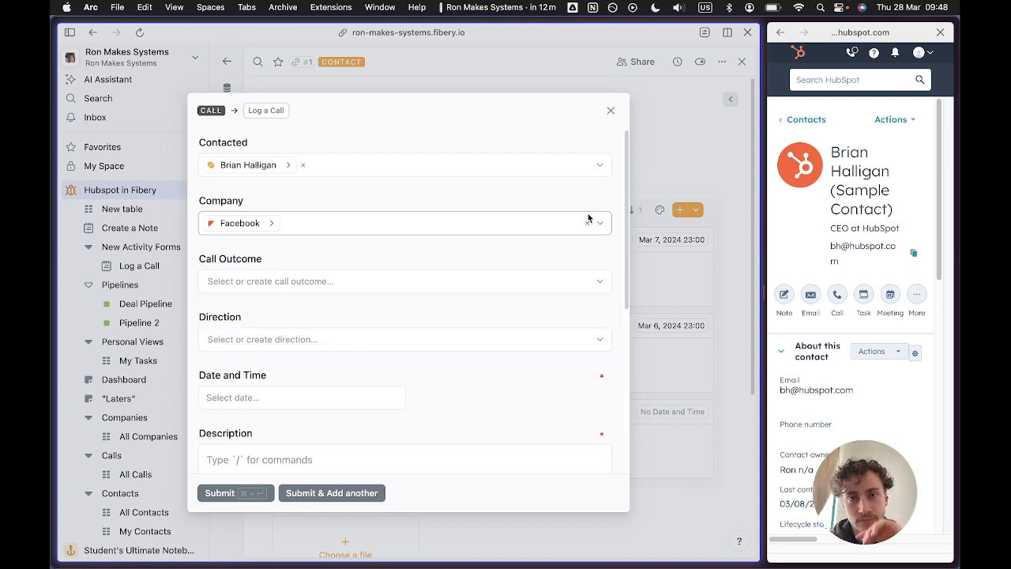
click(610, 109)
Clear the Facebook value from the Activities feed's Company filter for calls.
click(604, 211)
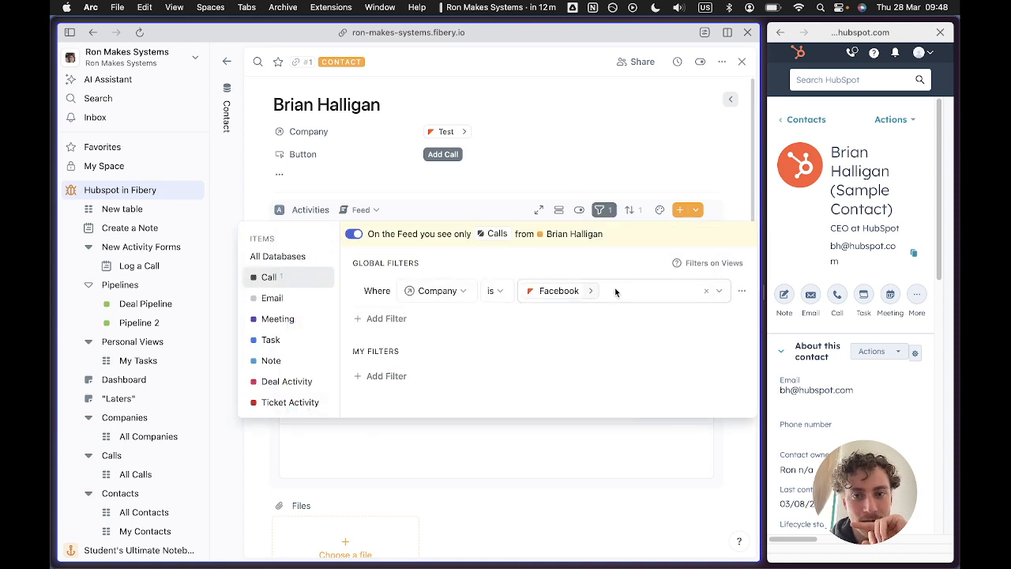
click(719, 291)
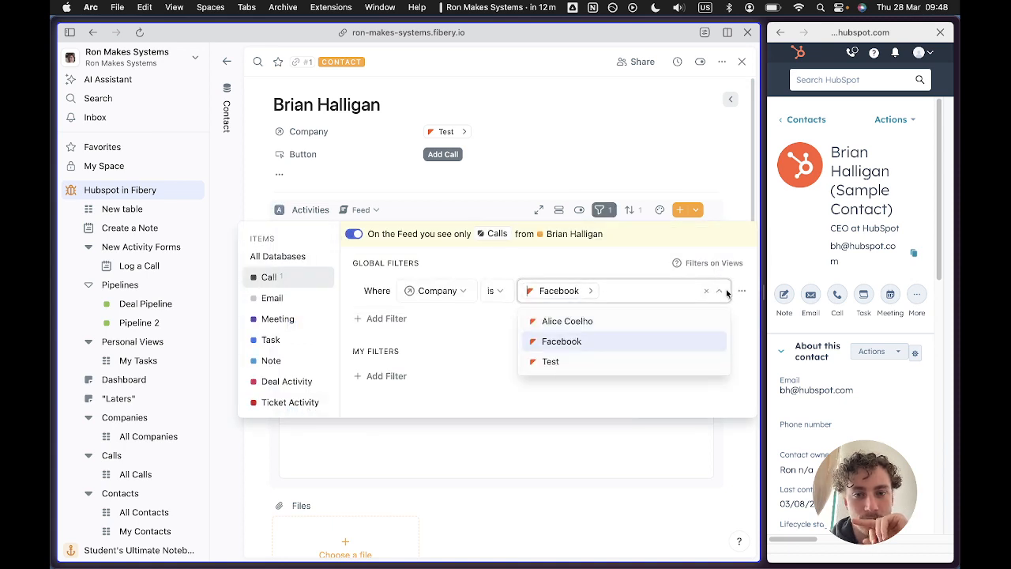
click(743, 293)
click(742, 293)
click(742, 293)
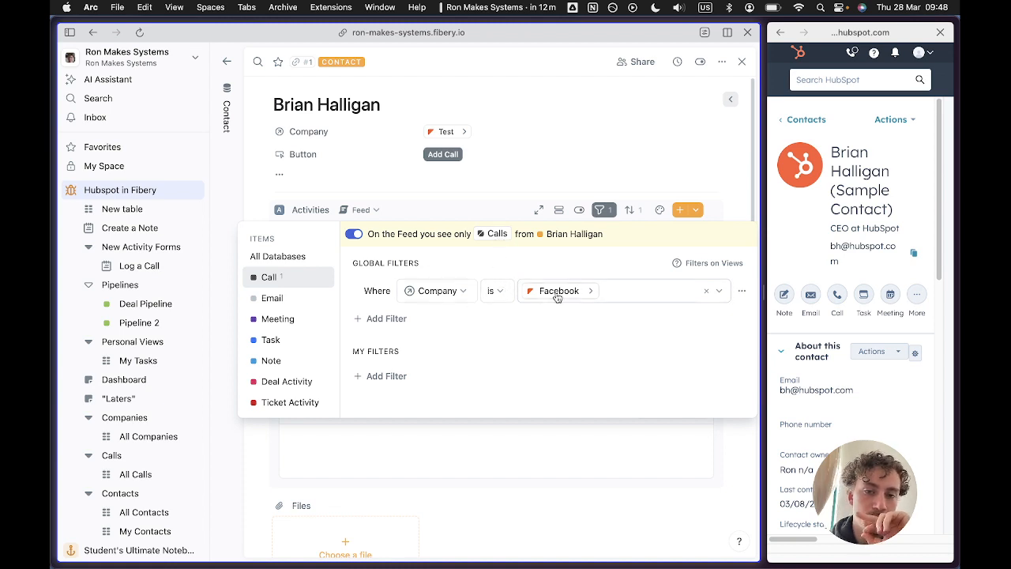
click(707, 292)
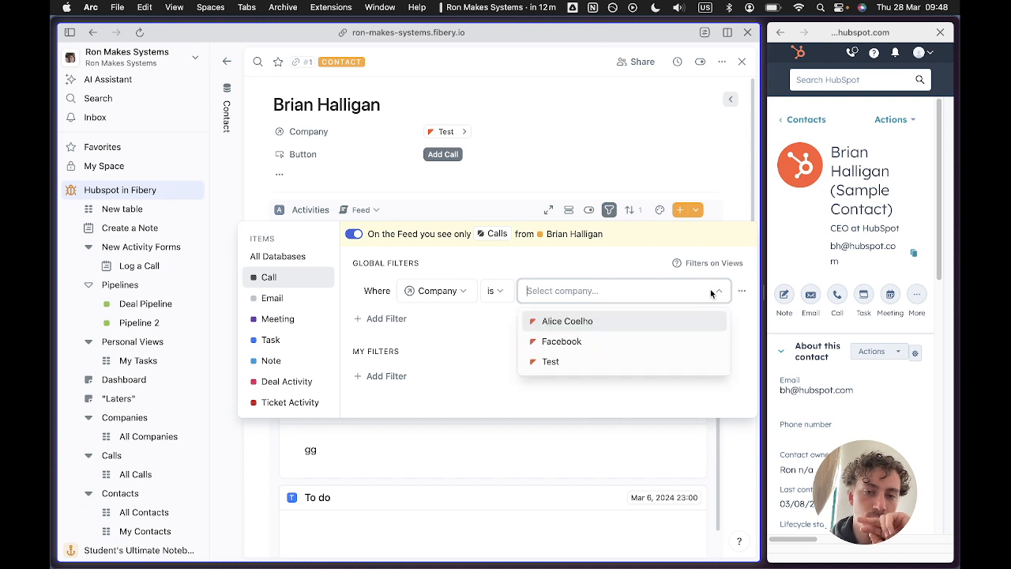
Examine which fields and company values the feed's call filter offers, and close the filter settings.
click(481, 322)
click(456, 293)
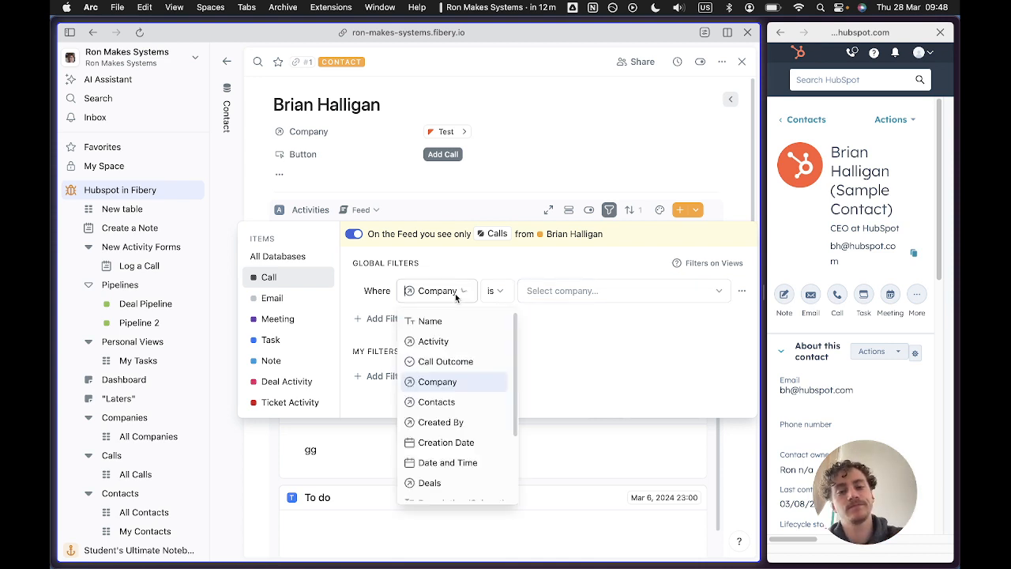
click(456, 293)
click(559, 292)
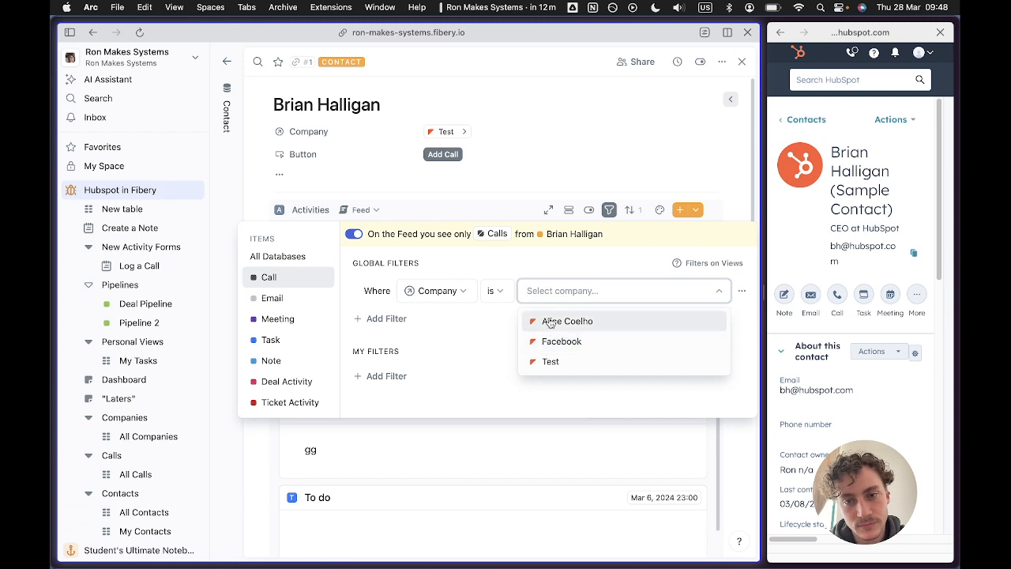
click(705, 293)
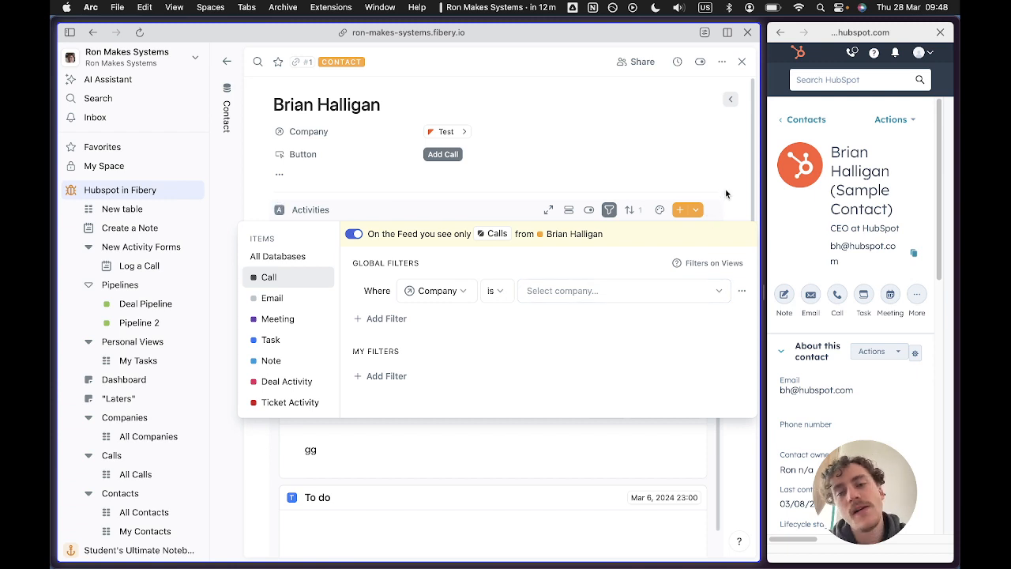
click(728, 185)
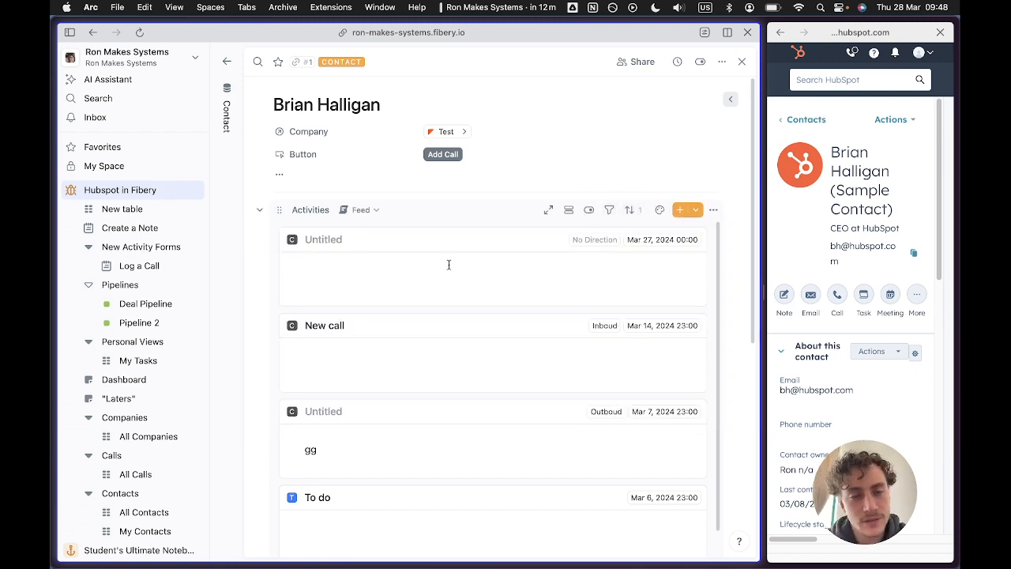
Compare the contact's Add Call button dialog with the forms offered by the Activities feed.
click(430, 155)
click(575, 90)
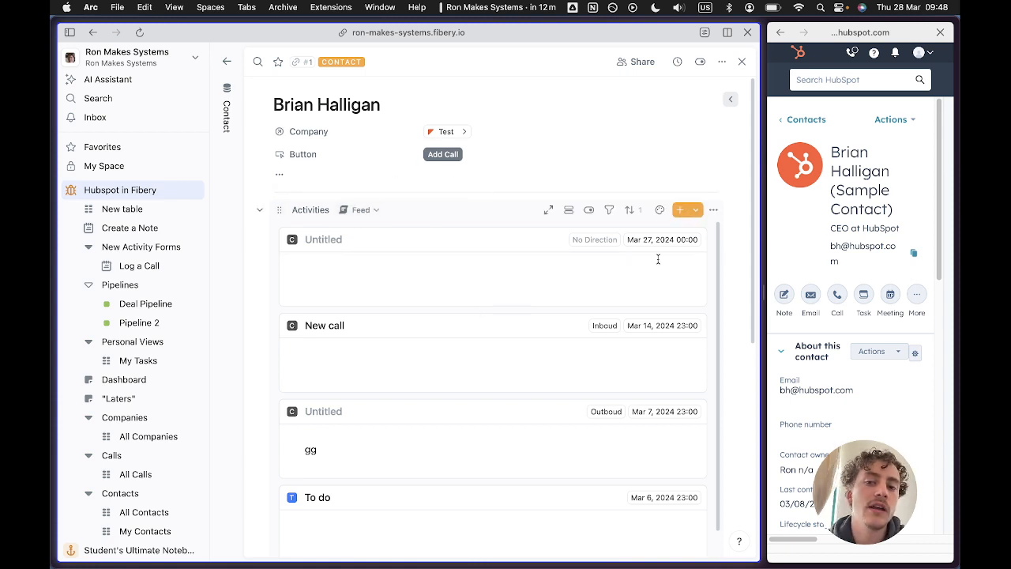
click(697, 212)
click(696, 212)
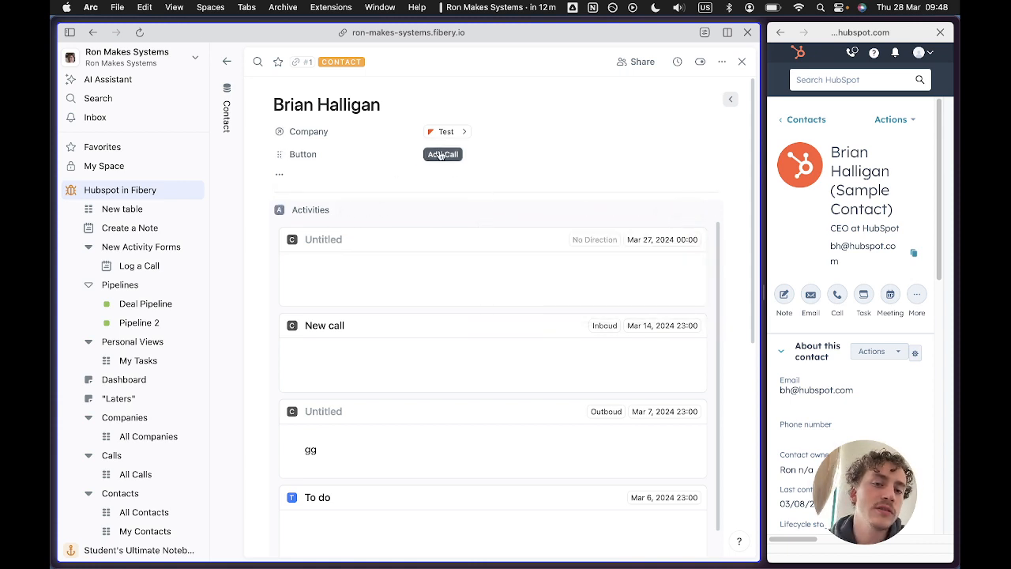
Add a call through the contact's Add Call action, dated Mar 28, 2024 00:00, with "Another person" as an additional contact.
click(441, 155)
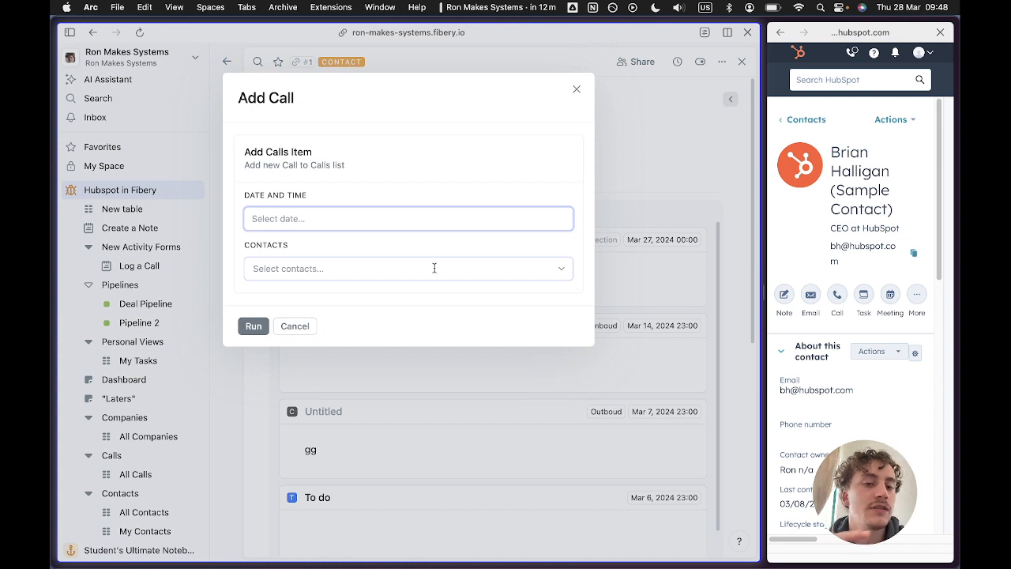
click(427, 222)
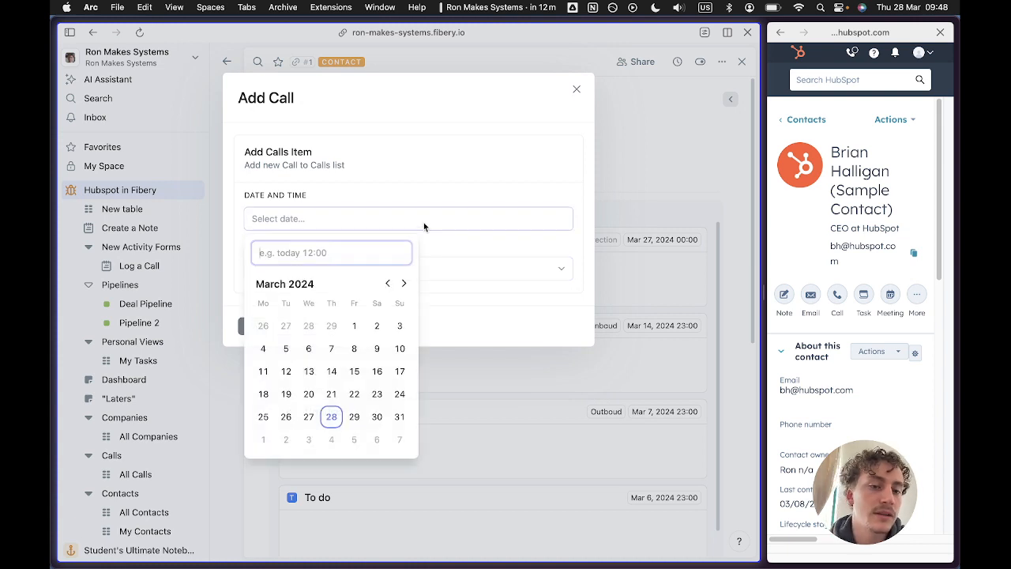
click(331, 416)
click(463, 268)
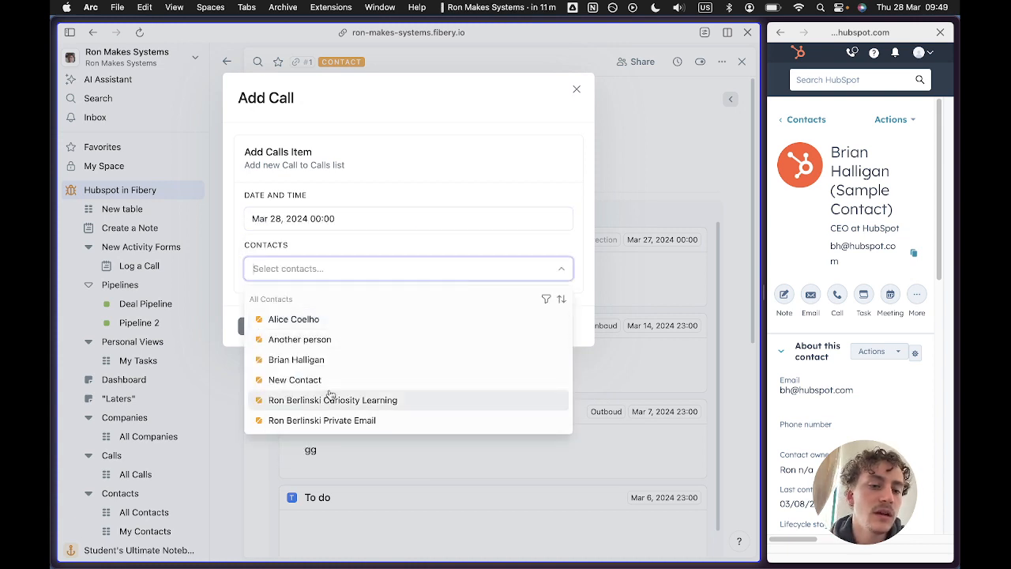
click(343, 341)
click(373, 232)
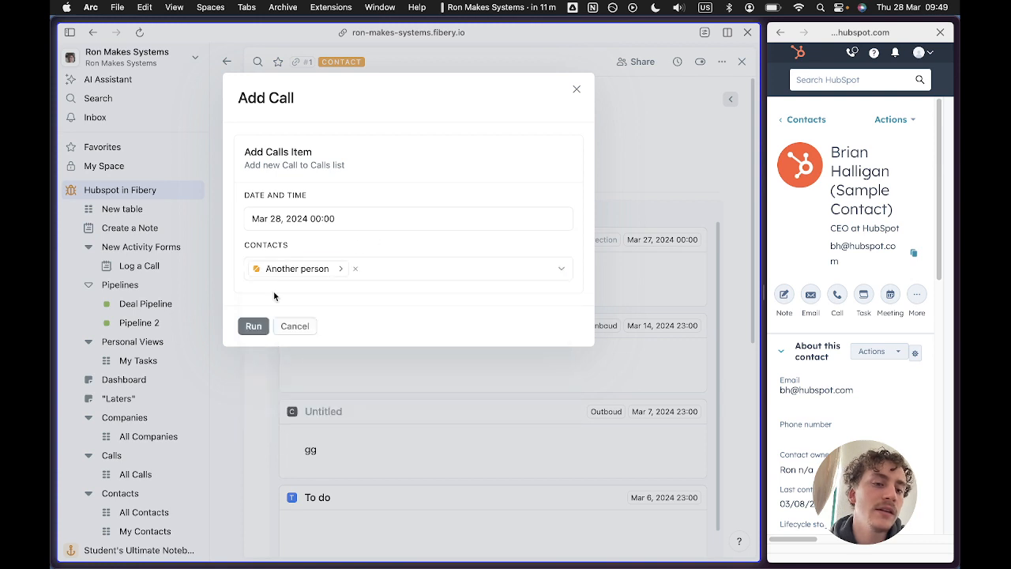
click(251, 331)
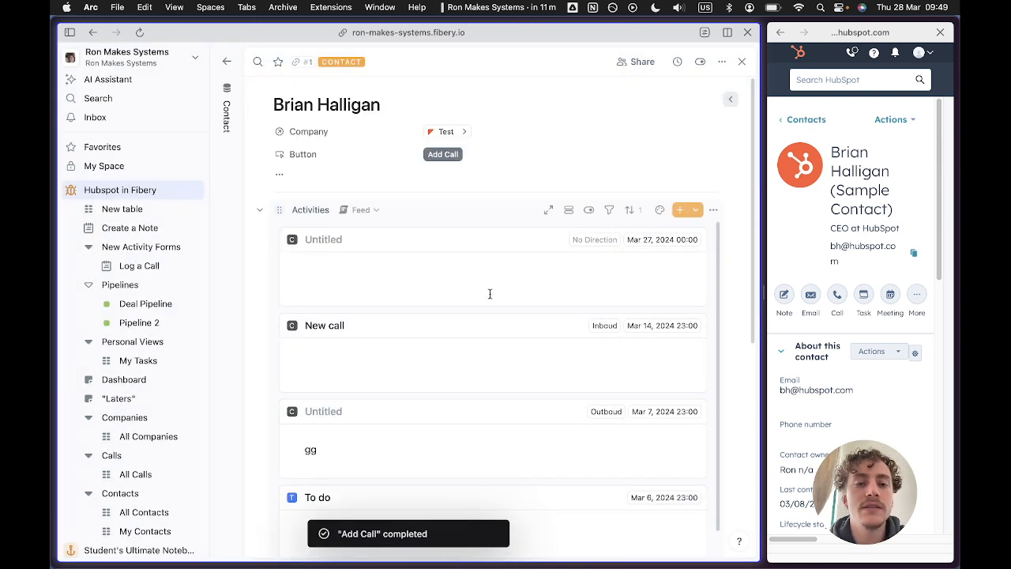
Open the newly added call to check its linked contacts, and return to the Contact database of Hubspot in Fibery.
click(354, 247)
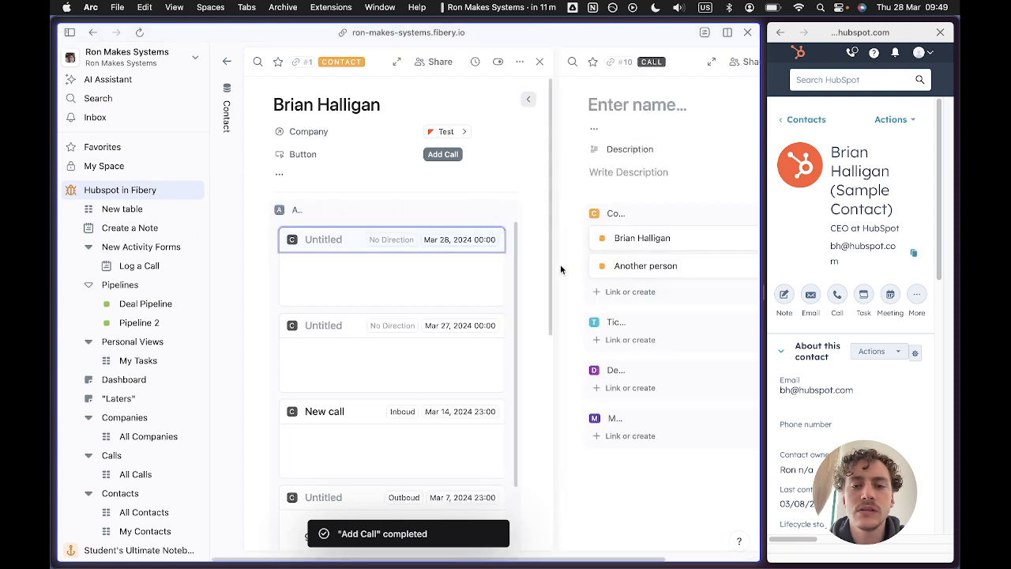
click(324, 325)
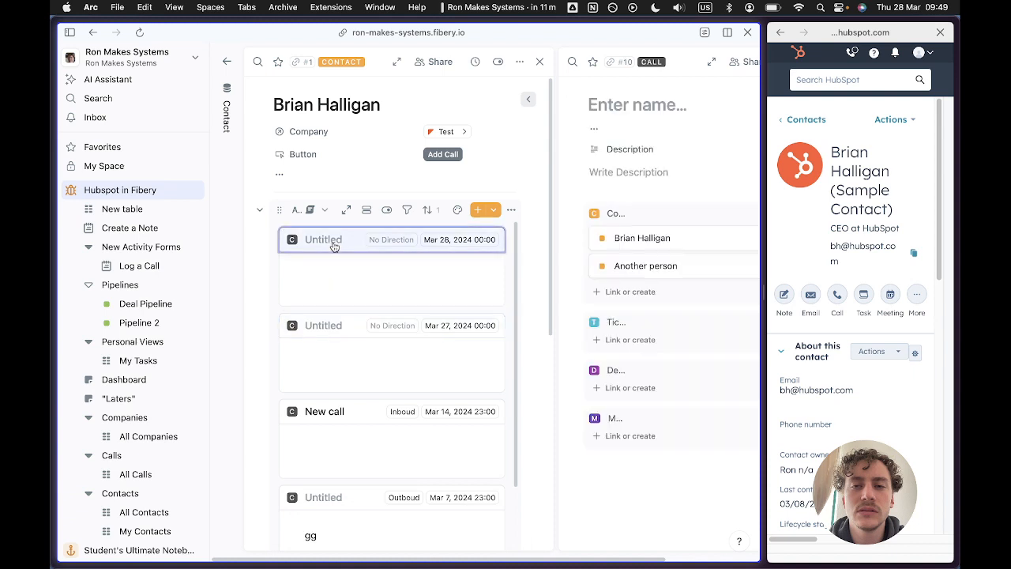
click(215, 69)
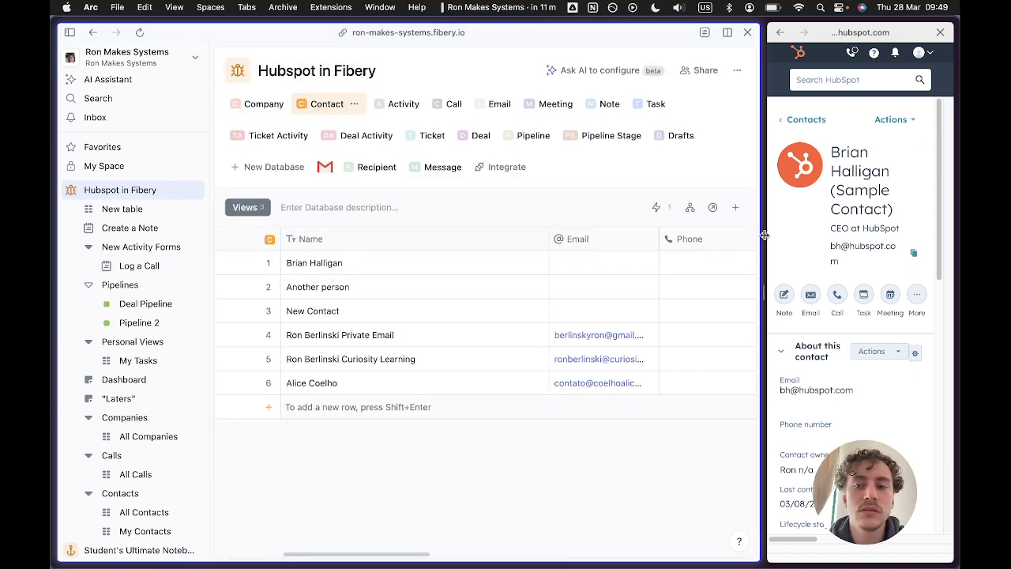
Open the Contact database's Add Call button automation and add a Company field to its Add Calls Item action.
click(656, 207)
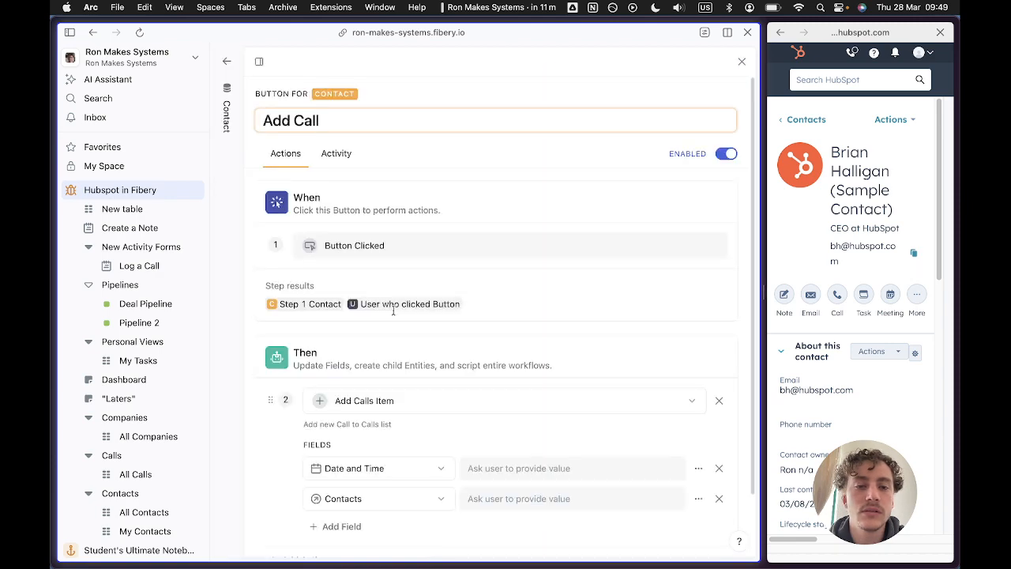
scroll(395, 312, down, 3)
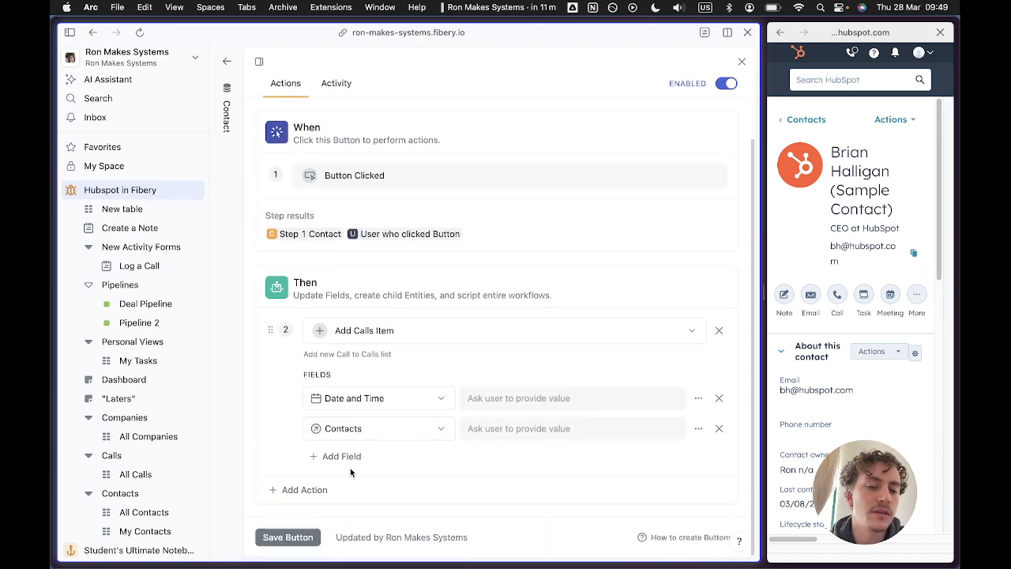
click(341, 456)
click(365, 511)
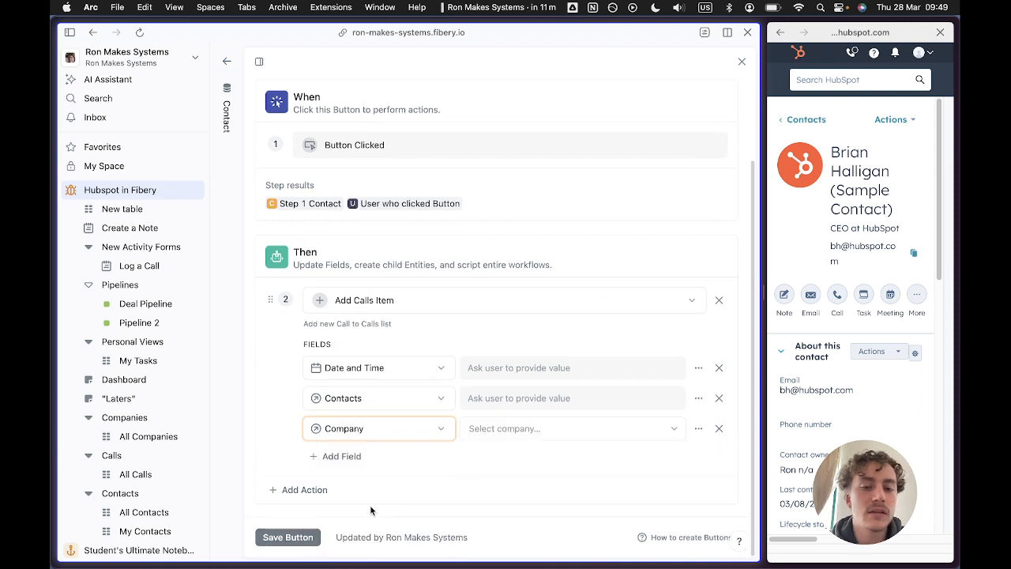
Set the action's Company field to the formula [Step 1 Contact].Company and save the button.
click(535, 430)
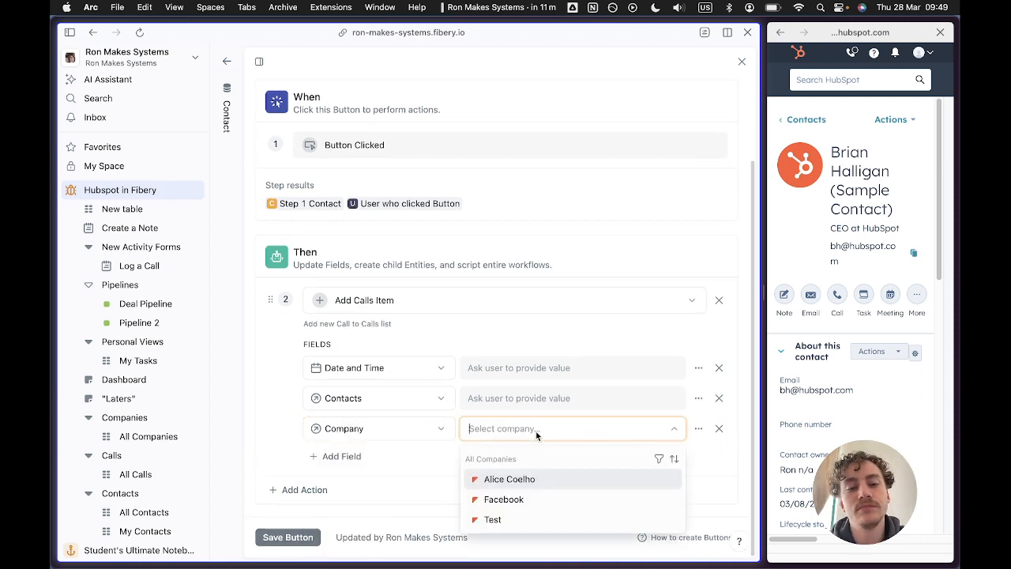
click(535, 431)
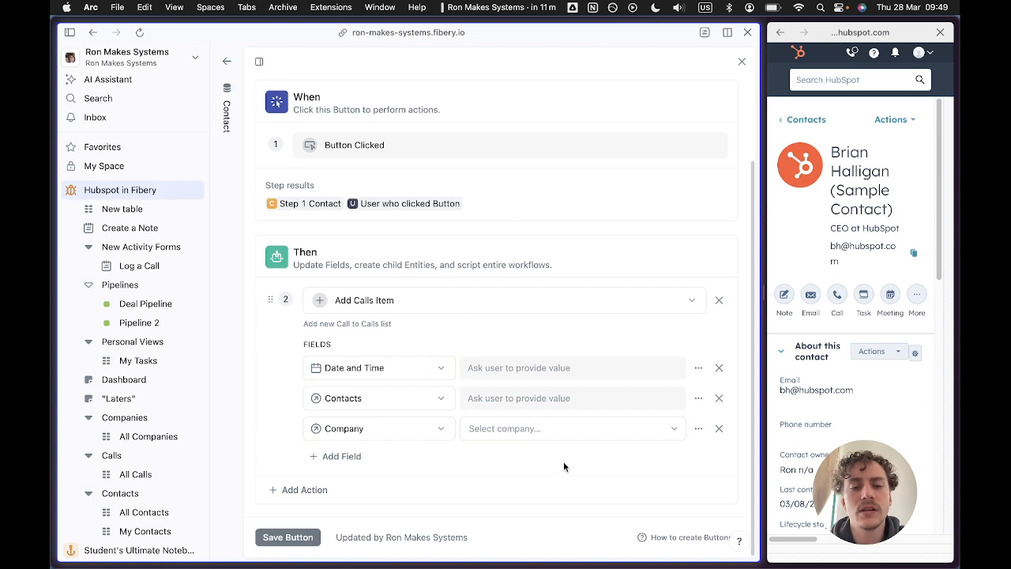
click(565, 427)
click(698, 428)
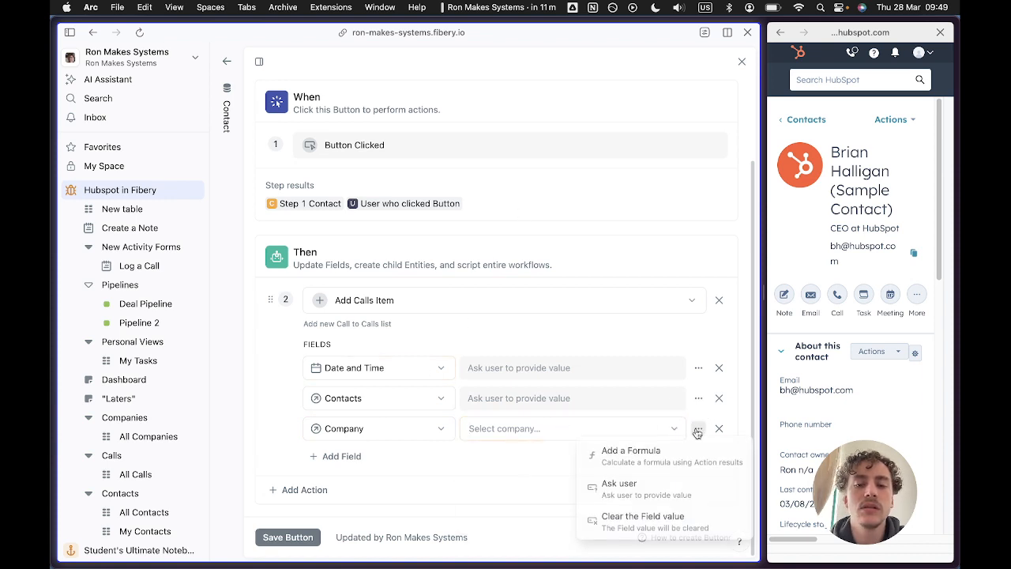
click(656, 463)
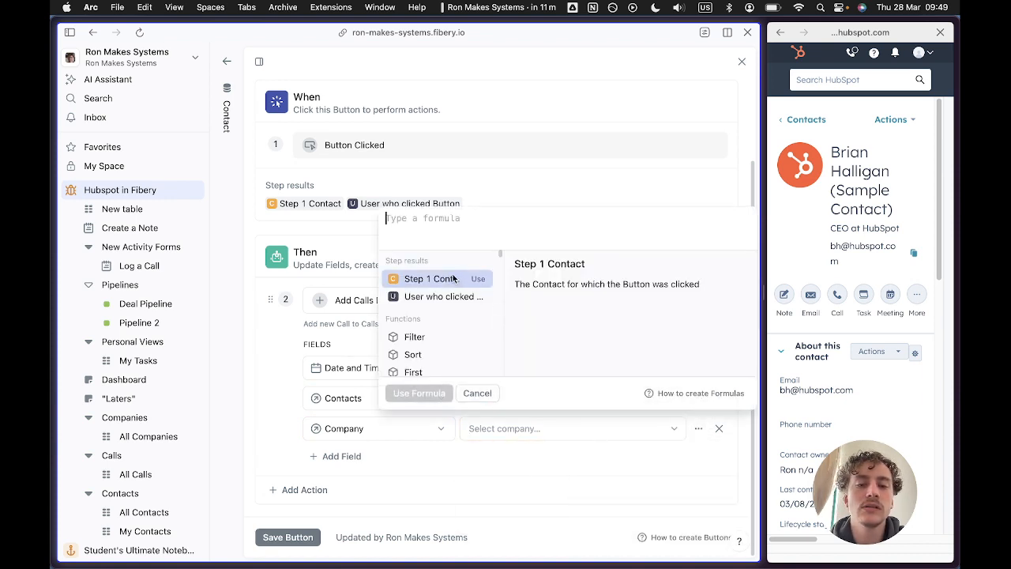
click(474, 278)
text(.)
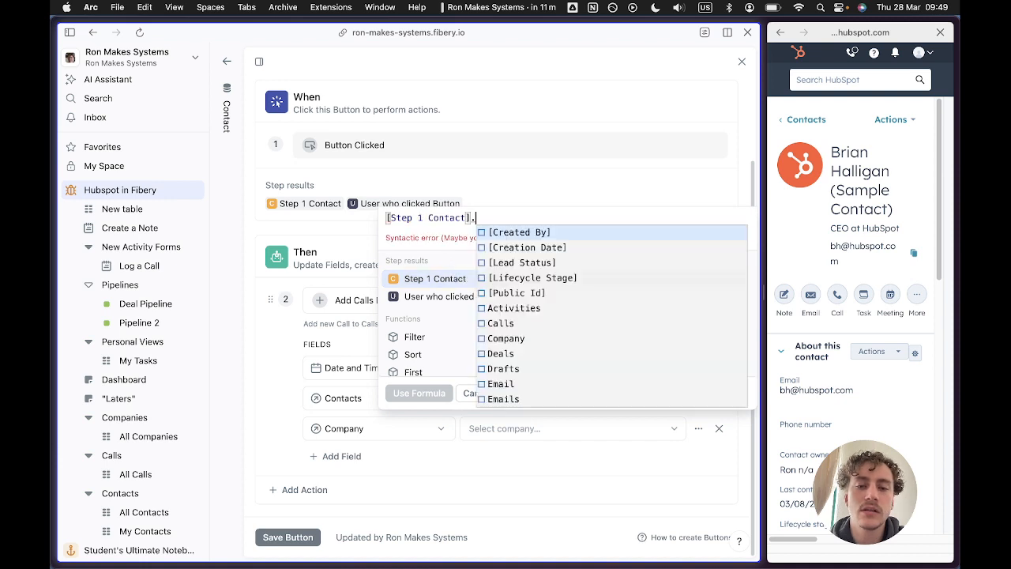
click(567, 335)
click(420, 392)
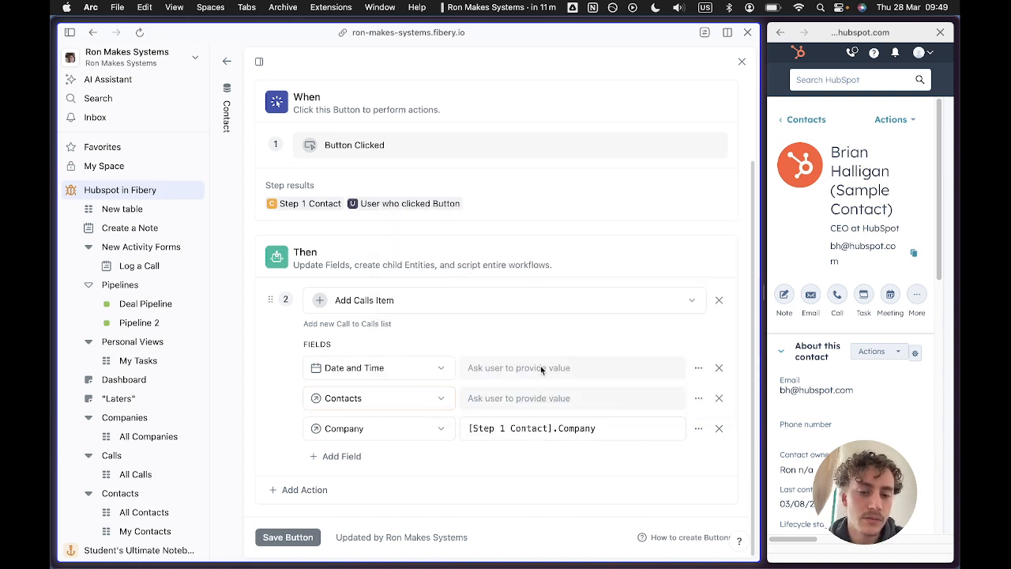
click(292, 537)
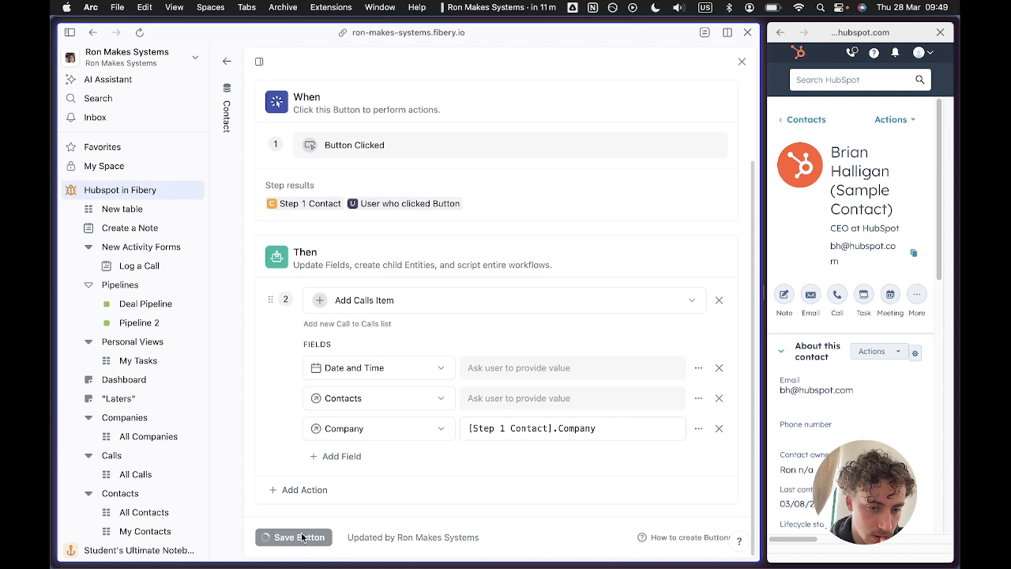
Add a Deals field to the button's Add Calls Item action.
click(326, 457)
click(367, 454)
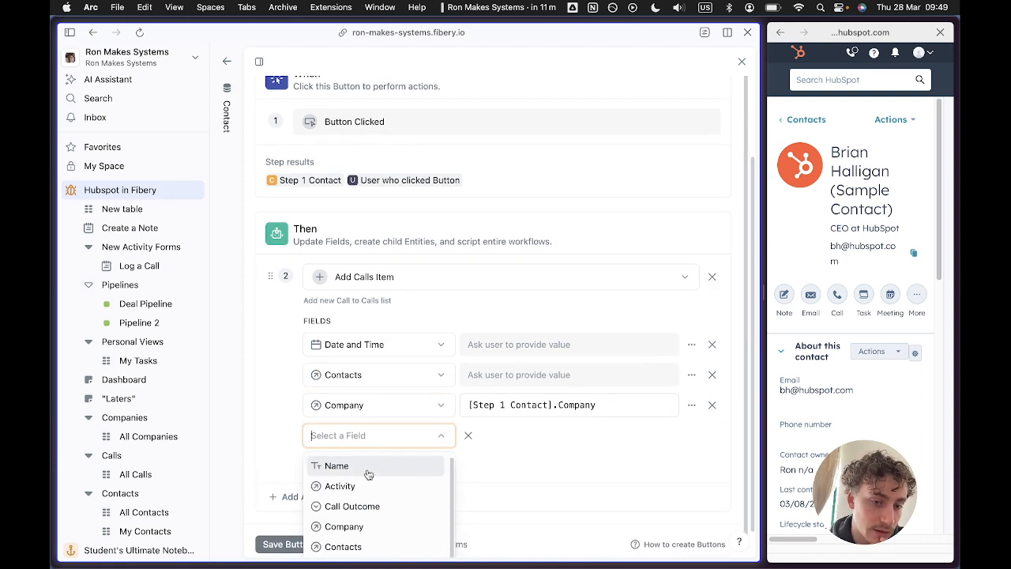
scroll(366, 500, down, 2)
scroll(365, 498, down, 1)
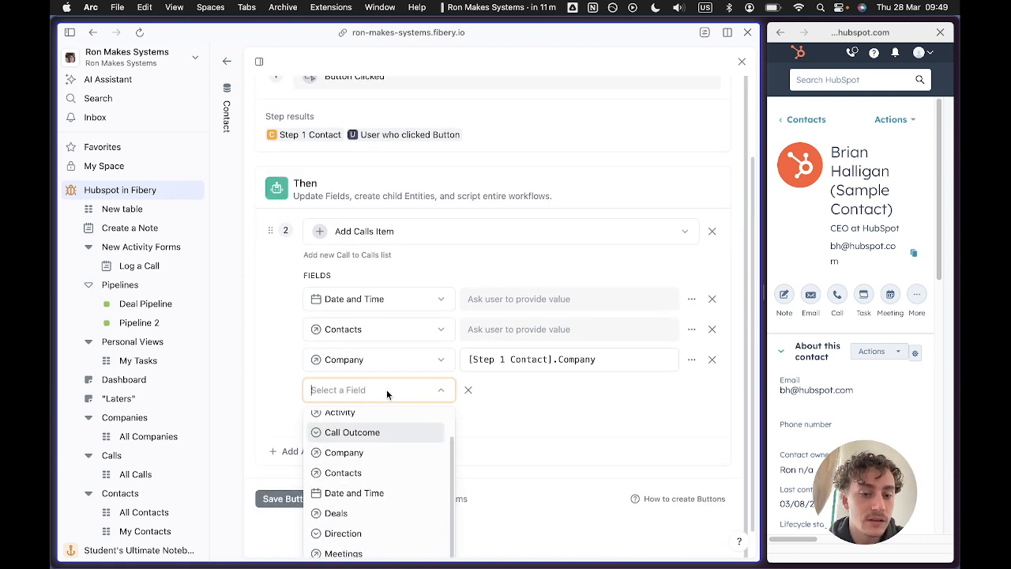
click(348, 510)
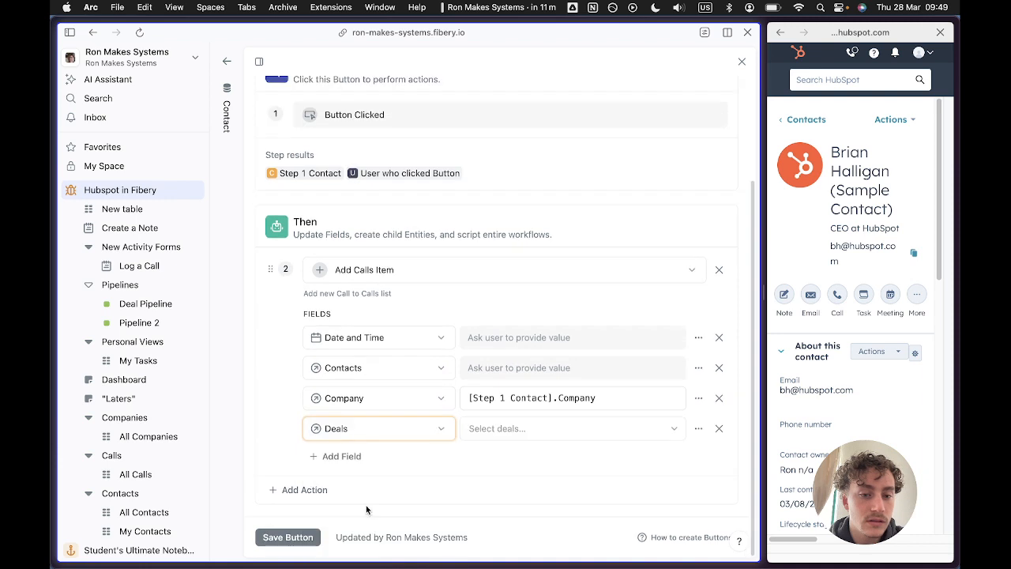
Try the formula [Step 1 Contact].Deals for the Deals field and check which functions can be chained to it.
click(699, 428)
click(655, 462)
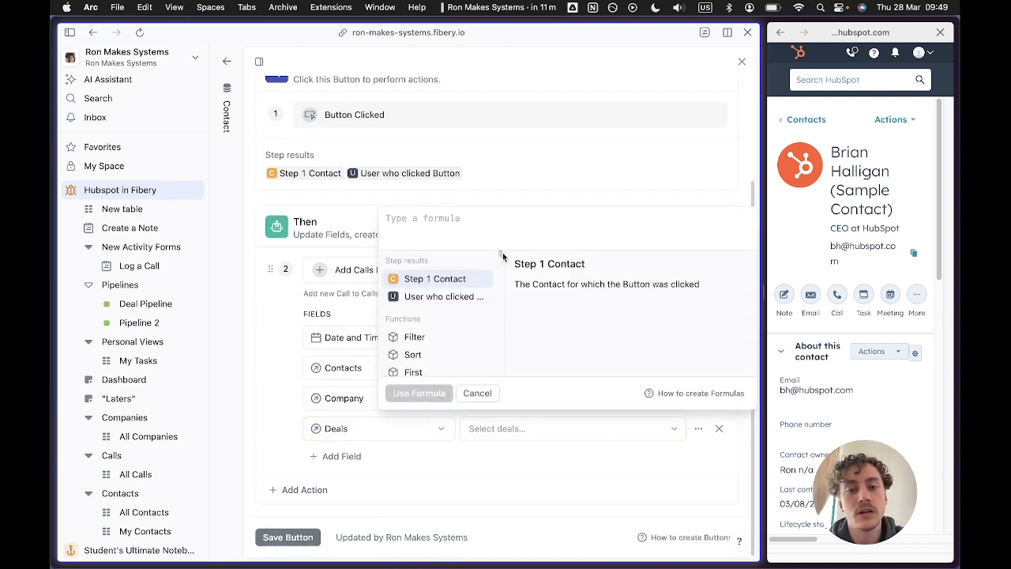
mouse_move(482, 286)
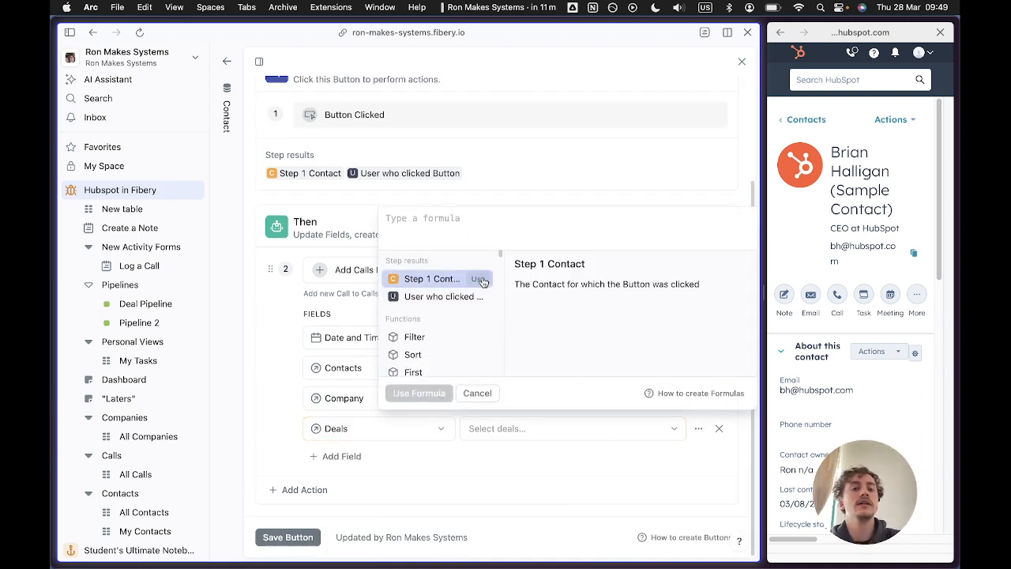
click(481, 281)
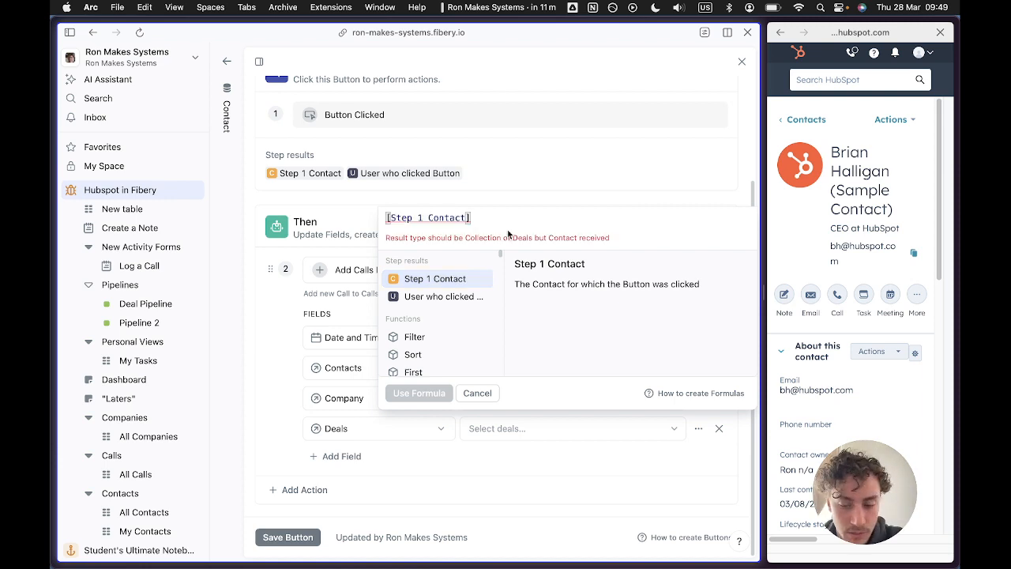
text(.)
click(551, 248)
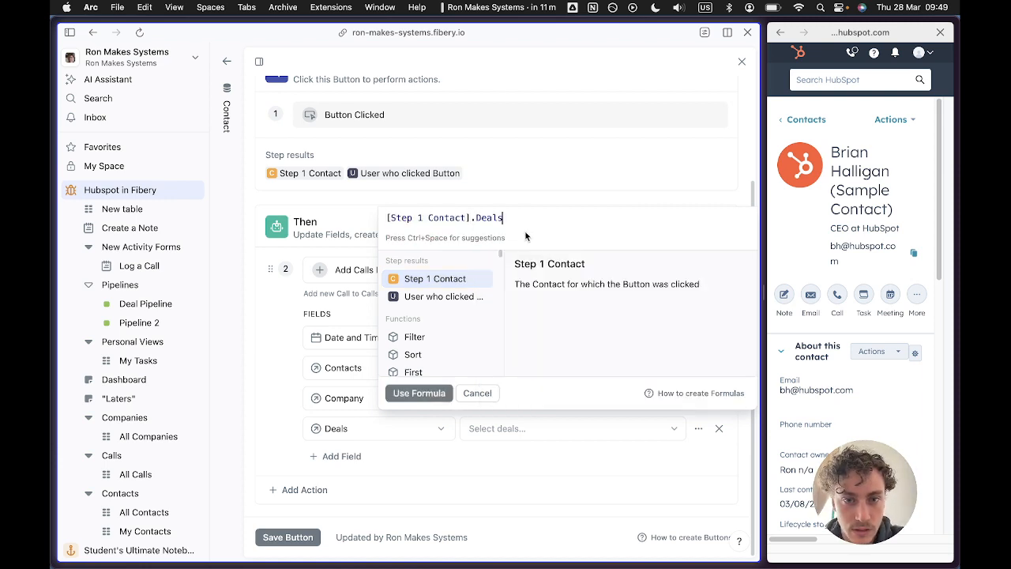
text(.)
key(BackSpace)
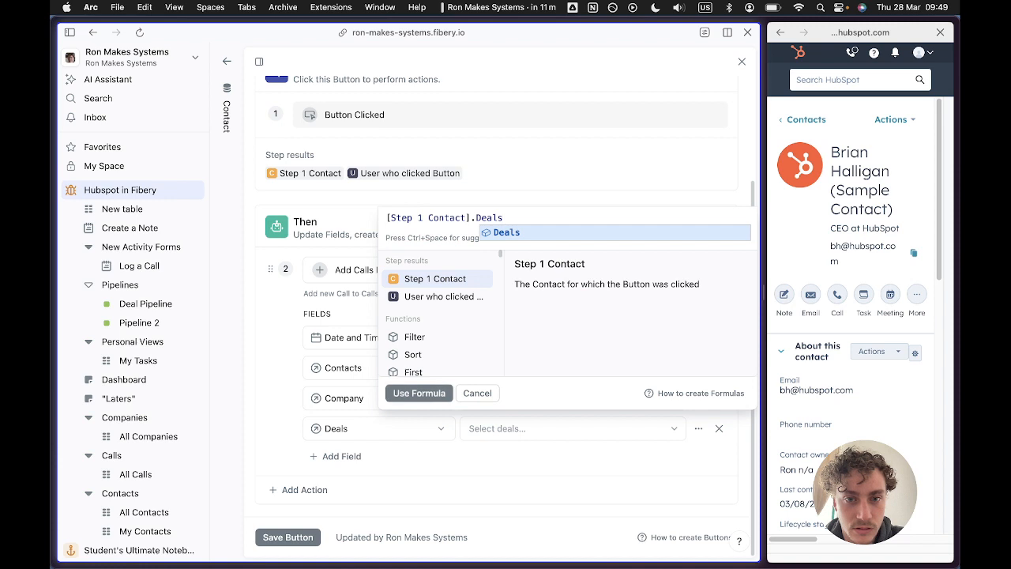
text(.)
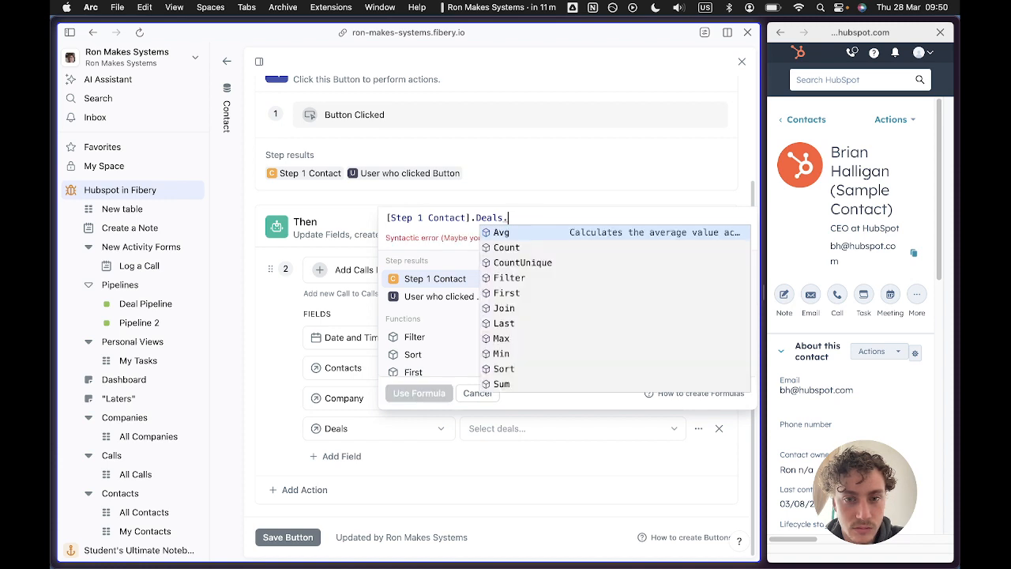
key(BackSpace)
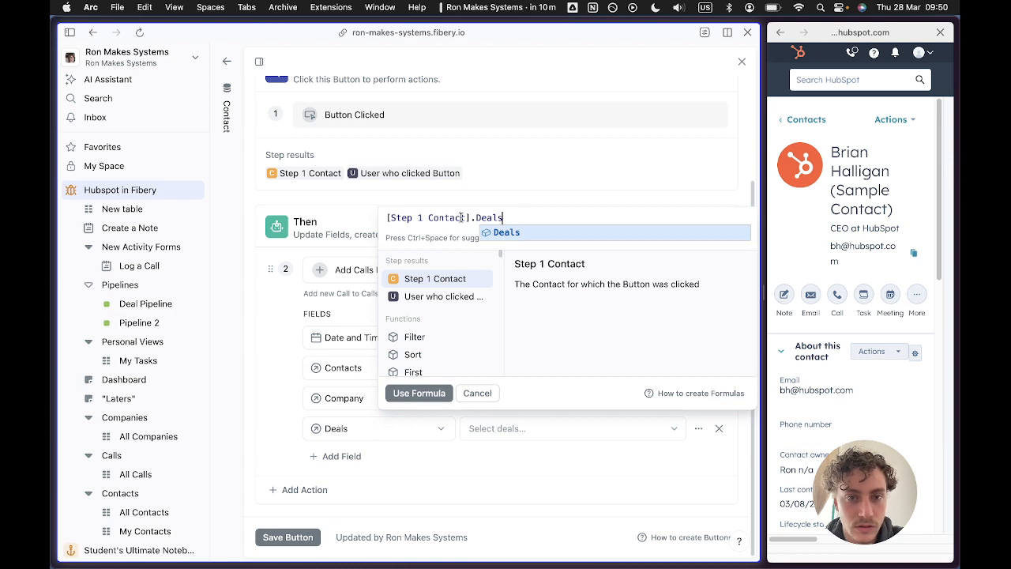
Open the Formulas guide from the formula editor and search it for "cond" to read about conditional formulas.
click(679, 393)
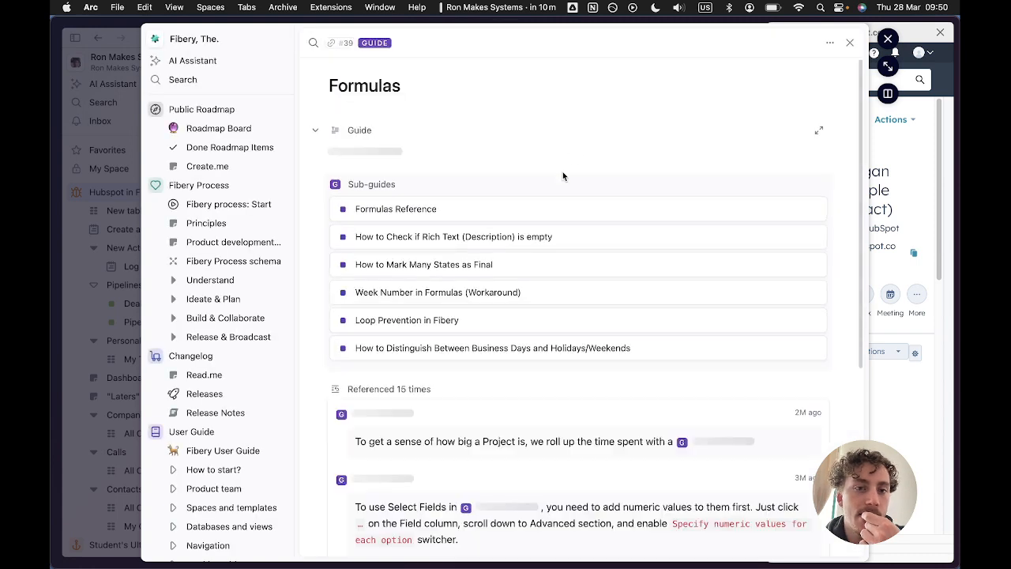
key(super+f)
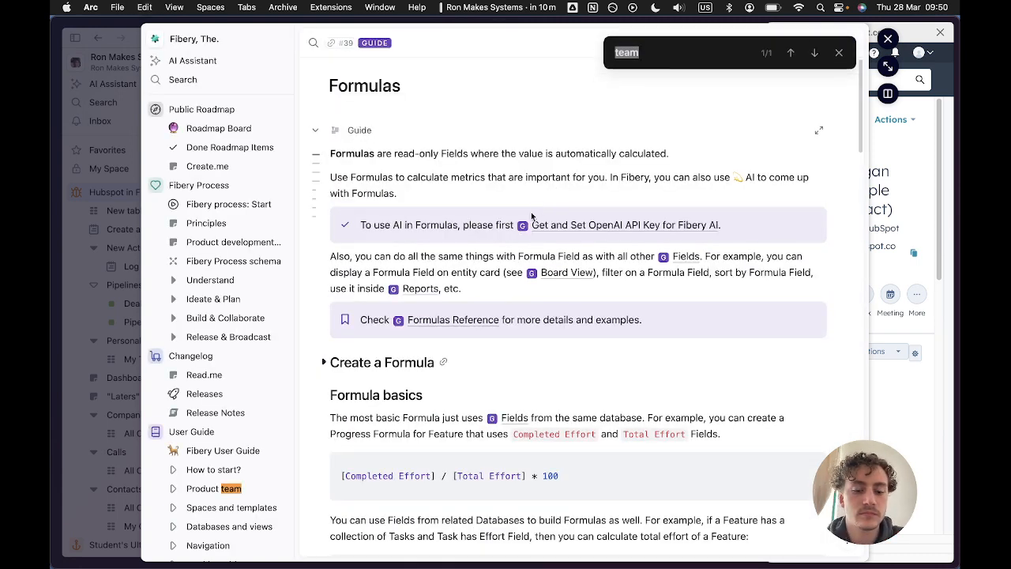
text(cond)
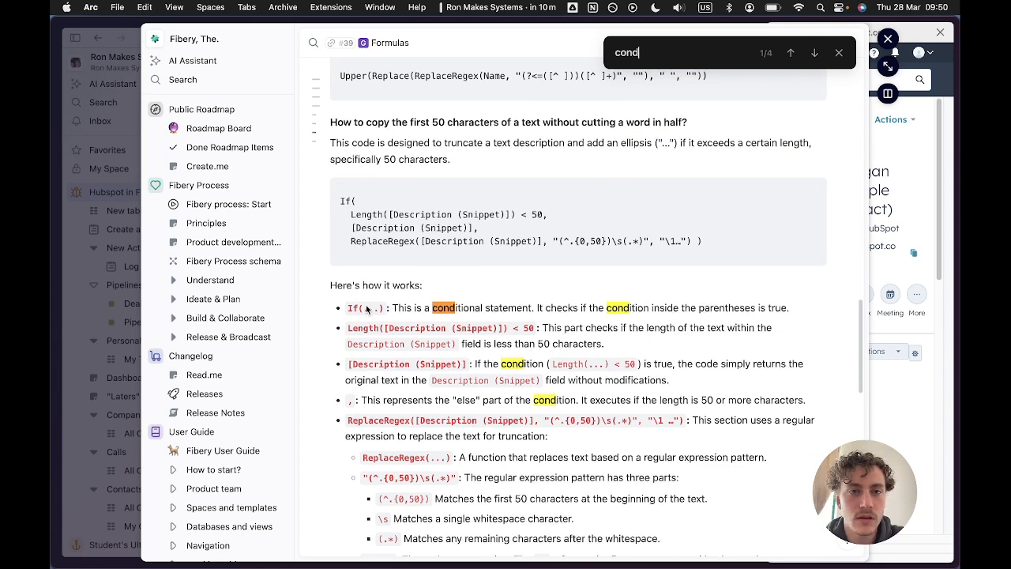
scroll(365, 308, up, 1)
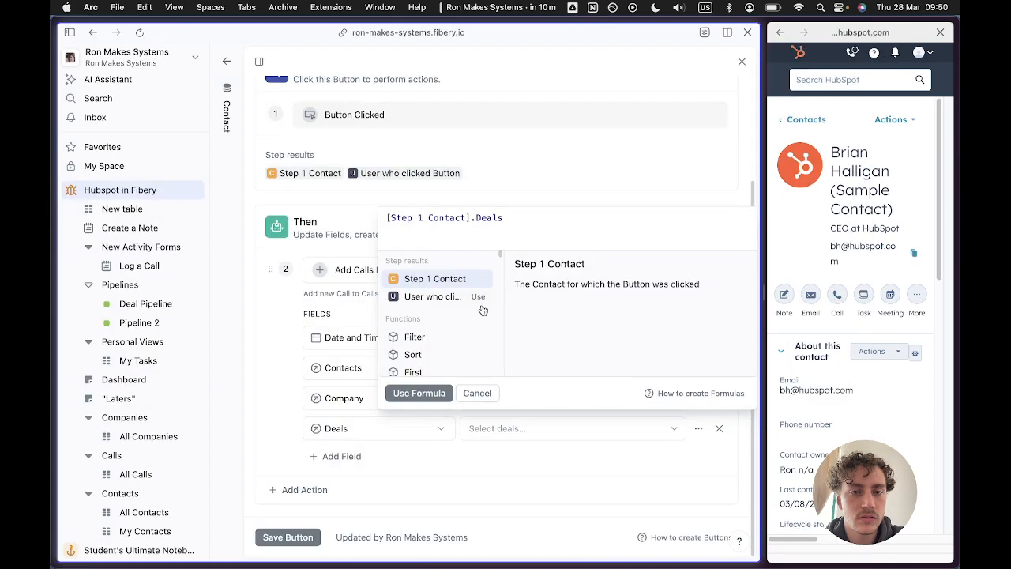
Discard the unfinished Deals formula and remove the Deals field from the Add Calls Item action.
click(508, 231)
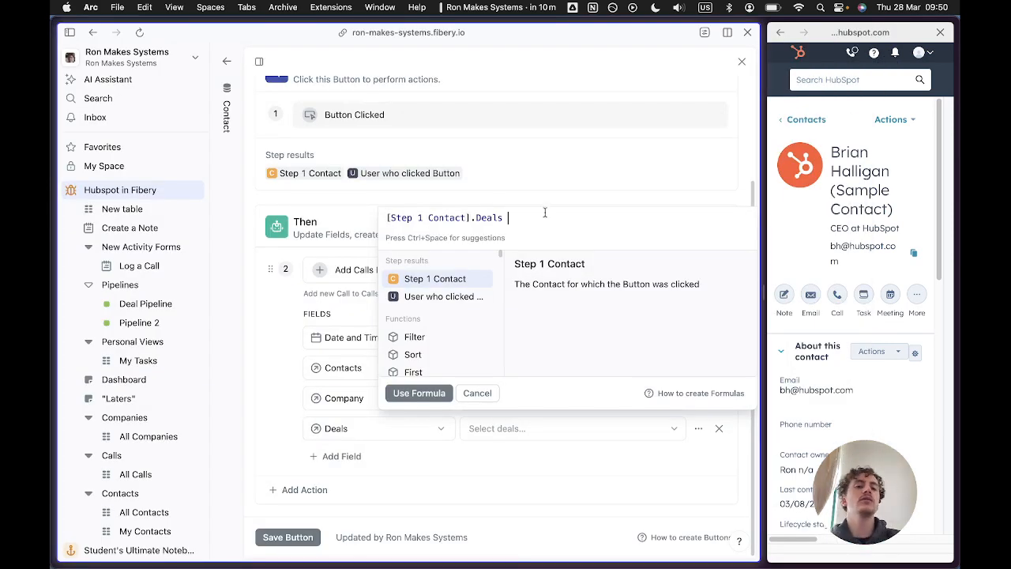
drag(387, 217, 595, 218)
click(596, 220)
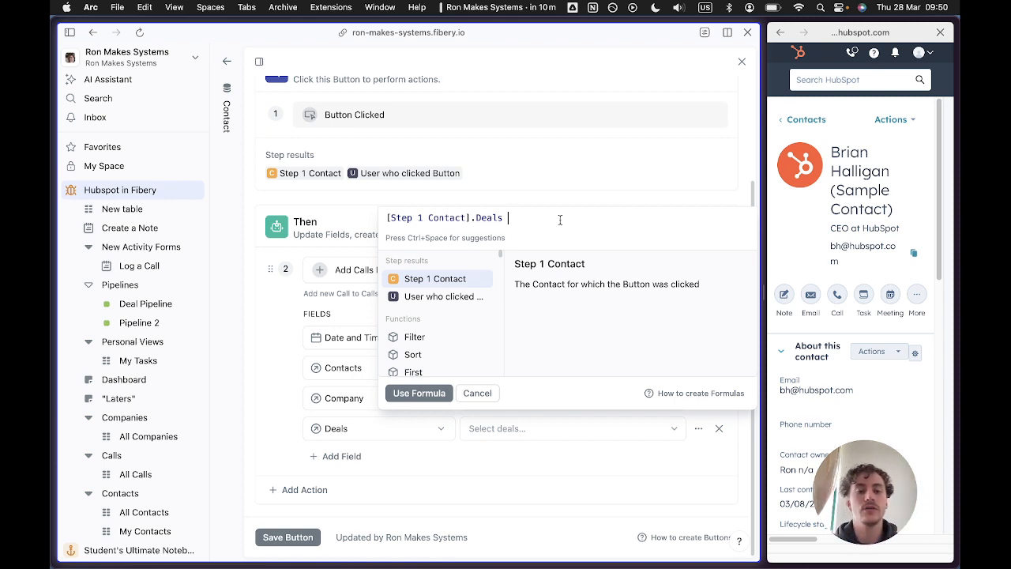
click(477, 392)
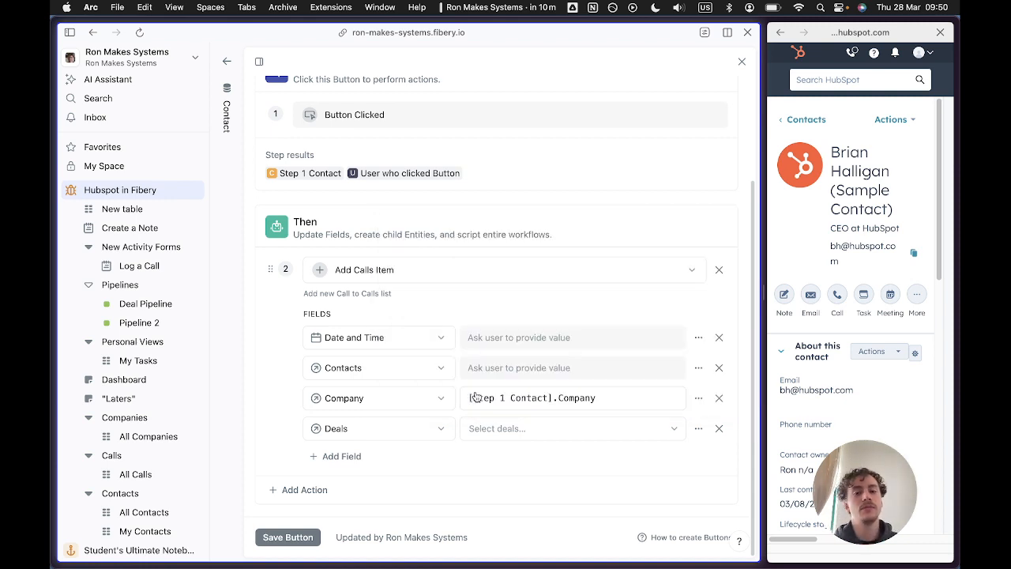
click(698, 428)
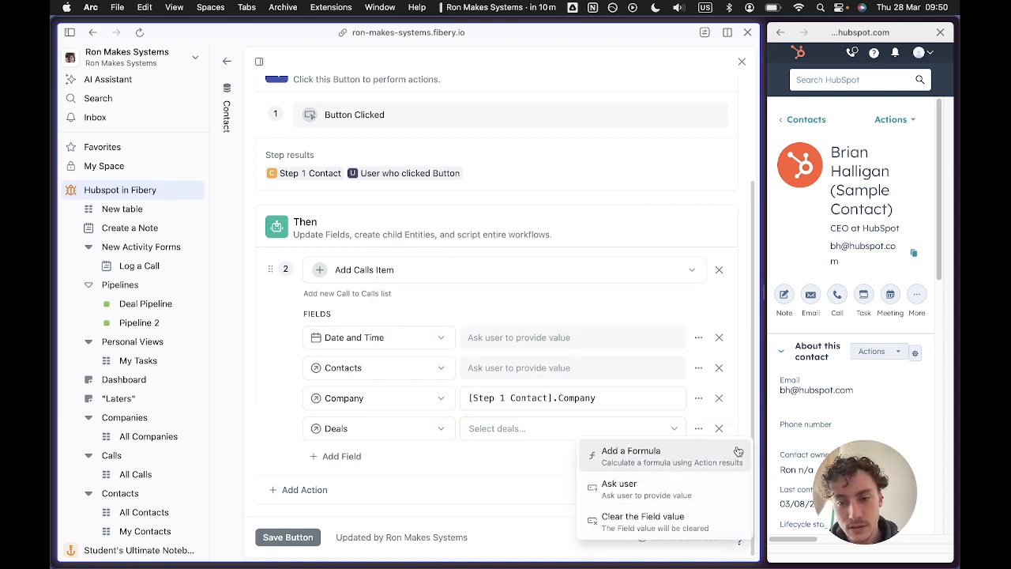
click(720, 428)
Save the Add Call button, and open the first contact's Add Call dialog to check its date and contacts fields.
click(288, 537)
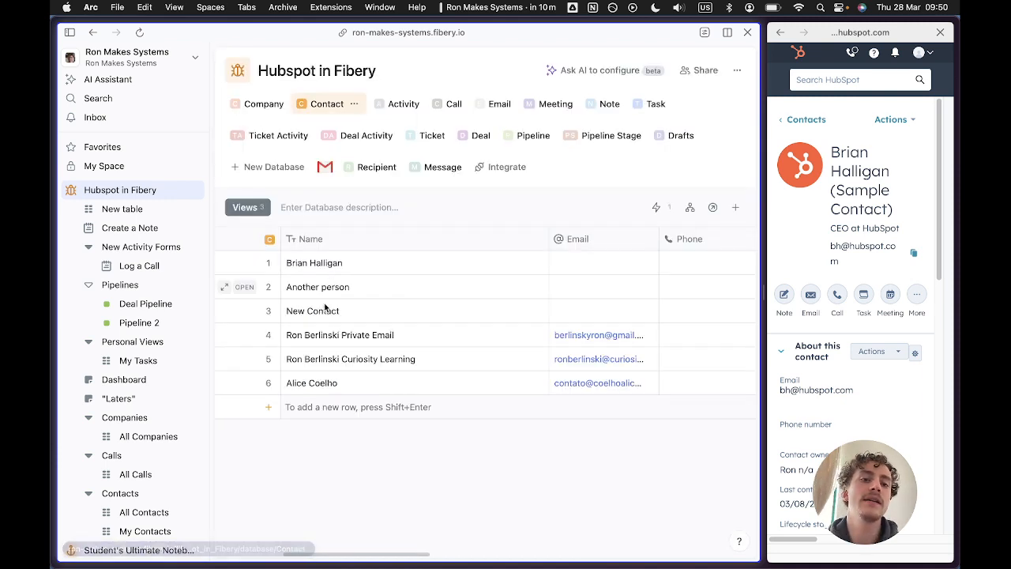
click(242, 262)
click(442, 154)
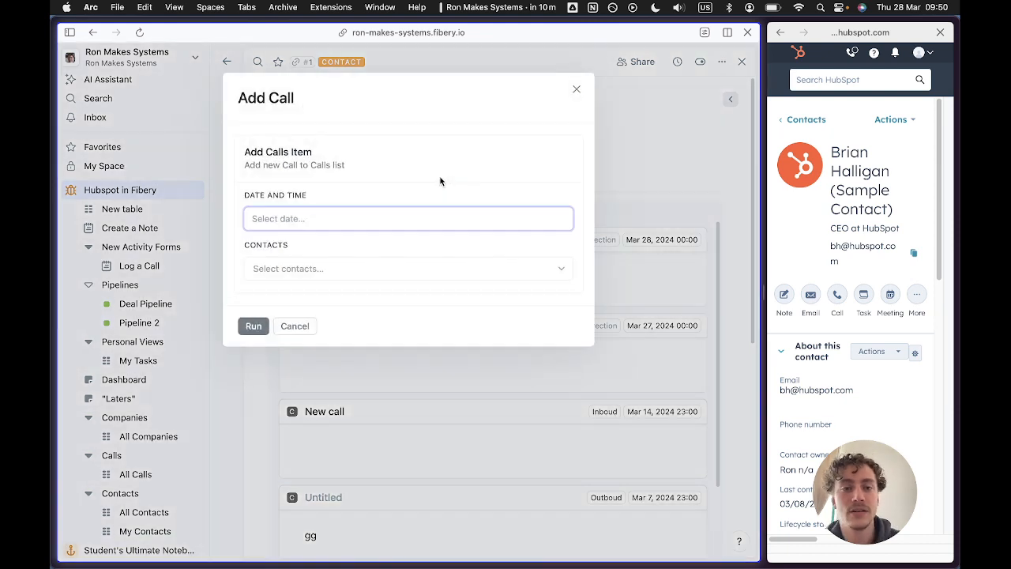
click(350, 215)
click(377, 212)
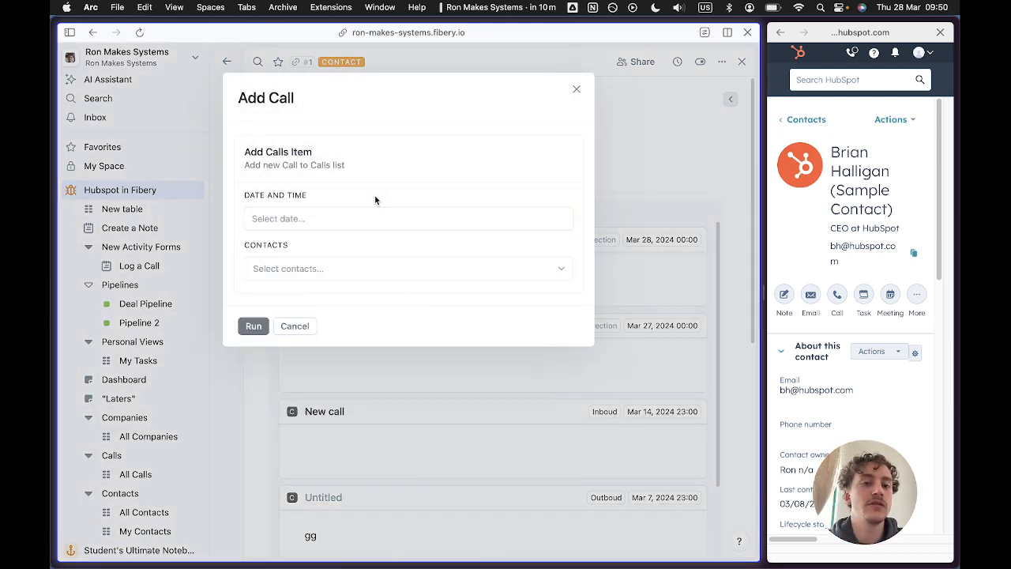
click(350, 264)
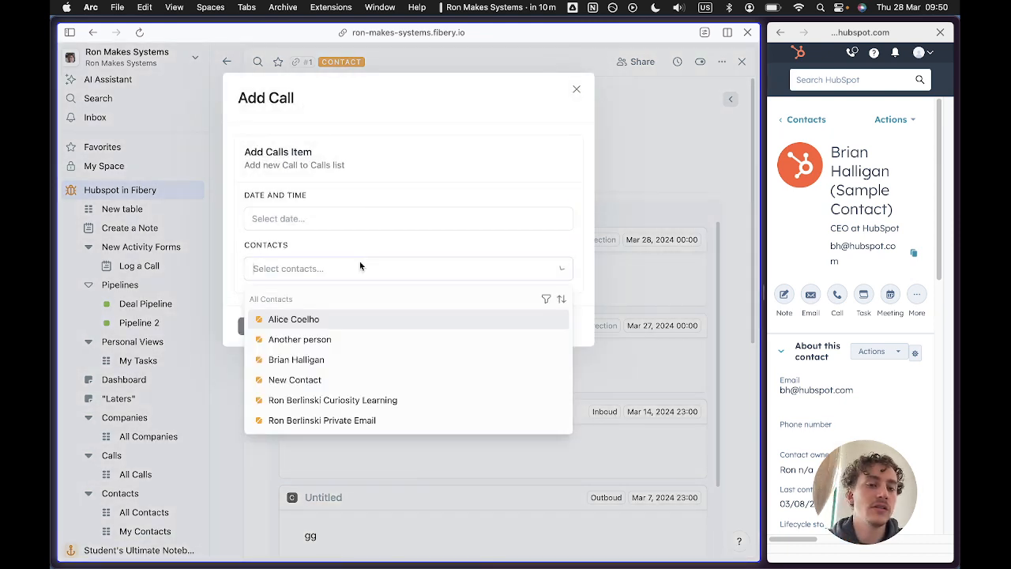
click(287, 280)
Set the new call's date and time to Mar 29, 2024 00:00 in the Add Call dialog.
click(328, 217)
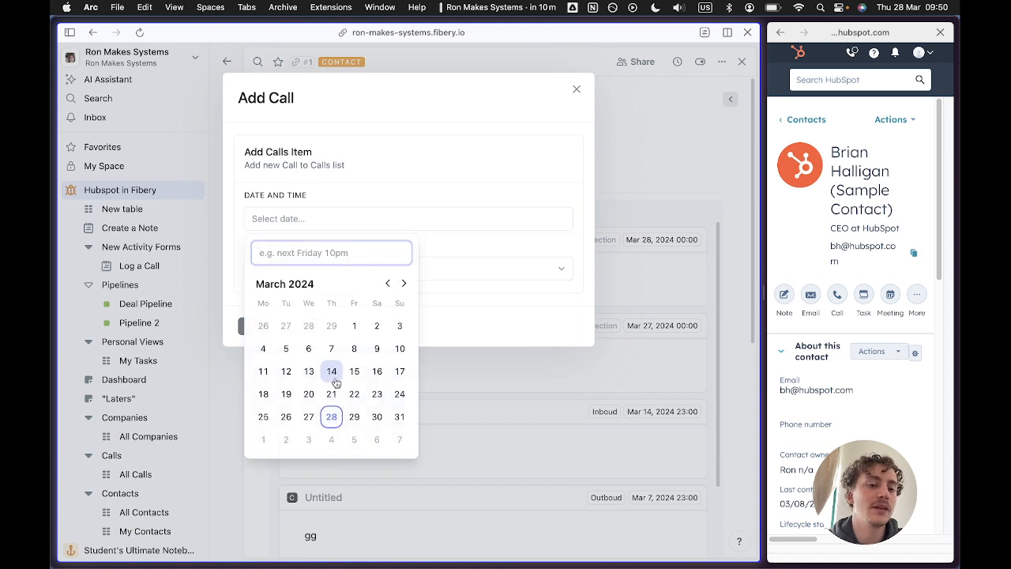
click(331, 417)
click(430, 188)
click(338, 221)
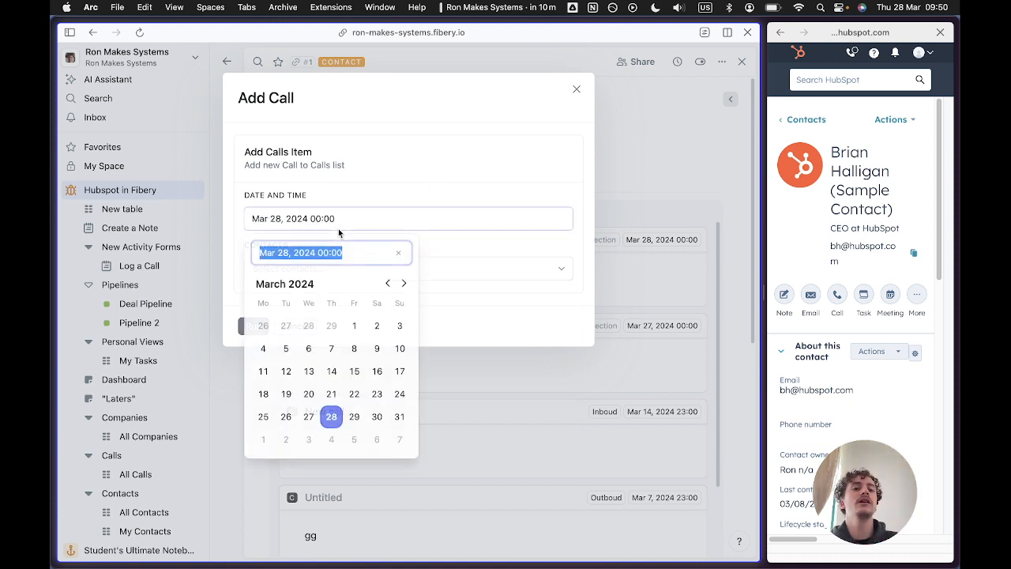
click(353, 417)
click(418, 207)
click(419, 207)
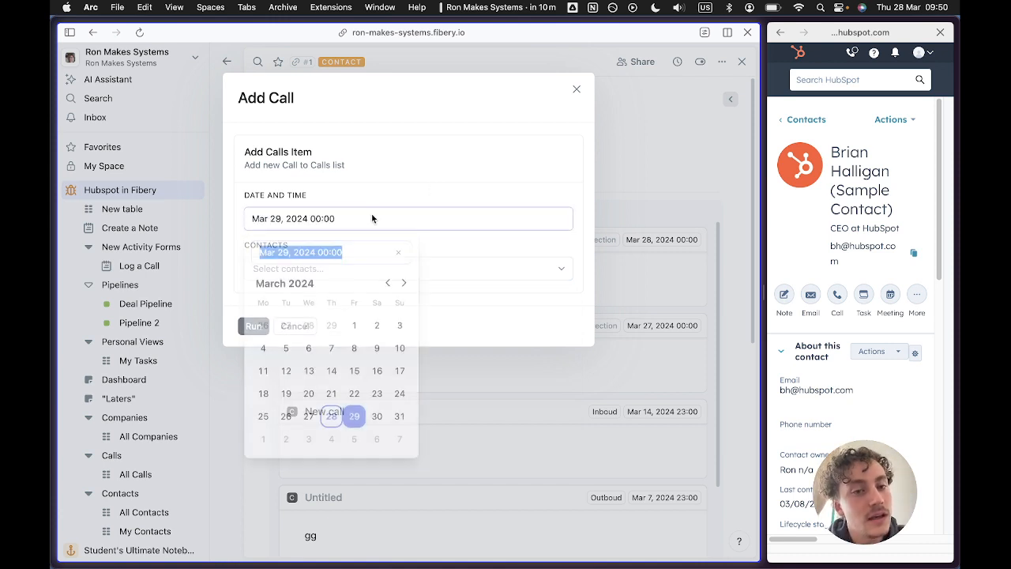
Change the new call's date and time from the calendar day to the current moment by entering "now".
click(332, 417)
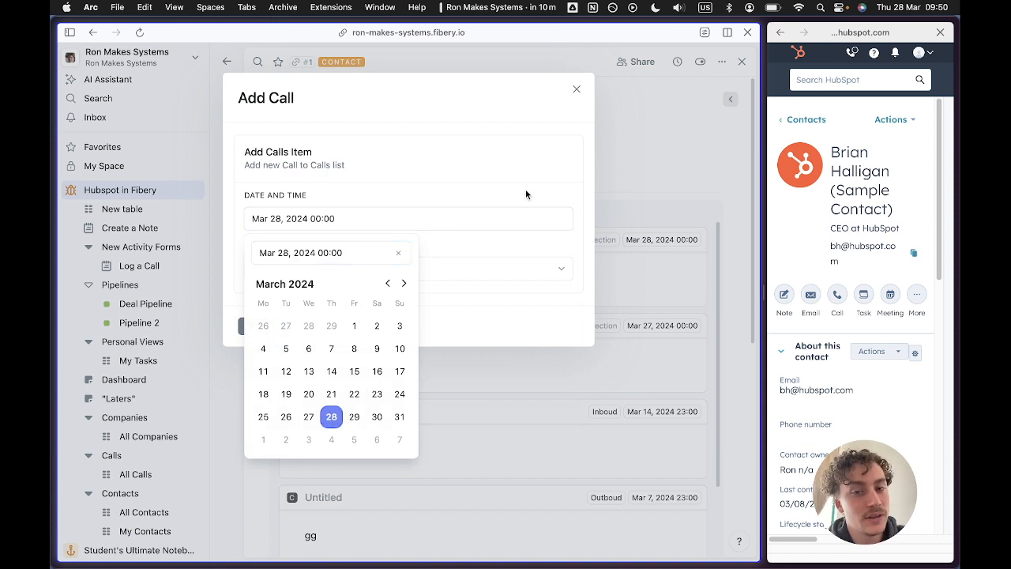
click(496, 239)
click(368, 221)
click(368, 220)
click(368, 220)
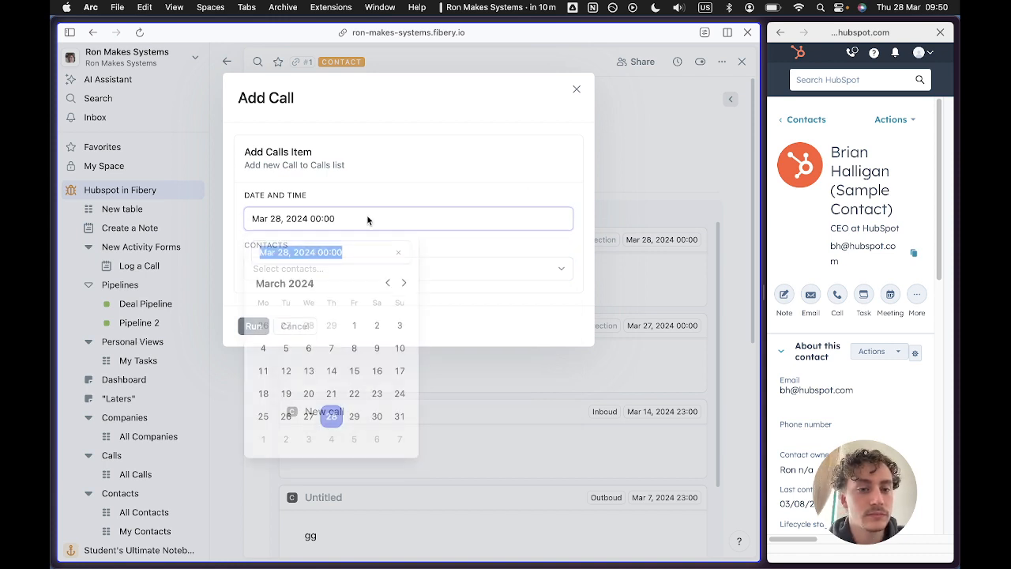
text(now)
key(Return)
click(476, 245)
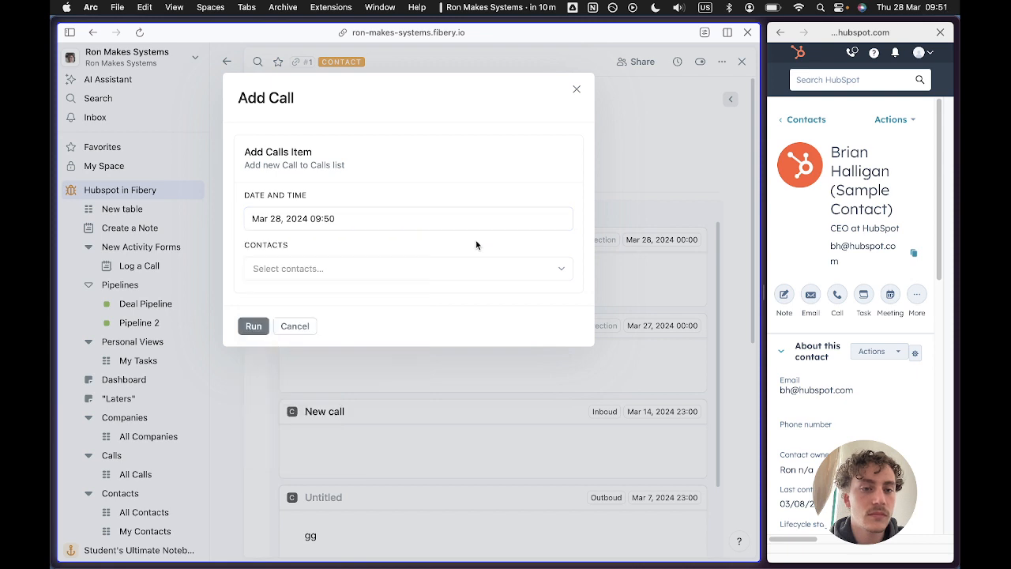
Link the currently viewed contact to the new call and run the Add Call action.
click(304, 263)
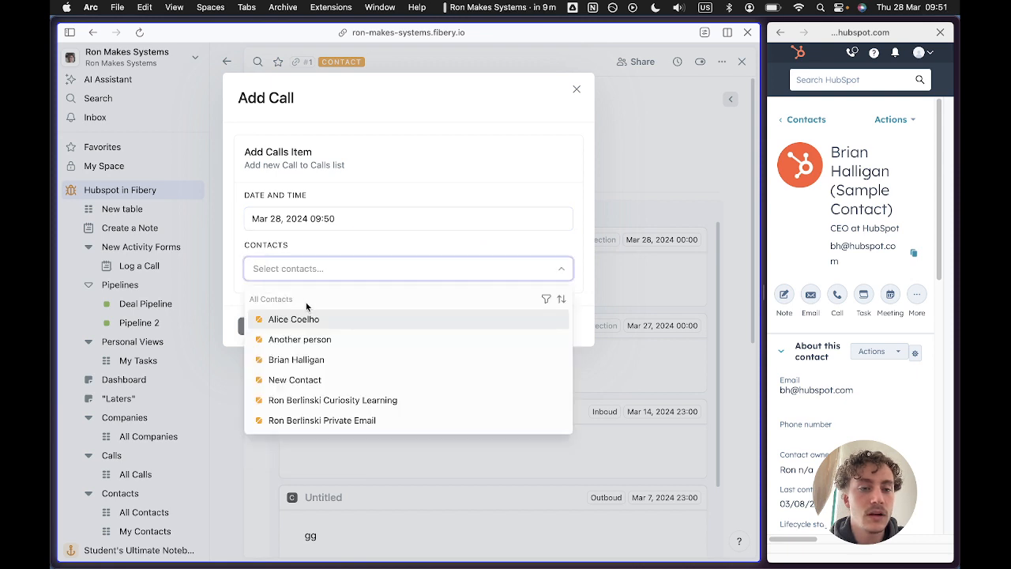
click(308, 360)
click(349, 240)
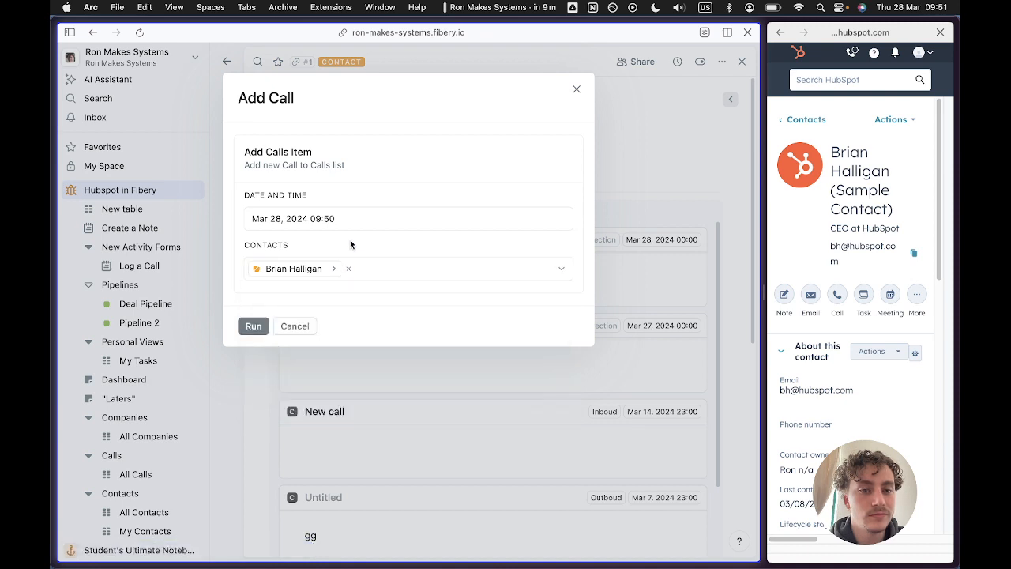
click(251, 326)
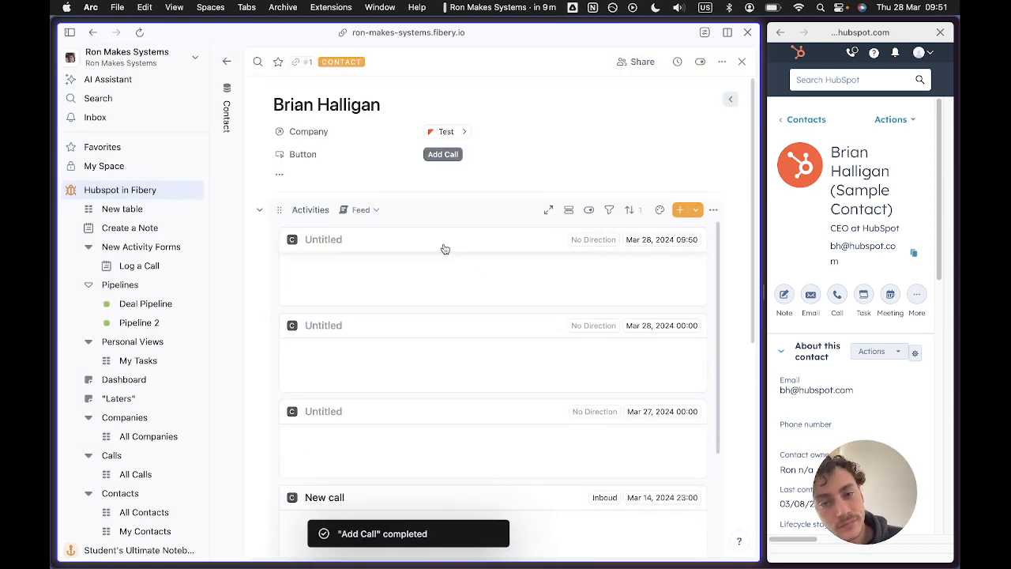
Open the newly logged call beside its contact, widen the Fibery pane and check the call's detail fields.
click(445, 248)
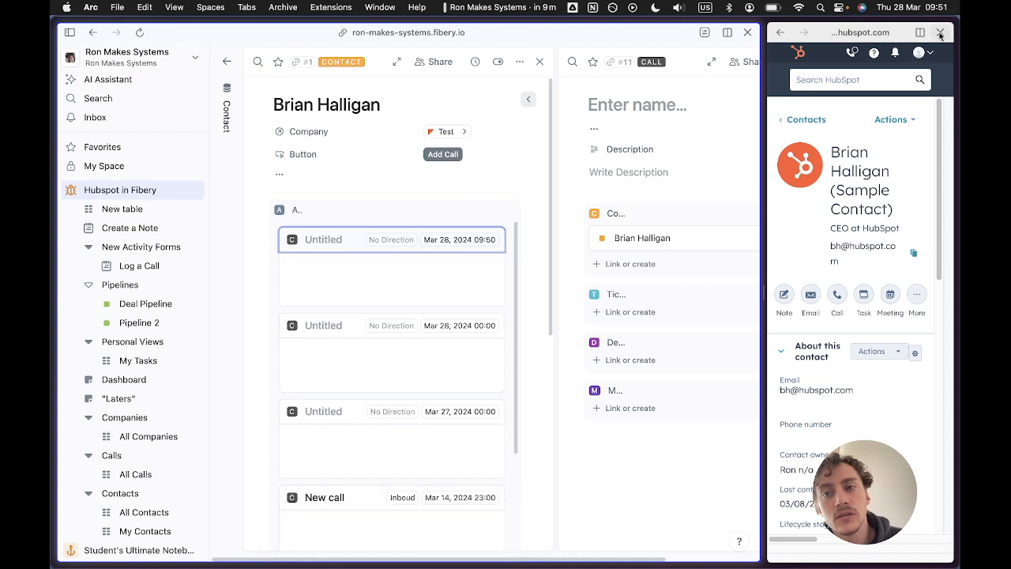
drag(760, 225, 908, 226)
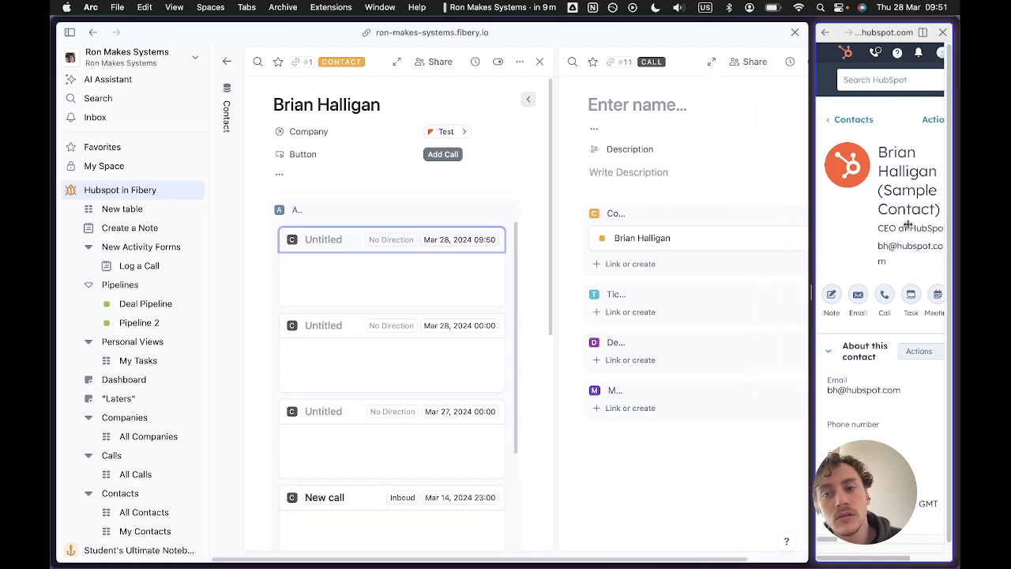
click(778, 102)
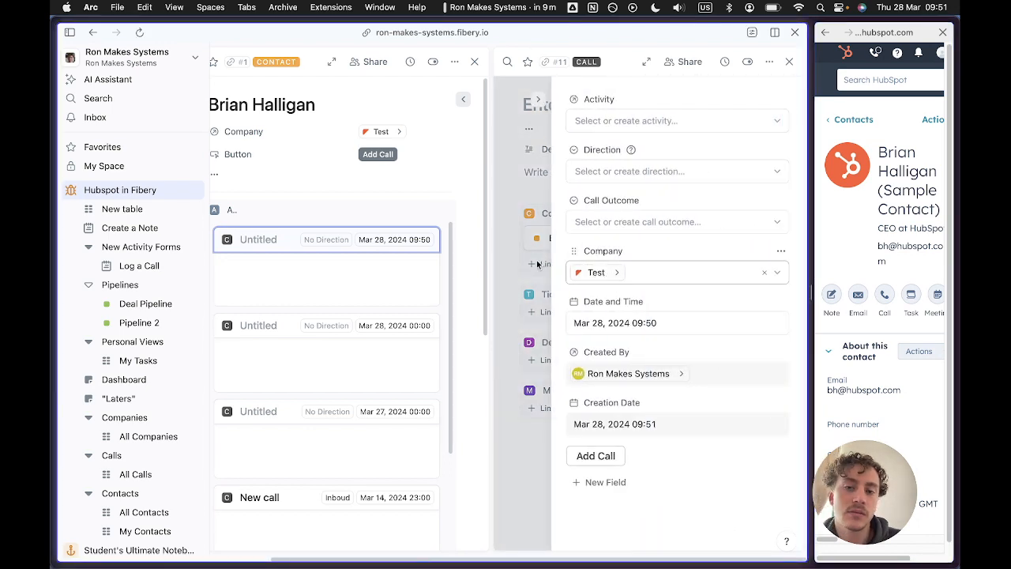
click(496, 248)
click(599, 239)
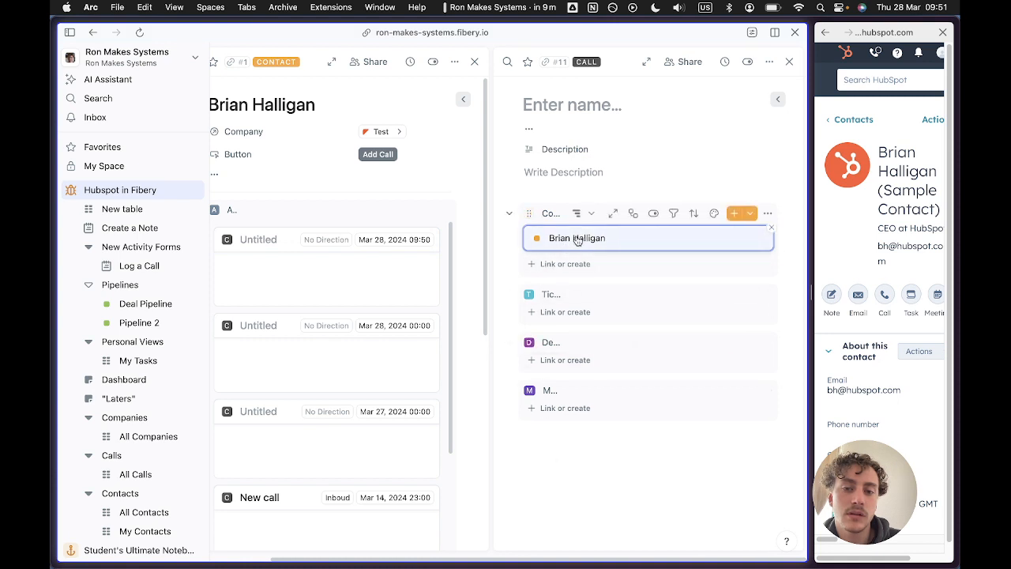
Try to link the same contact again and open it from the call's Contacts list.
click(575, 166)
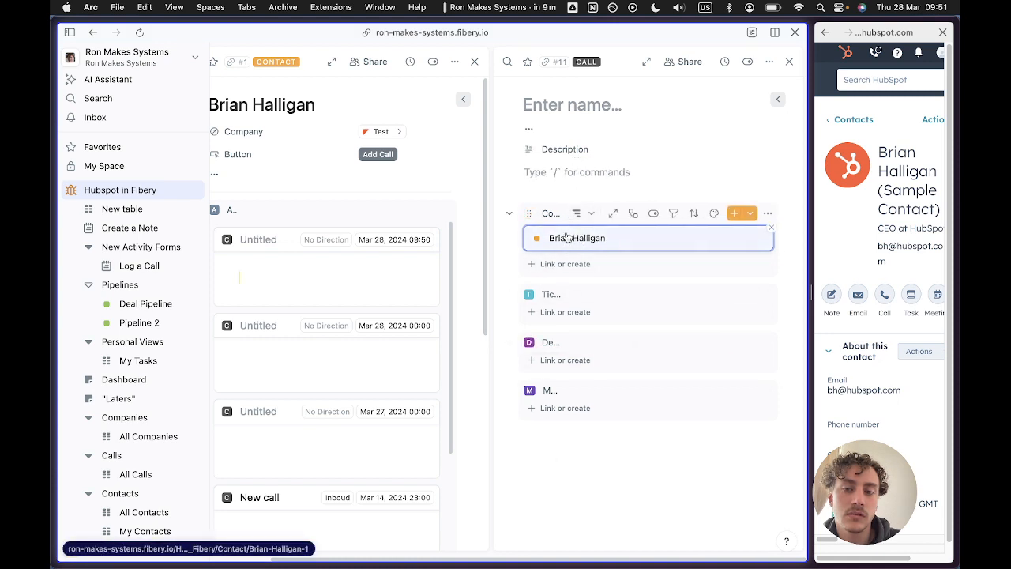
click(574, 264)
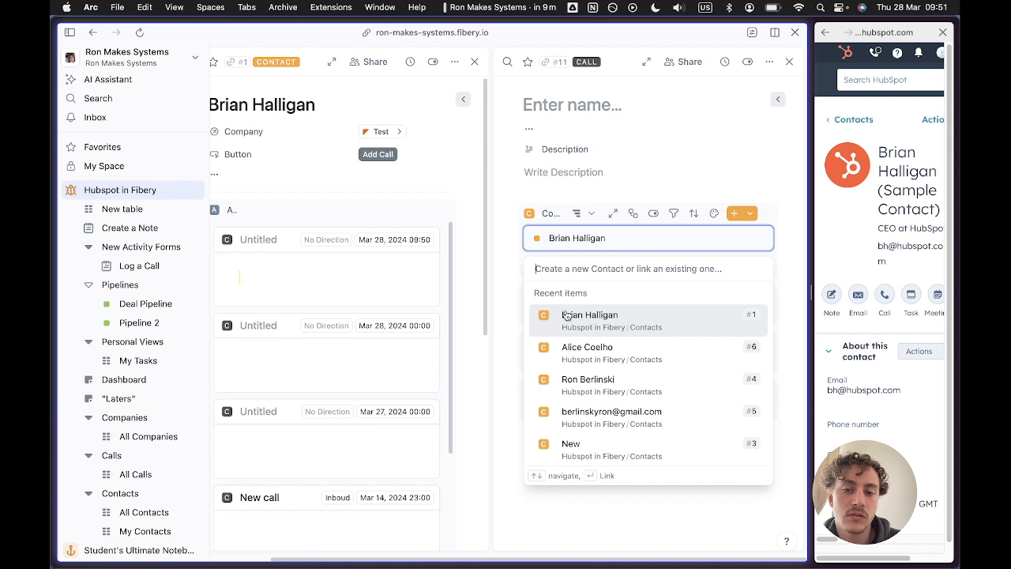
click(567, 316)
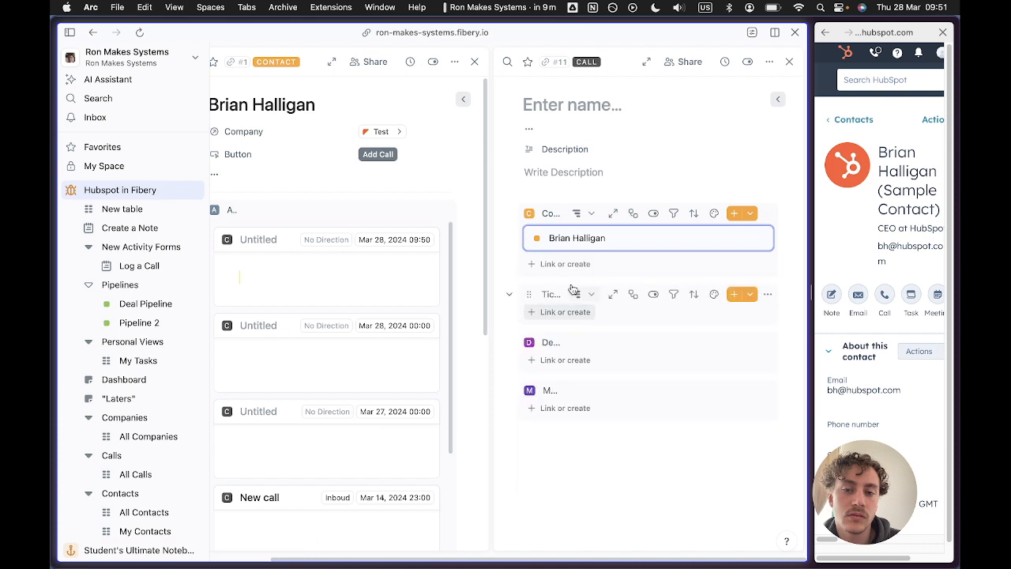
click(789, 62)
click(323, 241)
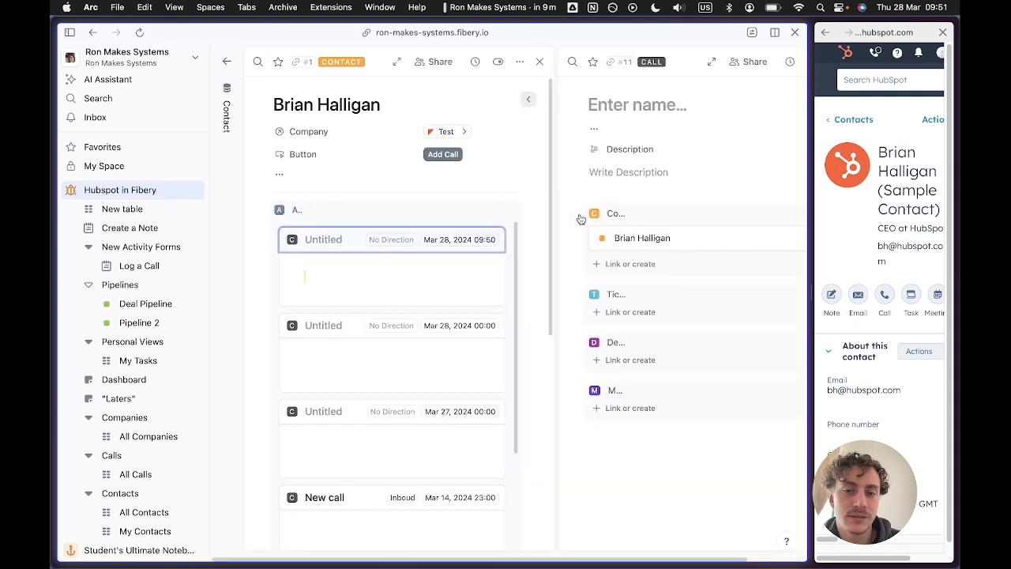
click(614, 238)
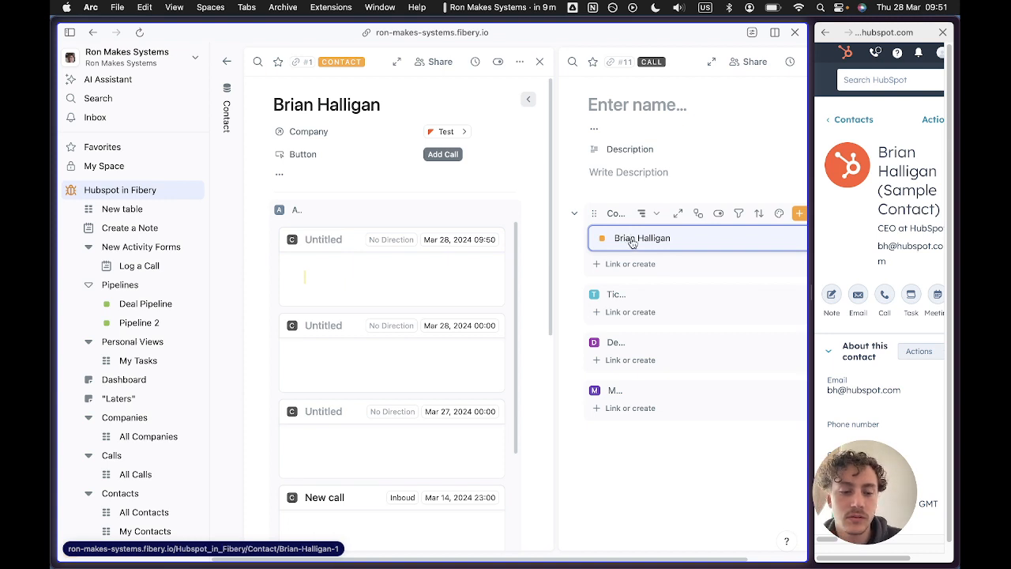
Unlink the contact from the call and link the same contact to it again.
click(772, 237)
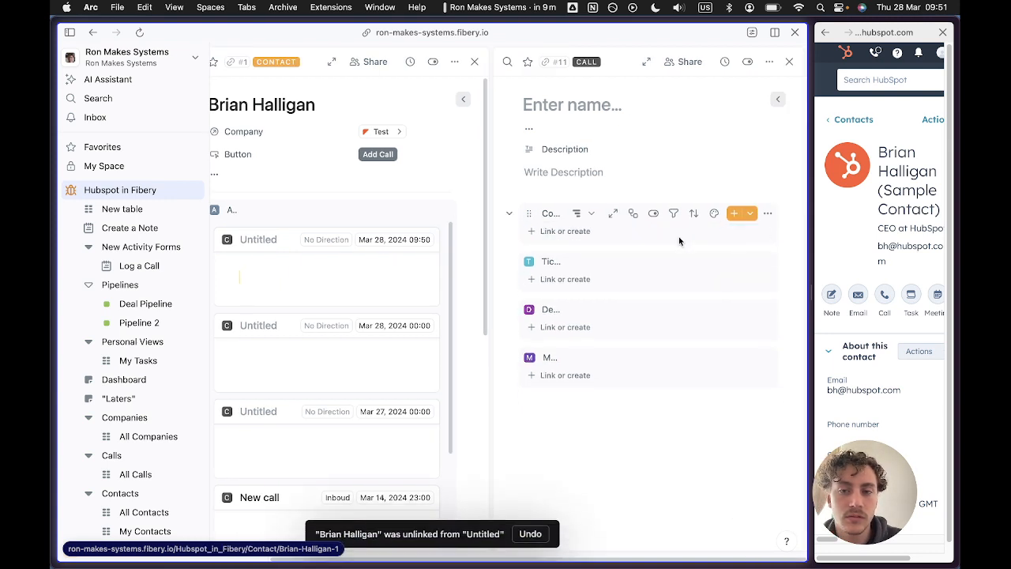
click(566, 231)
click(585, 286)
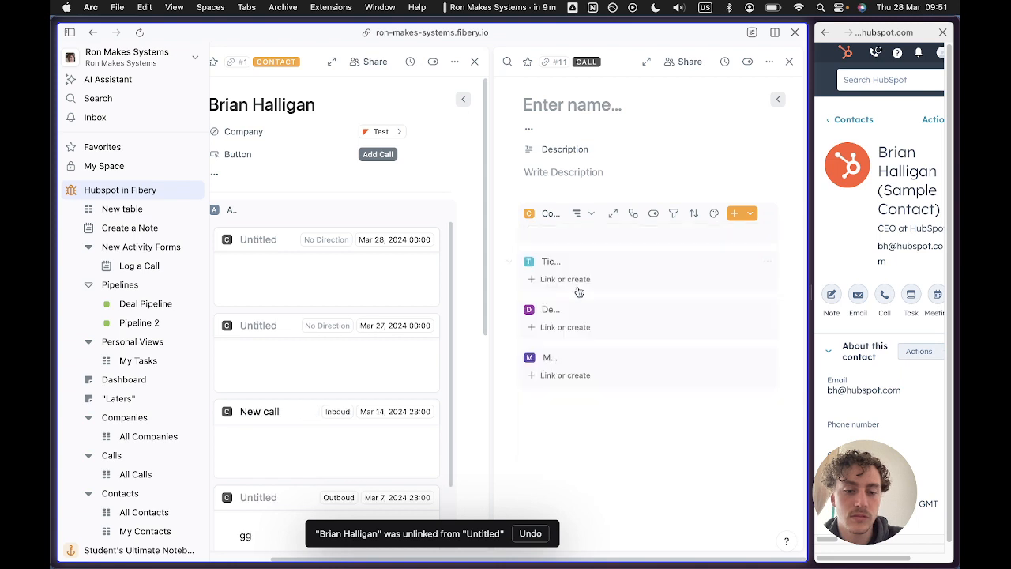
click(591, 172)
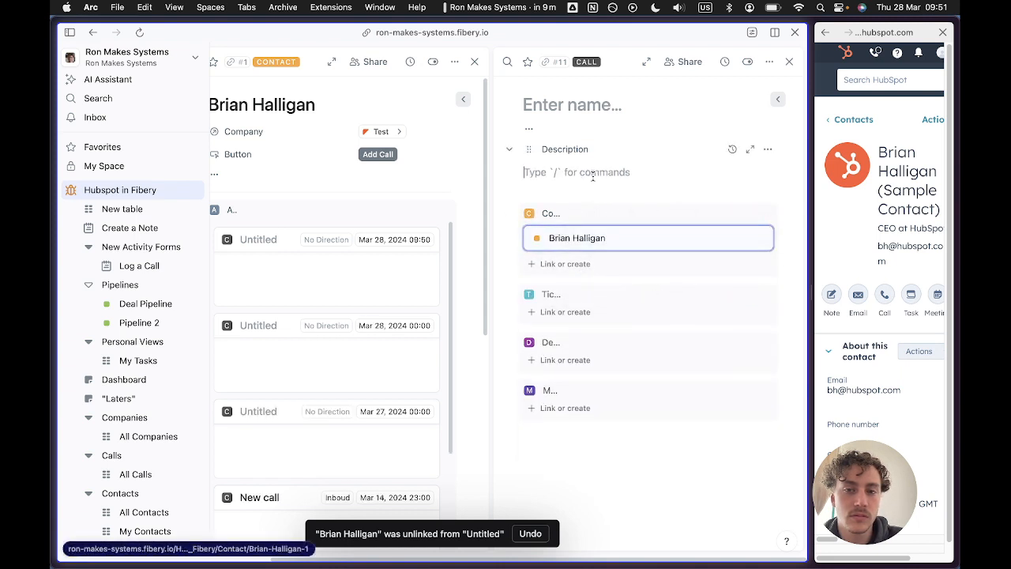
text(z)
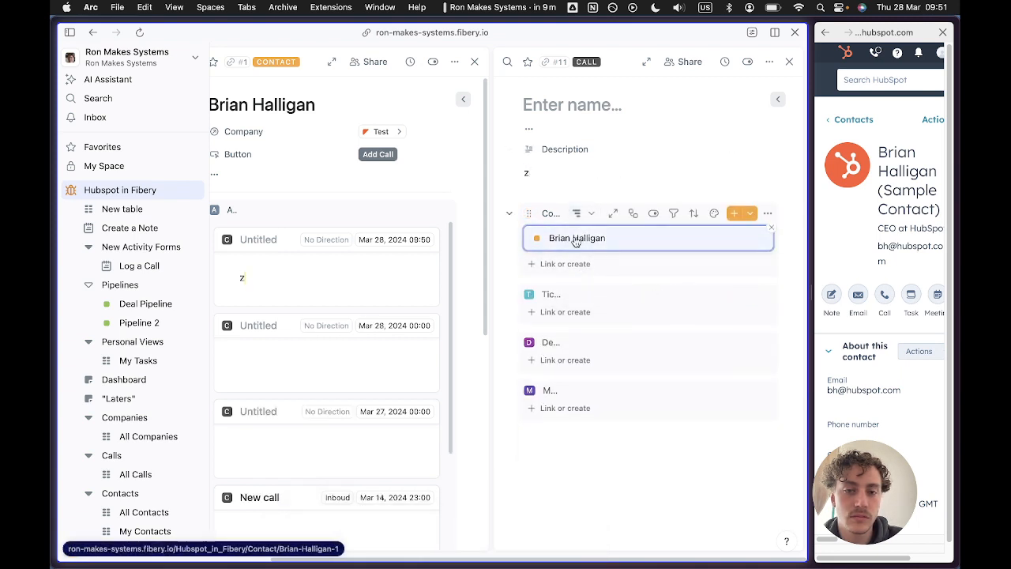
key(BackSpace)
click(562, 313)
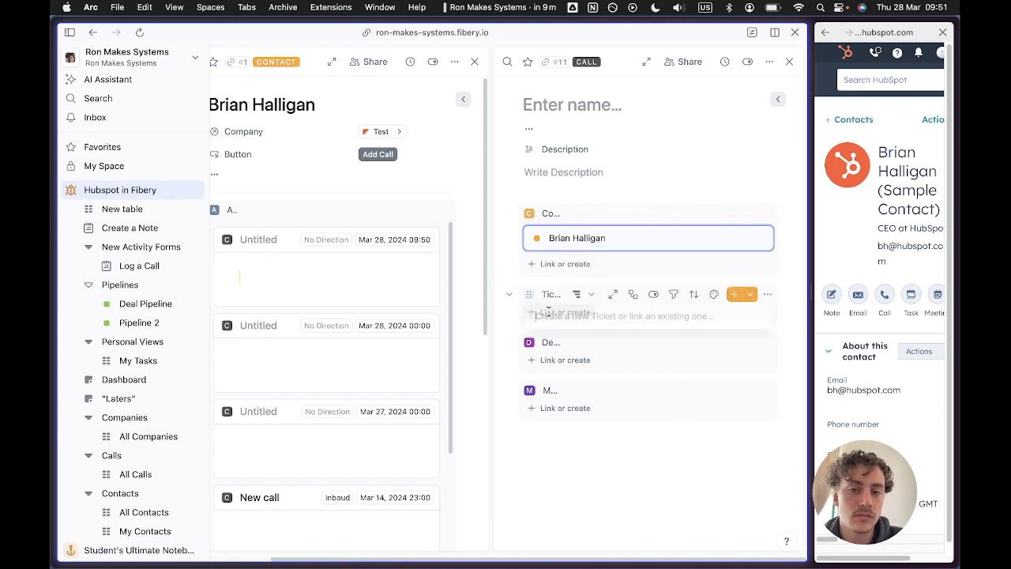
text(s)
Add a Table view to the call's Contacts list and close the HubSpot pane.
click(585, 217)
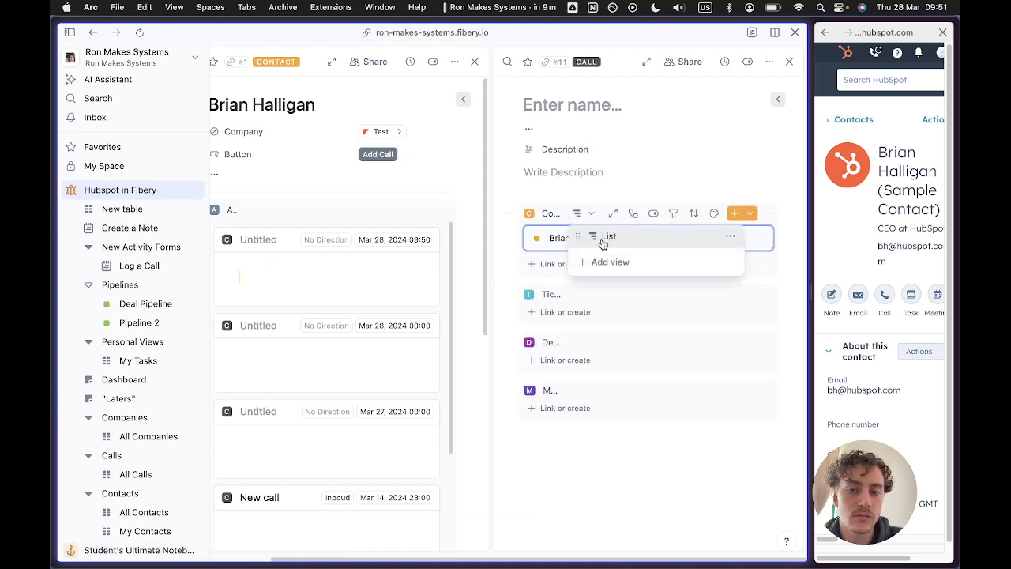
click(602, 262)
click(581, 282)
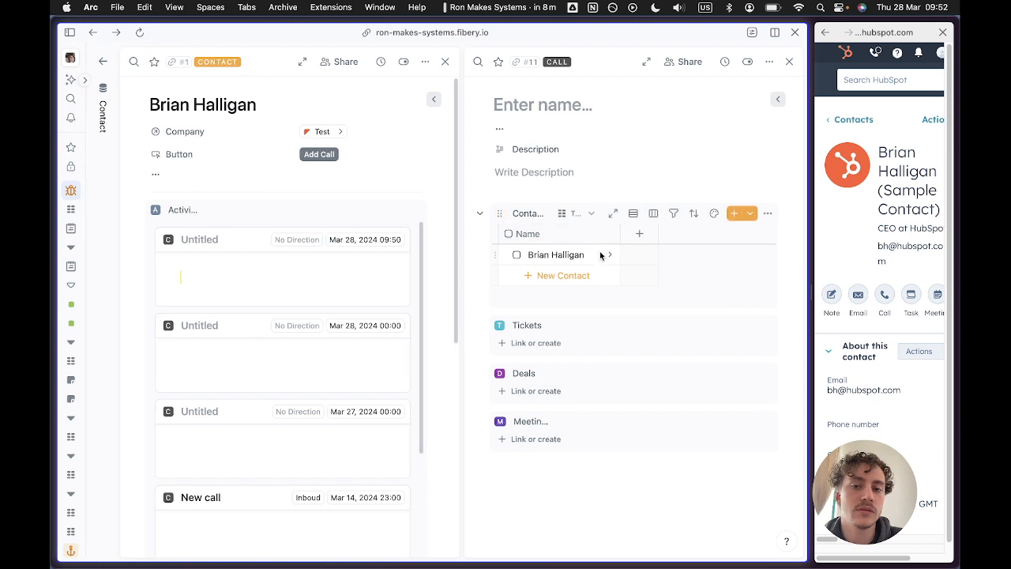
click(942, 33)
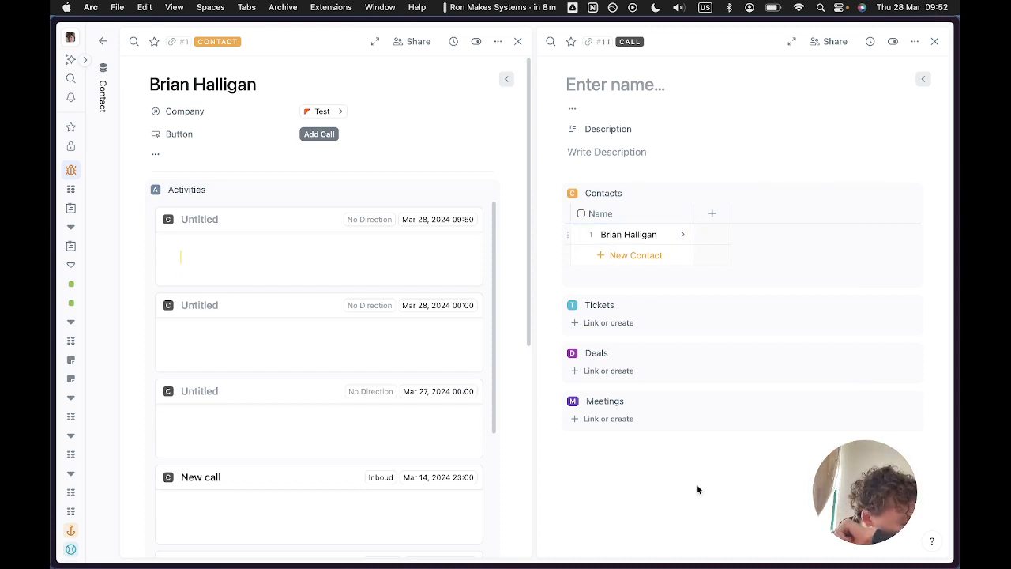
Reload the page and switch the call's Contacts list to the List view and back to the Table view.
click(682, 234)
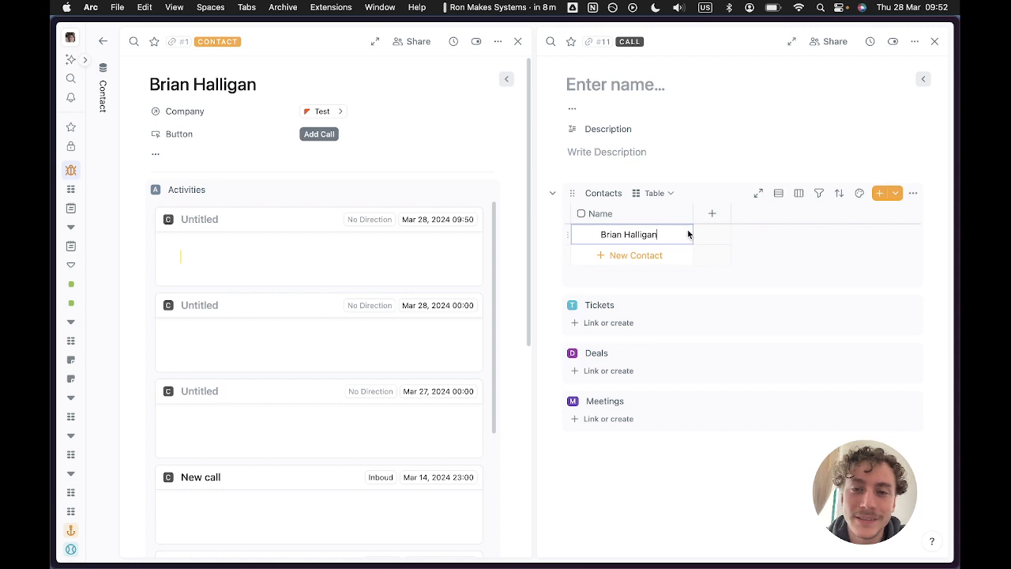
key(super+r)
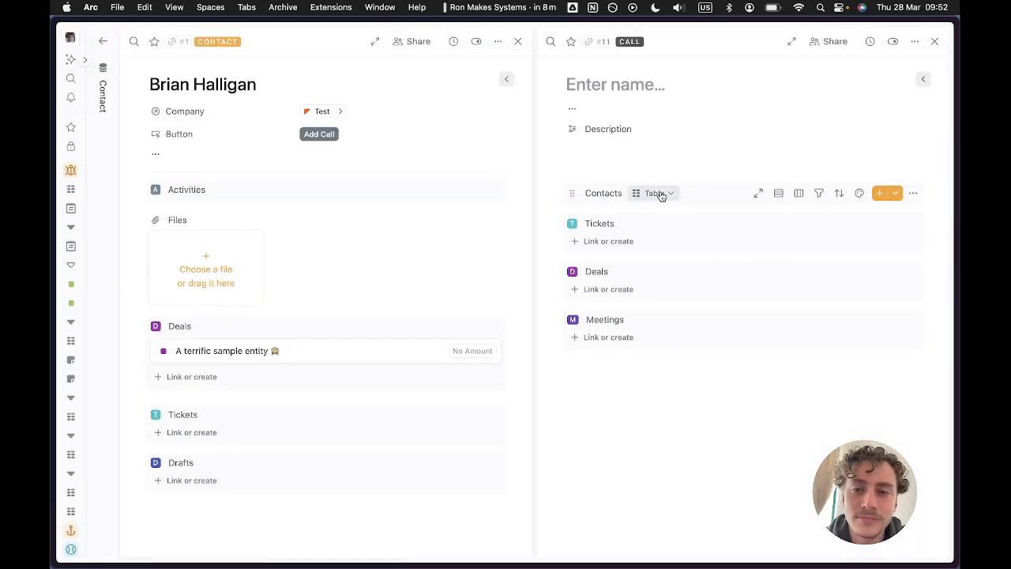
click(662, 196)
click(654, 215)
click(652, 192)
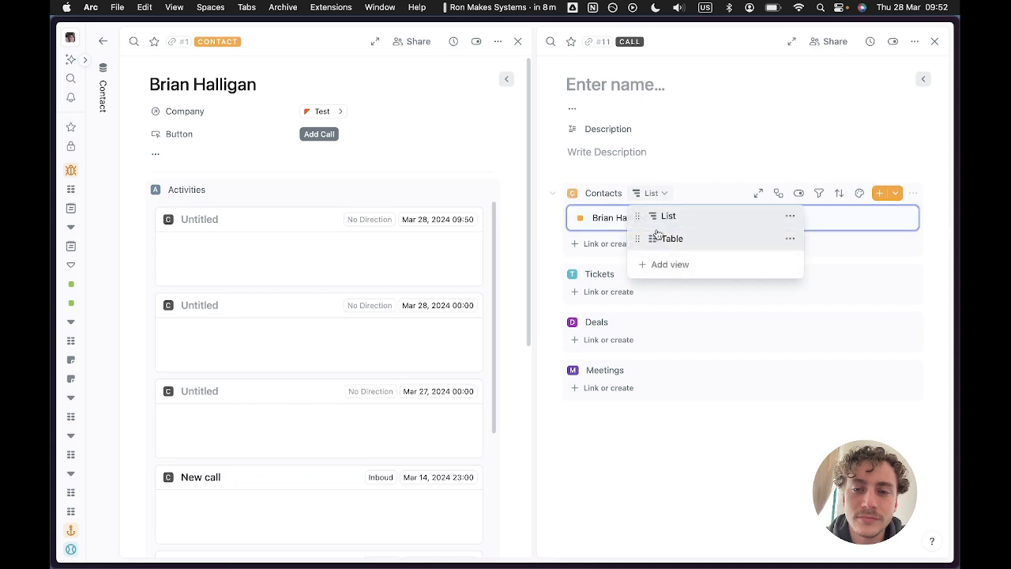
click(658, 234)
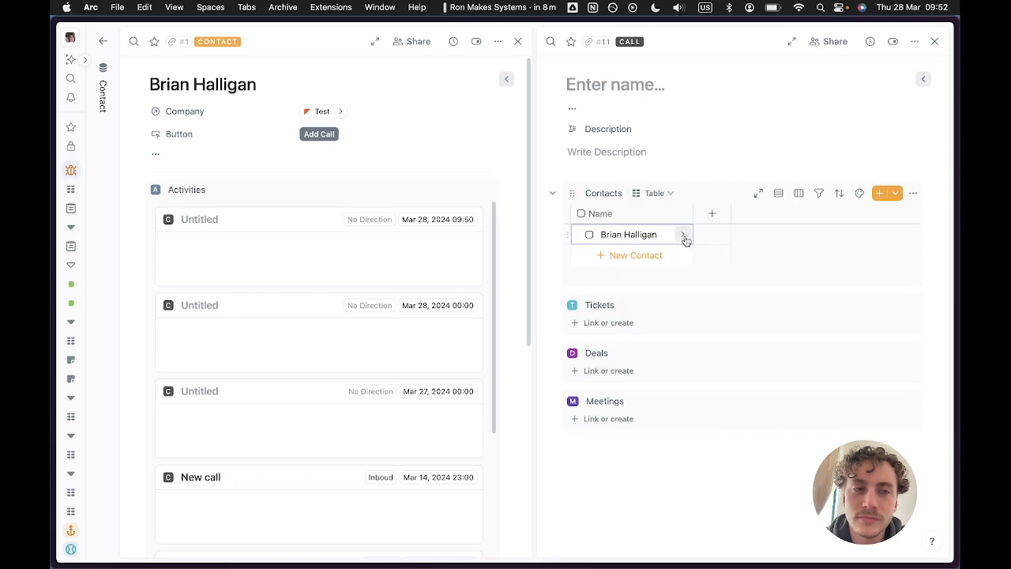
key(ctrl+Up)
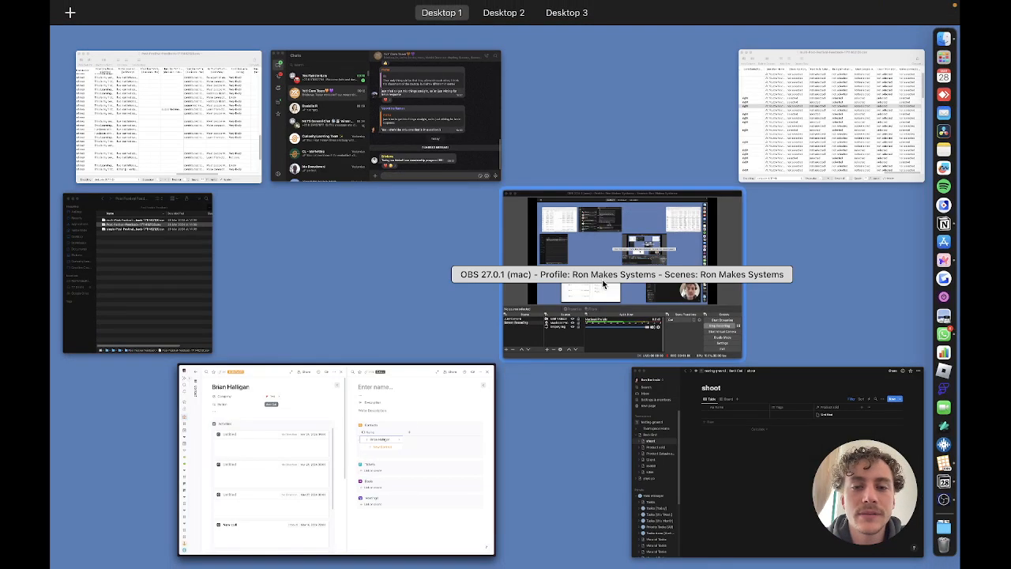
click(518, 245)
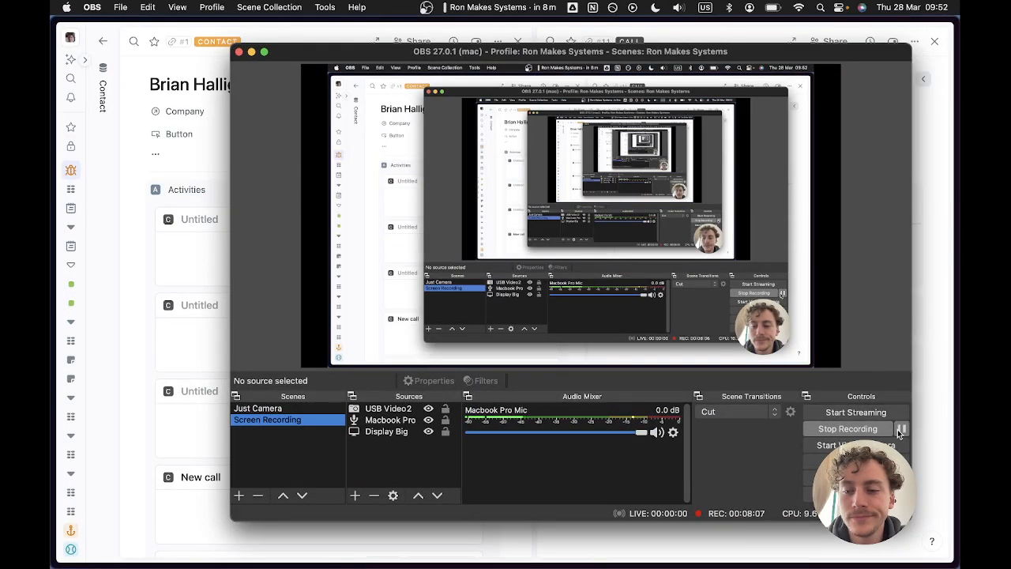
click(926, 398)
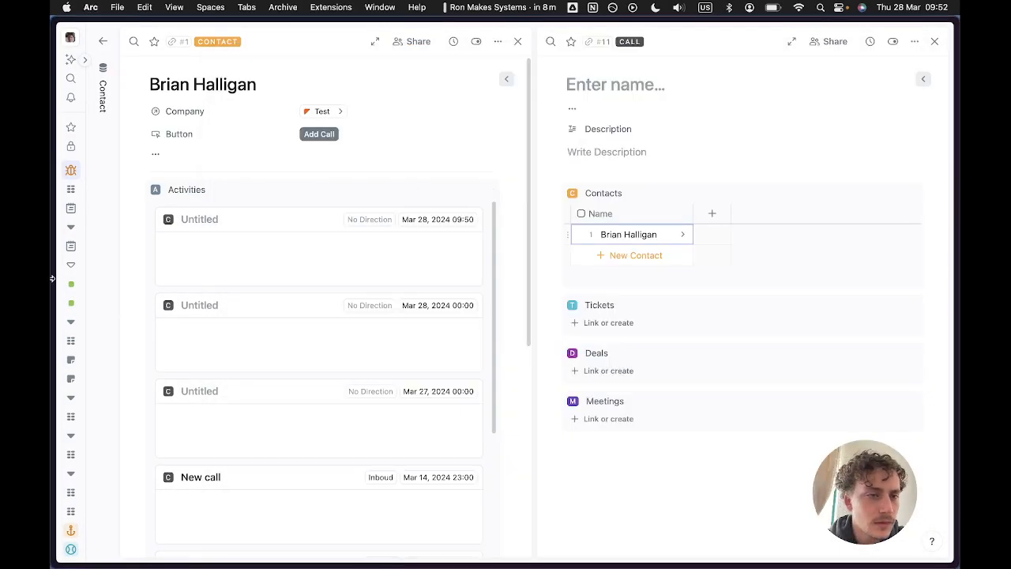
Switch to the "hi | Fibery" browser tab and open New table in the Hubspot in Fibery space.
click(149, 200)
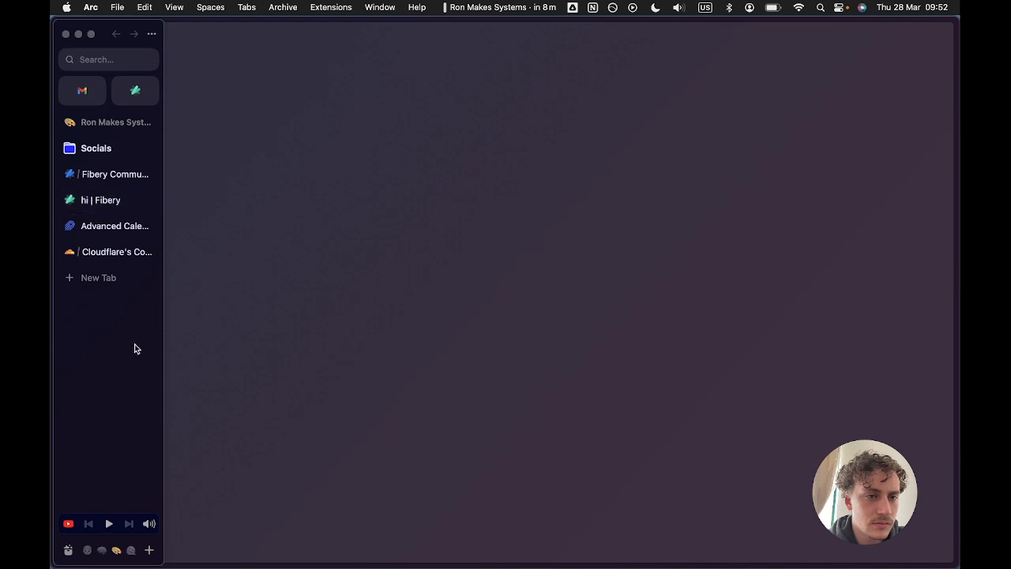
click(102, 202)
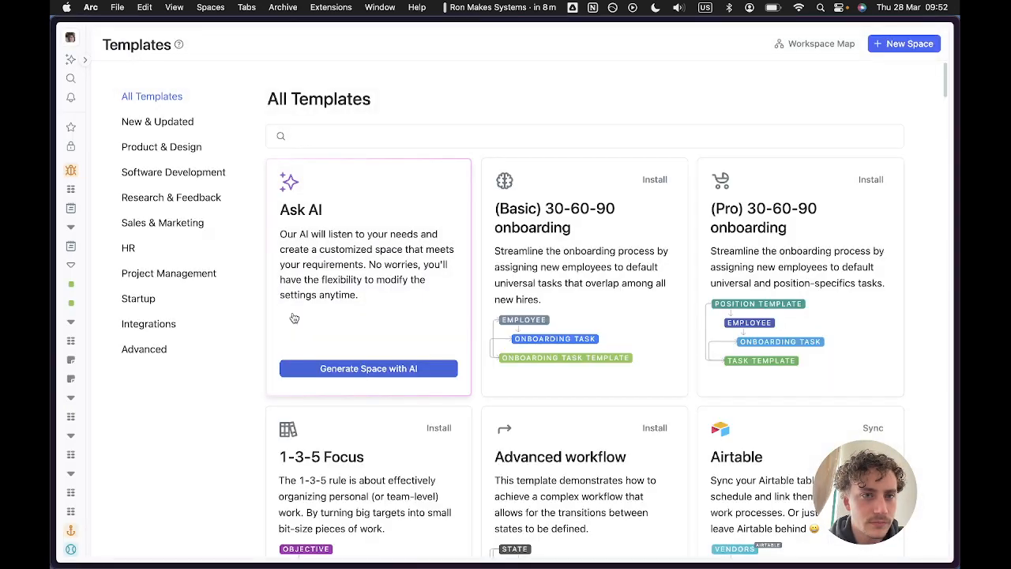
mouse_move(79, 241)
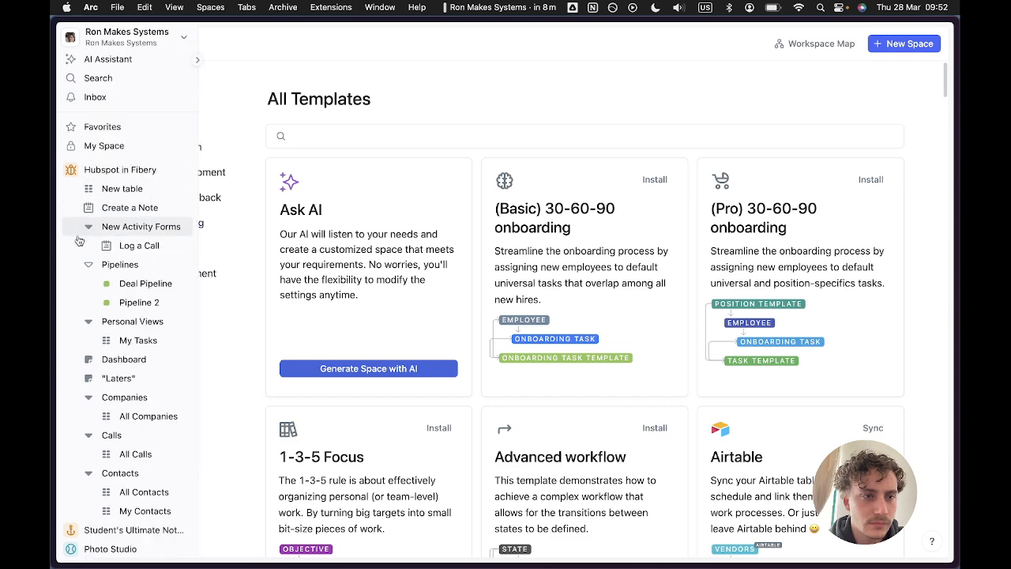
scroll(135, 173, down, 2)
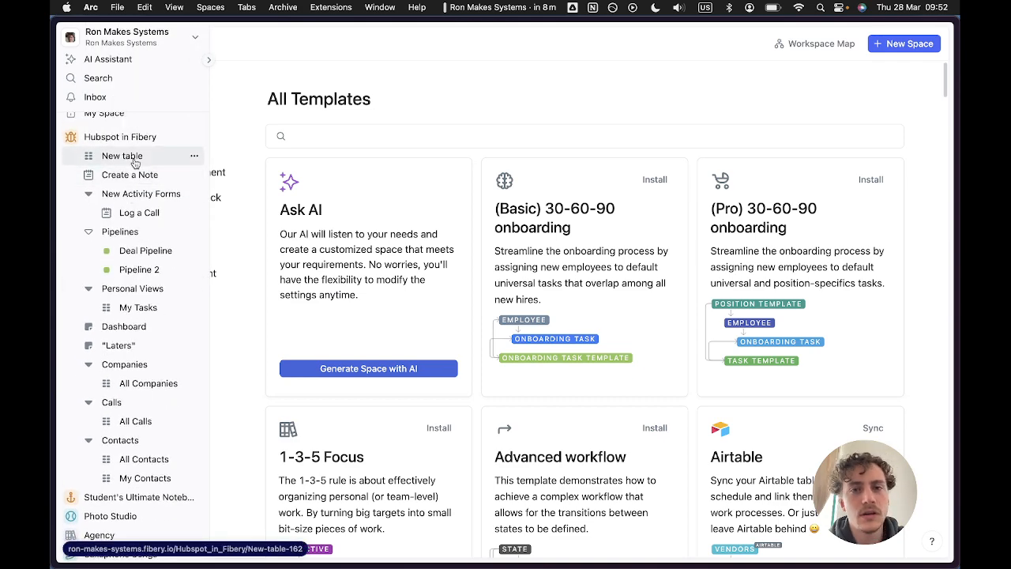
click(135, 161)
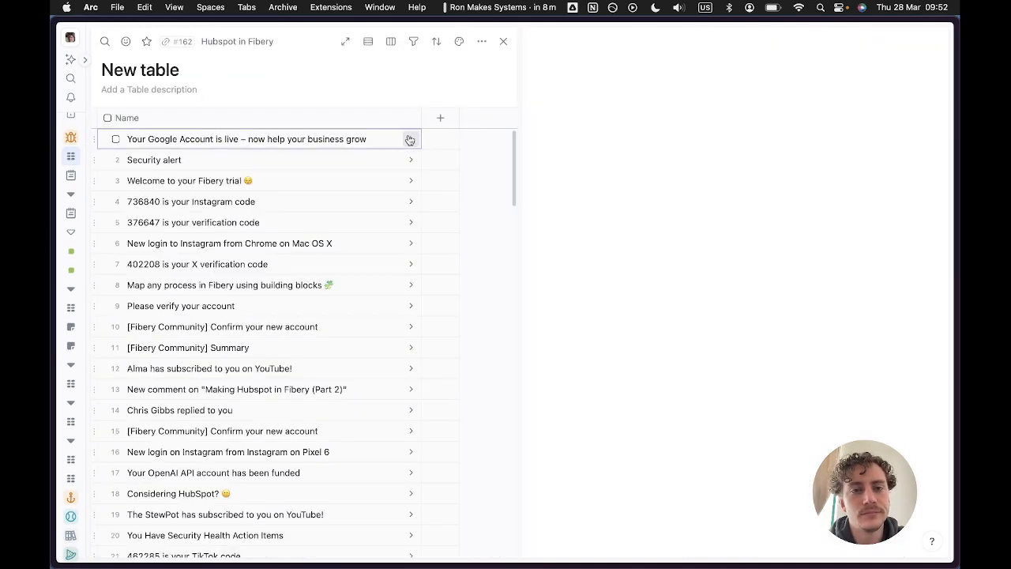
View the Security alert message, and open the first contact in the Contact database of the Hubspot in Fibery space.
click(410, 162)
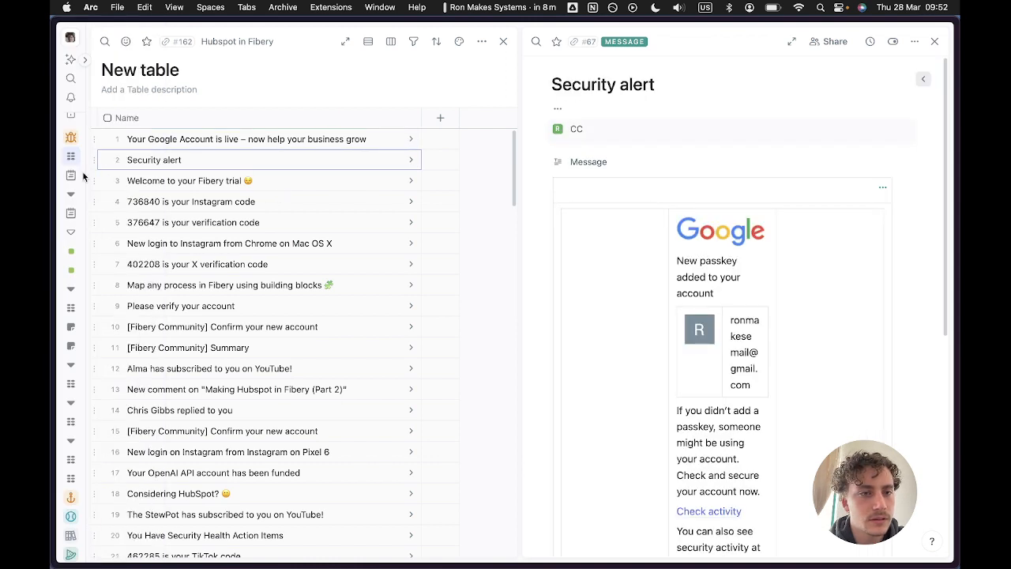
mouse_move(72, 170)
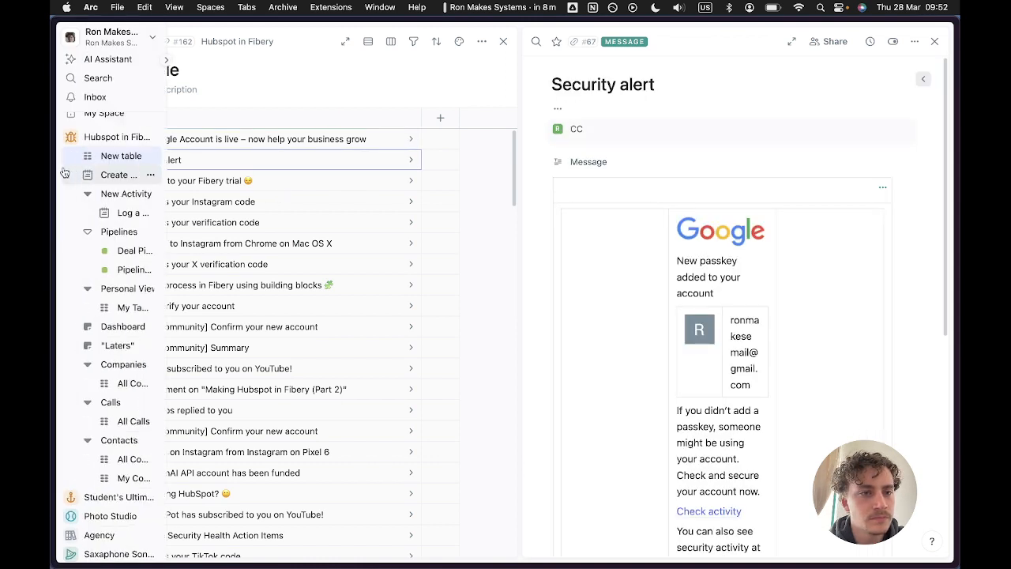
click(120, 137)
click(223, 84)
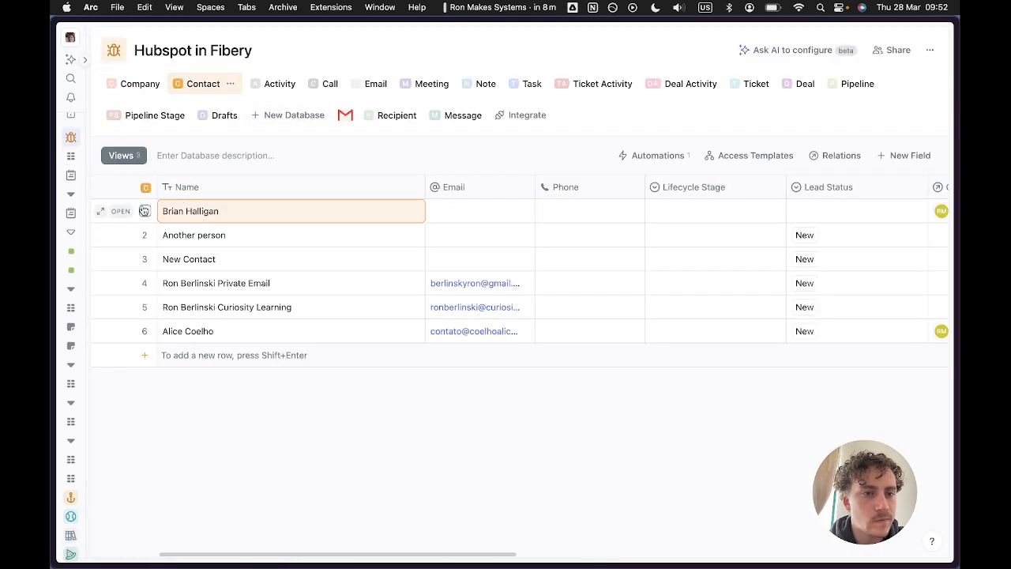
click(123, 207)
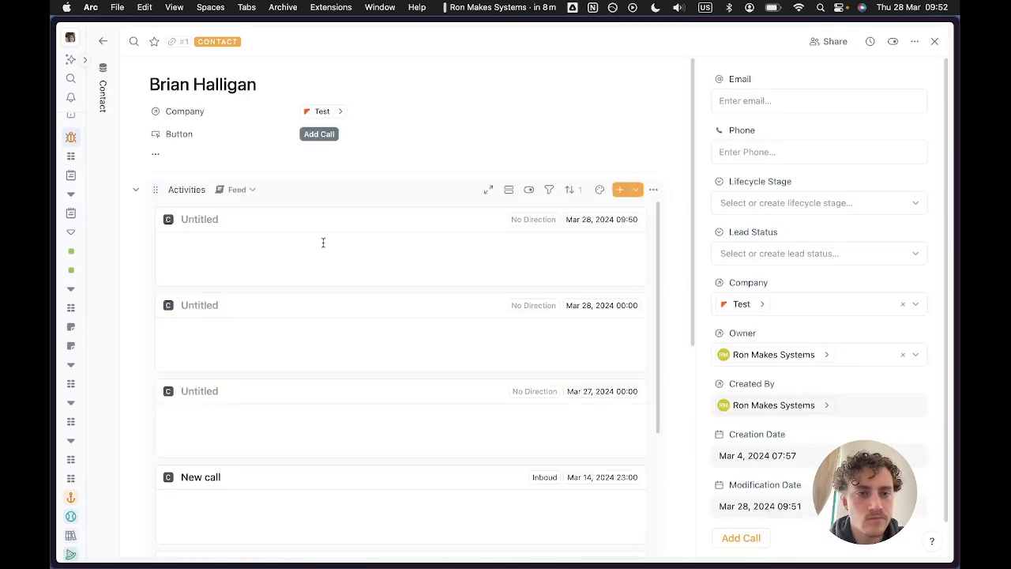
Examine the contacts linked to the Mar 28, 2024 09:50 and 00:00 calls, opening both contacts of the 00:00 call.
click(379, 222)
click(680, 238)
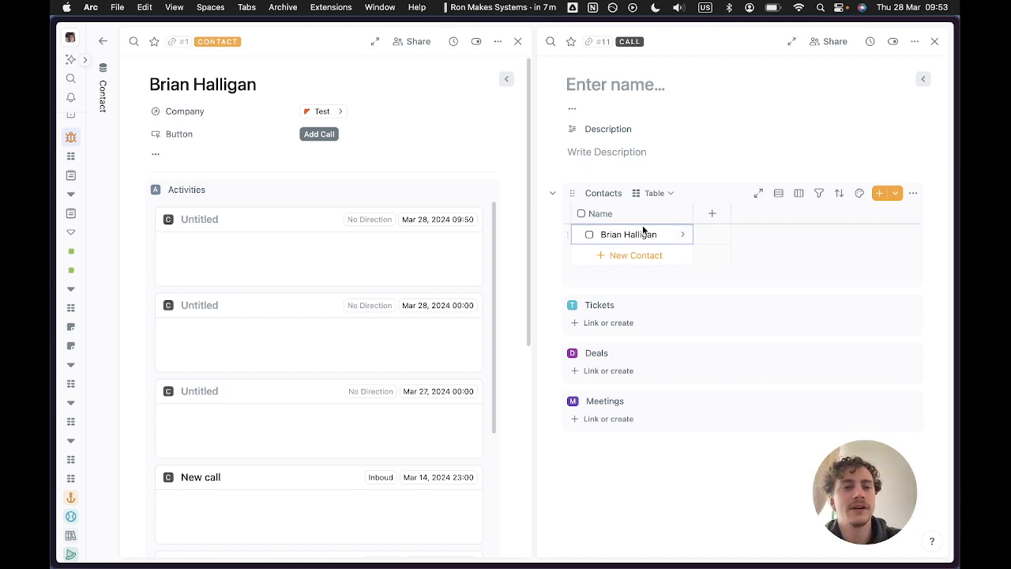
click(306, 315)
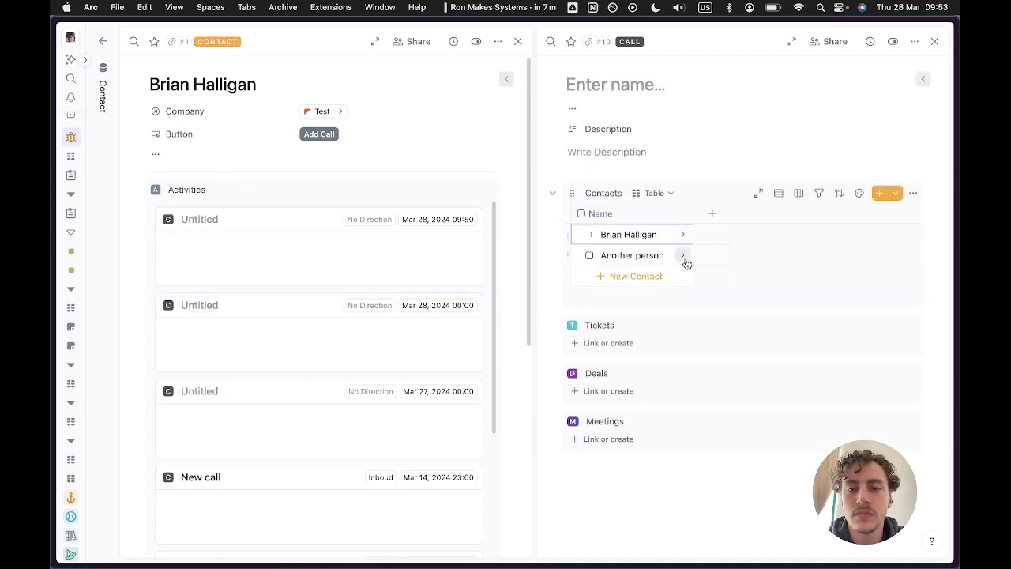
click(683, 256)
click(293, 235)
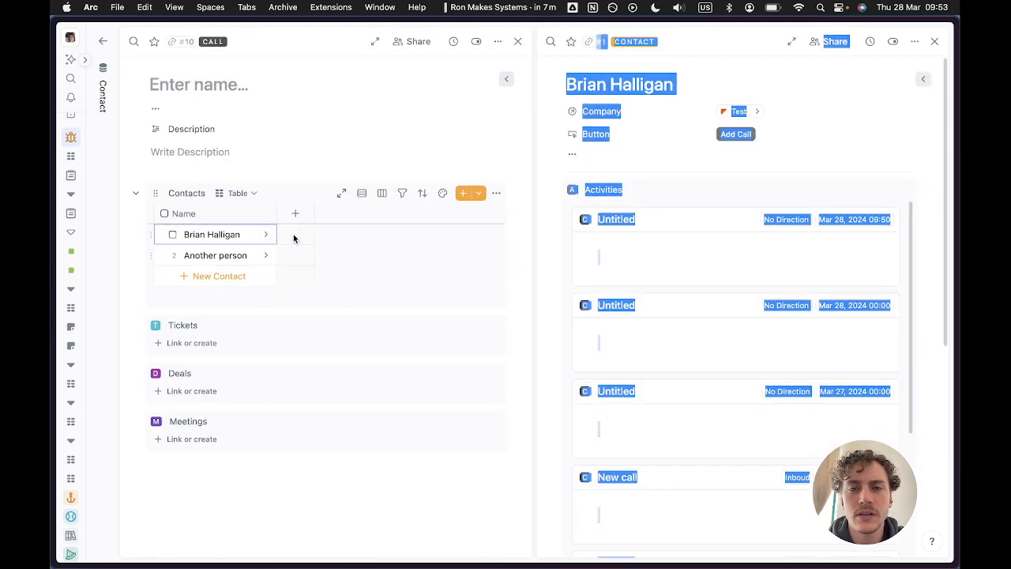
click(265, 255)
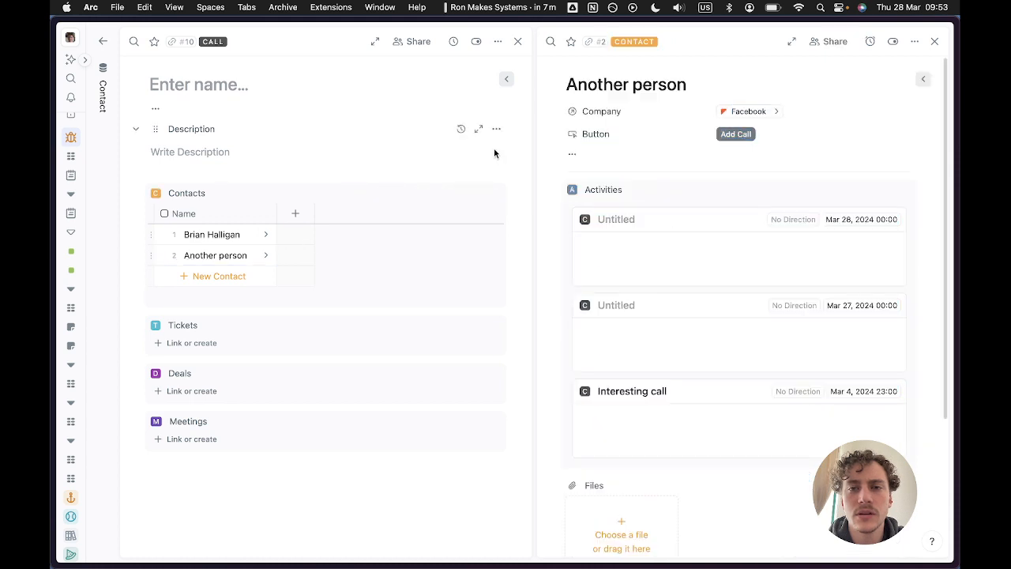
click(934, 41)
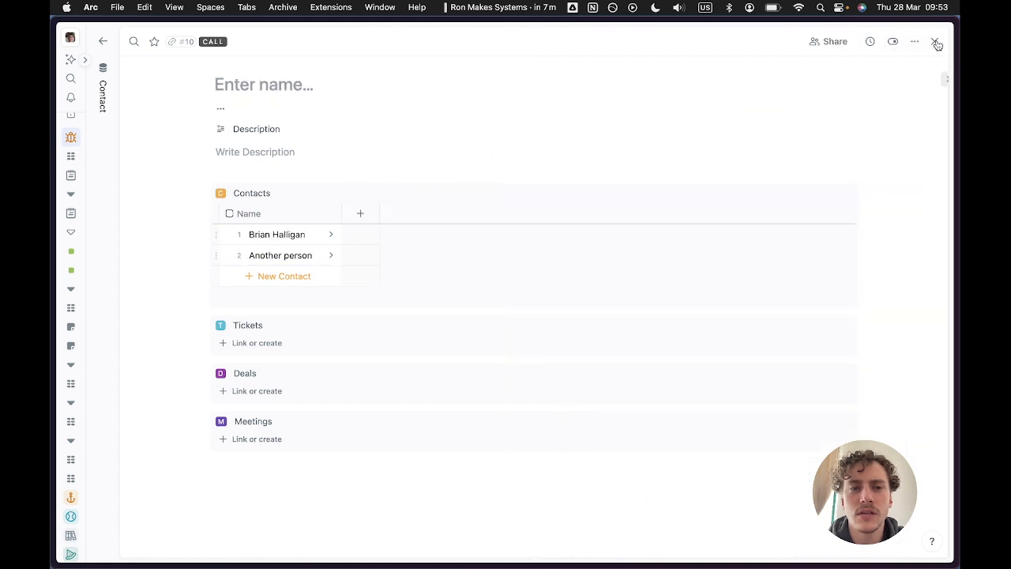
Return to the Contact database and reopen the first contact's Mar 28, 2024 09:50 call beside it.
click(98, 104)
click(131, 210)
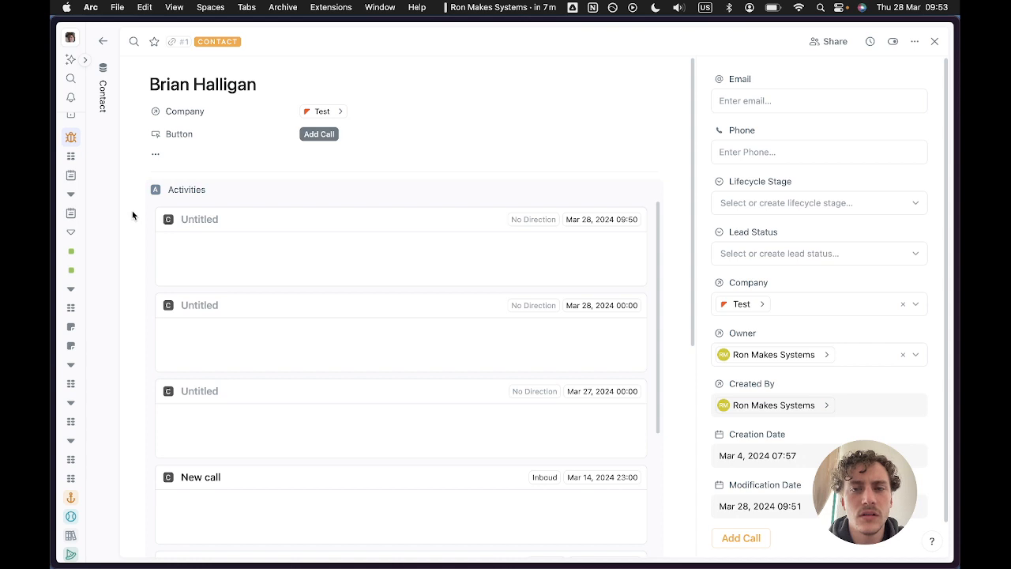
click(279, 218)
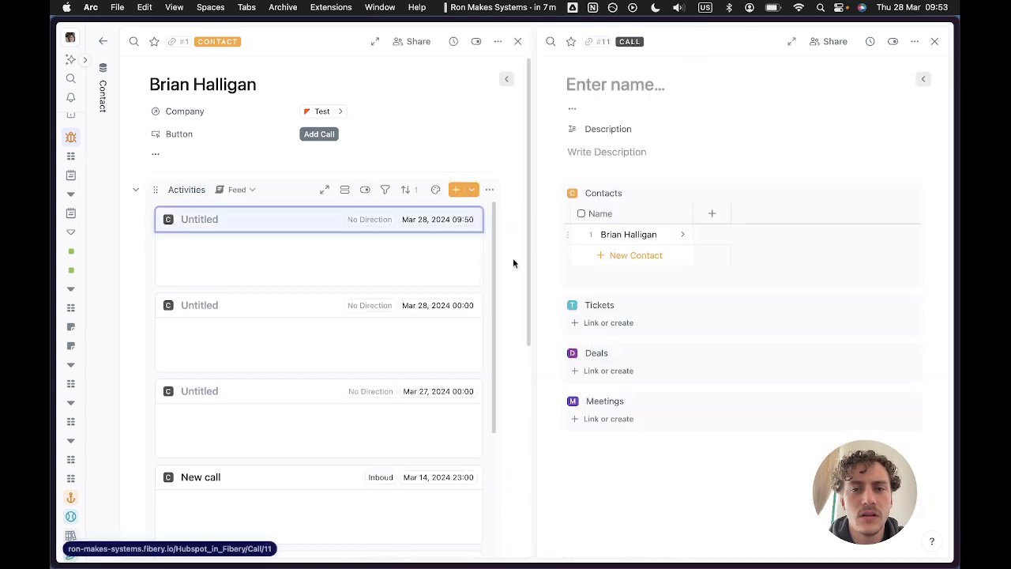
click(670, 235)
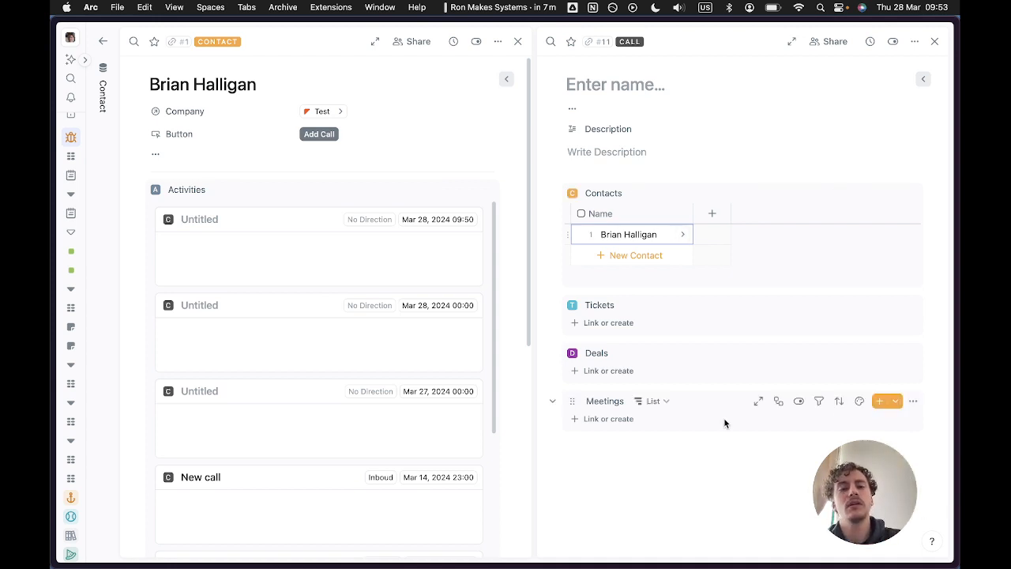
Open the Human support chat and close it again.
click(930, 542)
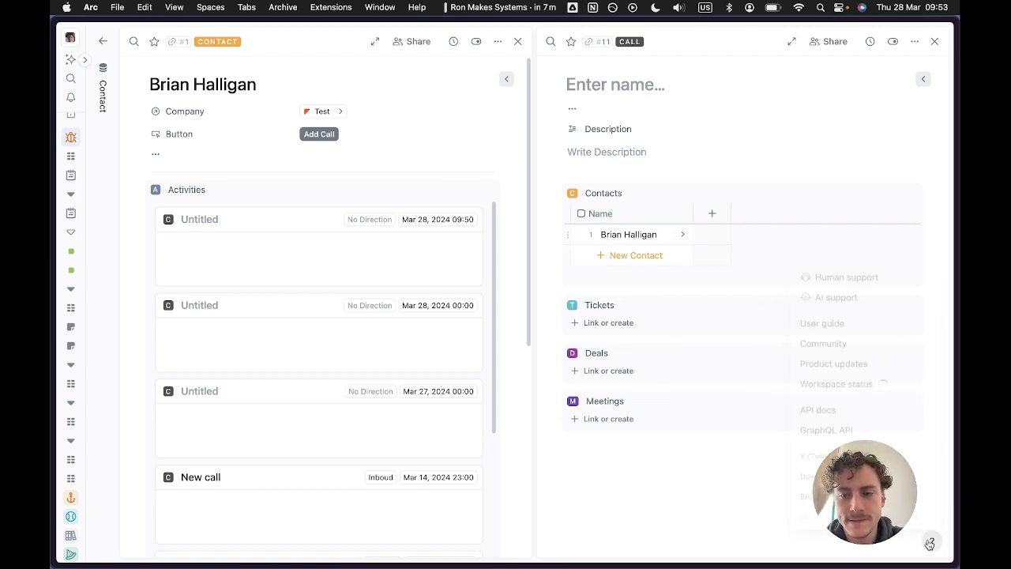
click(865, 275)
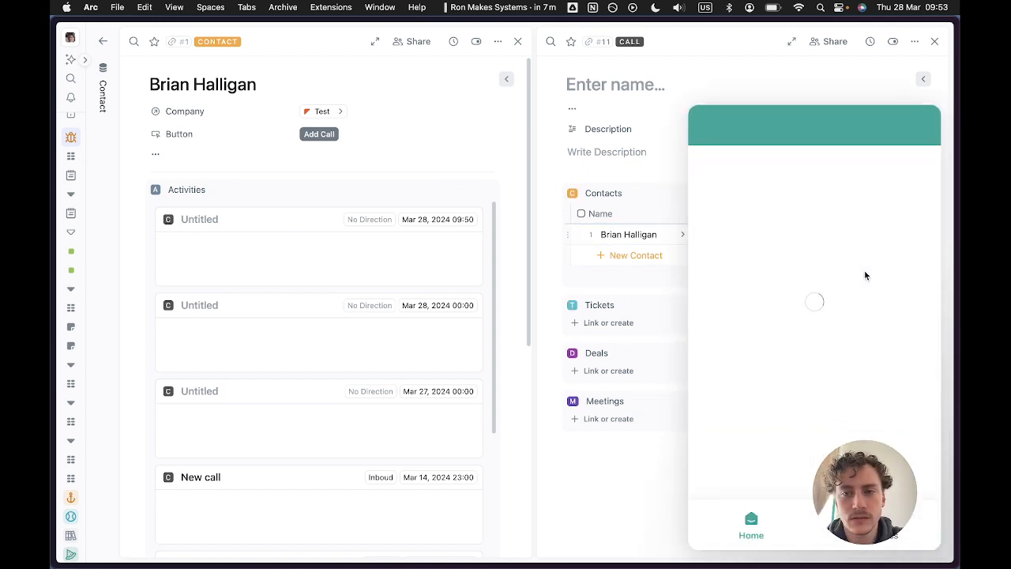
key(super+Tab)
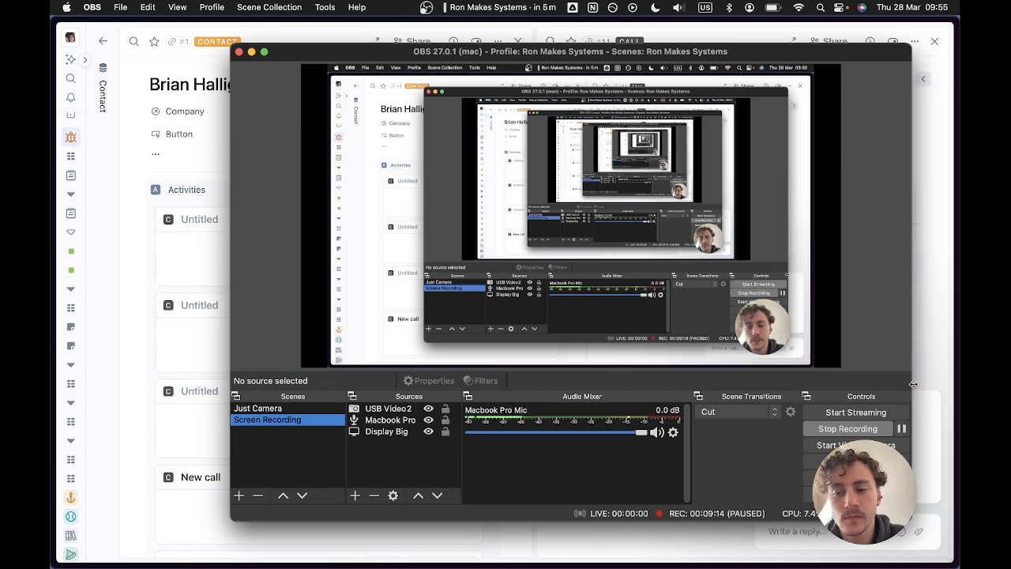
click(930, 356)
click(939, 390)
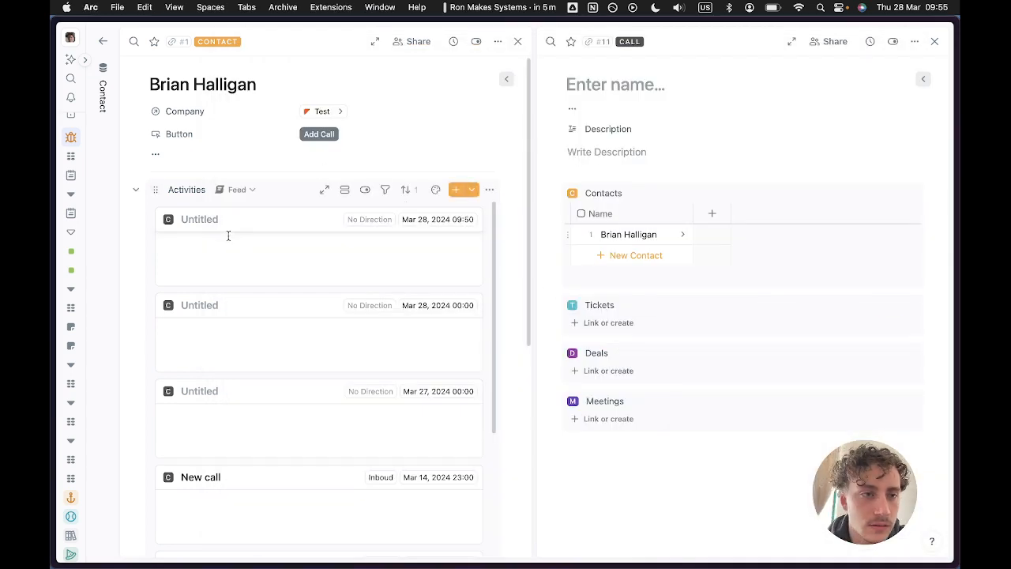
key(ctrl+Up)
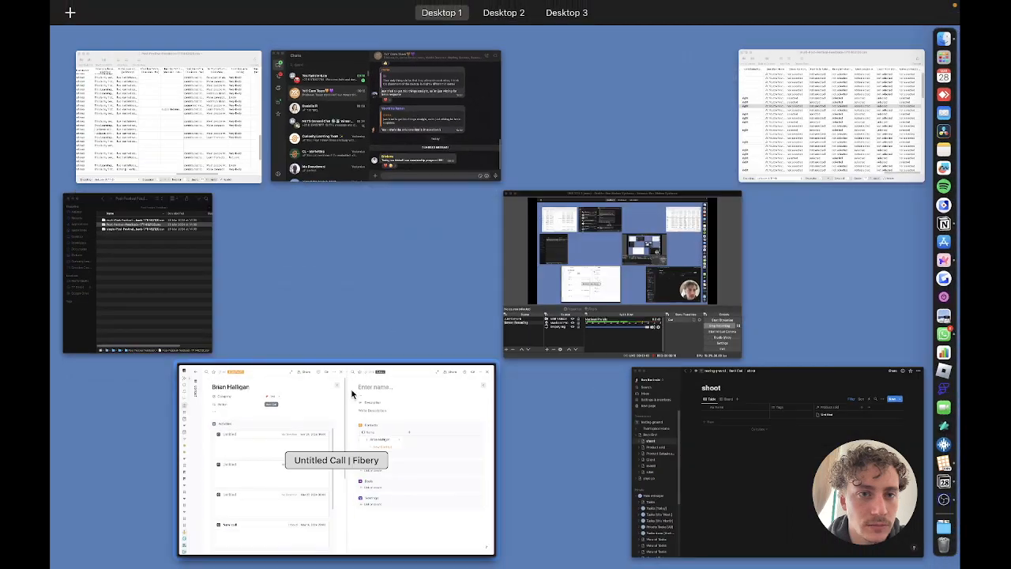
click(352, 395)
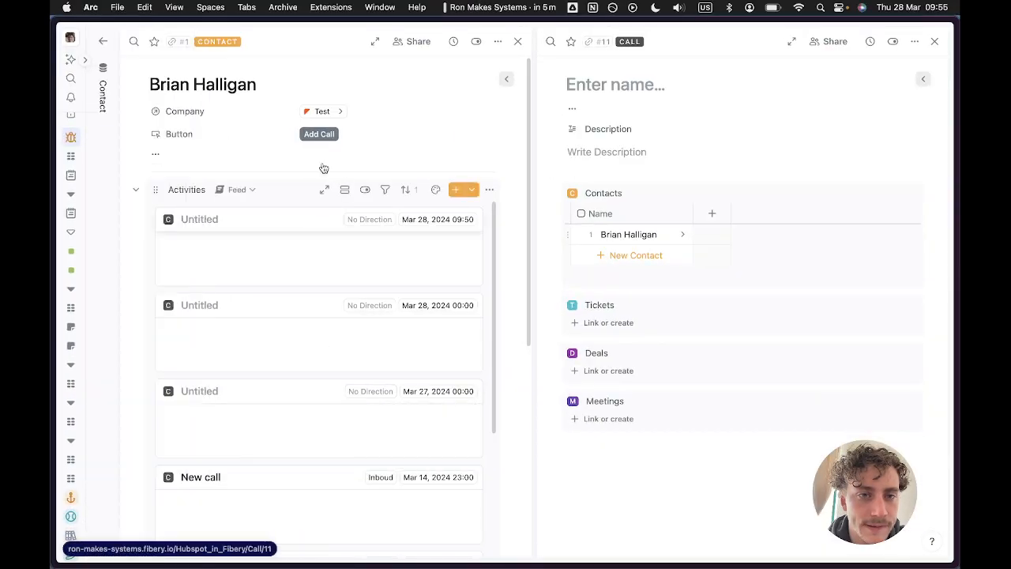
Open and cancel the Add Call form, close the call pane, and look over the contact's Activities feed.
click(324, 134)
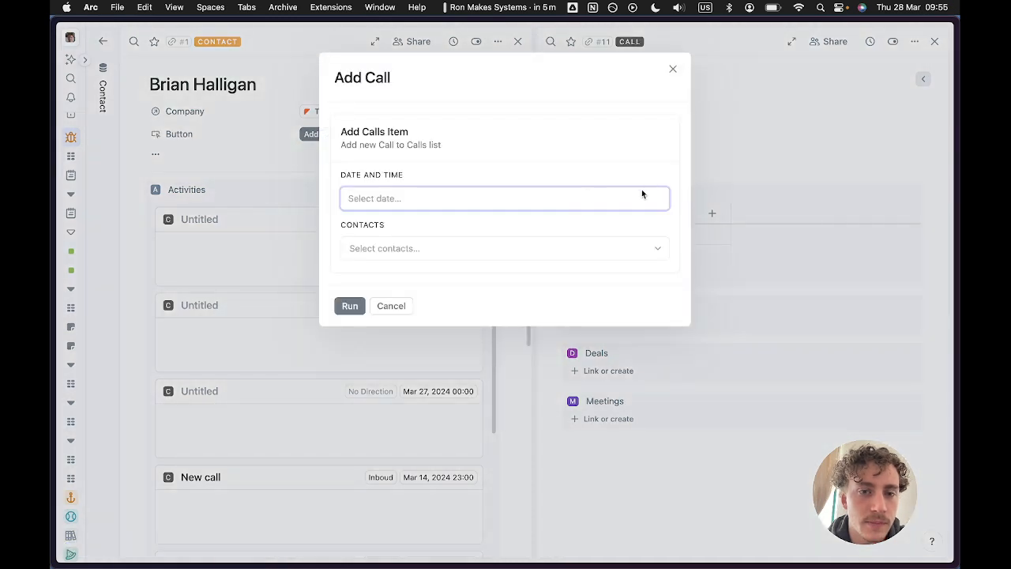
click(676, 73)
click(935, 41)
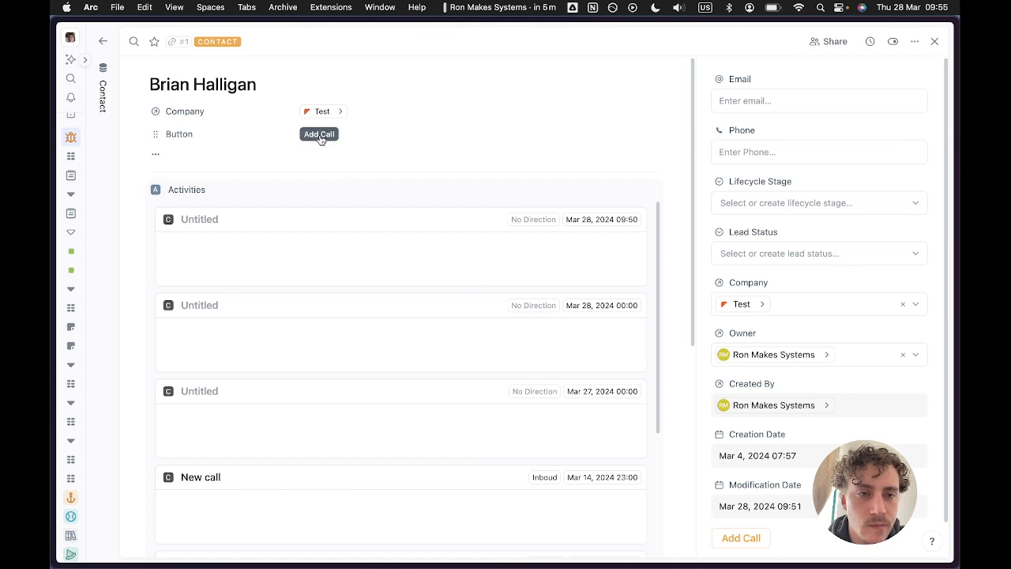
scroll(451, 432, down, 5)
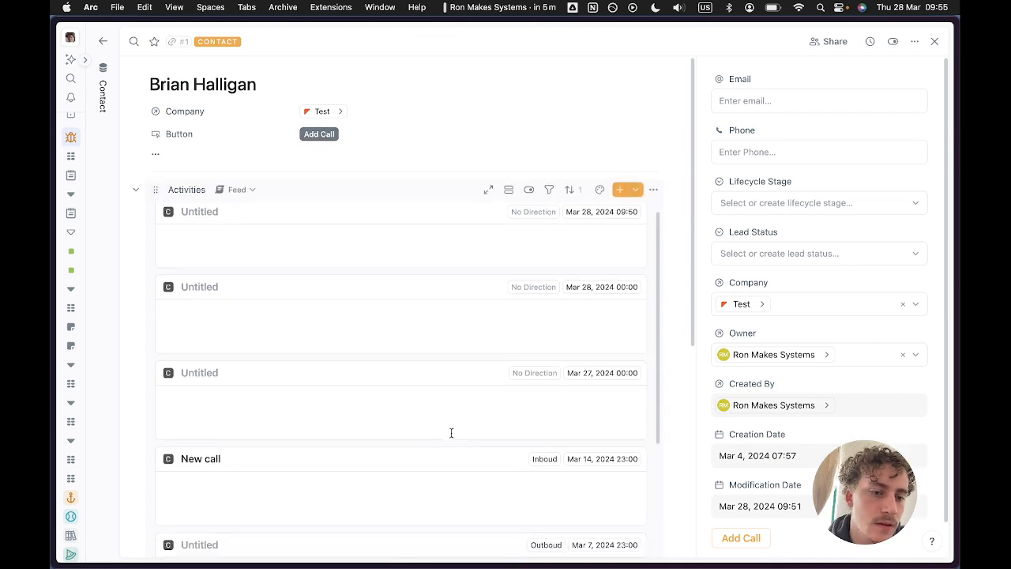
scroll(451, 432, up, 4)
scroll(451, 432, up, 2)
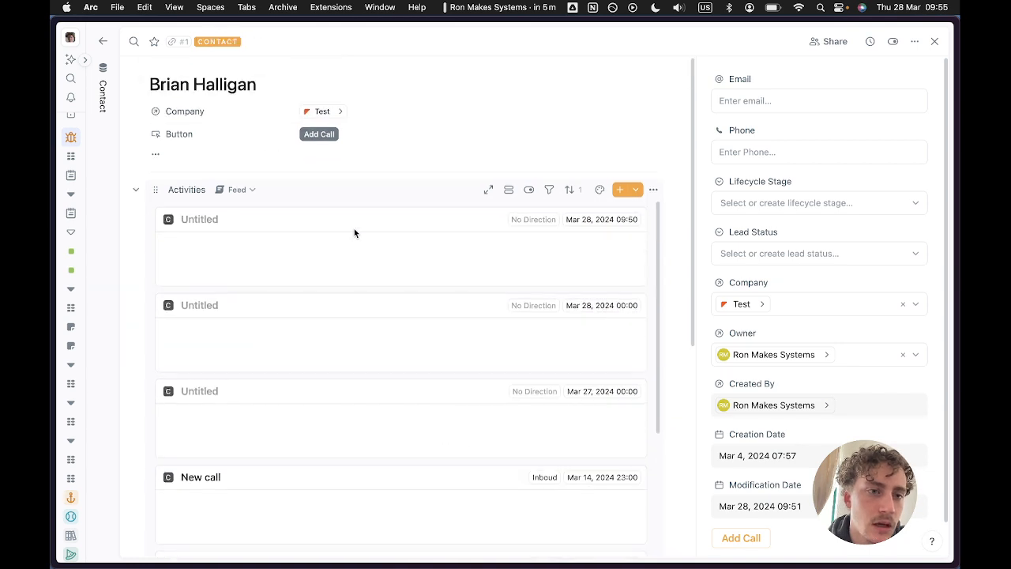
Open the Create a Note form from the contact's Activities feed and look over its fields.
click(635, 194)
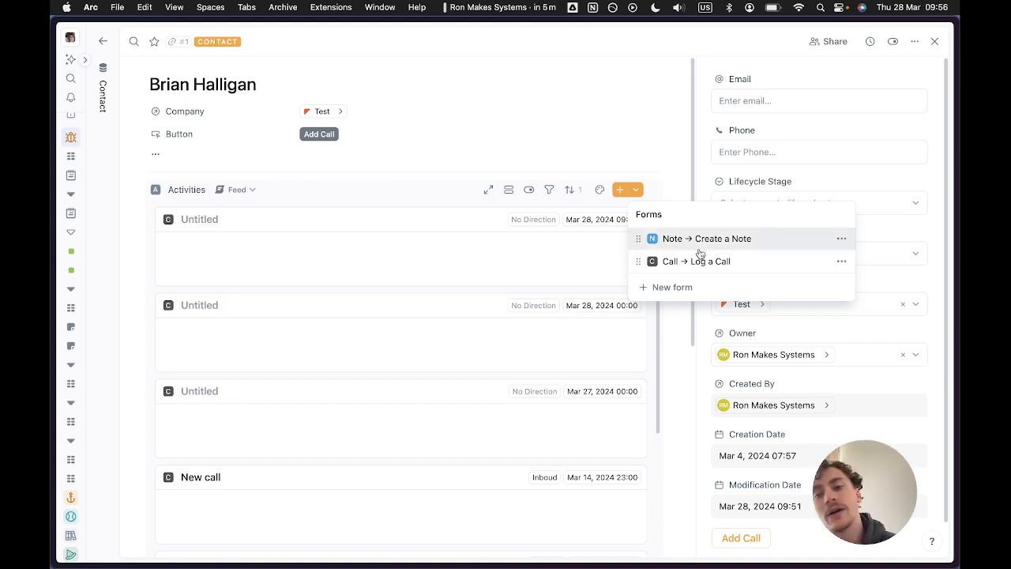
key(Escape)
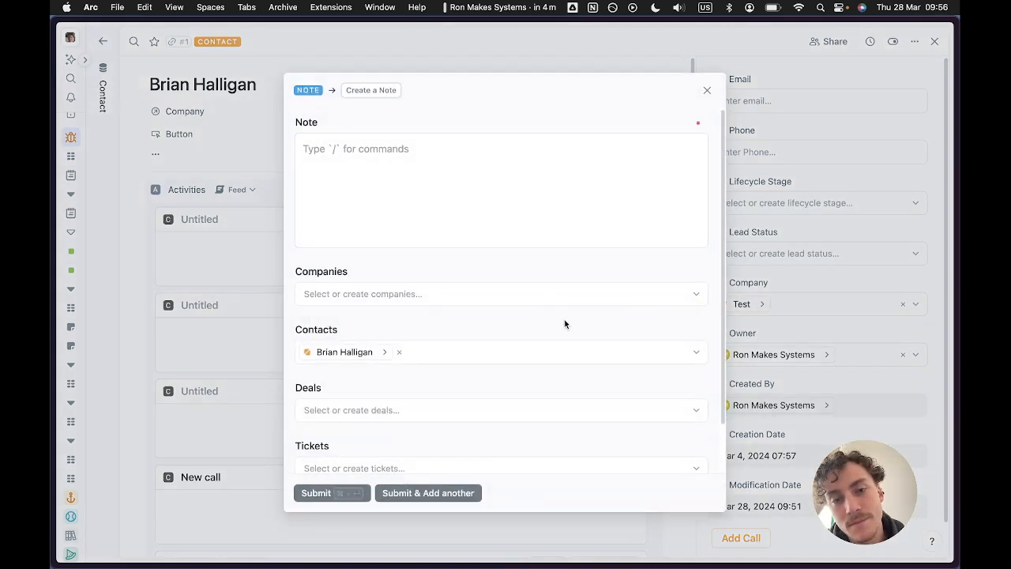
scroll(564, 318, down, 2)
scroll(564, 319, up, 1)
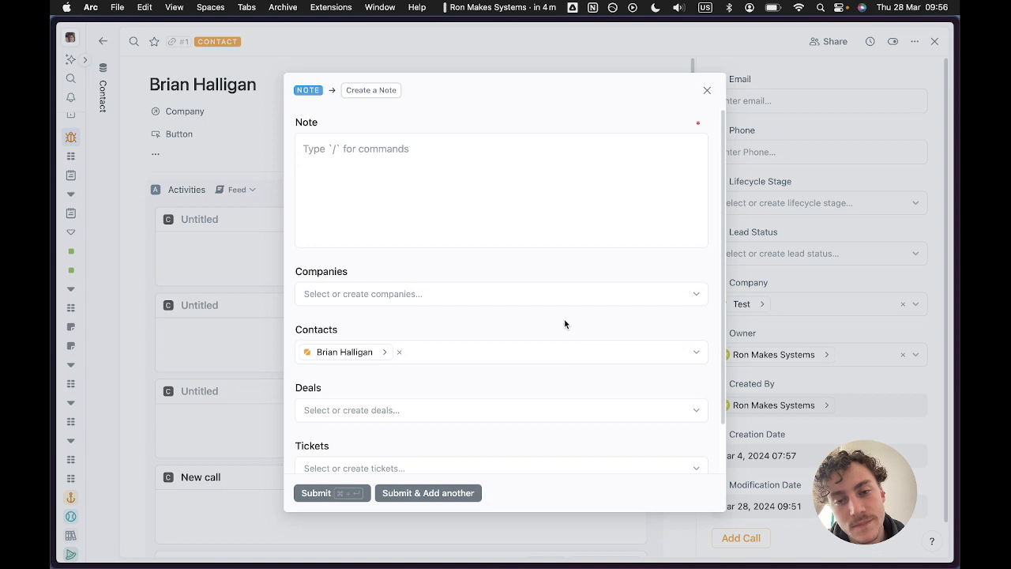
scroll(564, 295, down, 1)
scroll(564, 296, up, 1)
click(538, 232)
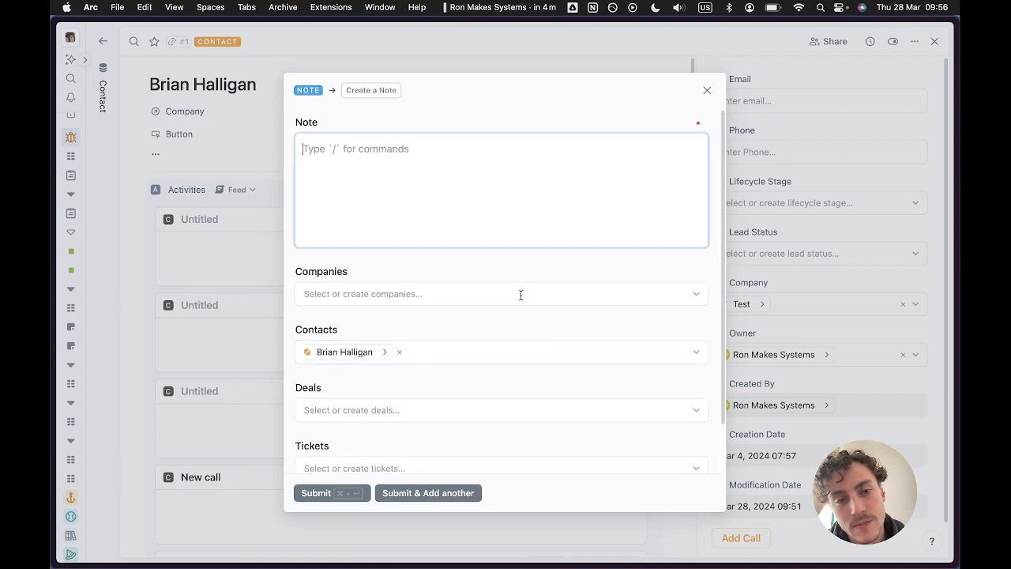
Inspect the Deals and Companies choices in the note form and close the form without submitting it.
click(456, 410)
click(456, 410)
click(458, 293)
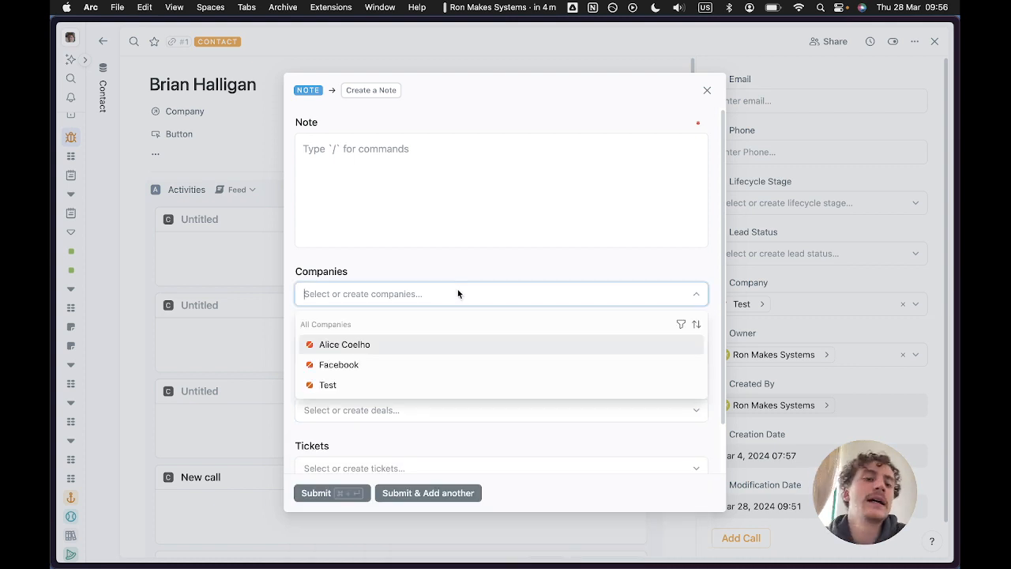
click(439, 267)
click(428, 294)
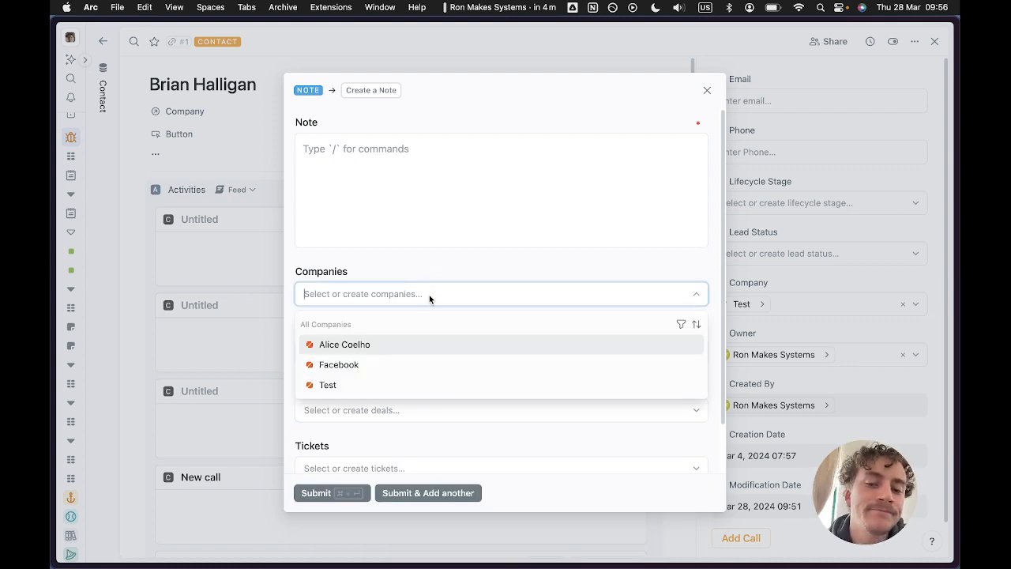
click(429, 294)
click(429, 269)
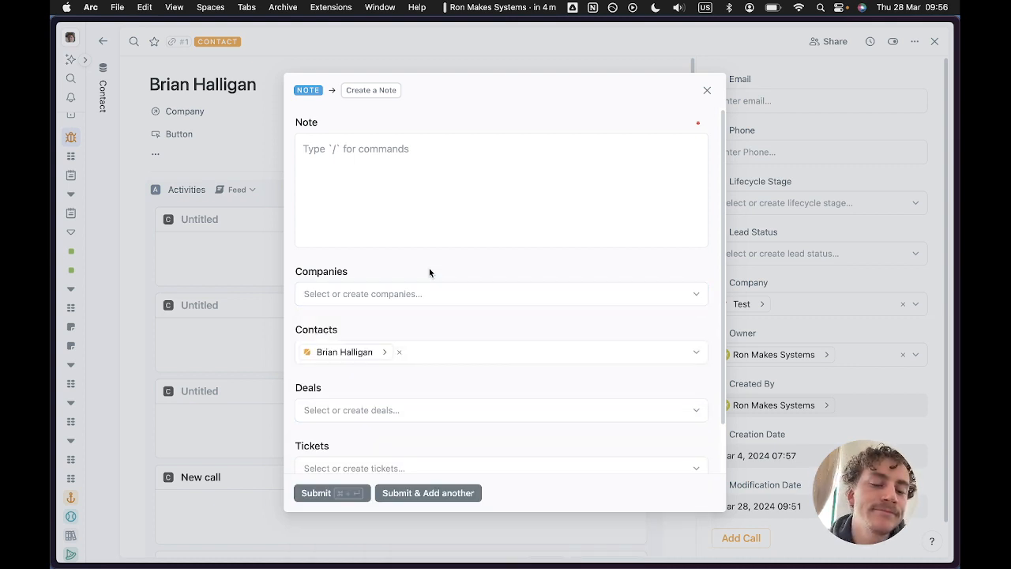
click(257, 267)
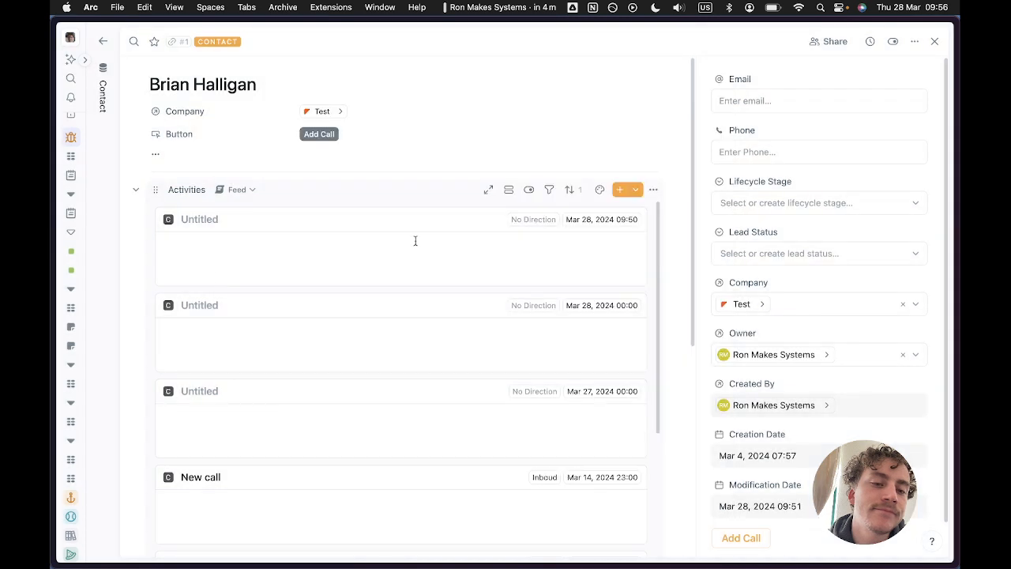
Open the filters of the contact's Activities feed and check the Email and Call source settings.
click(548, 190)
click(332, 276)
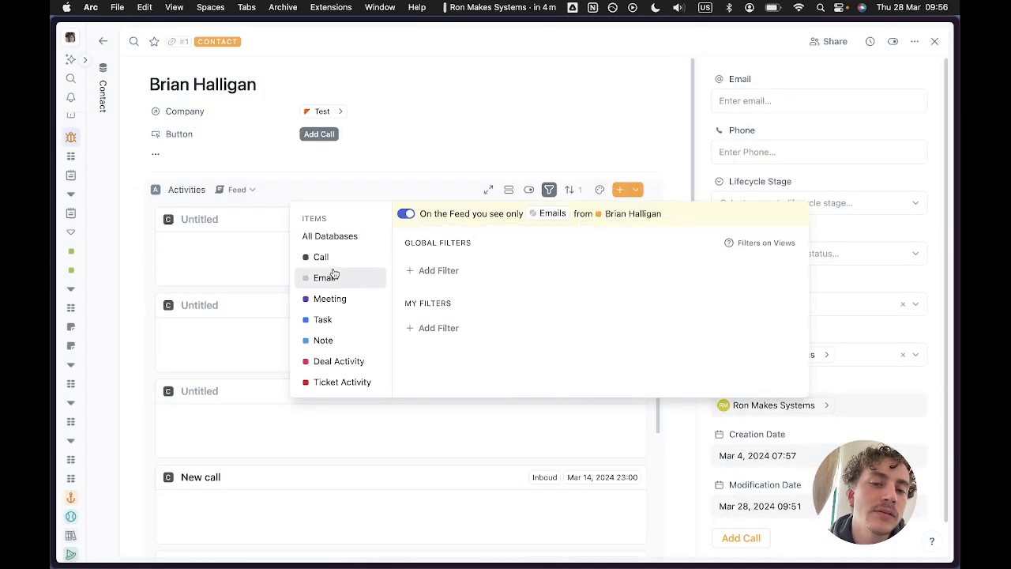
click(330, 267)
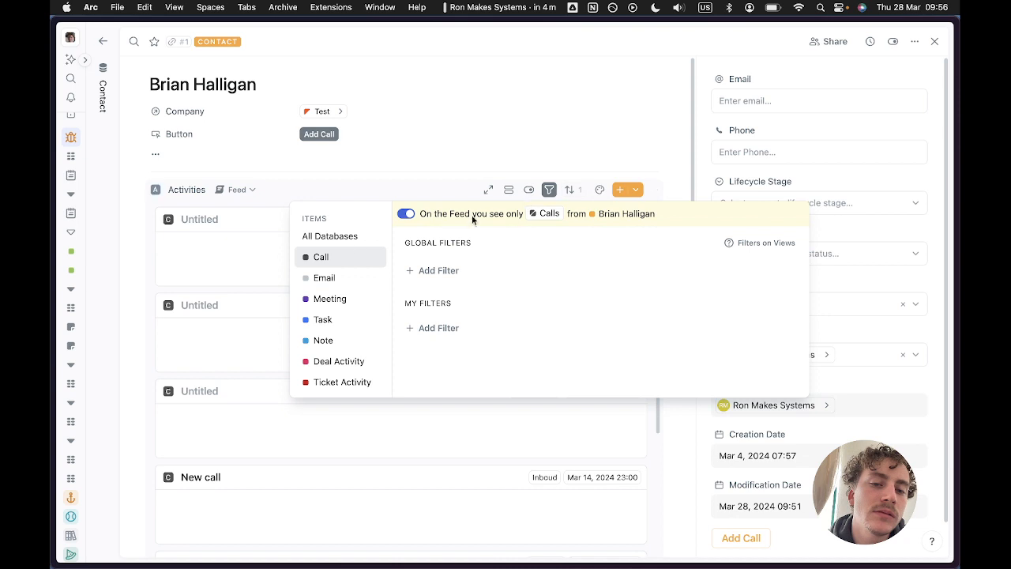
click(550, 215)
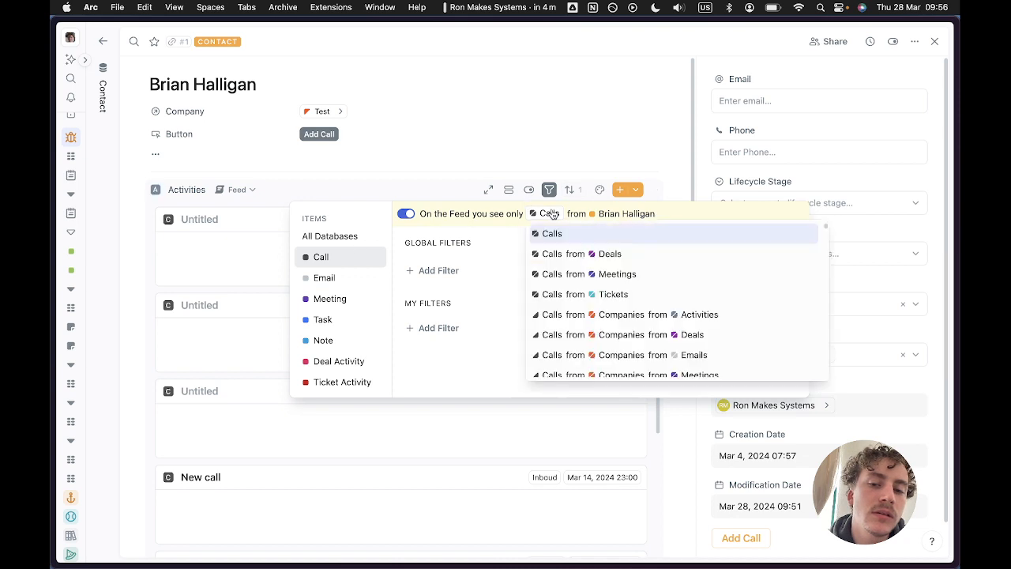
click(550, 215)
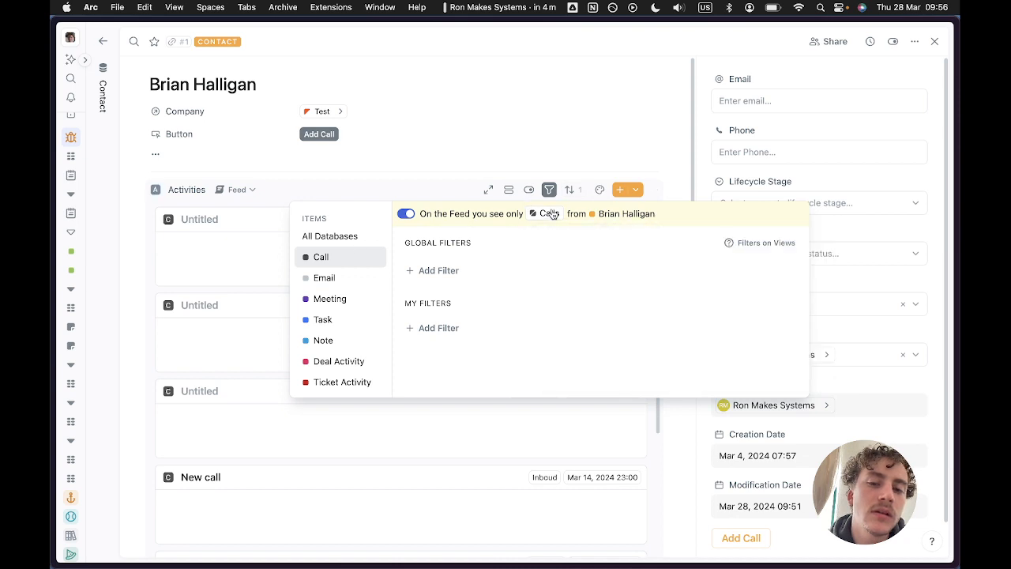
Set the Activities feed's call source to Calls from Tickets from Tasks from Deals from Notes.
click(551, 215)
scroll(620, 328, down, 1)
scroll(621, 328, down, 4)
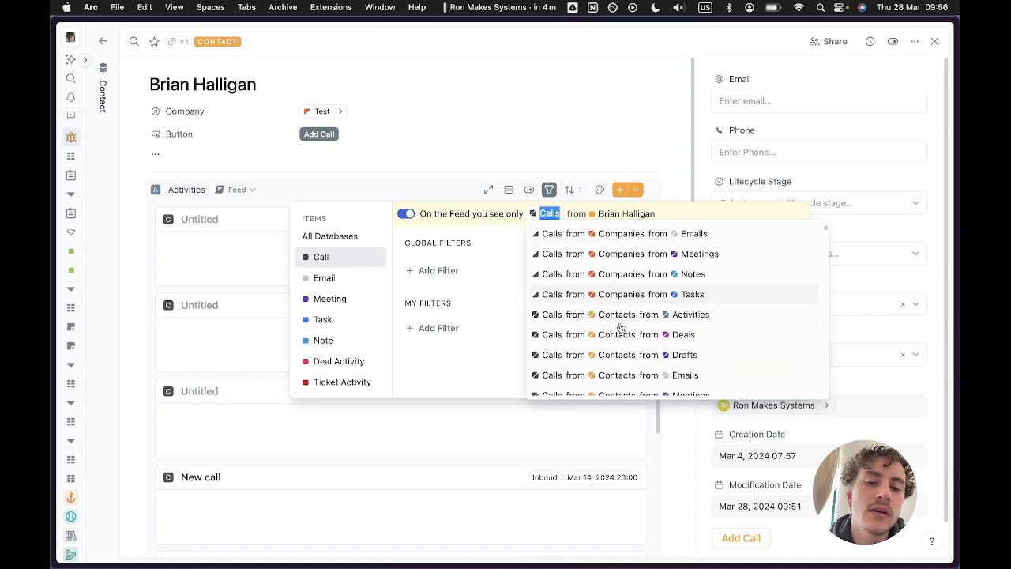
scroll(620, 328, down, 3)
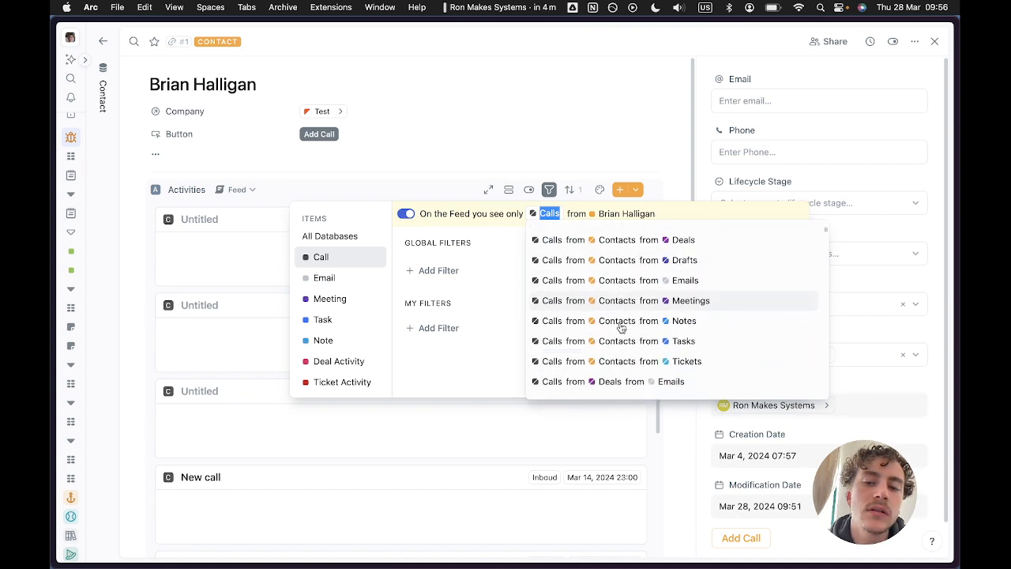
scroll(620, 328, up, 8)
scroll(621, 328, up, 2)
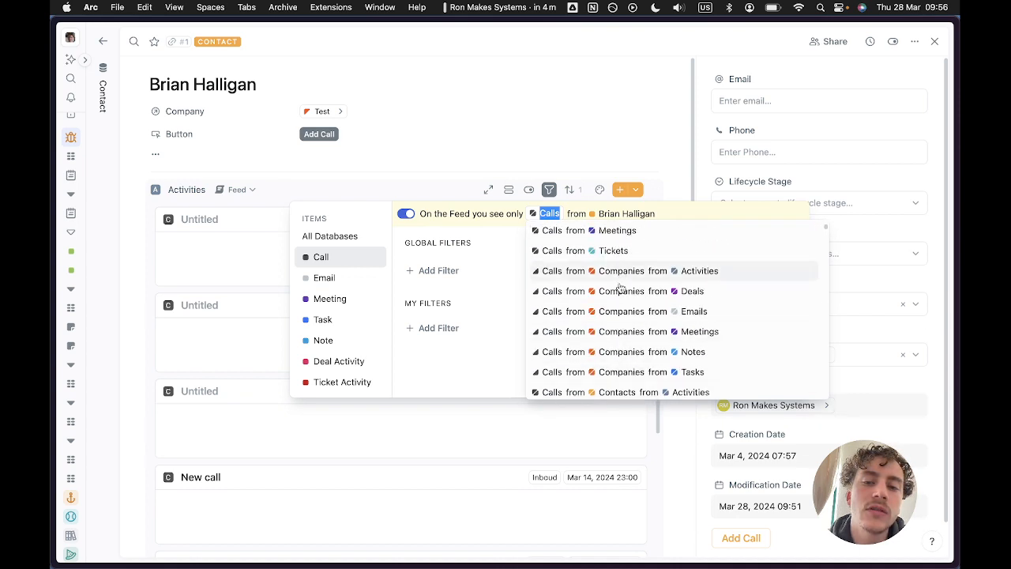
scroll(628, 347, down, 2)
scroll(634, 366, up, 1)
scroll(634, 366, up, 1)
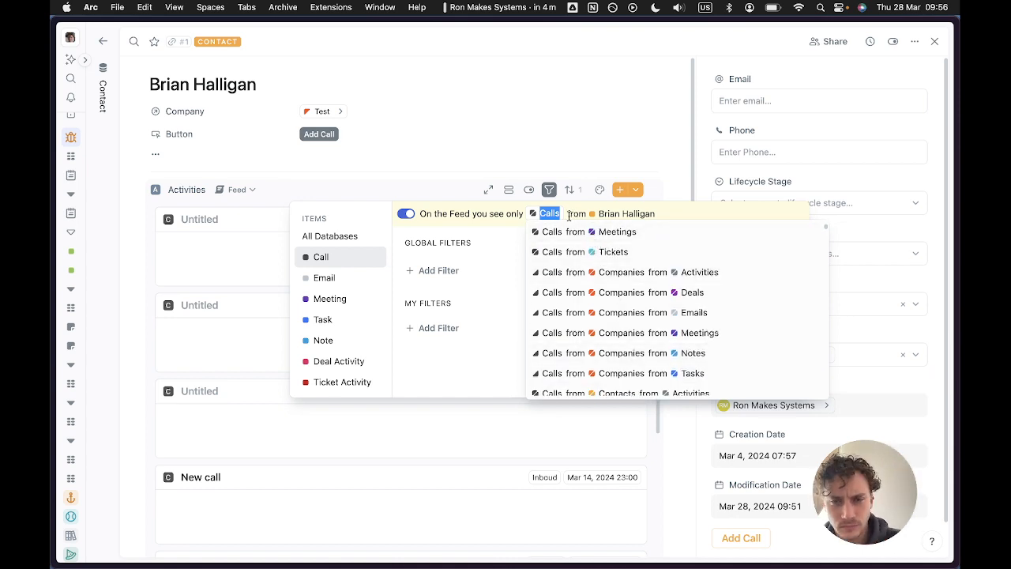
scroll(663, 367, down, 10)
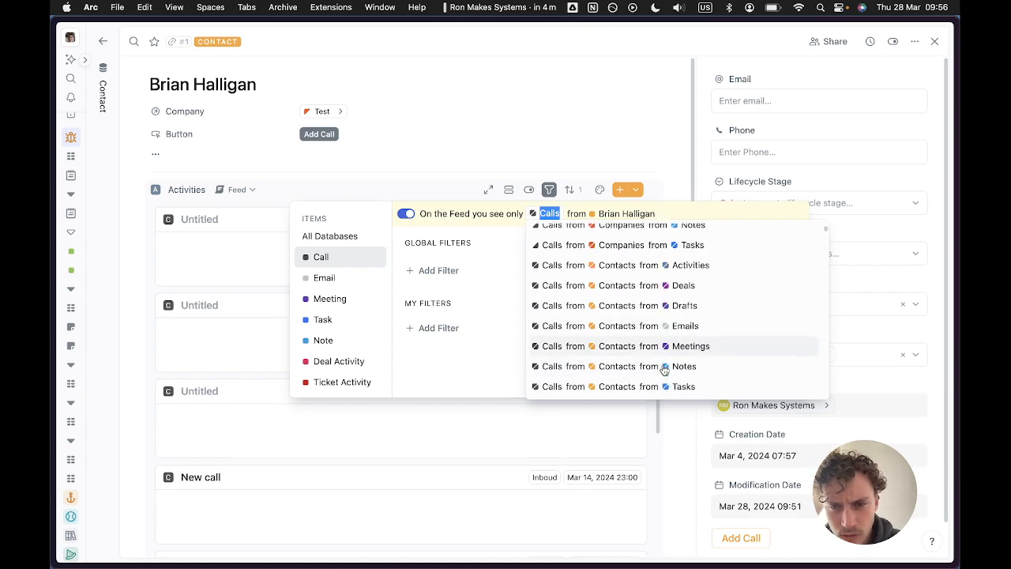
scroll(664, 370, down, 10)
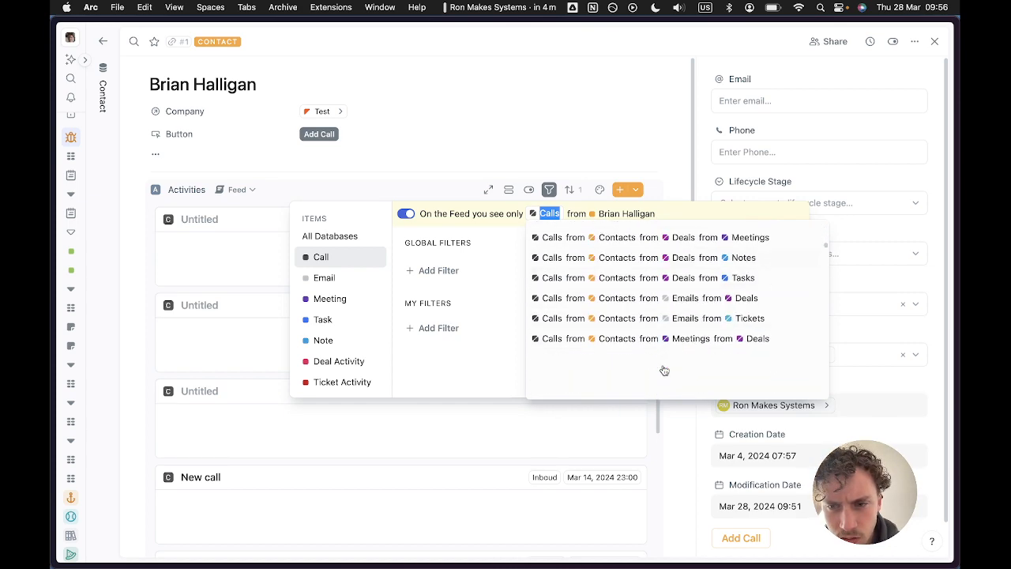
scroll(664, 369, down, 15)
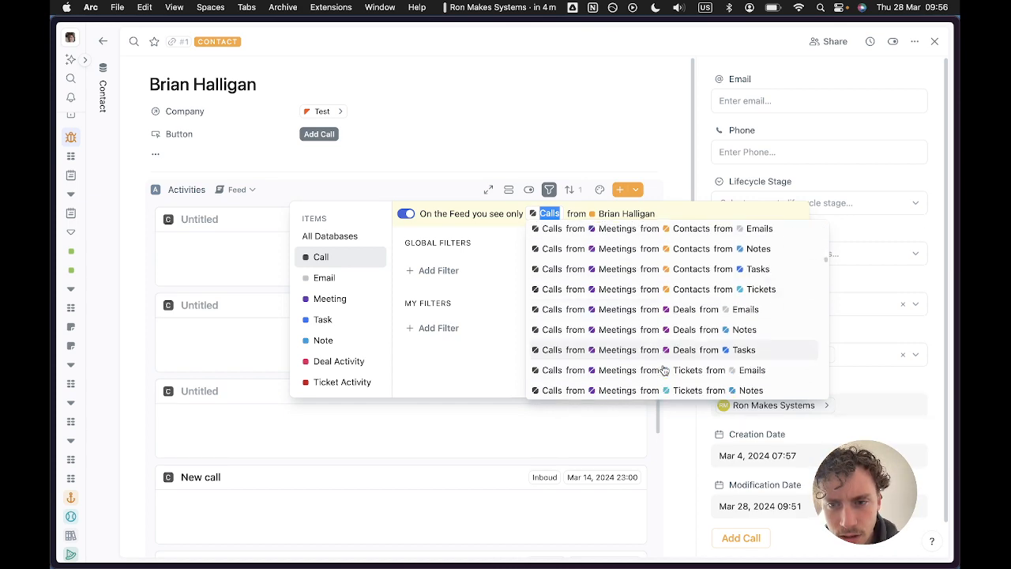
scroll(663, 370, down, 12)
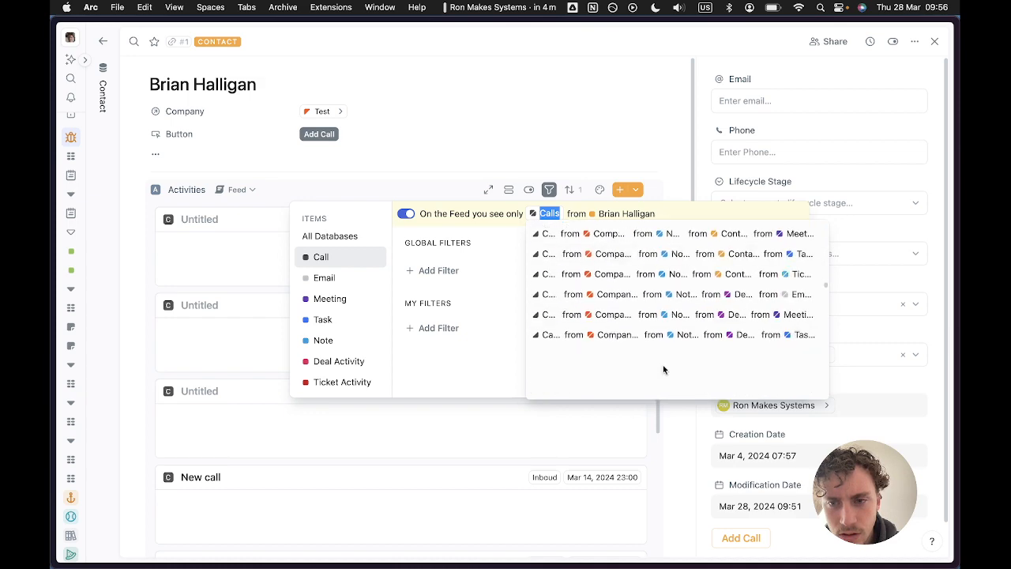
scroll(663, 370, down, 15)
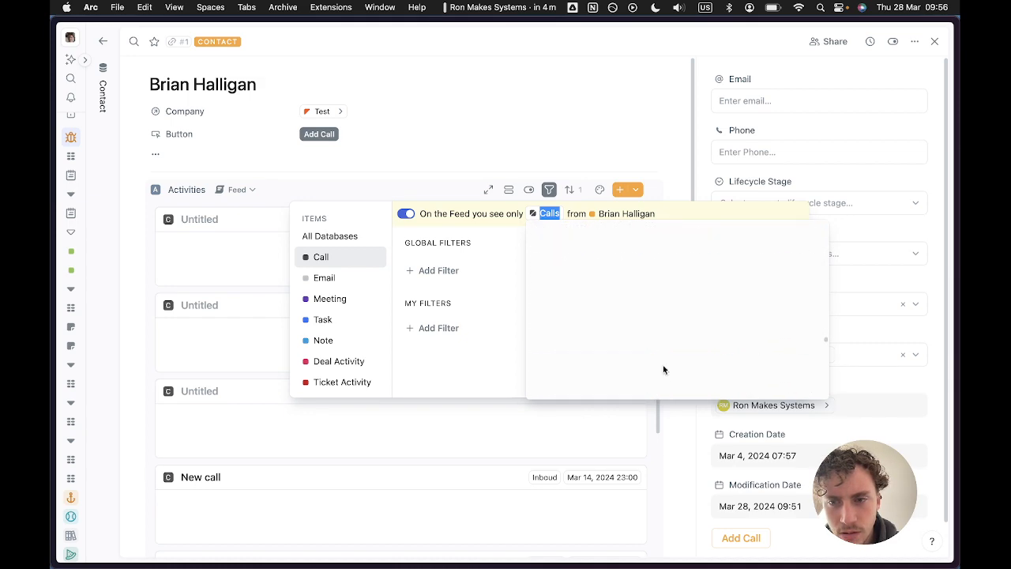
scroll(663, 369, down, 5)
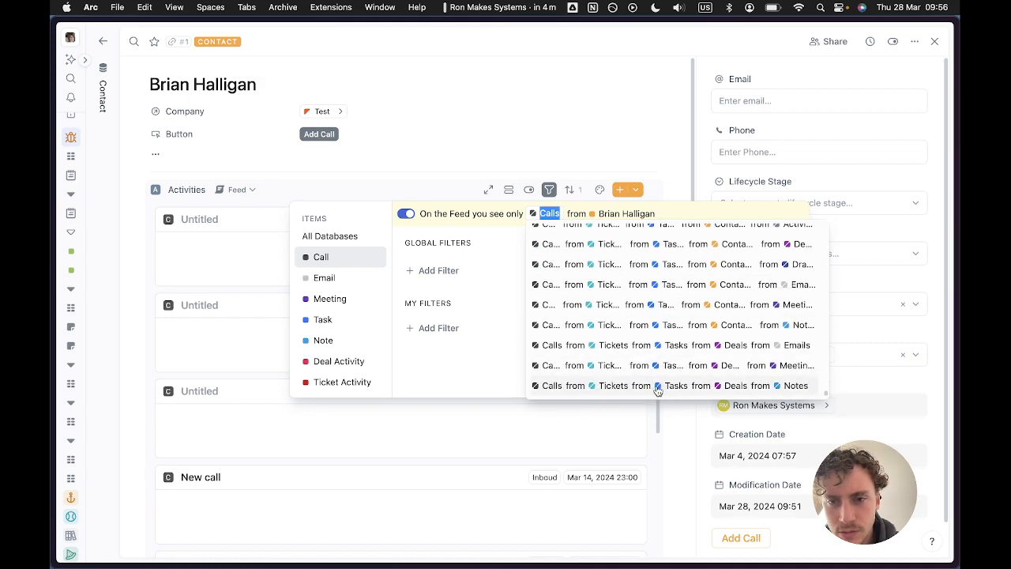
click(657, 385)
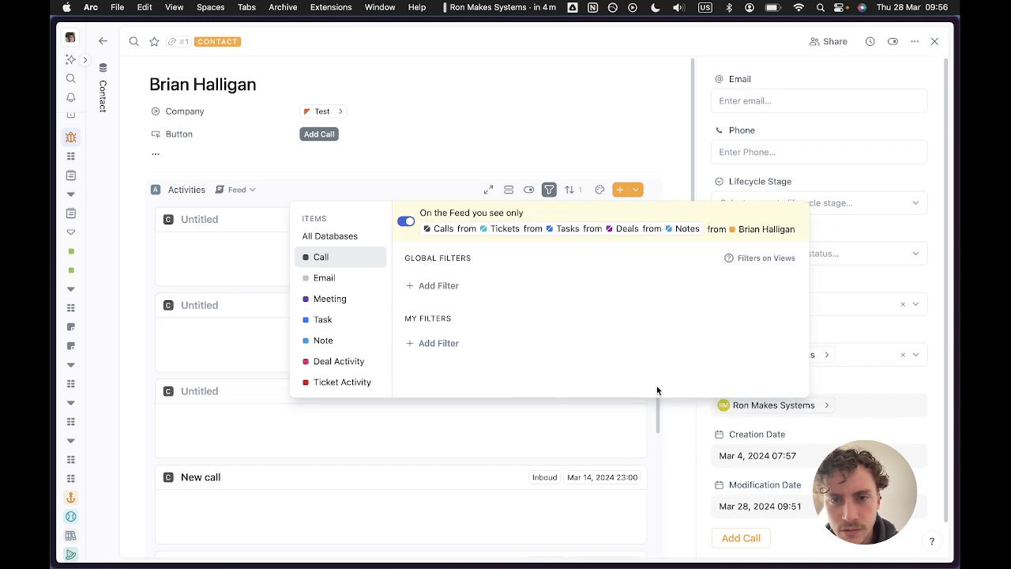
Open the Log a Call form from the Activities feed, look over its fields, and close it without submitting.
click(316, 191)
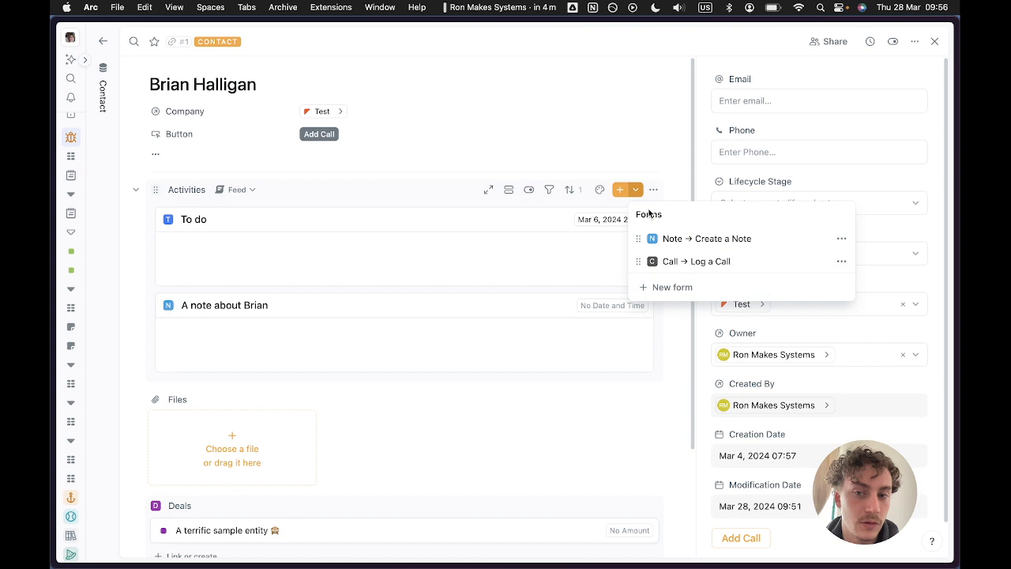
click(684, 262)
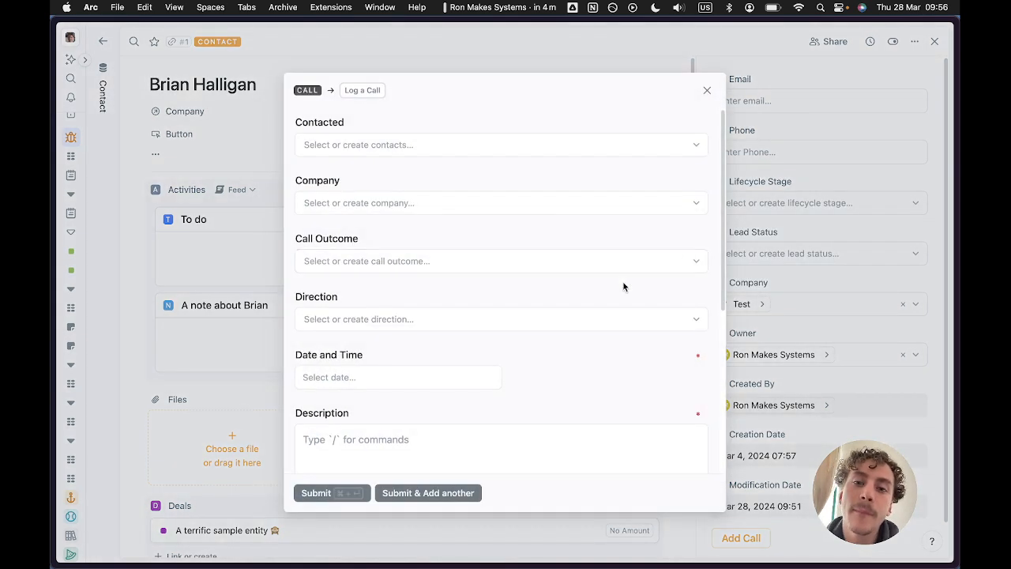
scroll(623, 287, down, 5)
scroll(624, 285, up, 5)
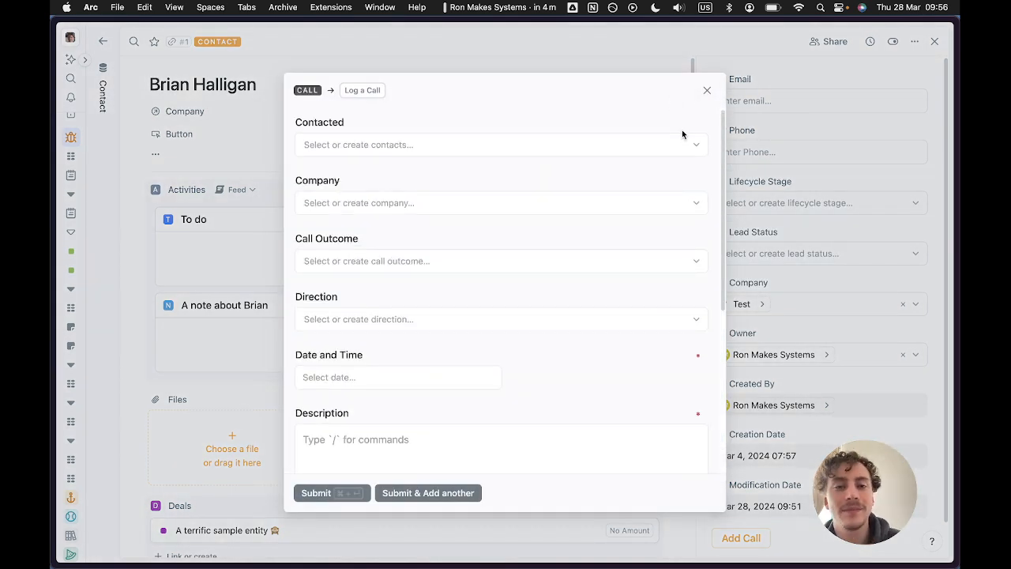
click(681, 138)
click(681, 139)
click(706, 92)
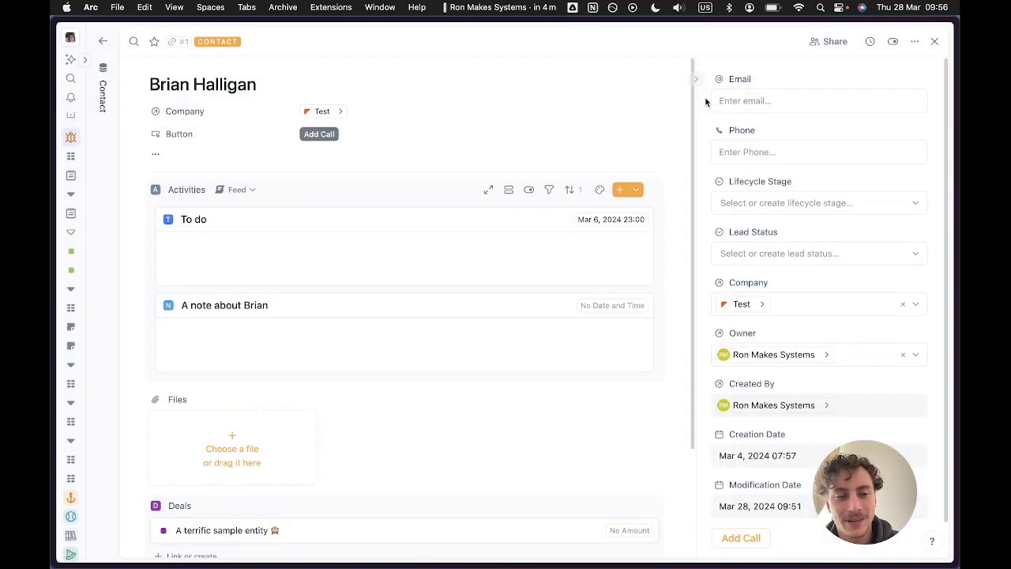
Set the Activities feed's call source to Calls from Contacts from Deals in its filters.
click(548, 190)
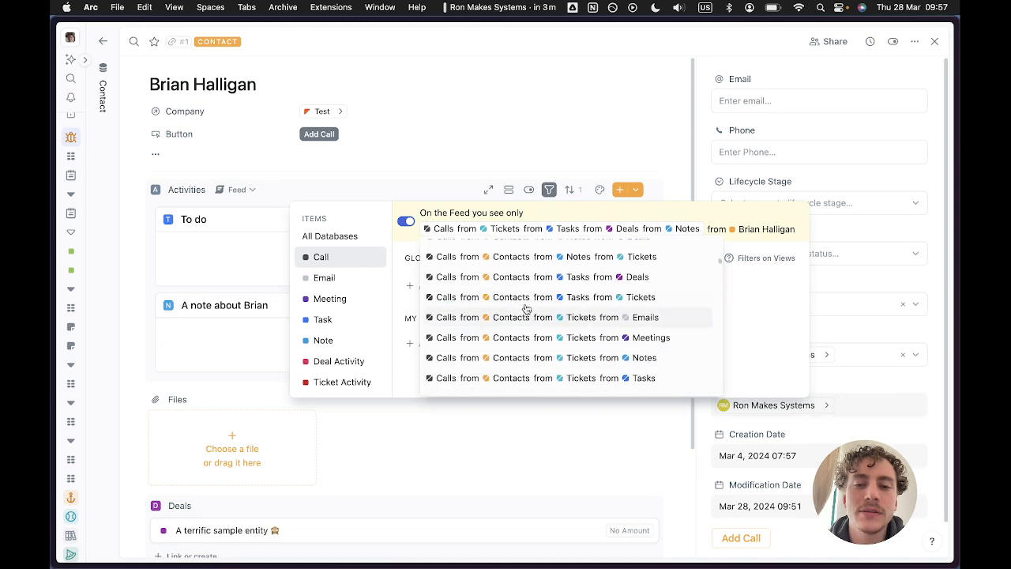
scroll(525, 308, up, 10)
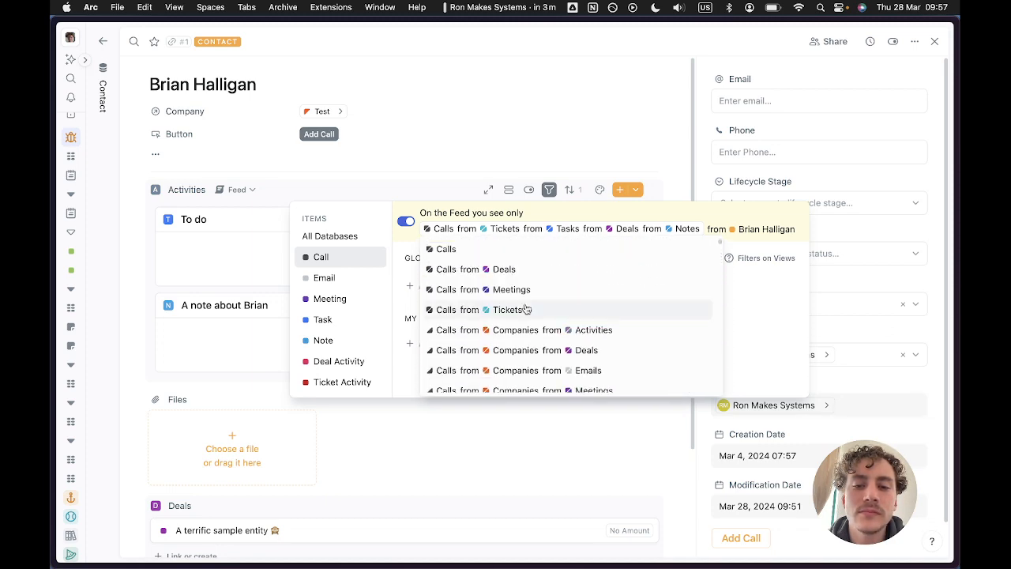
scroll(526, 308, down, 10)
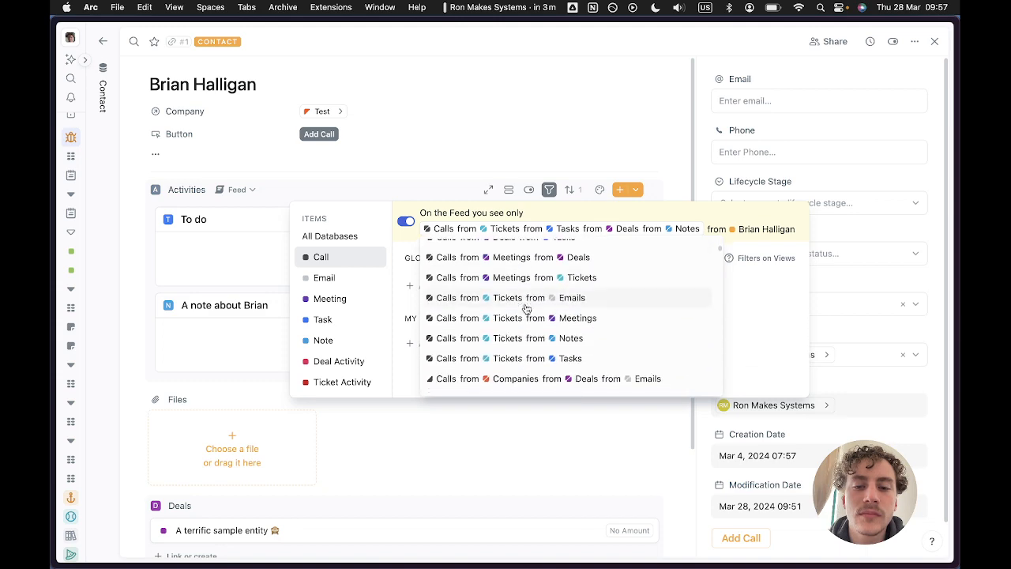
scroll(526, 308, down, 8)
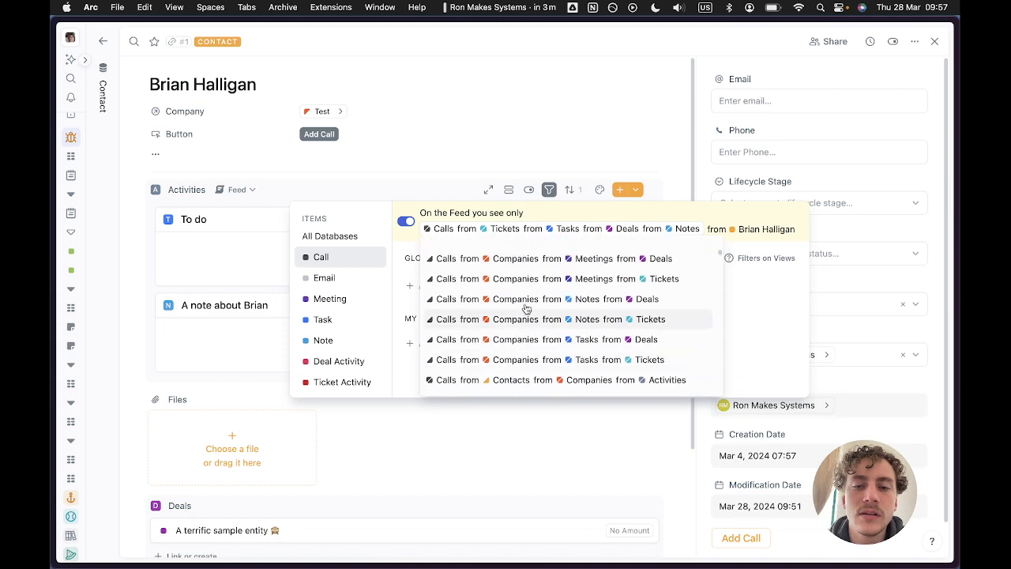
scroll(527, 309, up, 2)
scroll(527, 309, down, 4)
scroll(527, 309, up, 2)
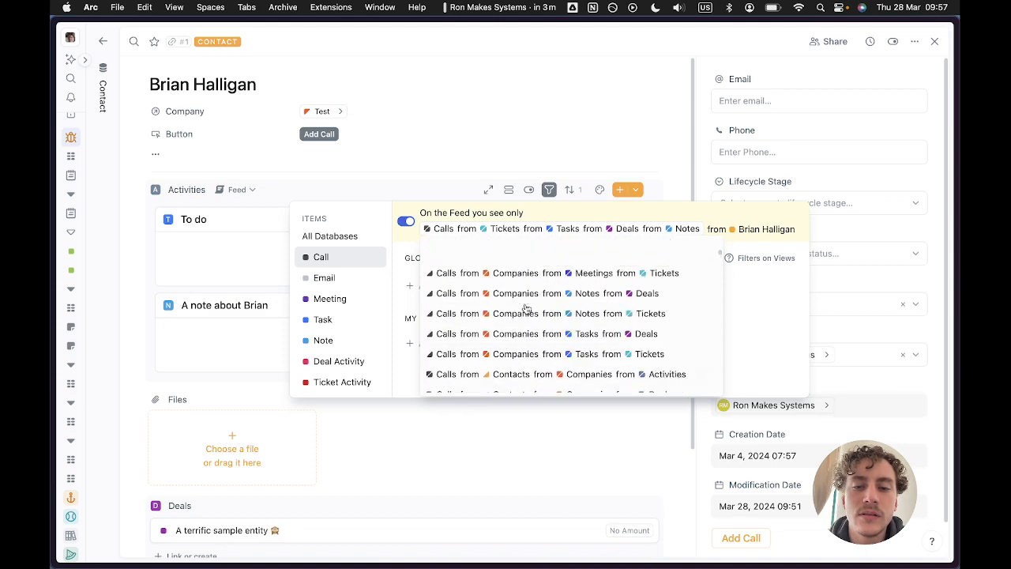
scroll(527, 308, up, 3)
scroll(527, 309, down, 6)
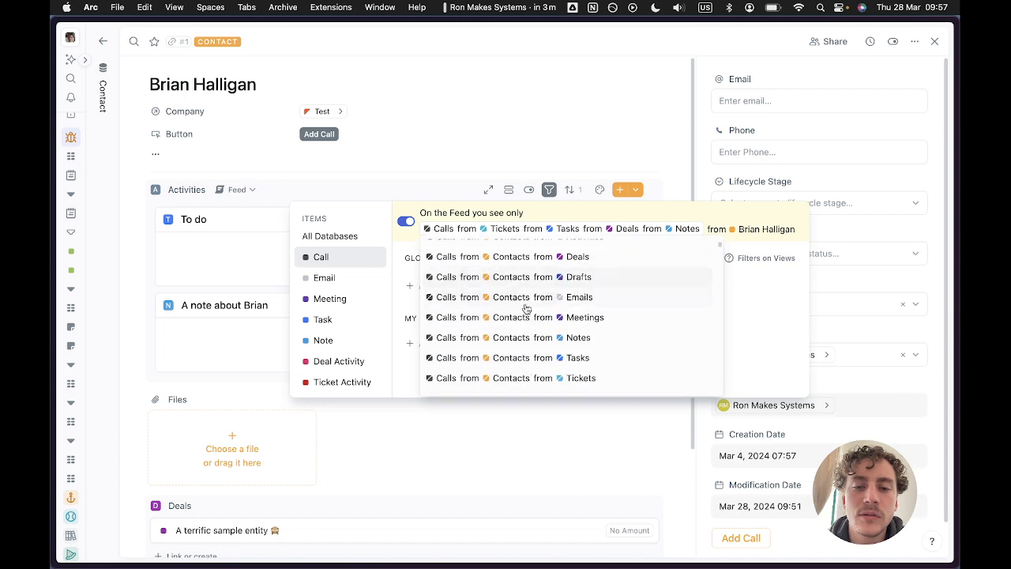
scroll(527, 309, down, 3)
scroll(526, 309, up, 4)
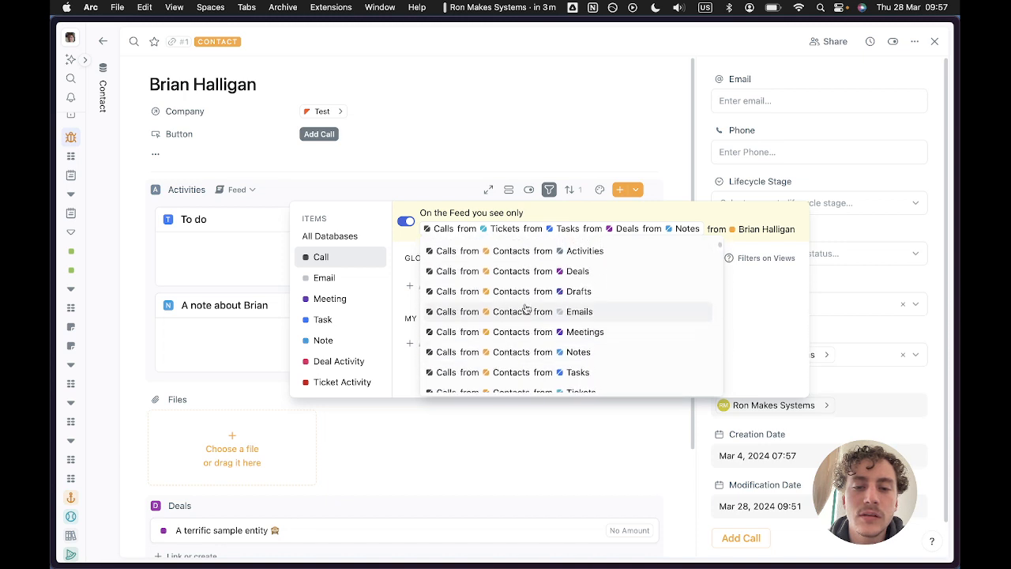
scroll(529, 304, up, 4)
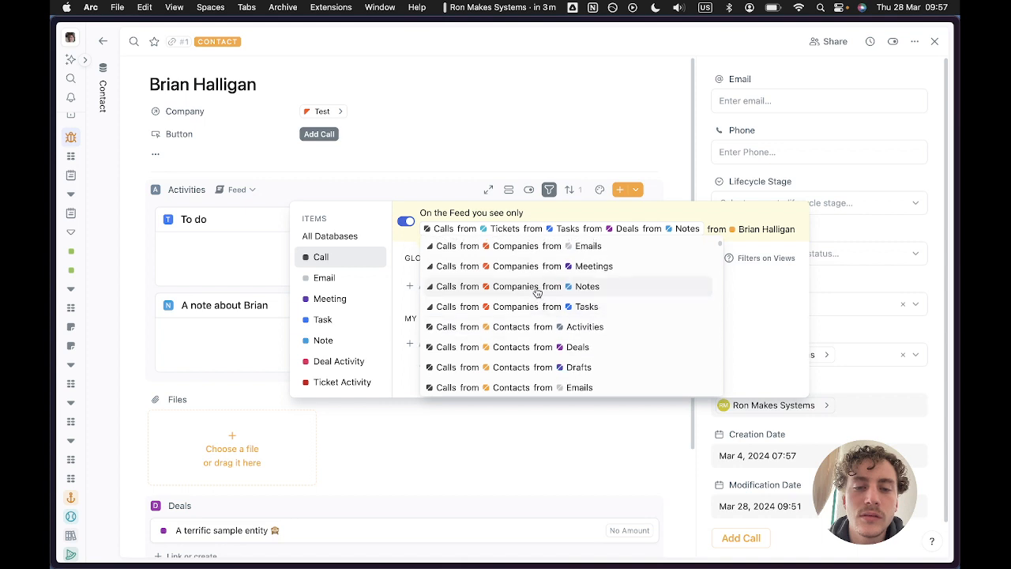
scroll(537, 292, up, 1)
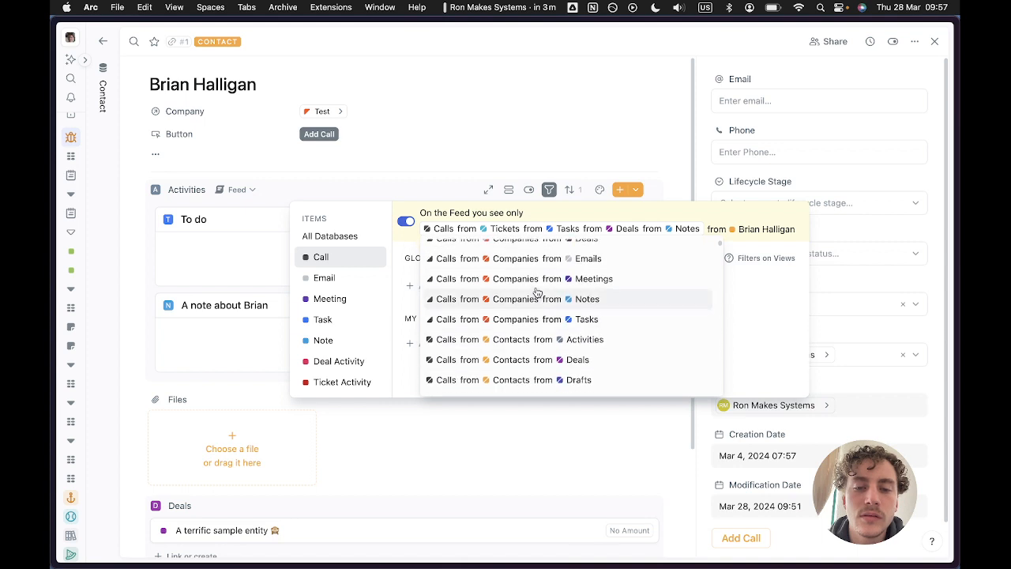
click(537, 360)
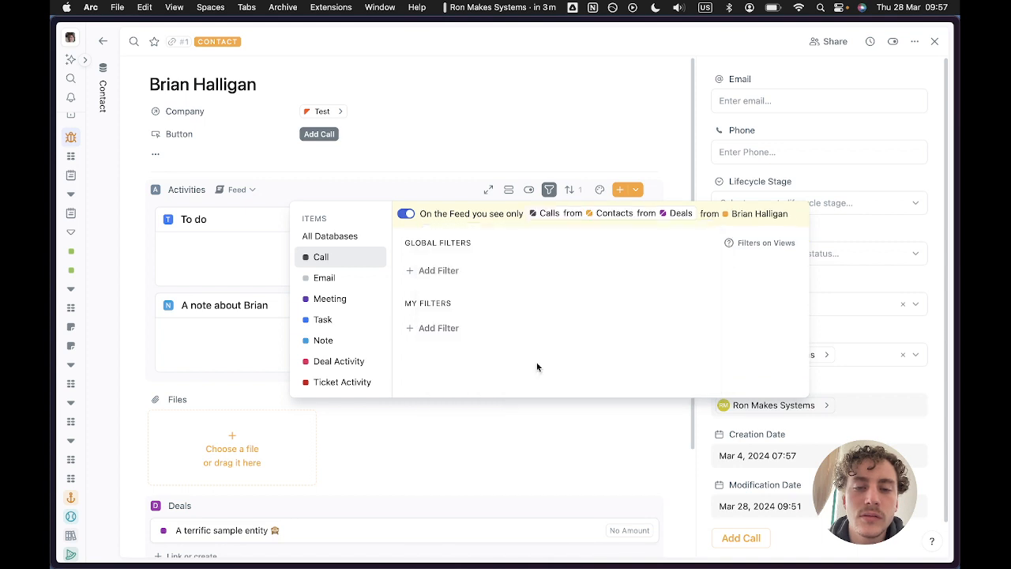
Open the Create a Note form from the Activities feed and inspect its Companies, Contacts, Deals and Tickets fields.
click(635, 190)
click(669, 262)
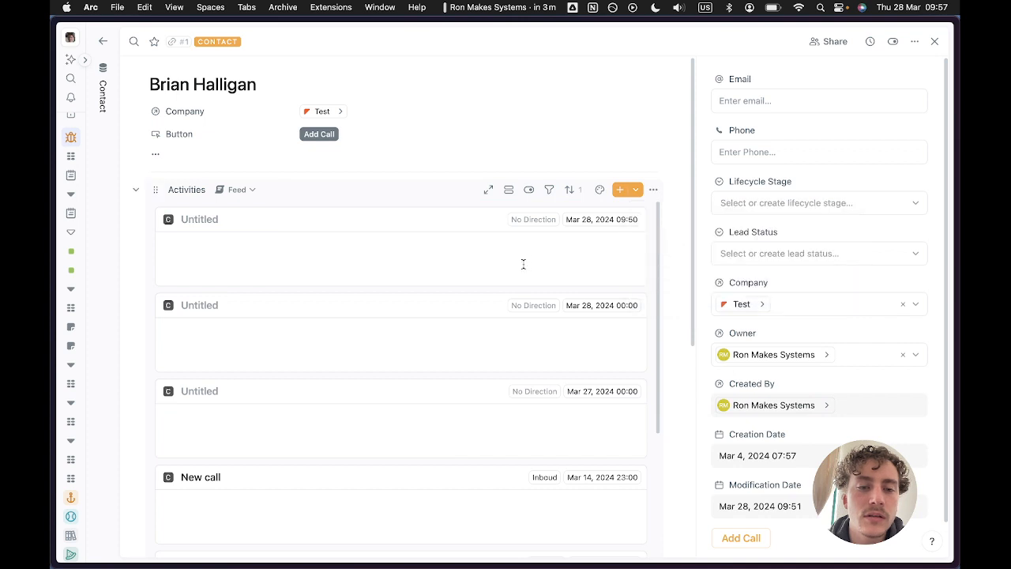
scroll(509, 306, down, 2)
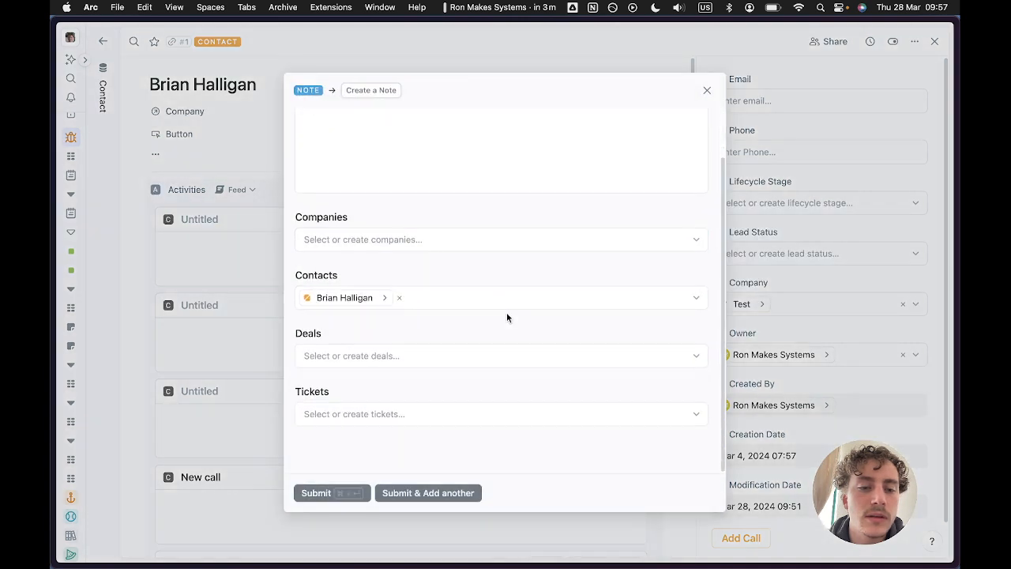
Close the Create a Note form and look through the entries in the contact's Activities feed.
click(490, 356)
click(490, 355)
click(242, 342)
scroll(334, 366, down, 3)
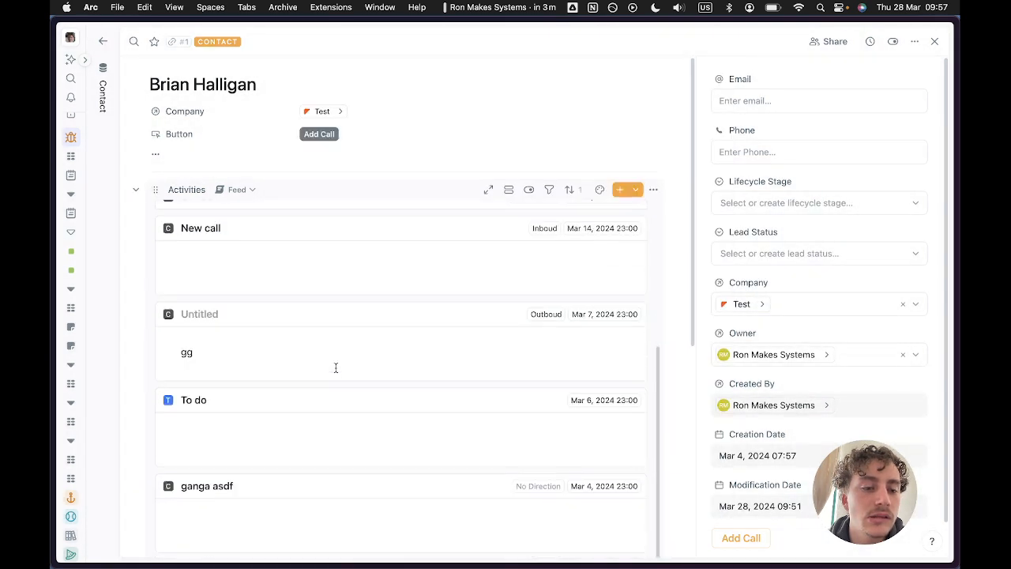
scroll(334, 368, up, 3)
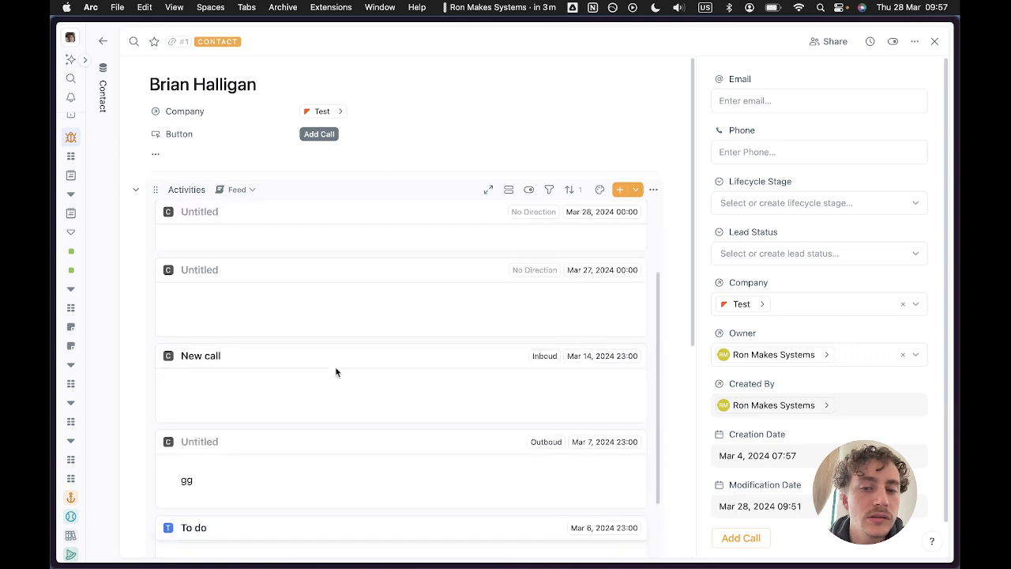
Change the Call source in the Activities feed filter to Calls from Deals from Emails.
click(550, 191)
click(583, 215)
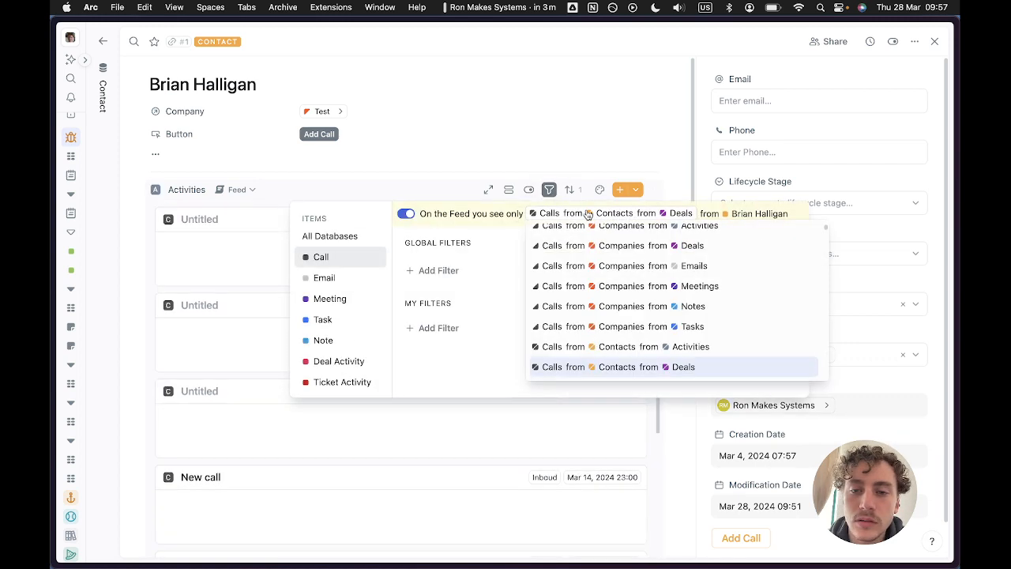
scroll(644, 324, down, 2)
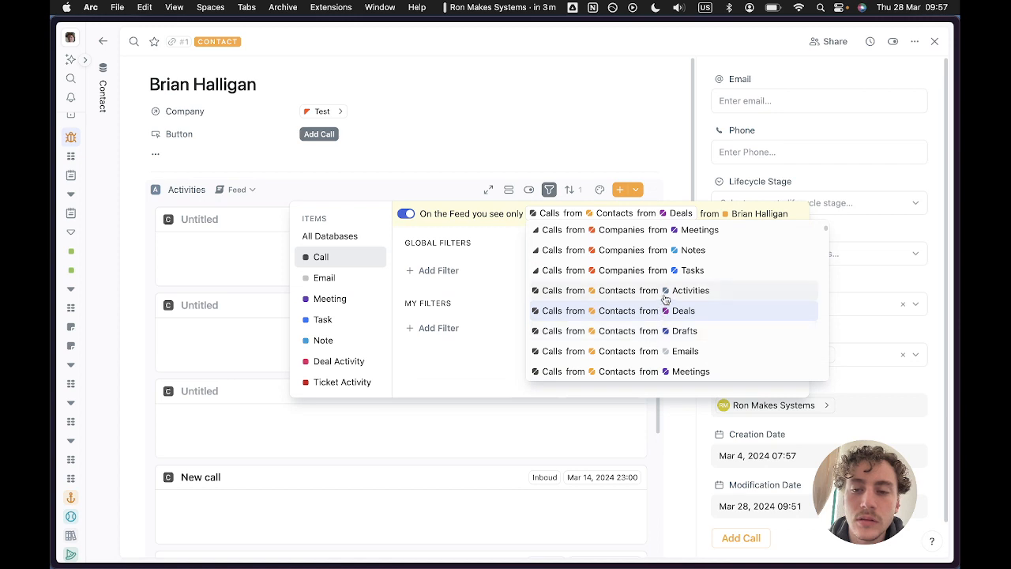
scroll(662, 307, up, 1)
scroll(622, 326, down, 5)
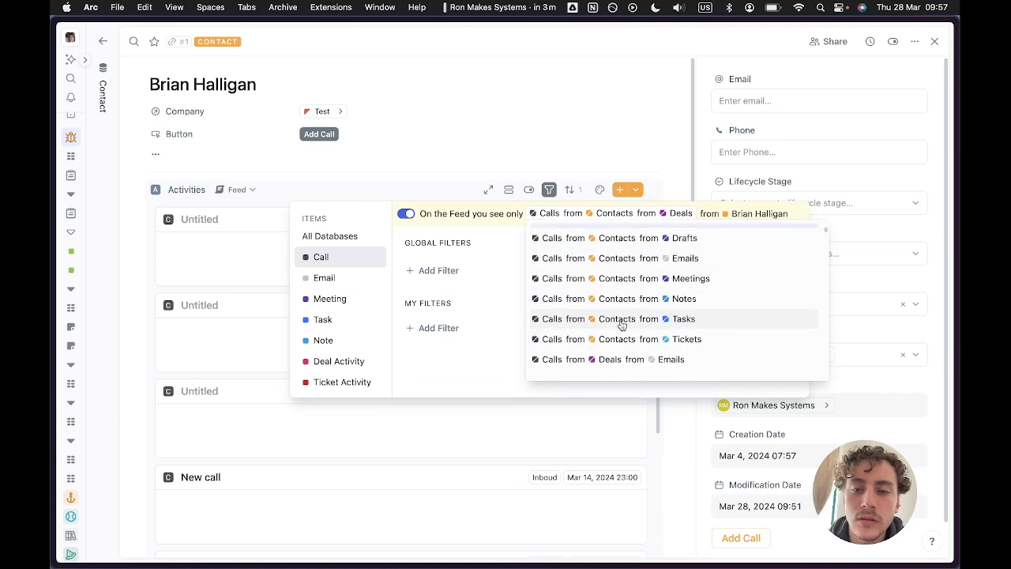
click(623, 265)
Examine the companies, contacts, deals and tickets fields in a blank Create a Note form and close it unsaved.
click(635, 190)
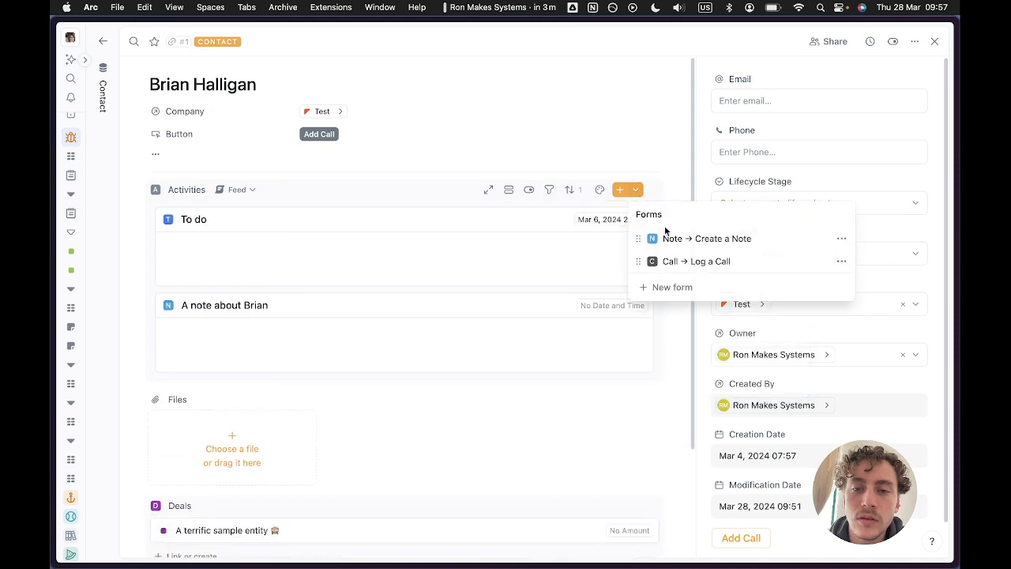
click(671, 239)
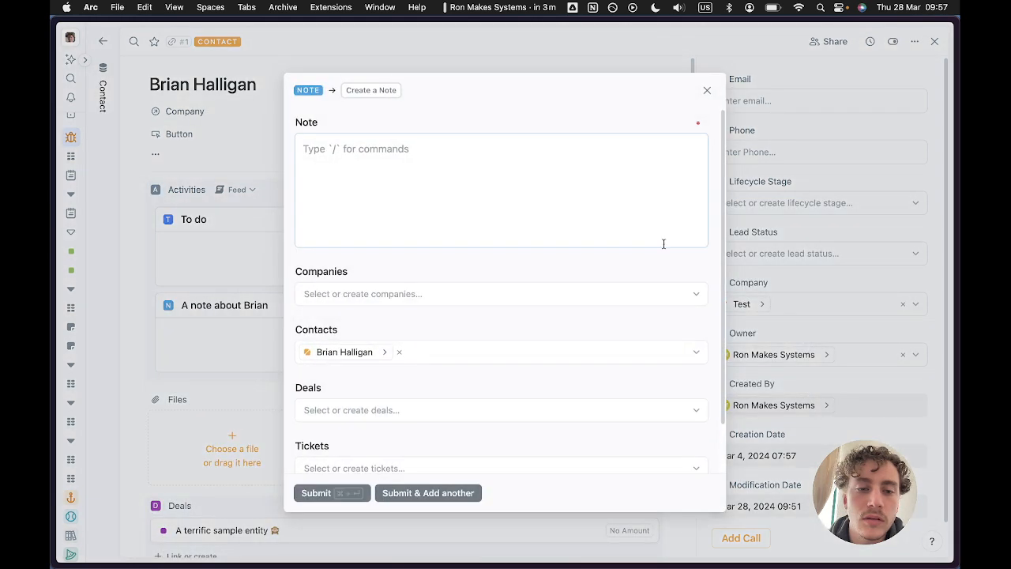
scroll(622, 287, down, 2)
scroll(623, 291, up, 2)
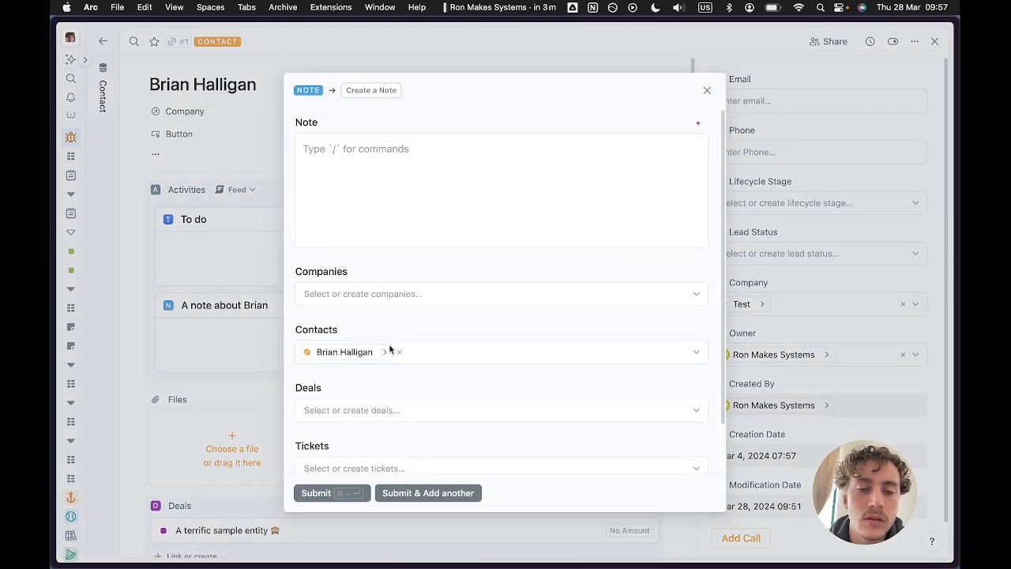
scroll(438, 360, down, 2)
scroll(437, 360, up, 2)
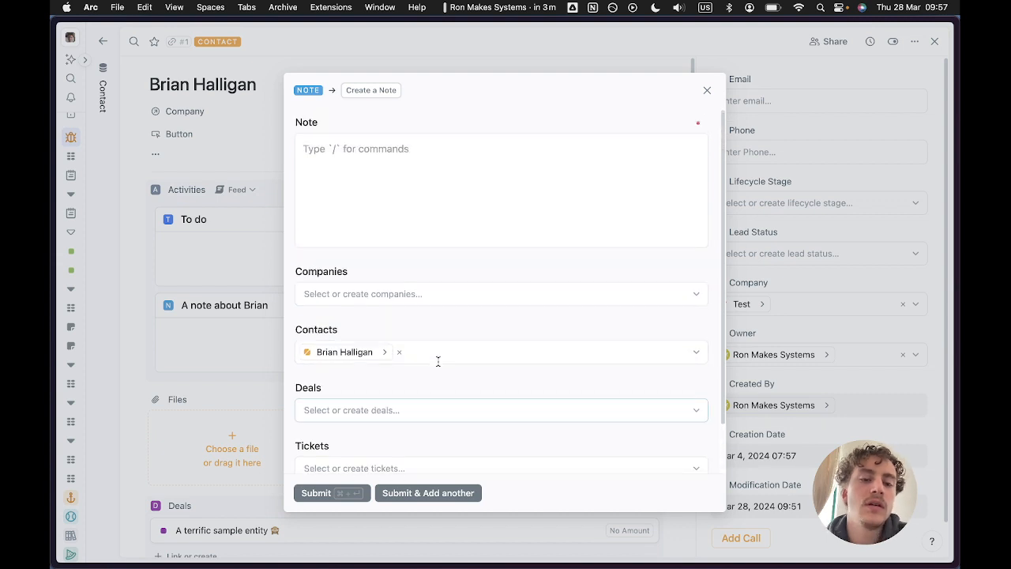
scroll(437, 360, down, 2)
scroll(438, 360, up, 2)
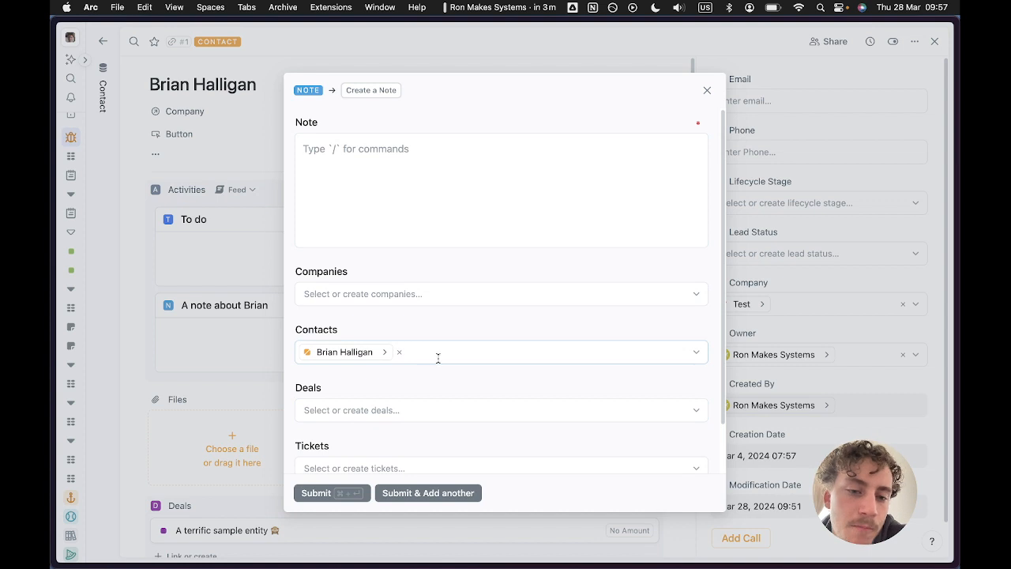
scroll(362, 448, down, 2)
click(216, 405)
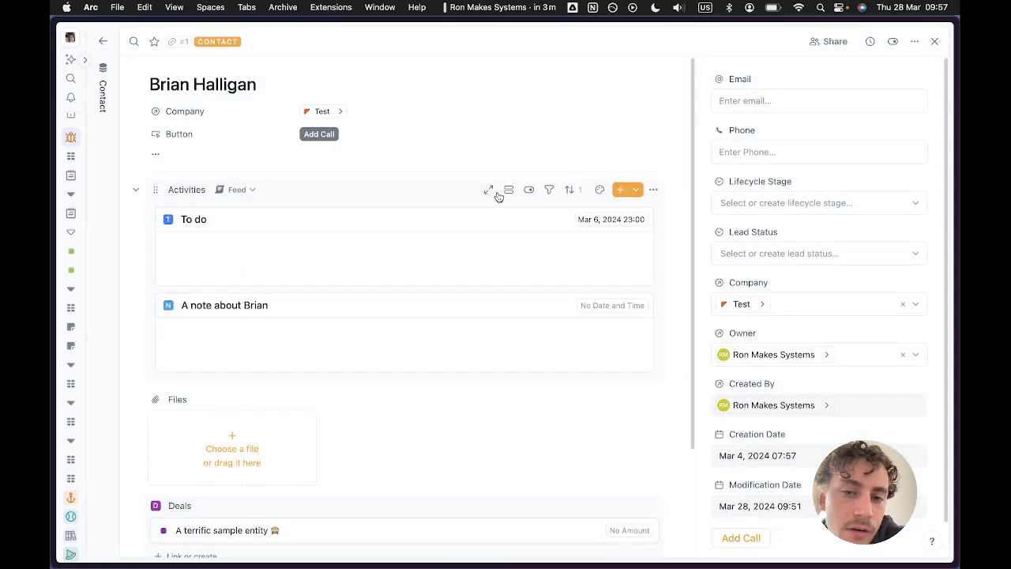
Set the Call source in the Activities feed filter to plain Calls.
click(549, 189)
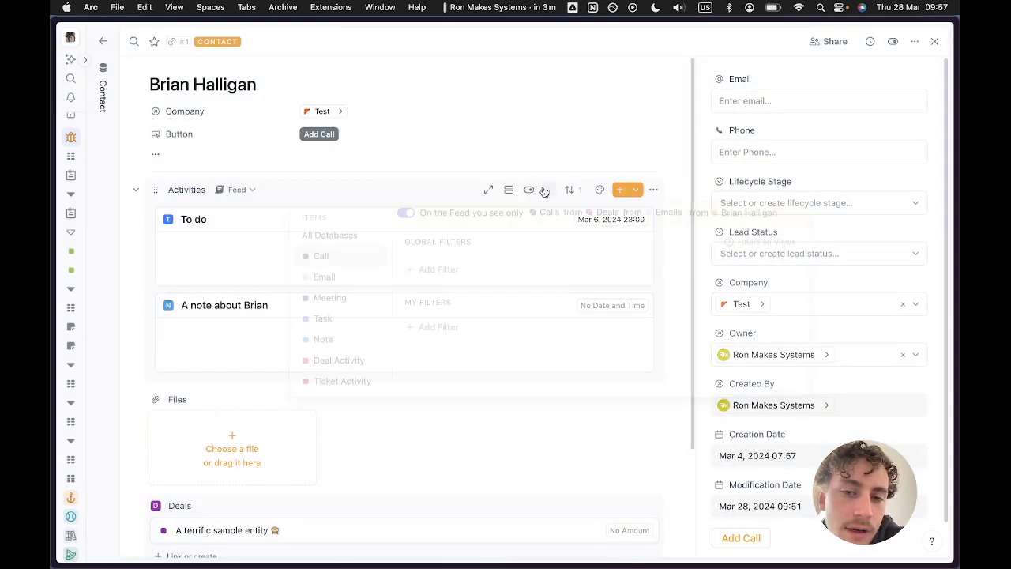
click(479, 214)
click(634, 213)
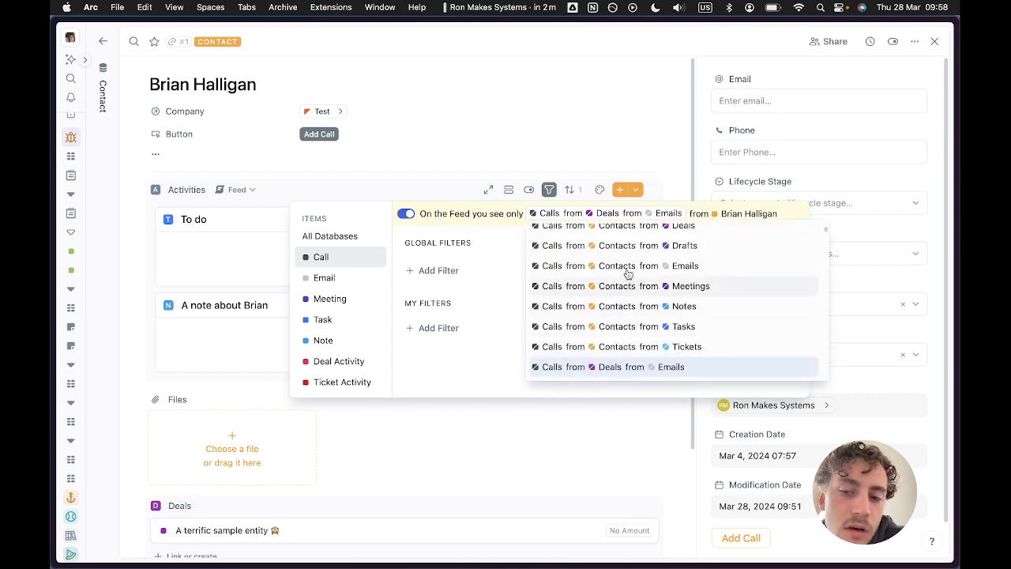
scroll(624, 269, up, 2)
scroll(628, 263, up, 6)
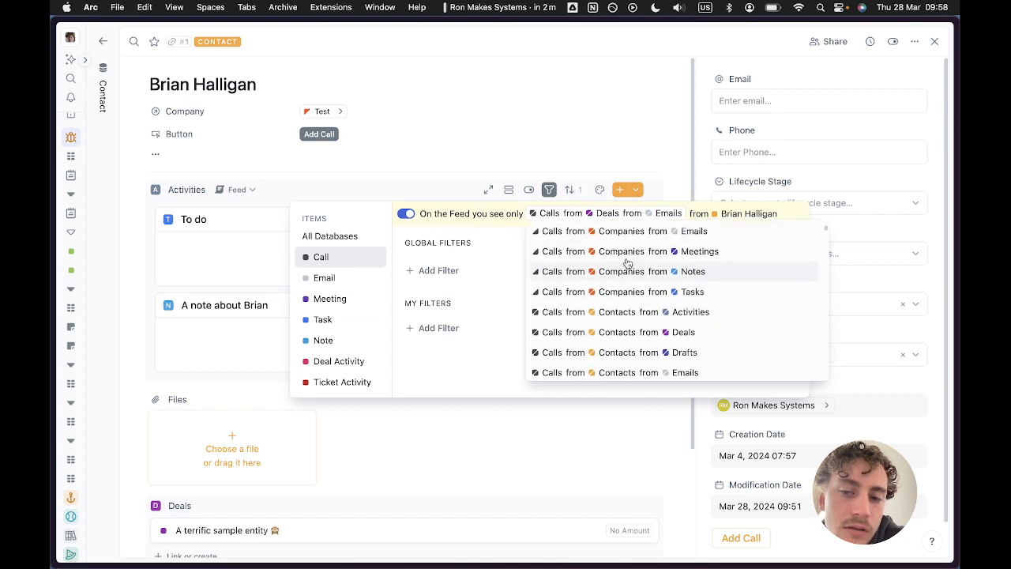
click(634, 234)
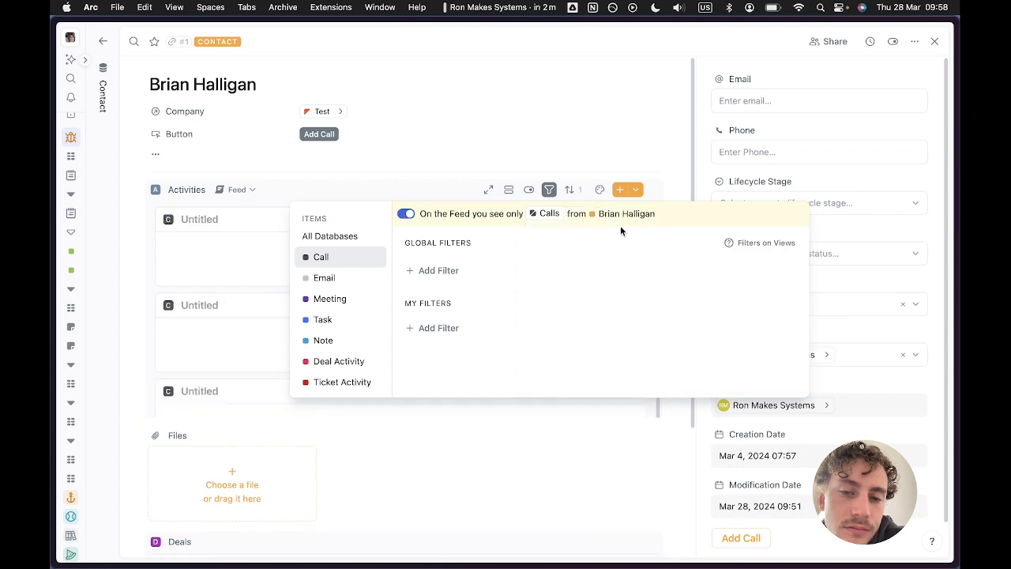
Set the Call source in the Activities feed filter to Calls from Companies from Deals.
click(550, 213)
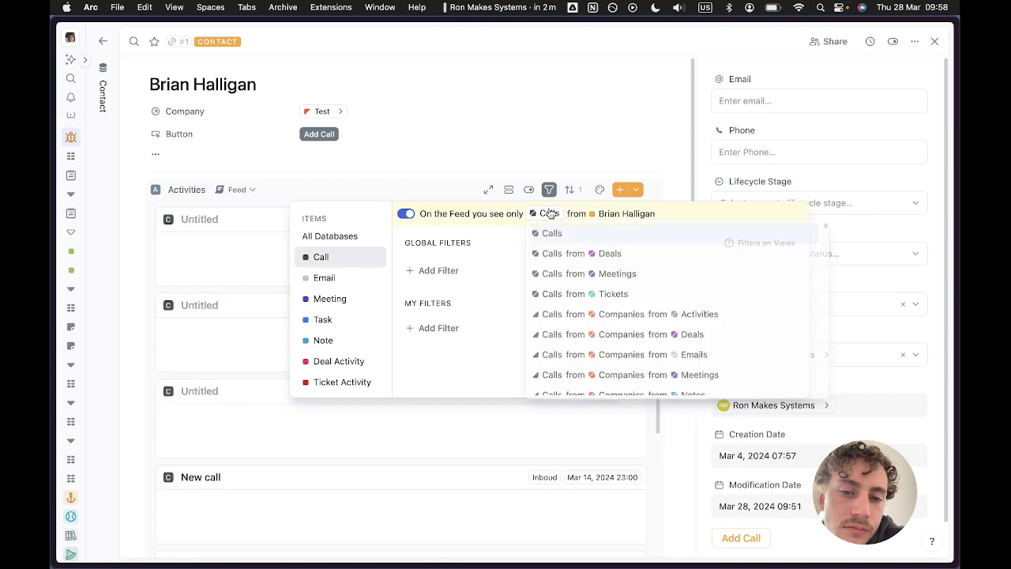
scroll(641, 319, down, 1)
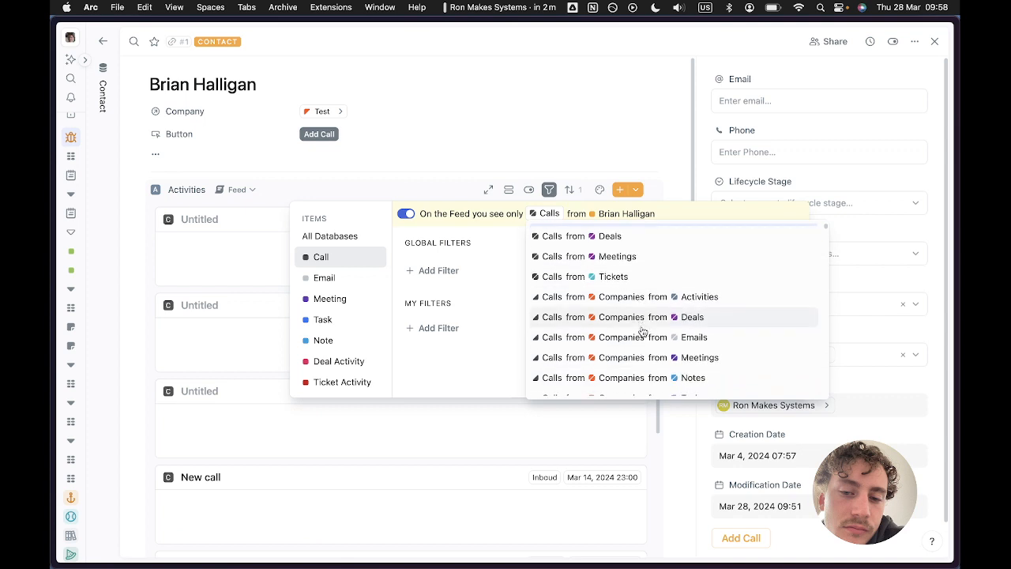
scroll(641, 331, up, 1)
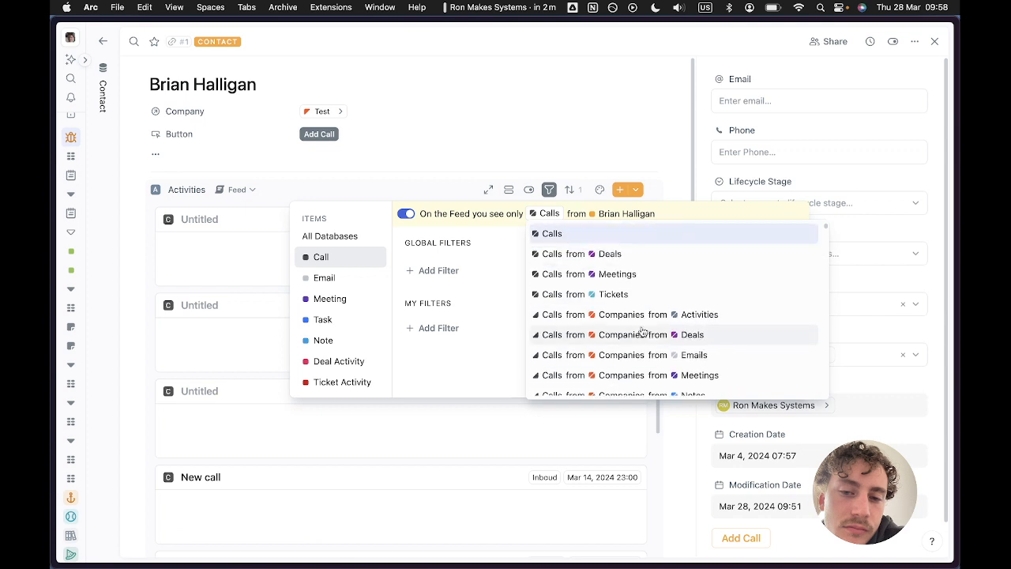
scroll(641, 332, down, 2)
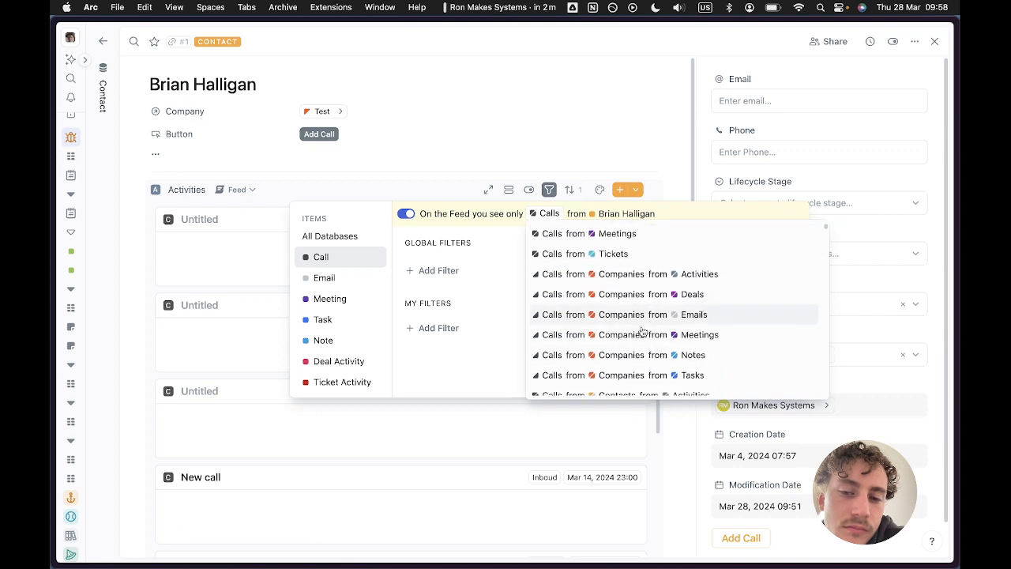
click(649, 288)
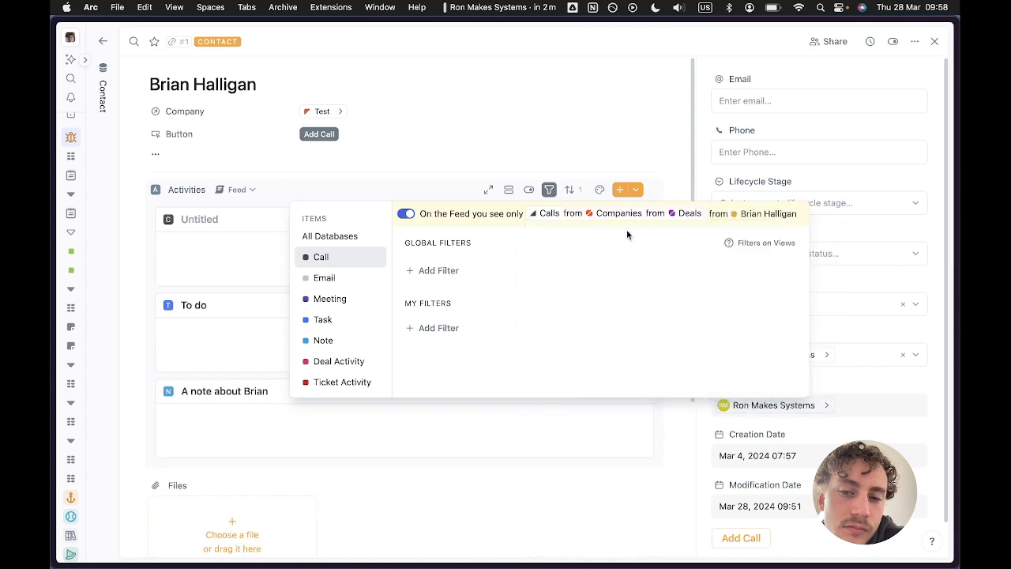
Check the linked record fields in the Create a Note form again and close it without submitting.
click(637, 191)
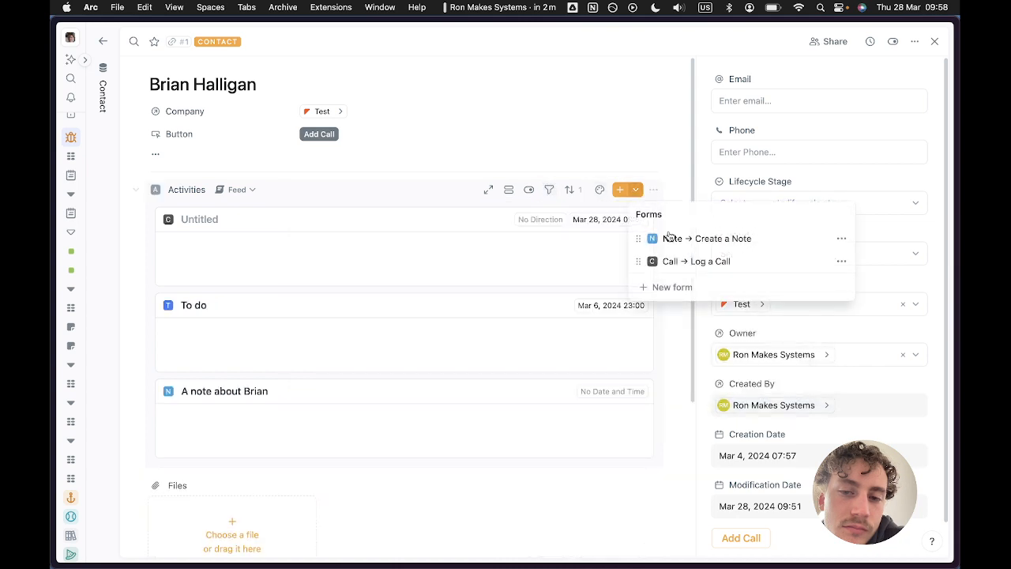
click(677, 241)
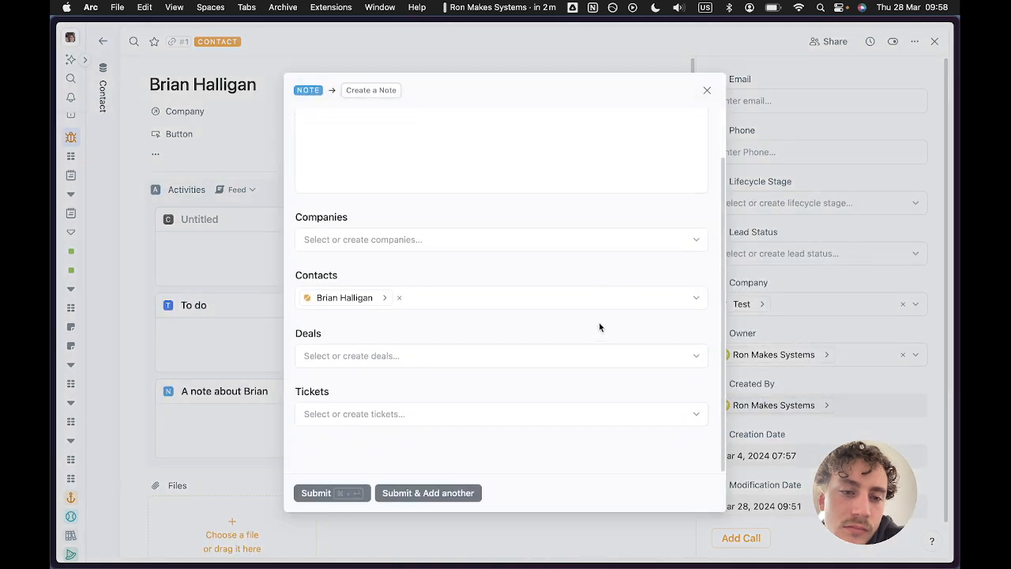
click(708, 89)
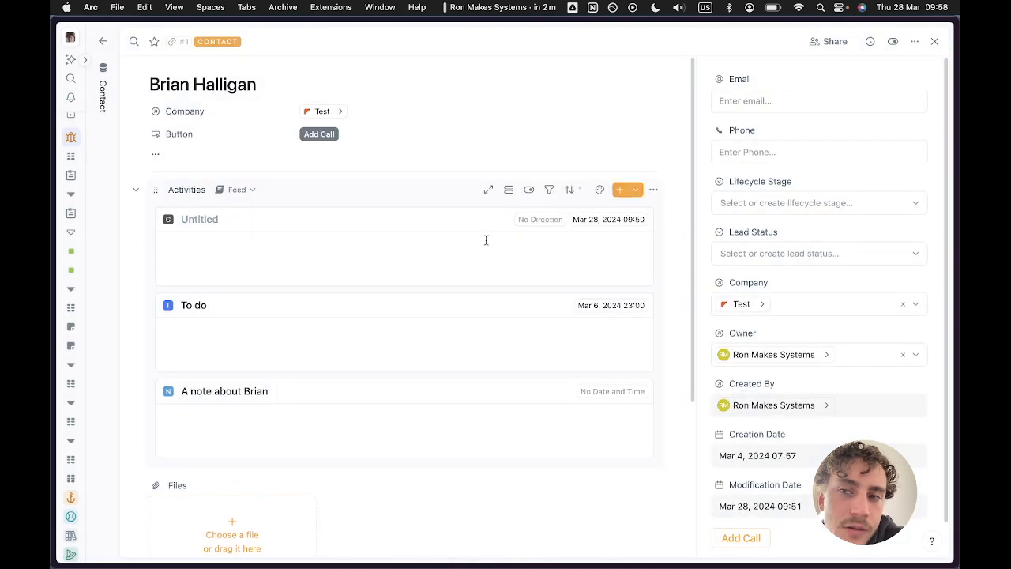
Run the Add Call action with the date and time set to now and the current contact selected.
click(320, 133)
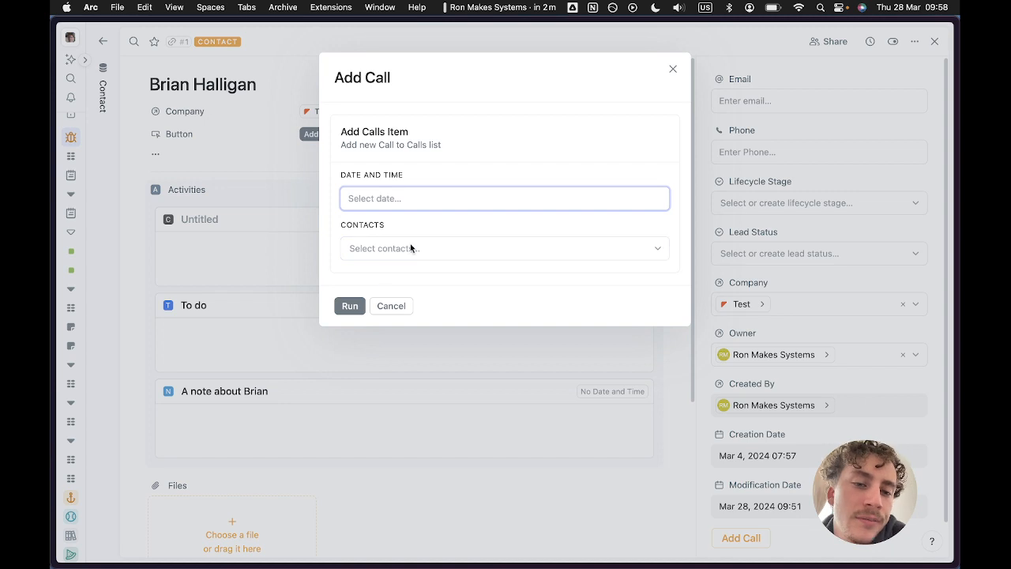
click(412, 203)
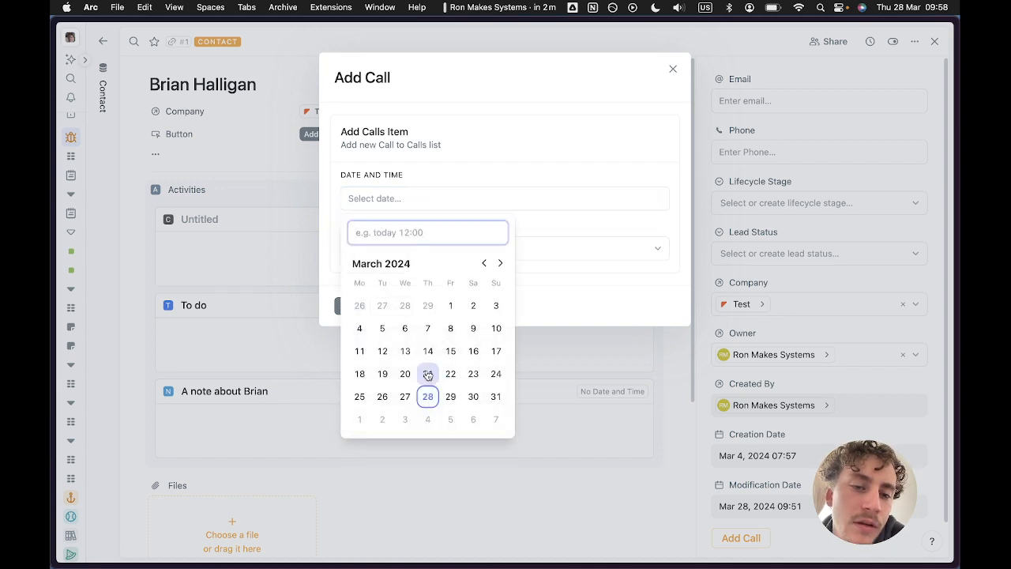
text(now)
key(Return)
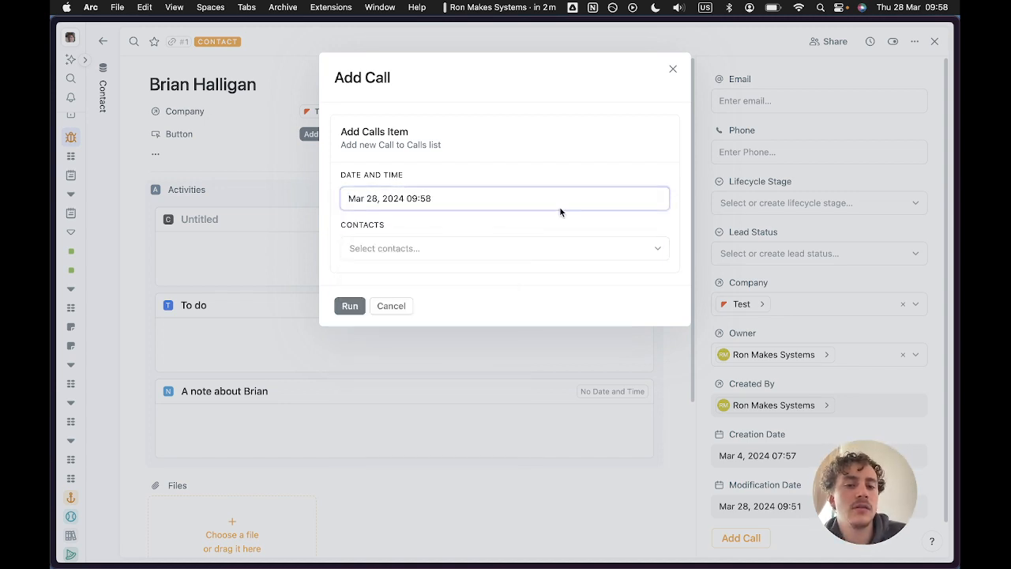
click(499, 250)
click(394, 339)
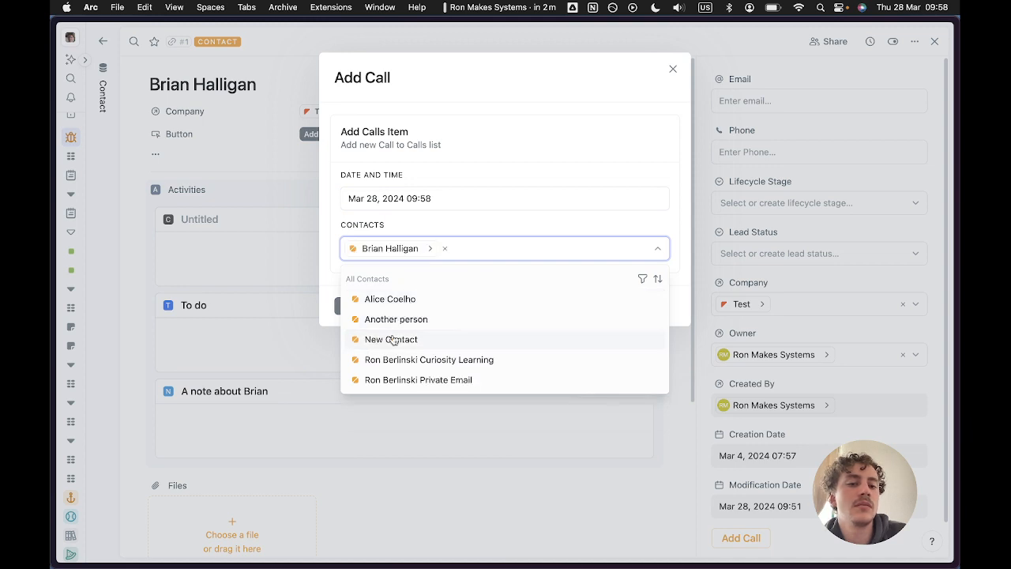
click(337, 302)
click(340, 304)
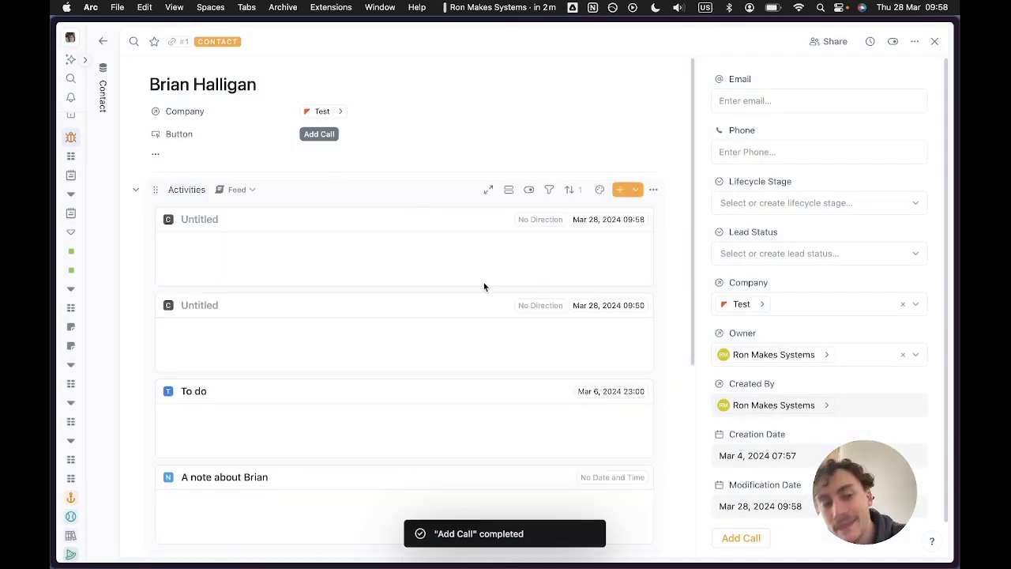
Open the untitled call dated Mar 28, 2024 09:58 and inspect its side fields.
click(458, 219)
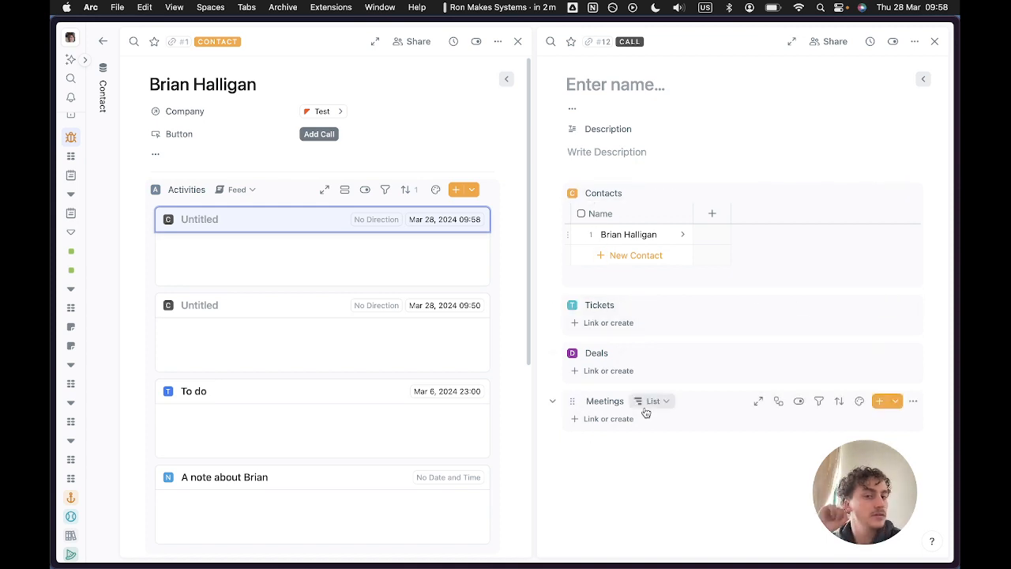
click(923, 79)
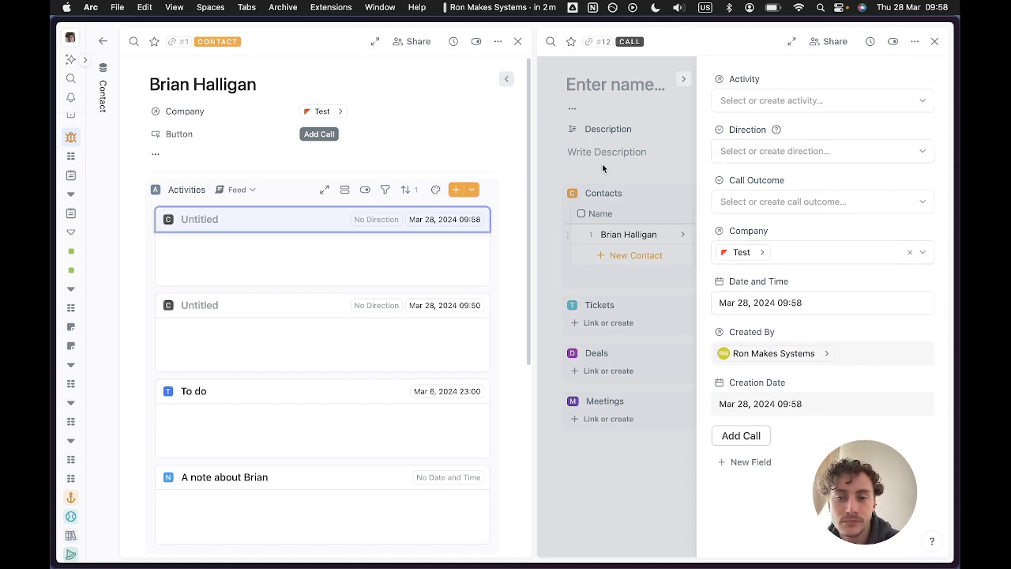
click(679, 455)
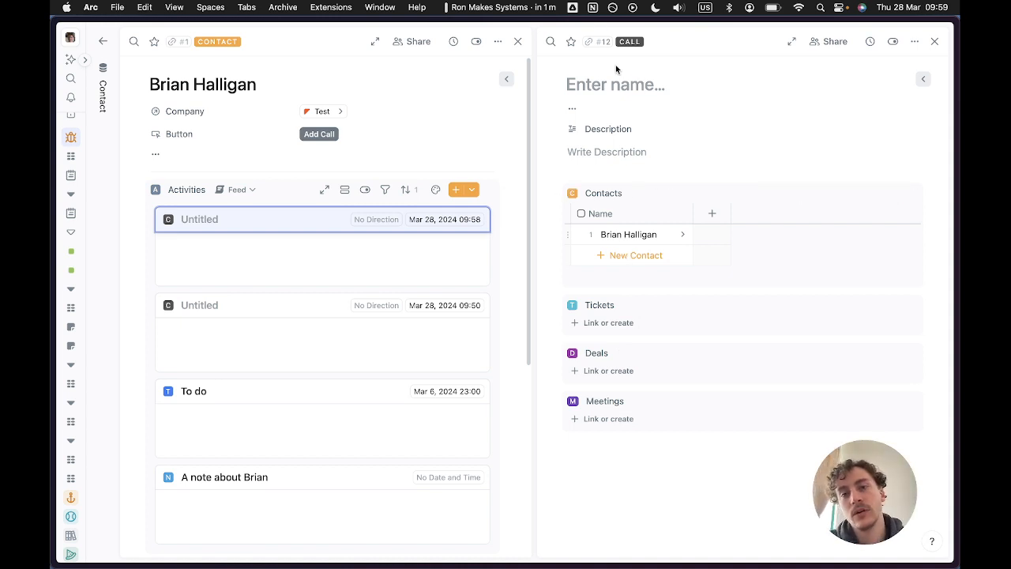
click(585, 84)
text(hh)
key(BackSpace)
key(BackSpace)
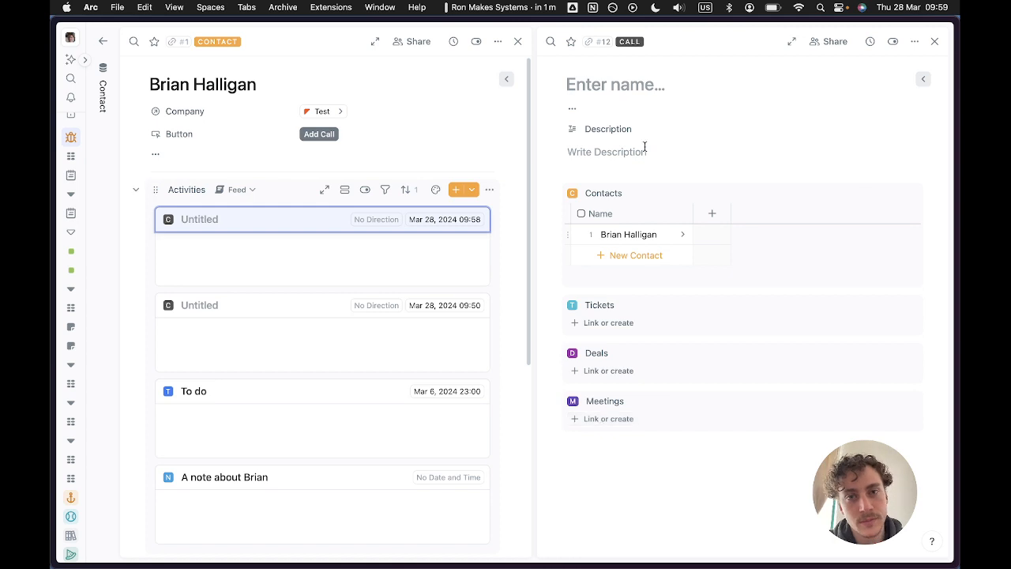
Go to the Hubspot in Fibery database setup and view the Email, Recipient and Message databases.
click(108, 65)
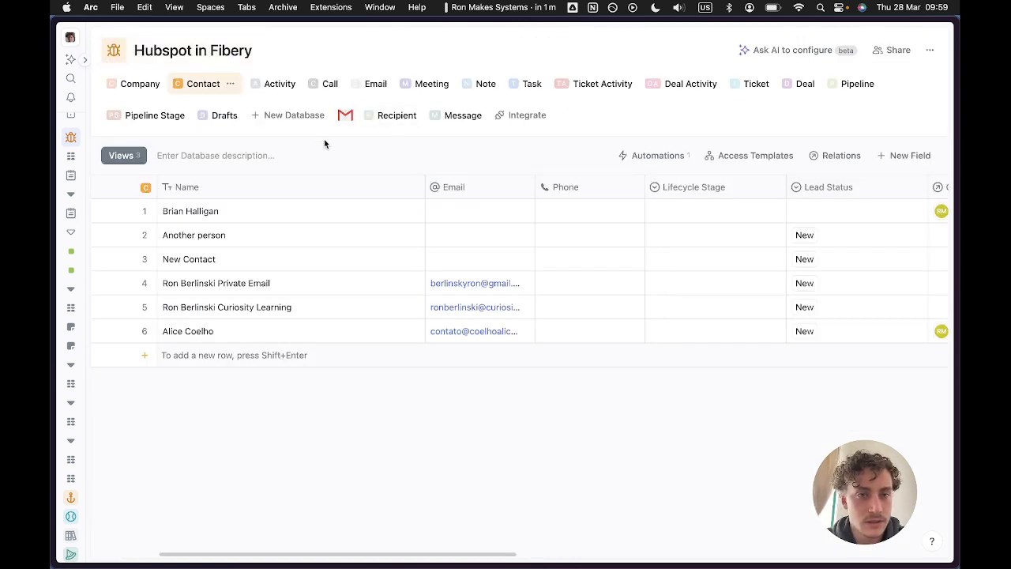
click(366, 86)
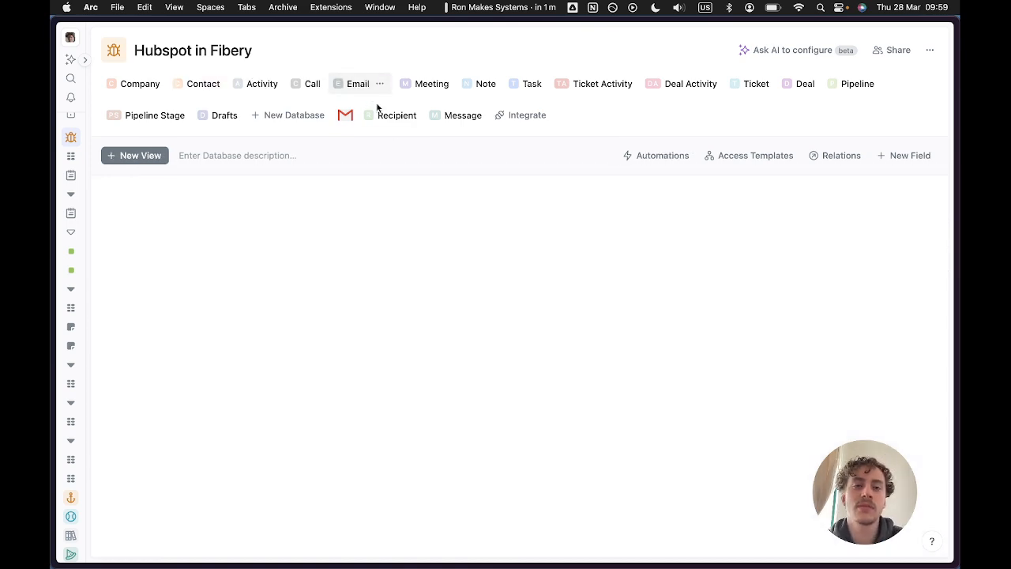
click(393, 115)
click(467, 115)
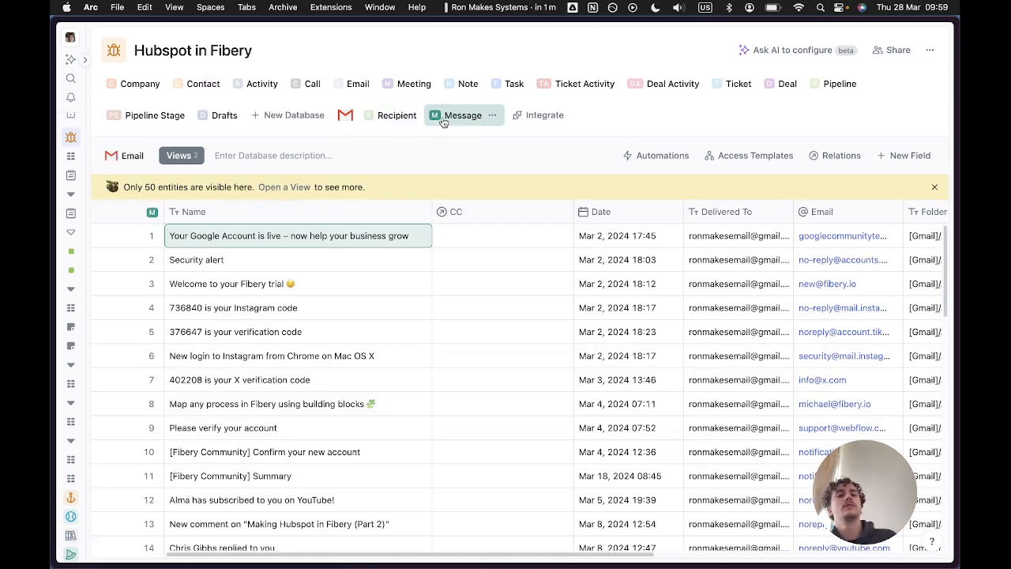
View the Recipient and Message databases again and dismiss the support chat message.
click(390, 116)
click(463, 116)
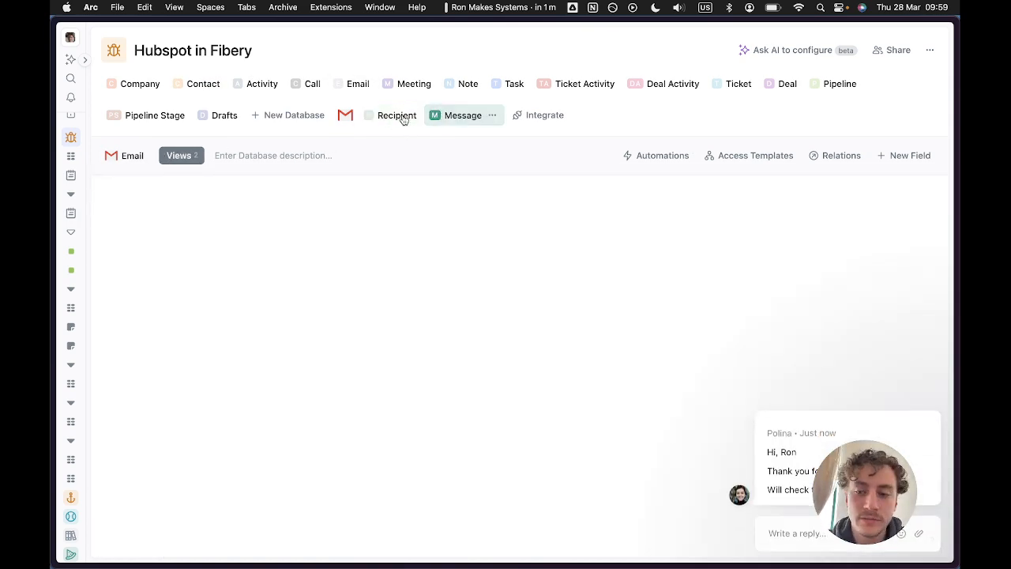
click(914, 406)
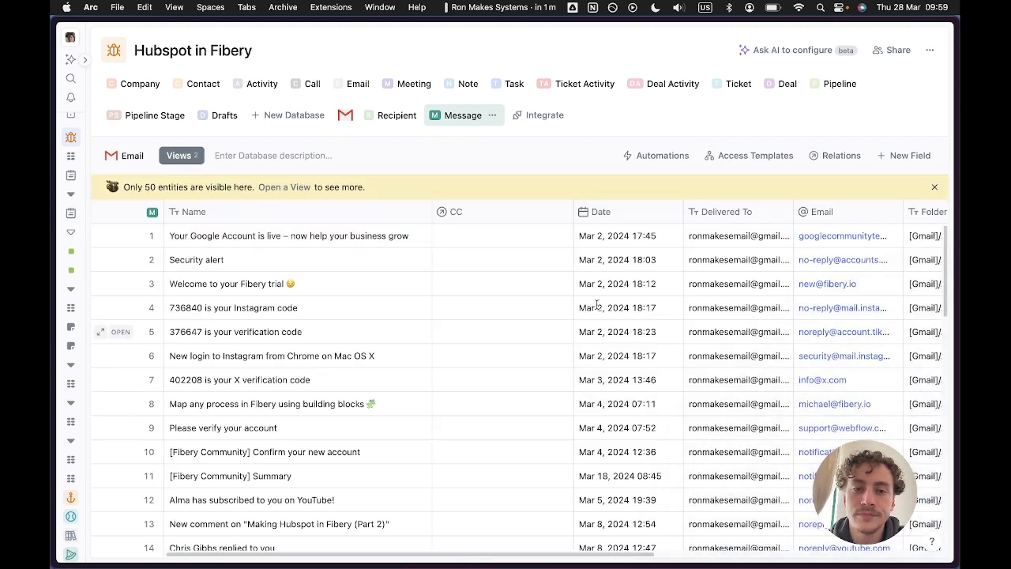
click(387, 115)
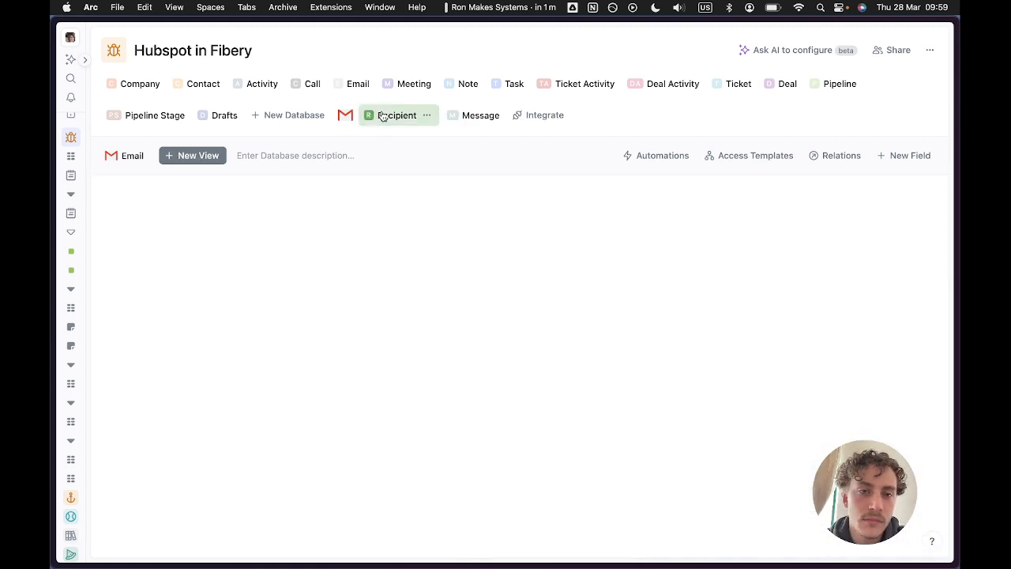
Add a new entry named Email 3 to the Drafts database and open it.
click(218, 116)
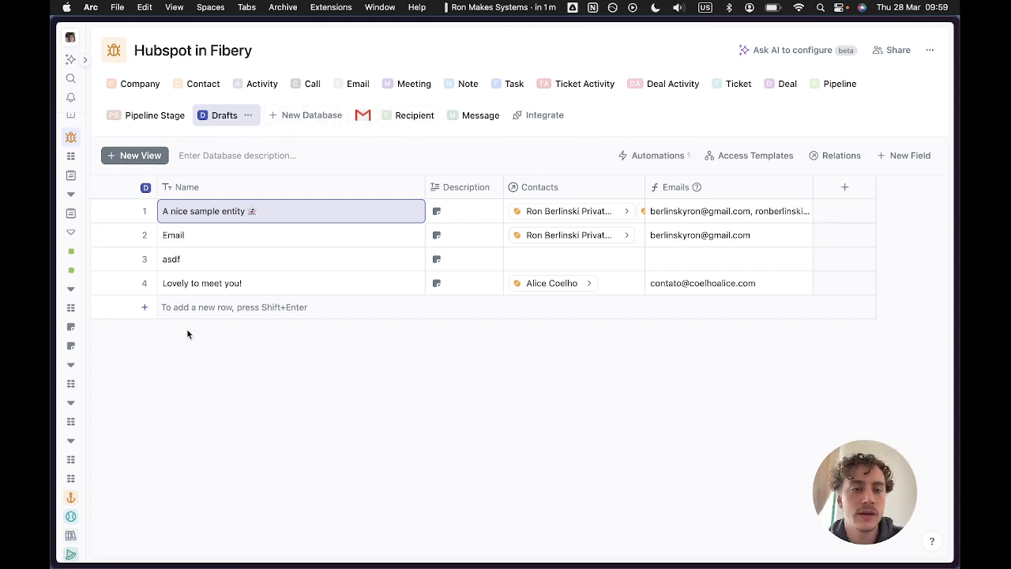
click(203, 306)
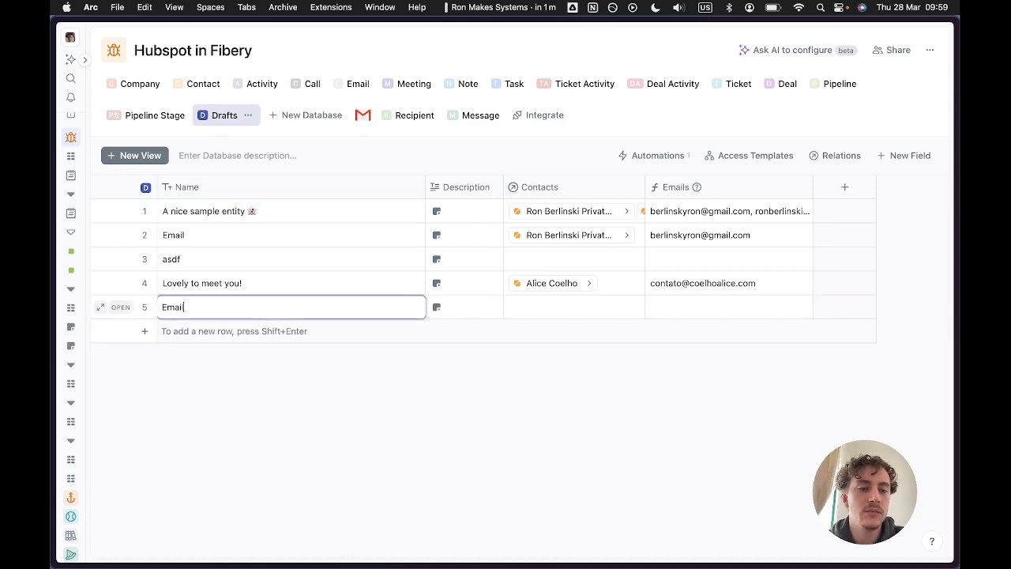
text(Email 3)
key(Return)
click(120, 306)
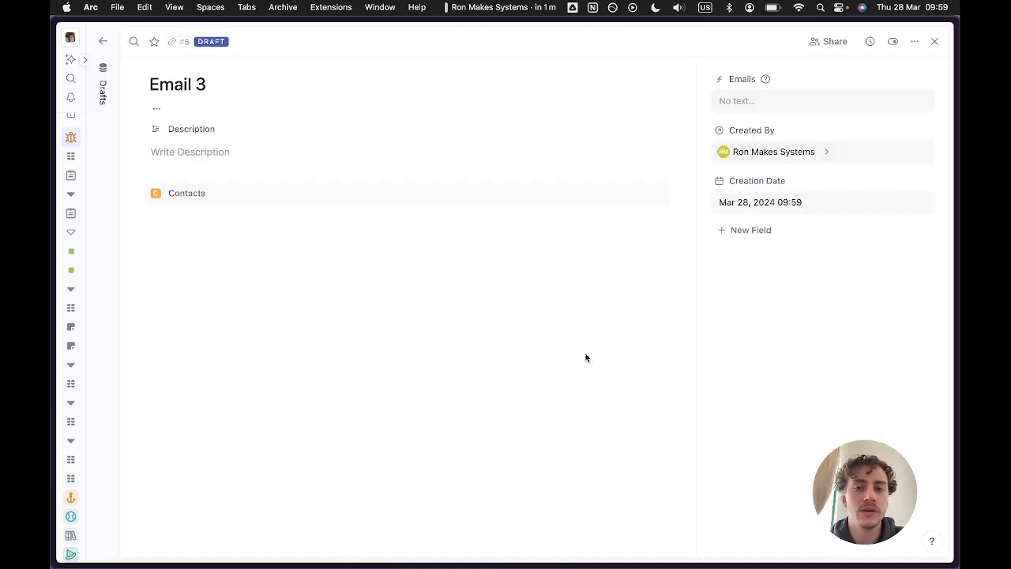
Write the draft's description as "Hey Guys!! This is an email to" followed by the recipient's first name.
click(287, 170)
key(F11)
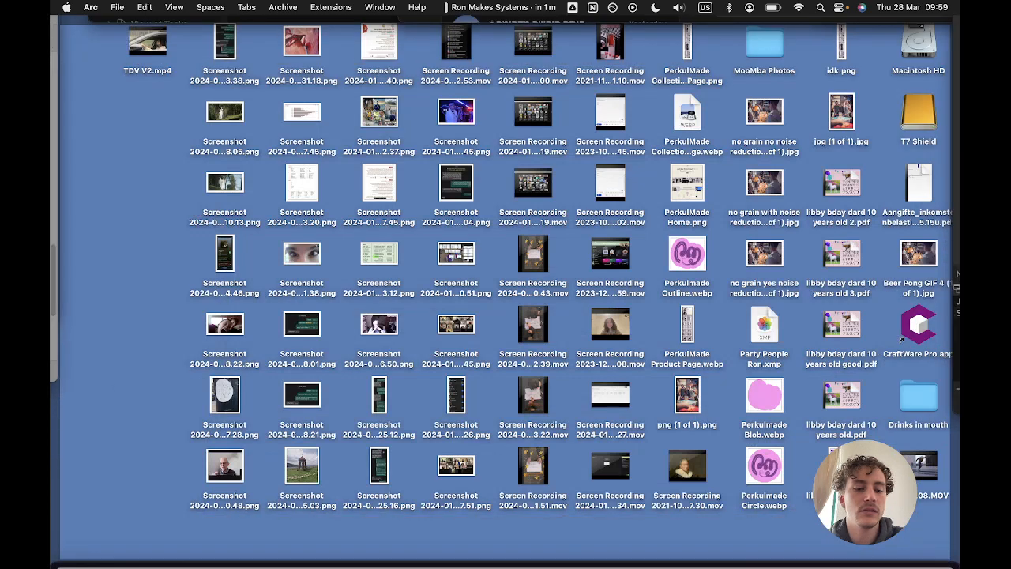
key(F11)
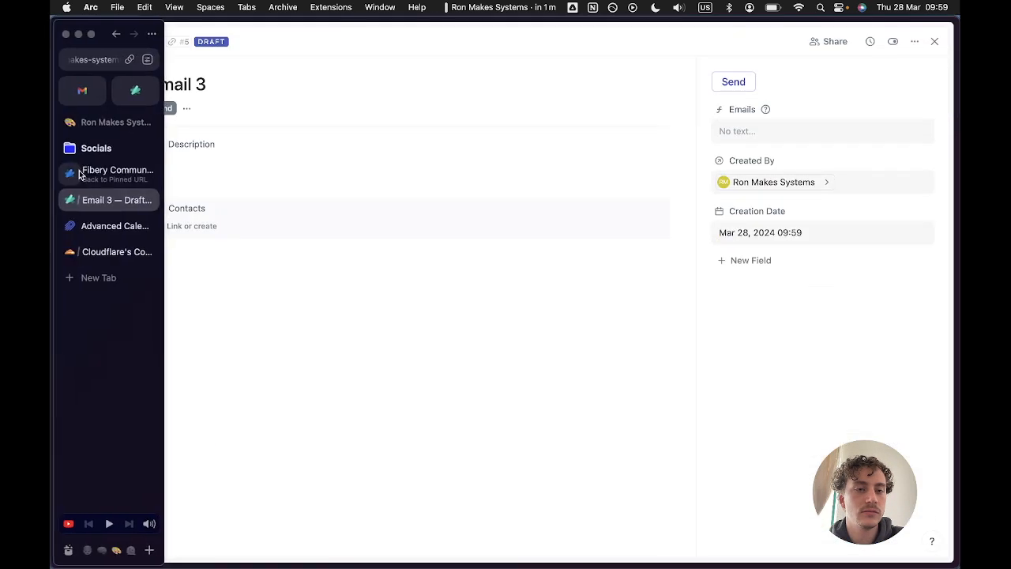
text(ey)
key(BackSpace)
key(BackSpace)
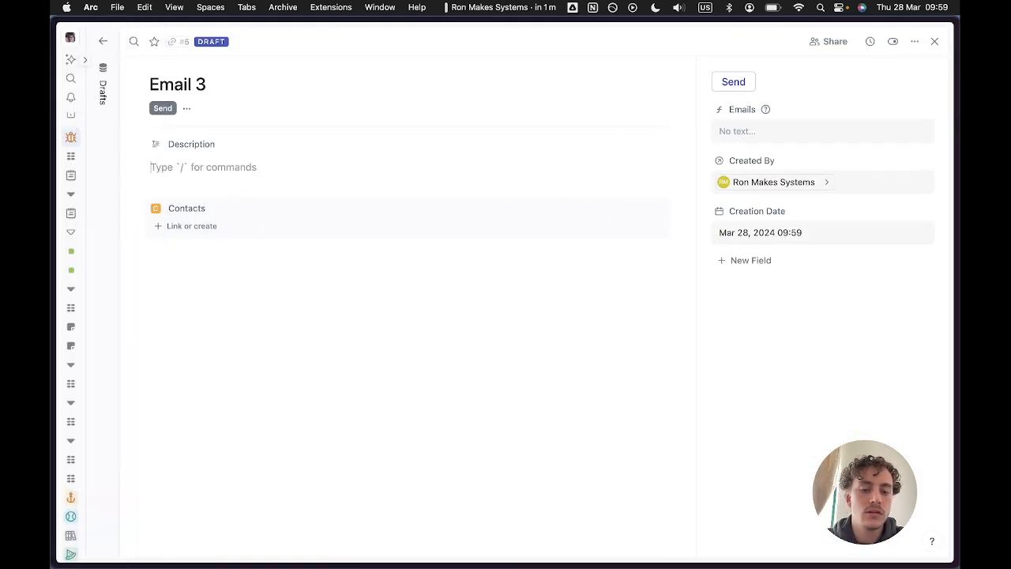
text(Hey Guys!! This is an)
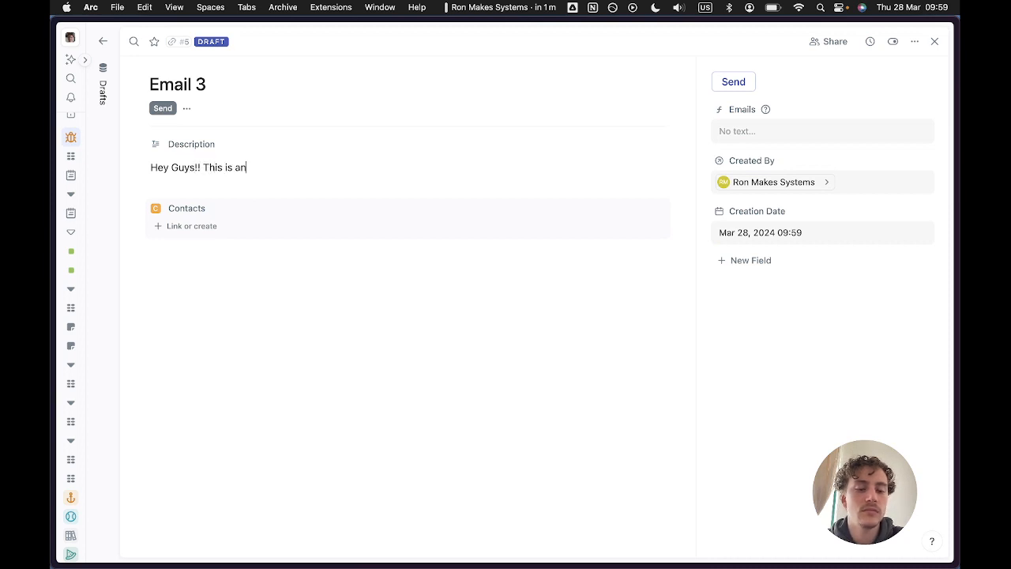
text( email to ron.)
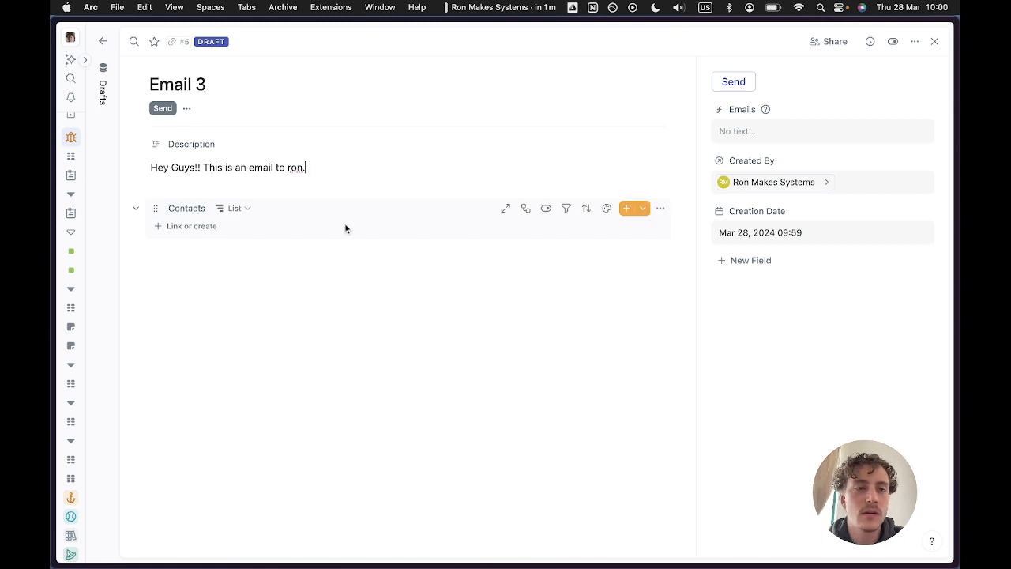
Open the draft's Send action and compare the Gmail and SendGrid sender accounts.
click(733, 83)
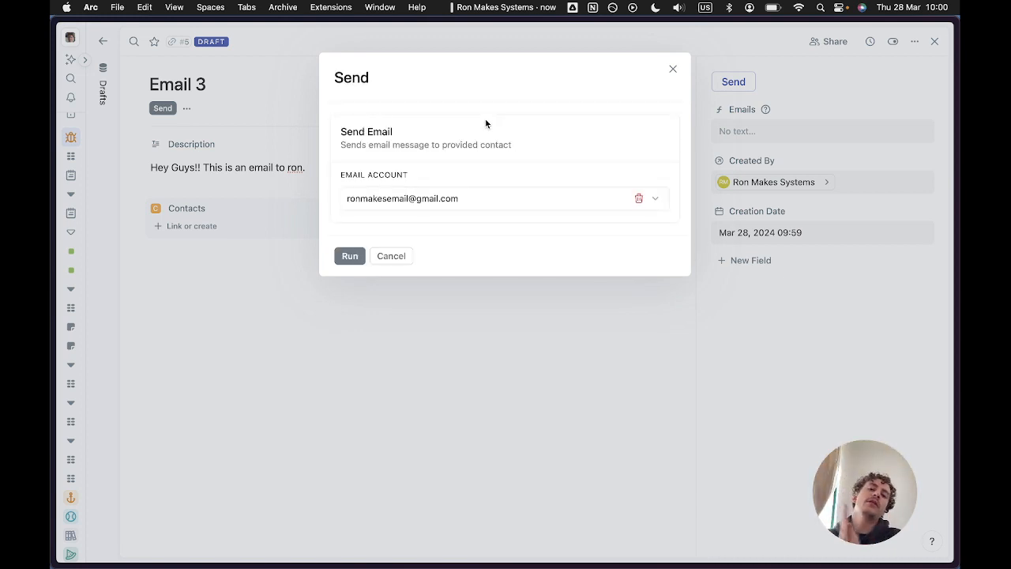
click(511, 200)
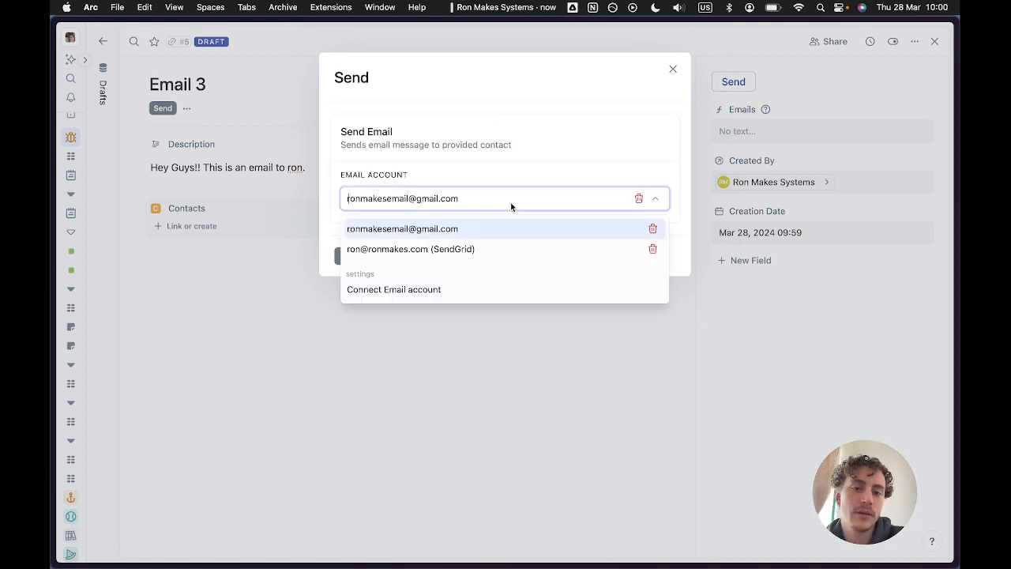
click(479, 228)
click(465, 199)
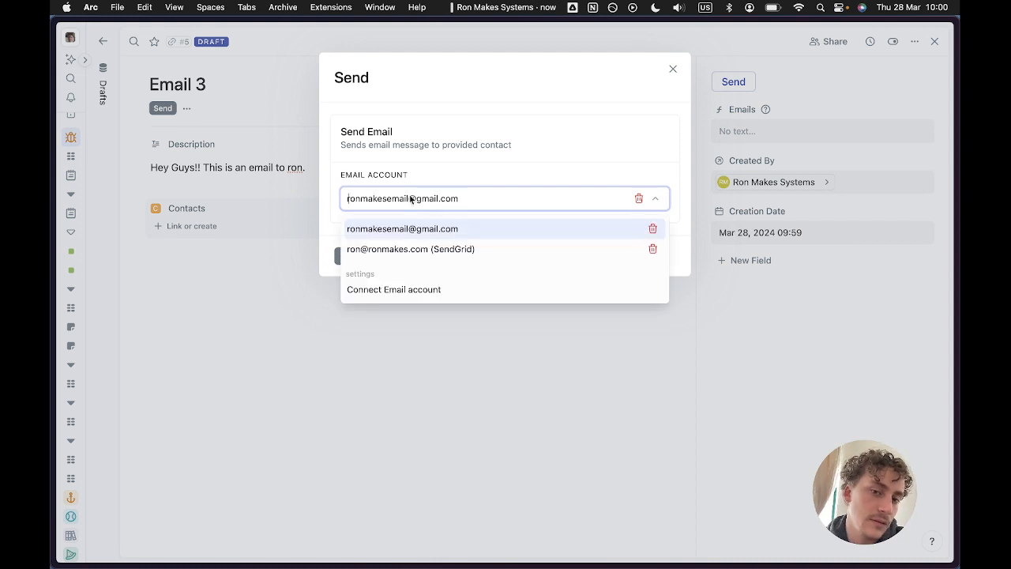
click(398, 249)
click(390, 202)
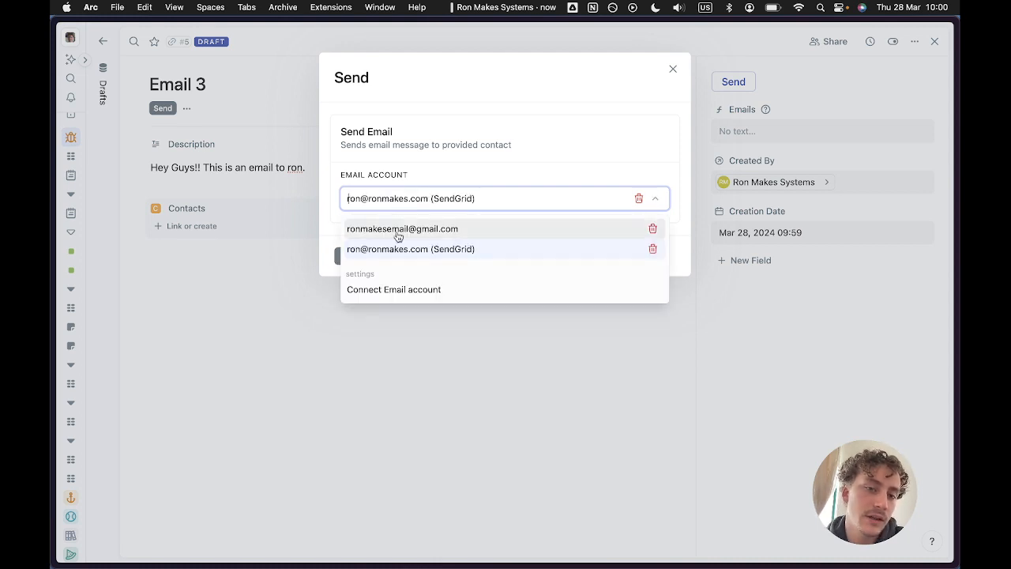
click(470, 229)
click(462, 204)
click(446, 227)
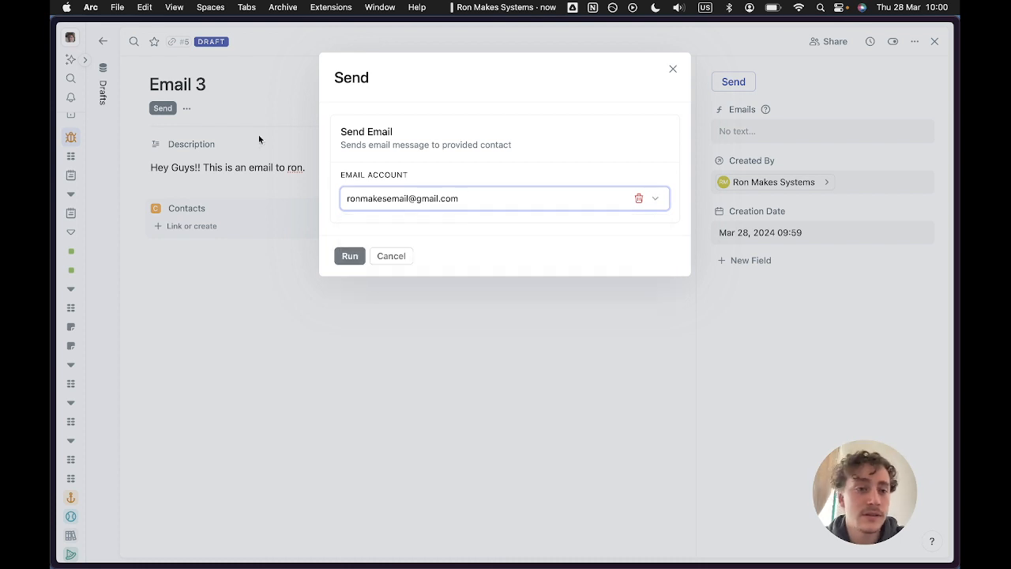
click(424, 200)
click(440, 249)
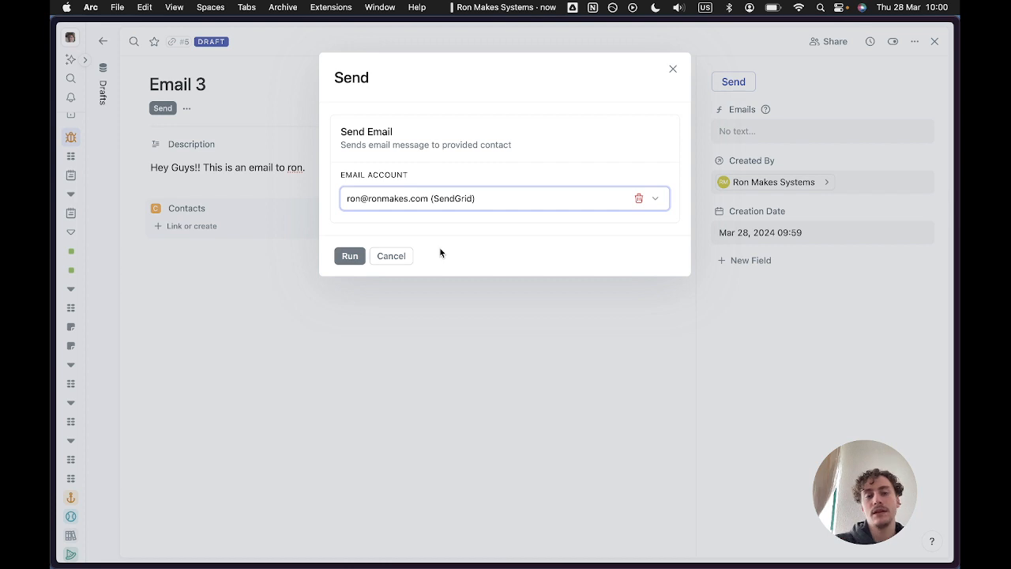
Choose the Gmail account as the sender and run the Send action.
click(418, 198)
click(403, 225)
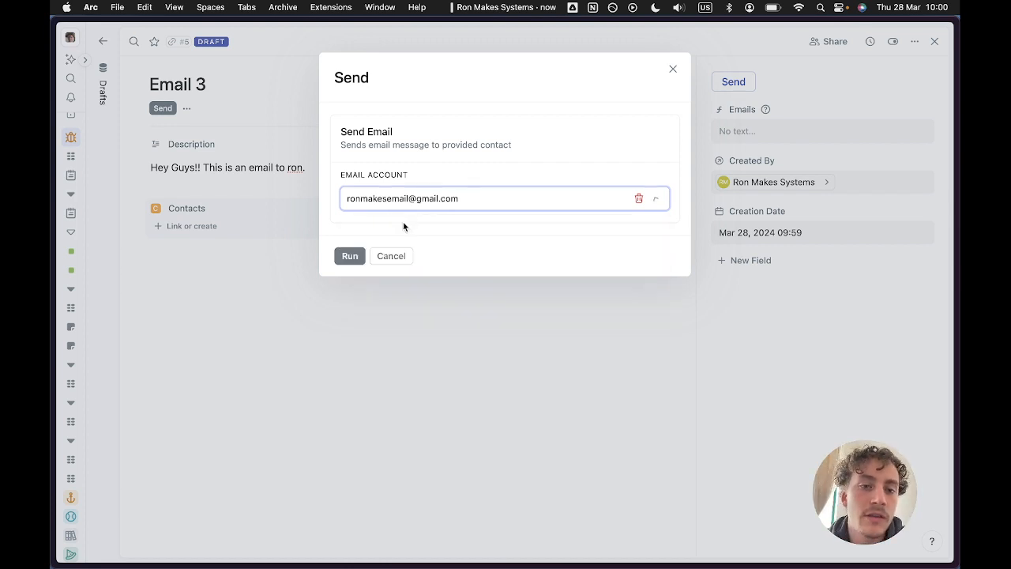
click(347, 256)
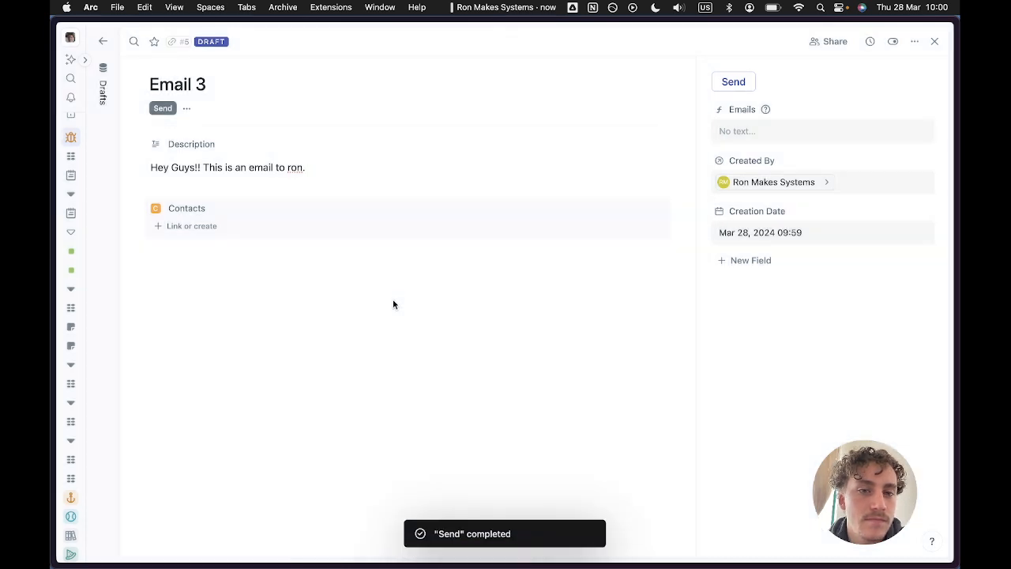
Go to the Message database, start a manual sync of the Email integration and close its sync settings.
click(109, 70)
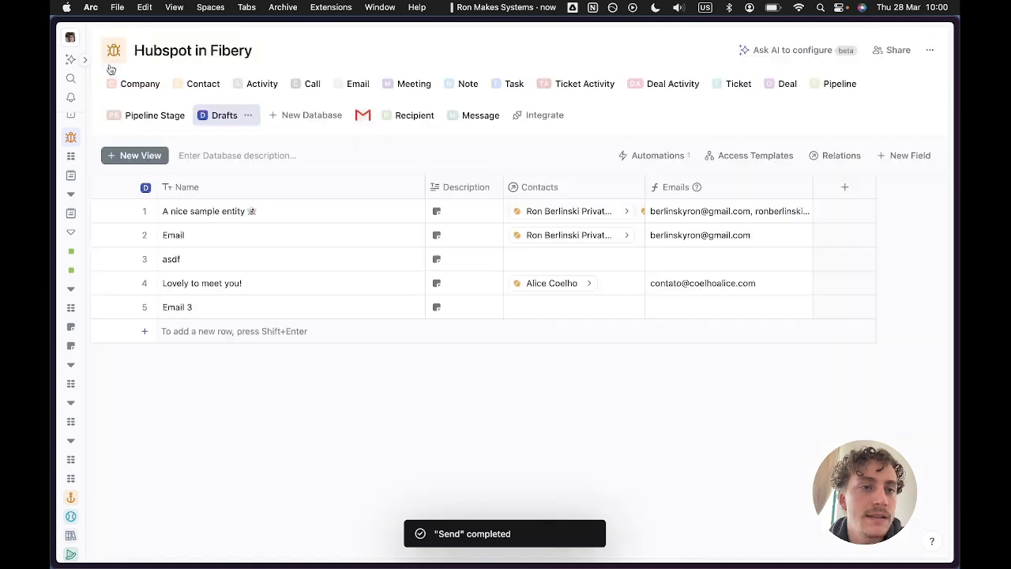
click(409, 124)
click(464, 117)
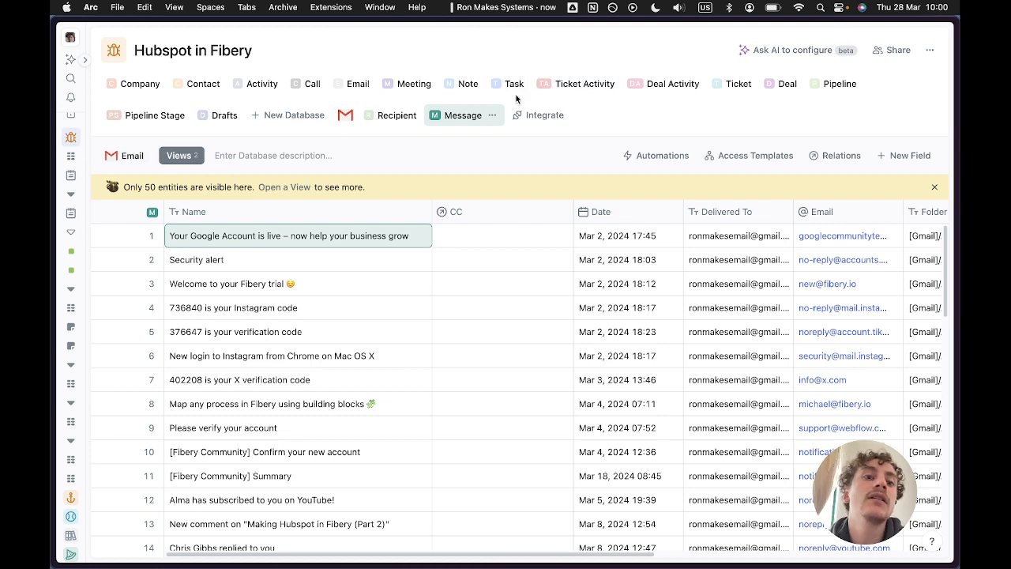
click(115, 155)
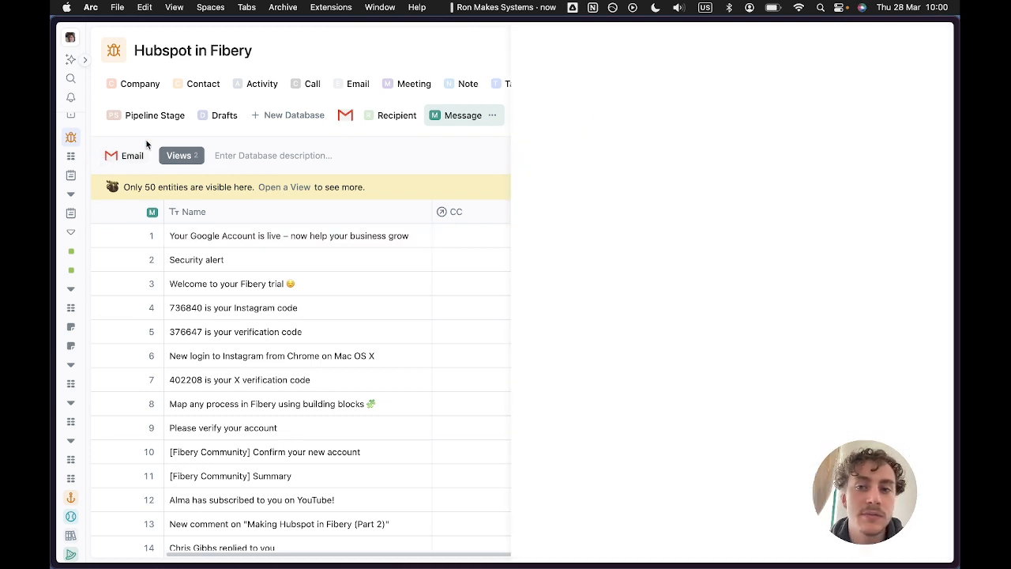
click(884, 86)
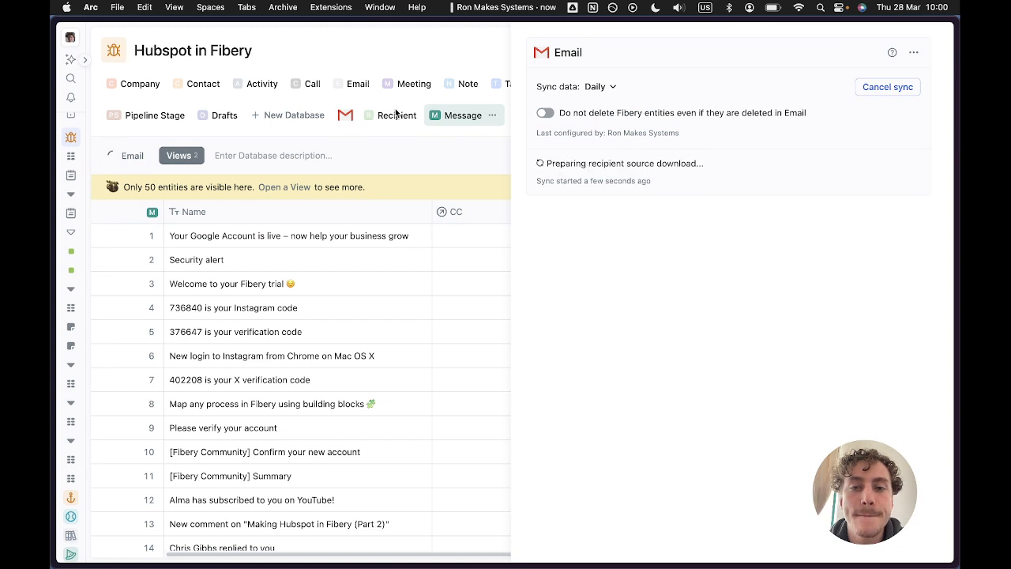
click(426, 52)
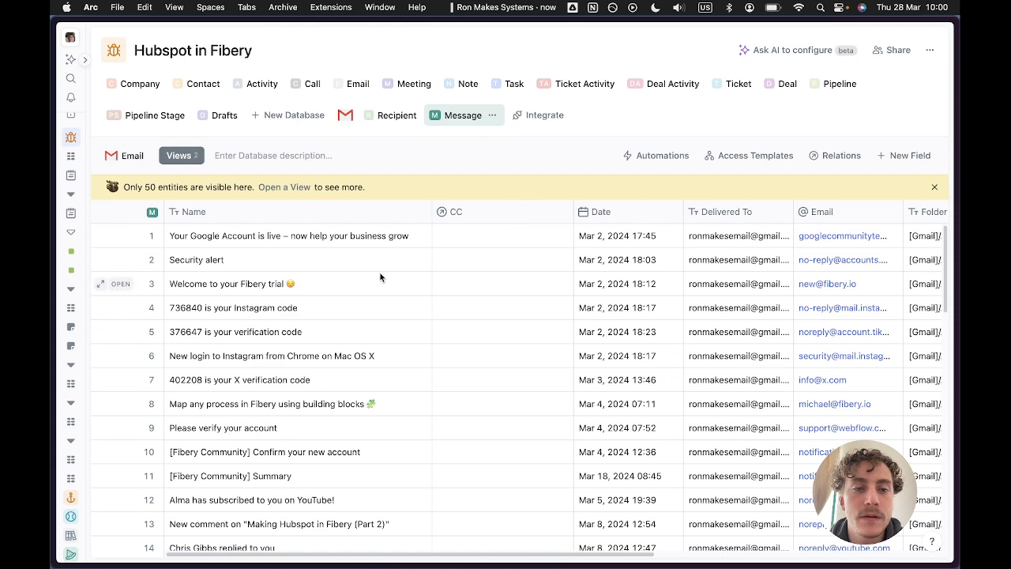
Open the first record in the Recipient database, decline the incoming call and review the full Messages (From) list.
click(395, 115)
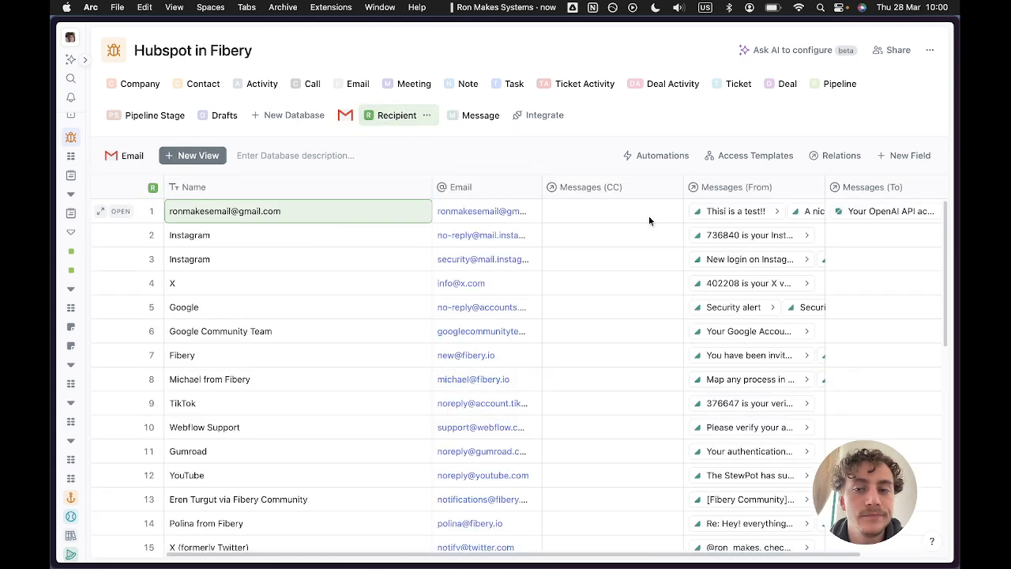
click(130, 213)
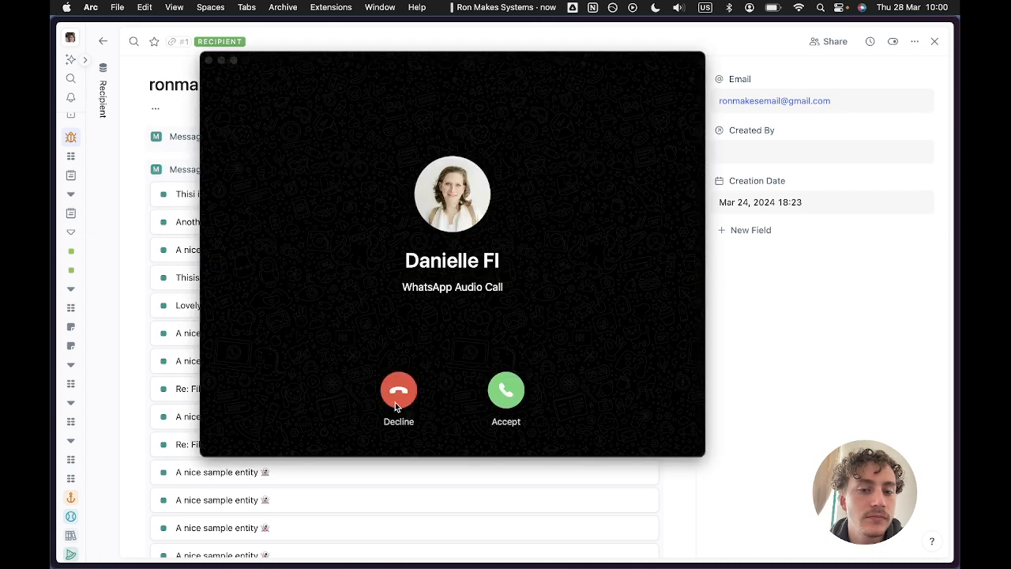
click(400, 401)
click(399, 391)
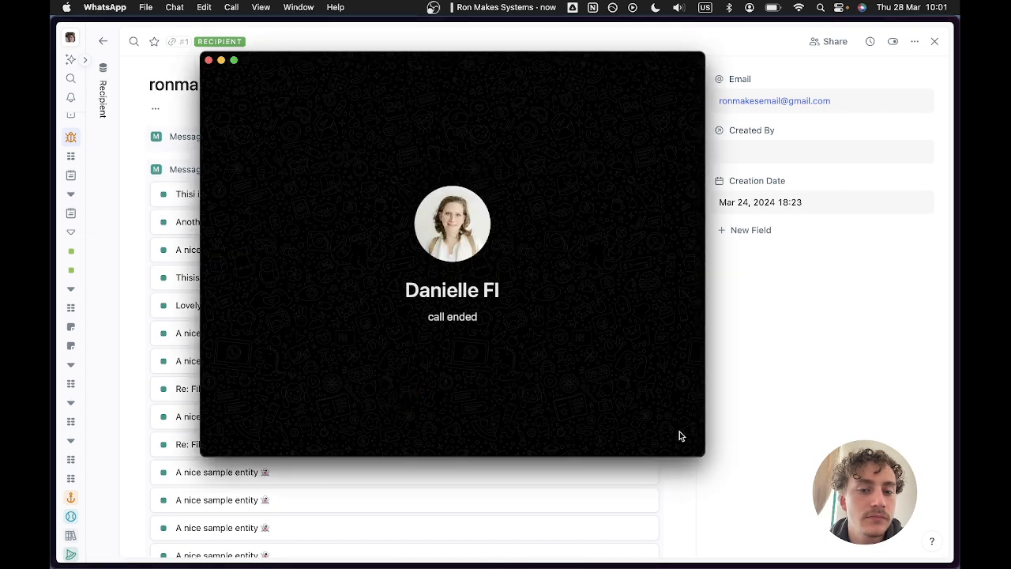
scroll(401, 414, down, 10)
scroll(403, 419, up, 5)
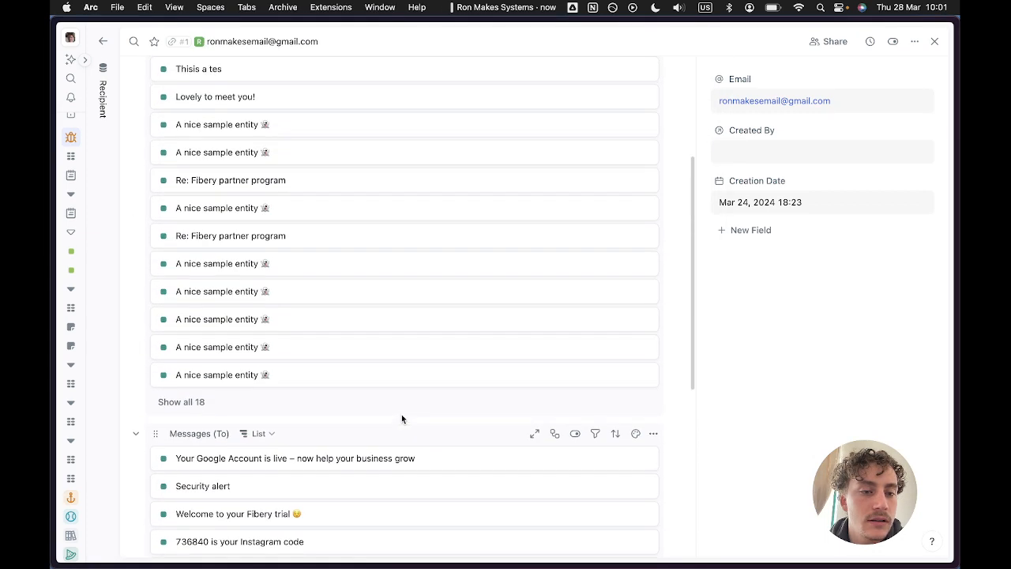
click(189, 394)
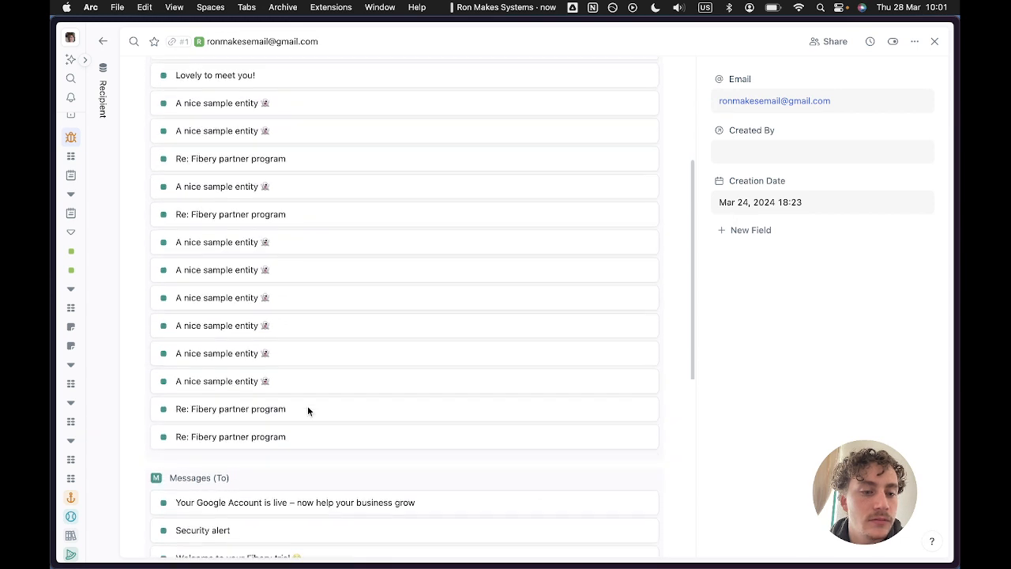
scroll(309, 408, up, 5)
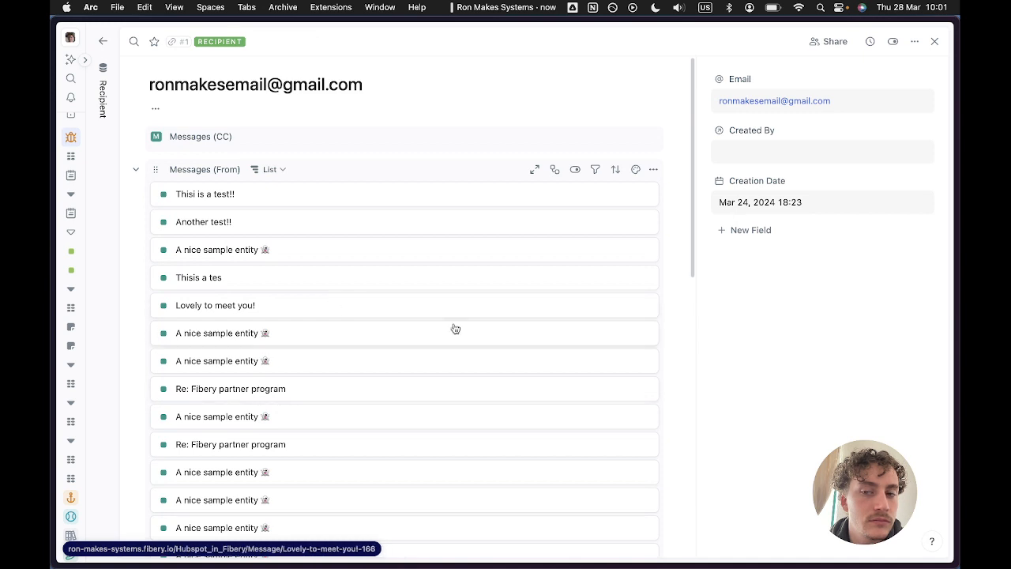
scroll(453, 328, down, 1)
Switch to Gmail in the personal browser space and refresh the inbox to check for the sent email.
mouse_move(53, 205)
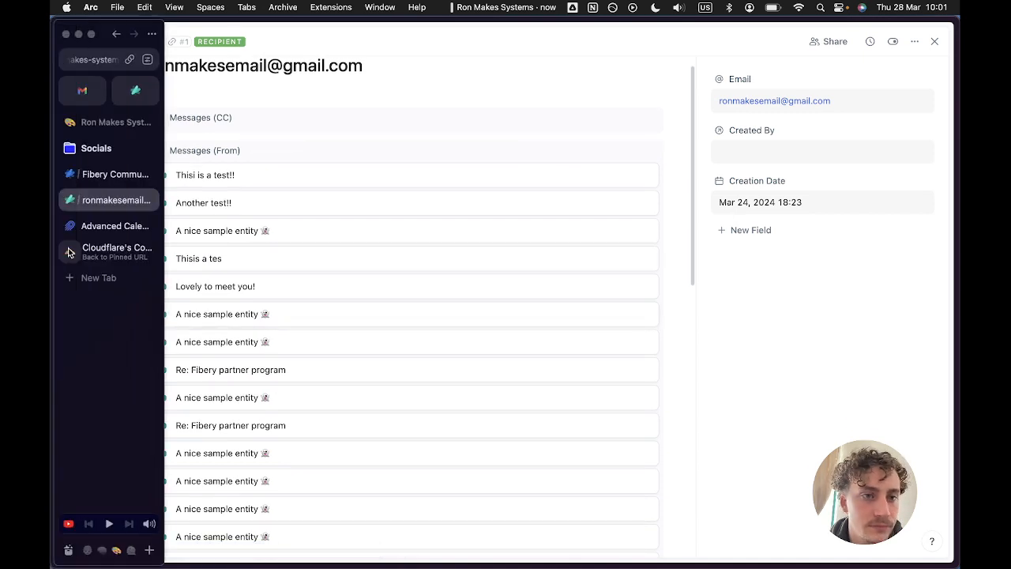
click(87, 550)
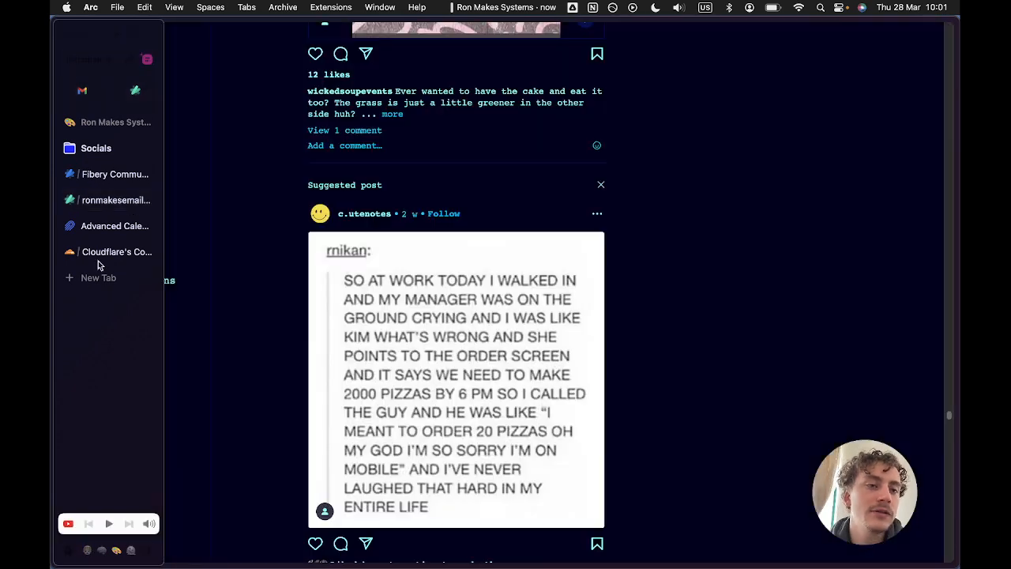
click(75, 92)
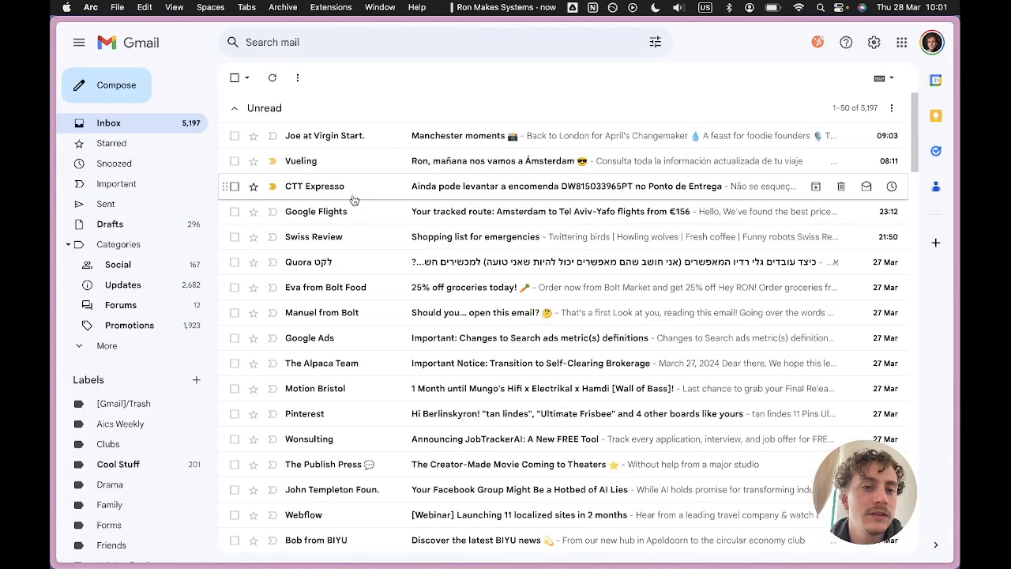
click(272, 79)
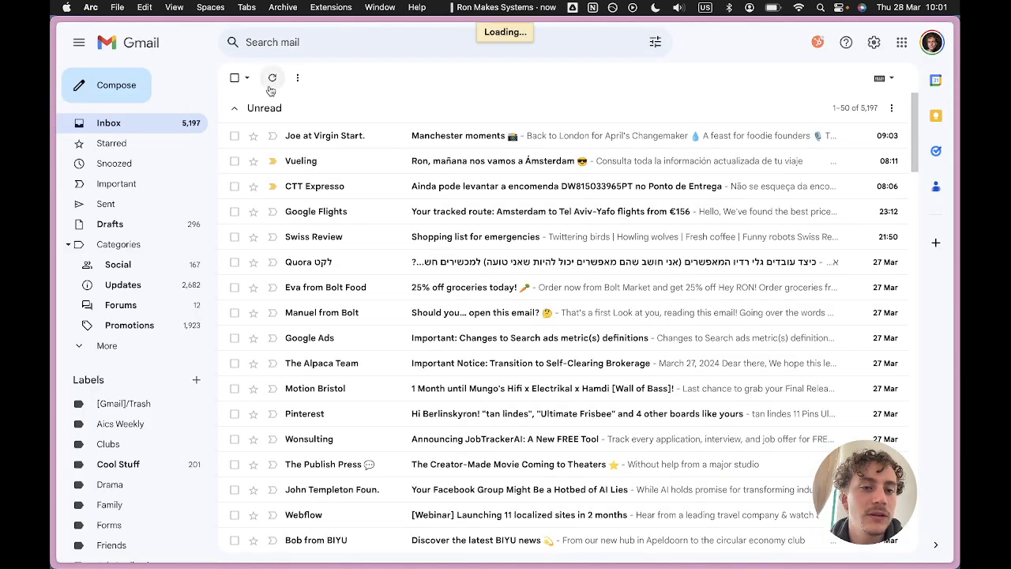
mouse_move(54, 545)
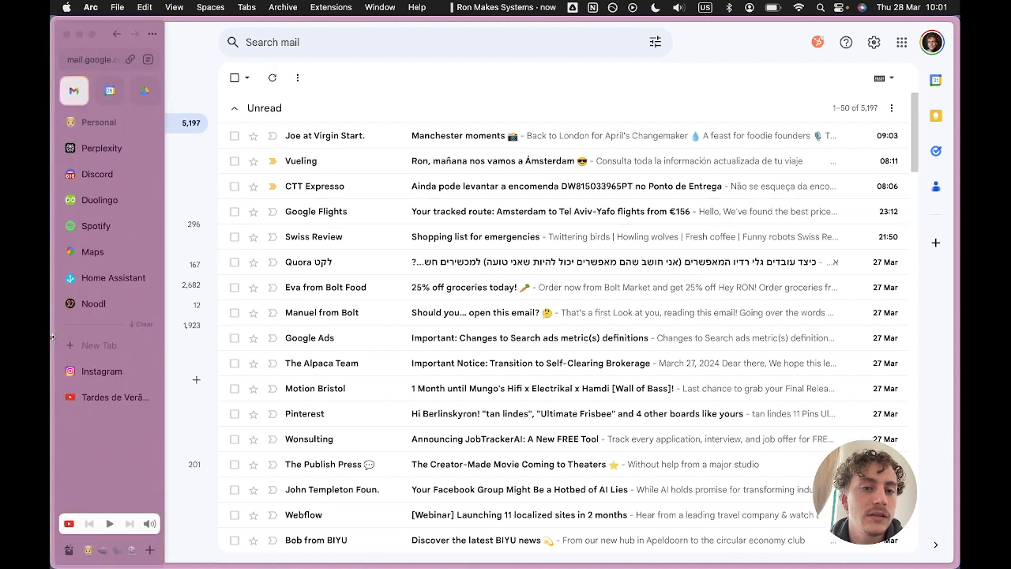
Switch back to the Fibery browser space, leave the open recipient record and go to the Drafts database.
click(117, 555)
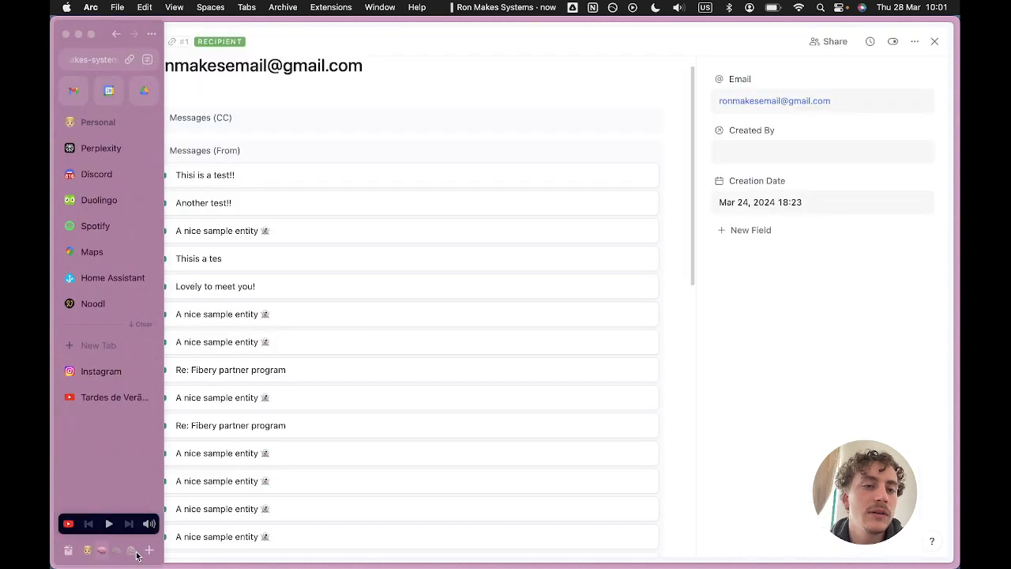
click(133, 554)
scroll(145, 458, left, 5)
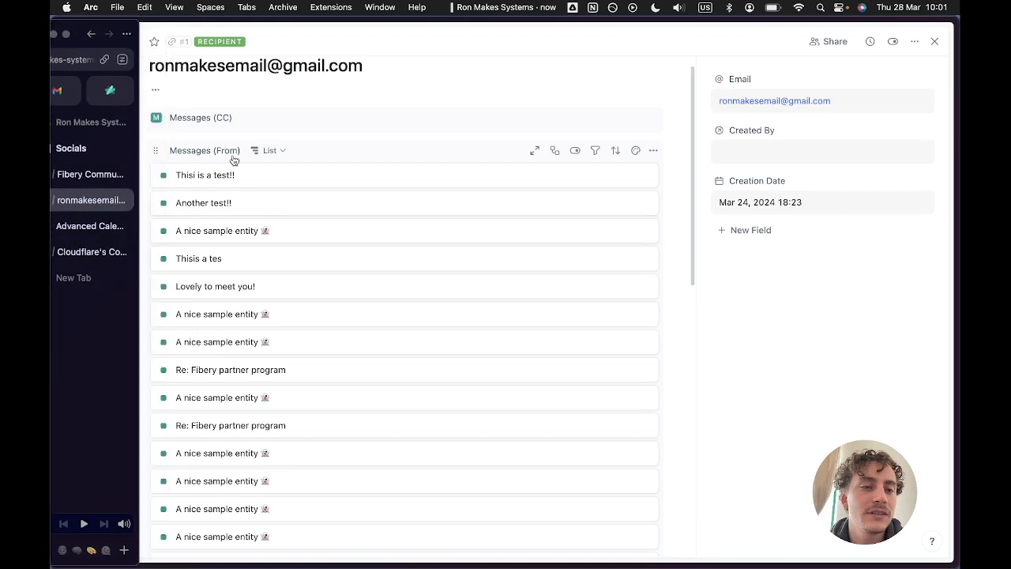
click(113, 92)
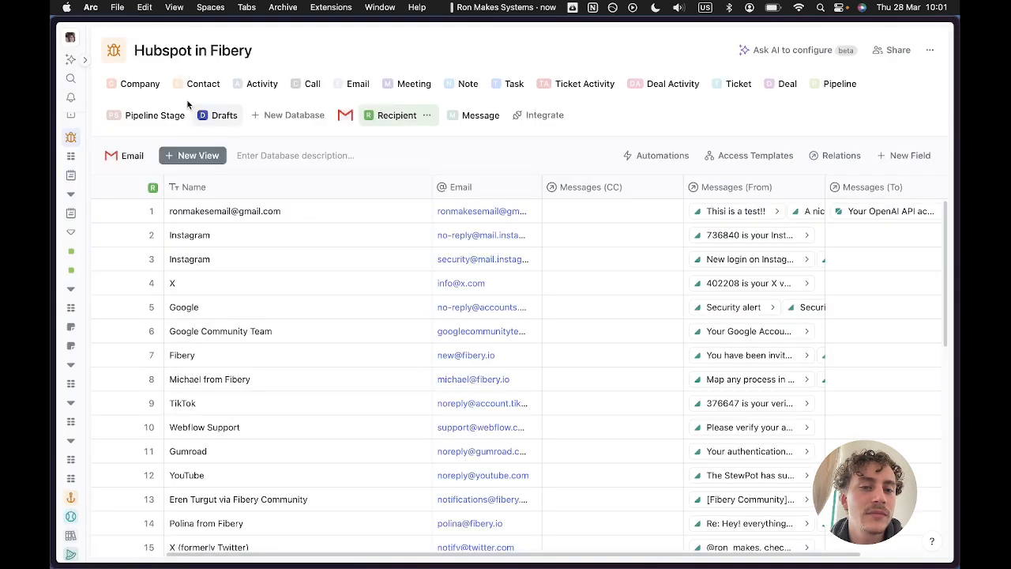
click(213, 117)
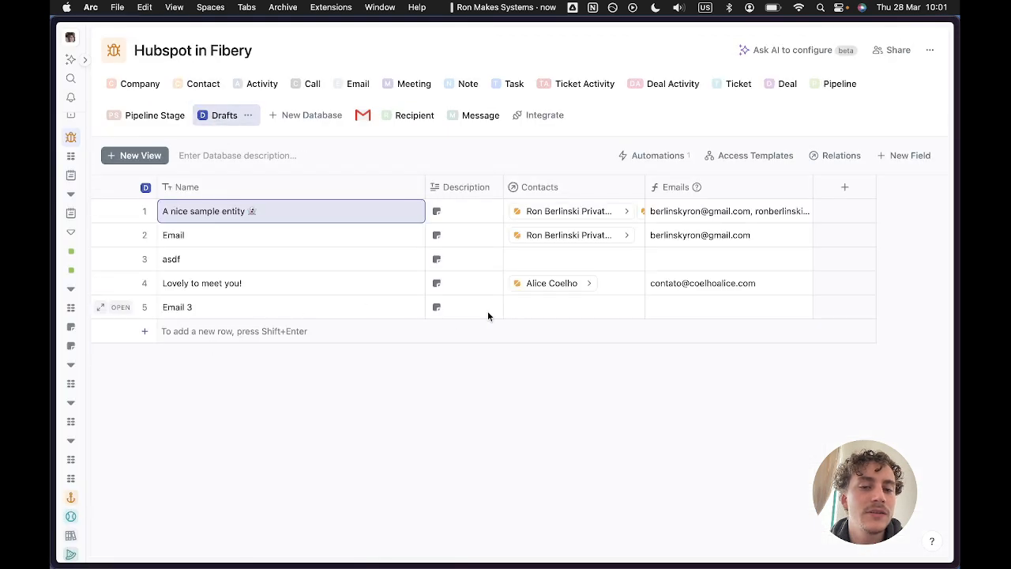
Add an empty row to the Drafts database and open the Email 3 draft.
click(532, 308)
click(549, 307)
click(342, 342)
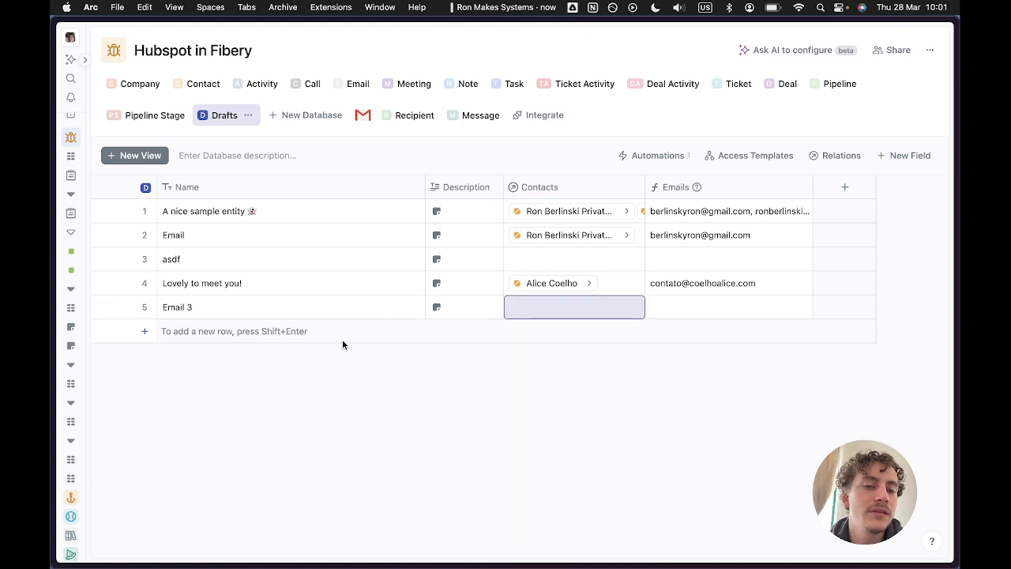
click(135, 337)
click(120, 306)
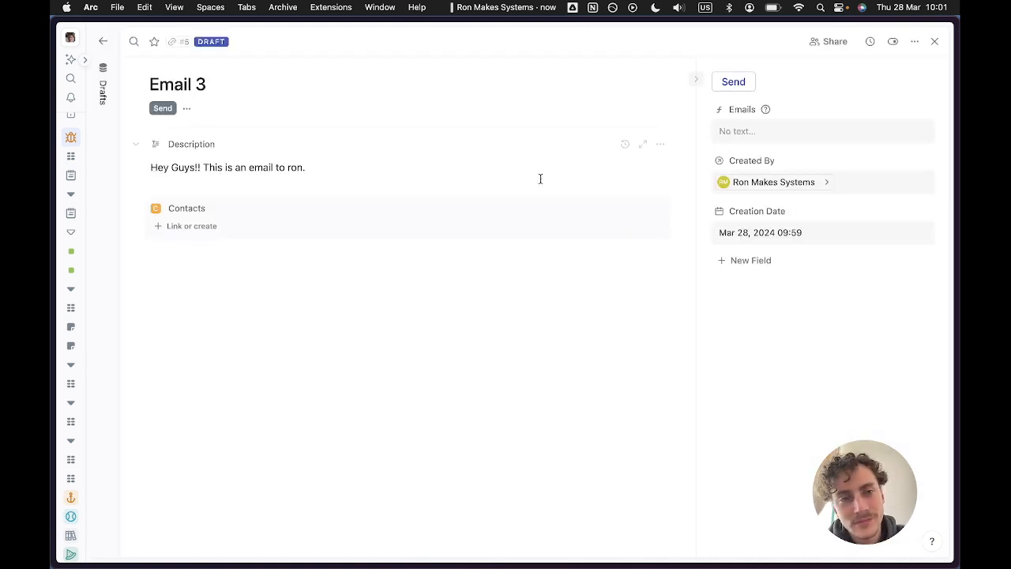
Link existing contacts #4 and #5 to the Email 3 draft.
click(190, 228)
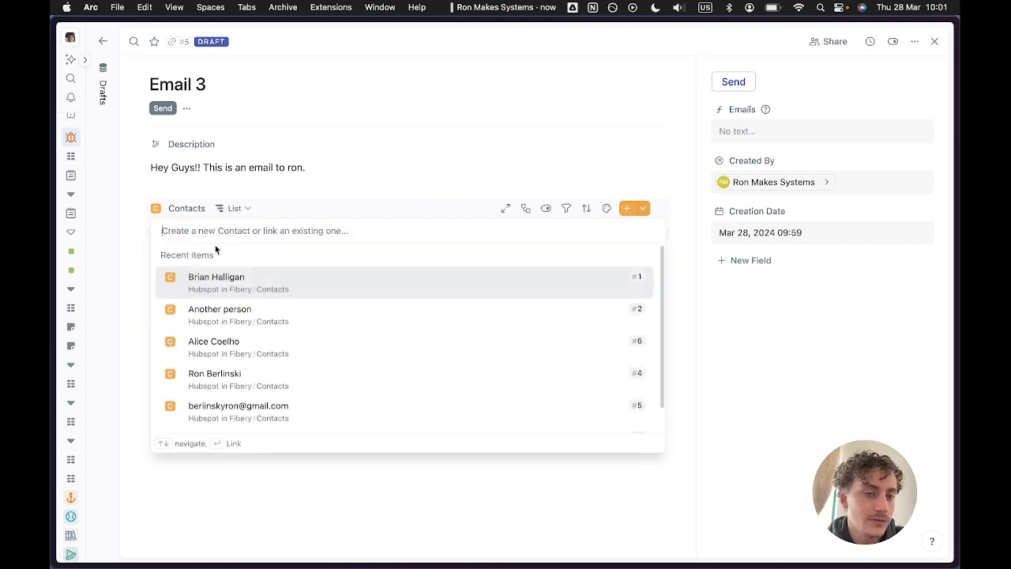
click(241, 384)
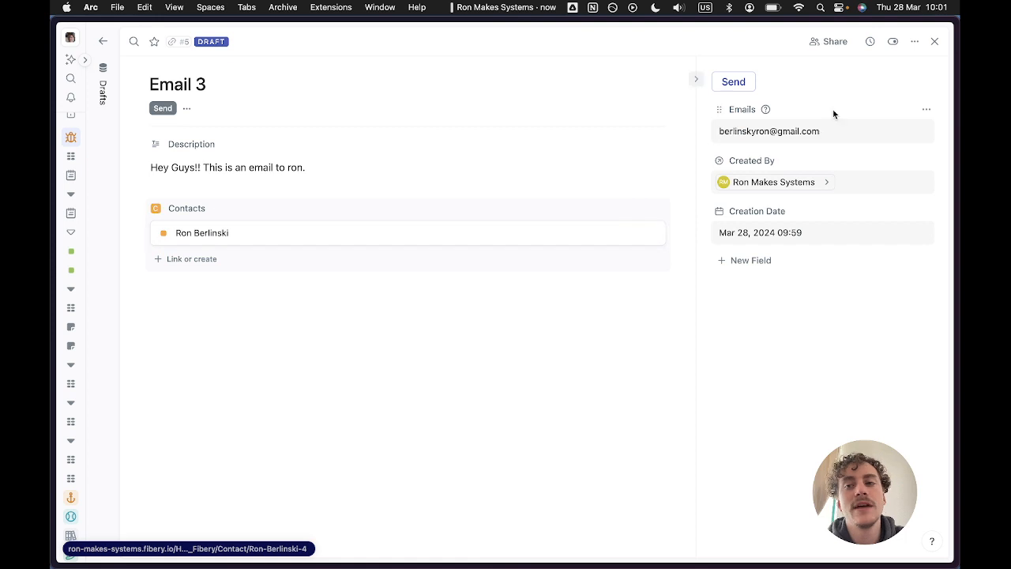
click(190, 259)
scroll(292, 424, down, 1)
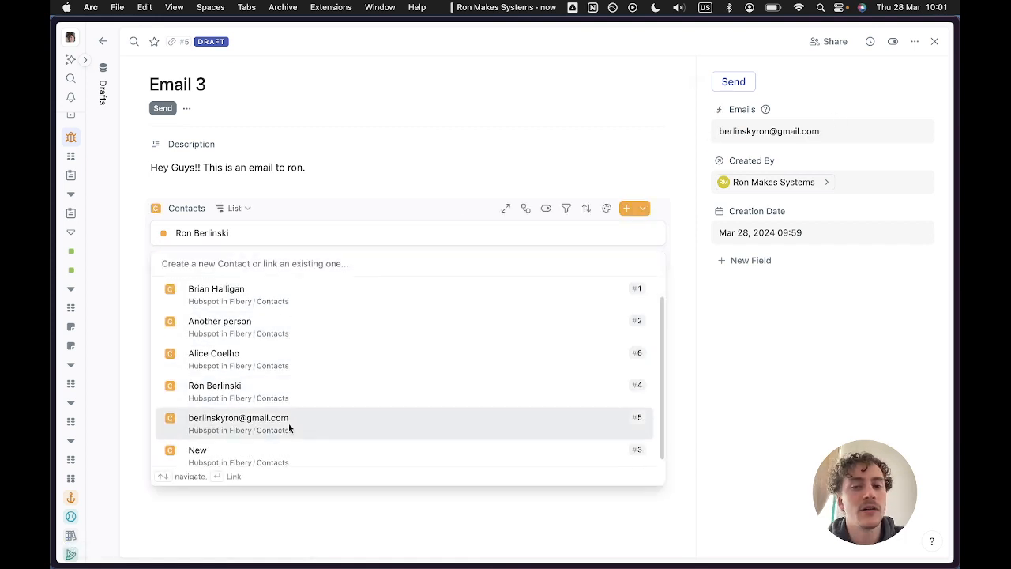
click(288, 422)
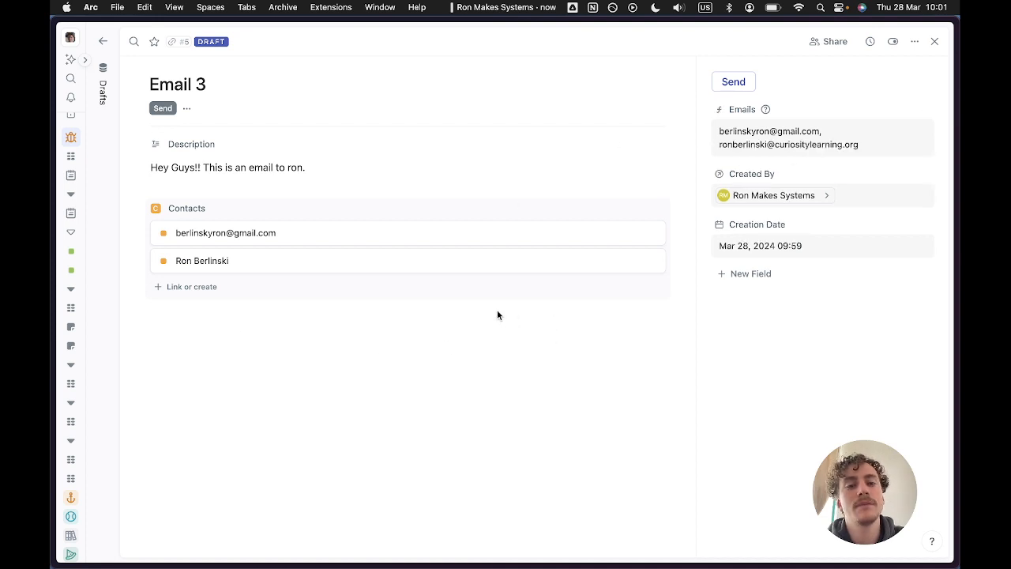
Run the Send action on the Email 3 draft with the Gmail account as the sender.
click(732, 83)
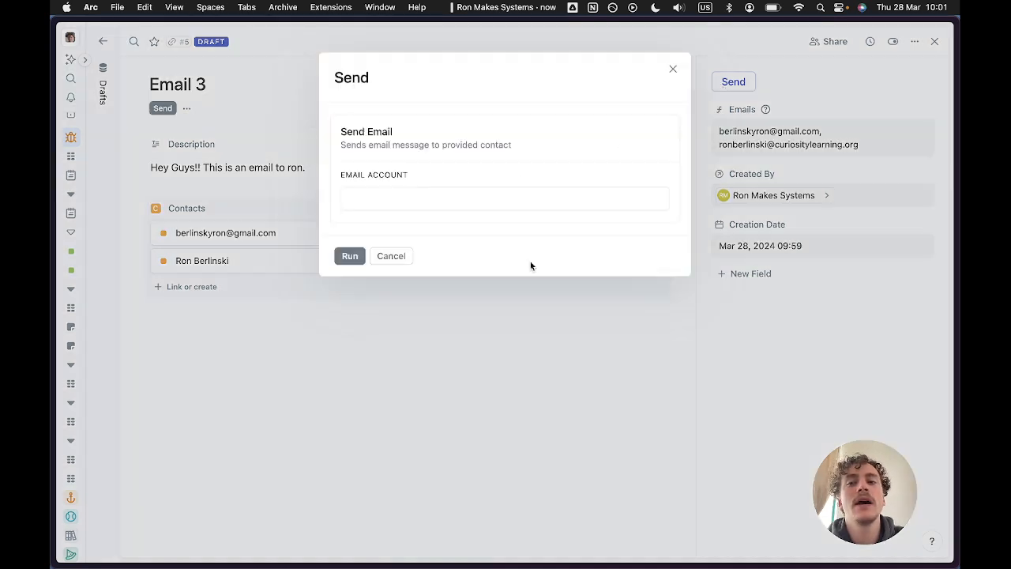
click(354, 203)
click(384, 241)
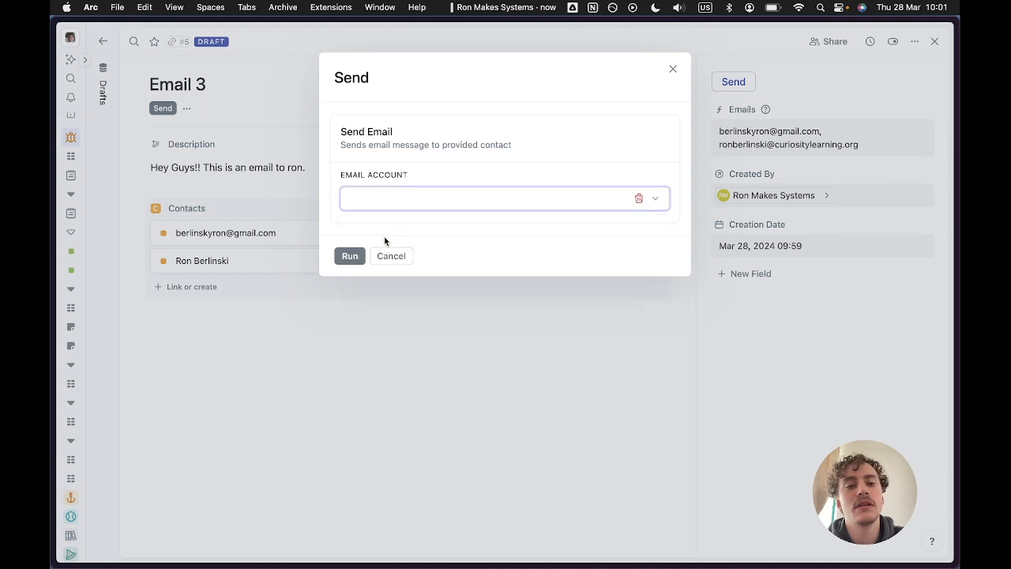
click(350, 256)
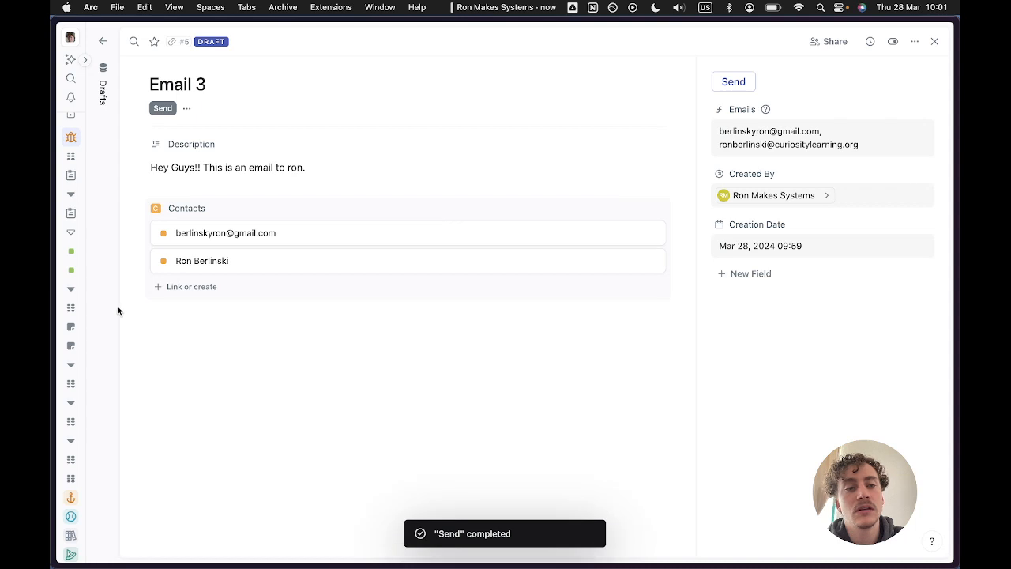
Switch to Gmail in the personal browser space and open the received Email 3 message.
mouse_move(56, 417)
click(82, 90)
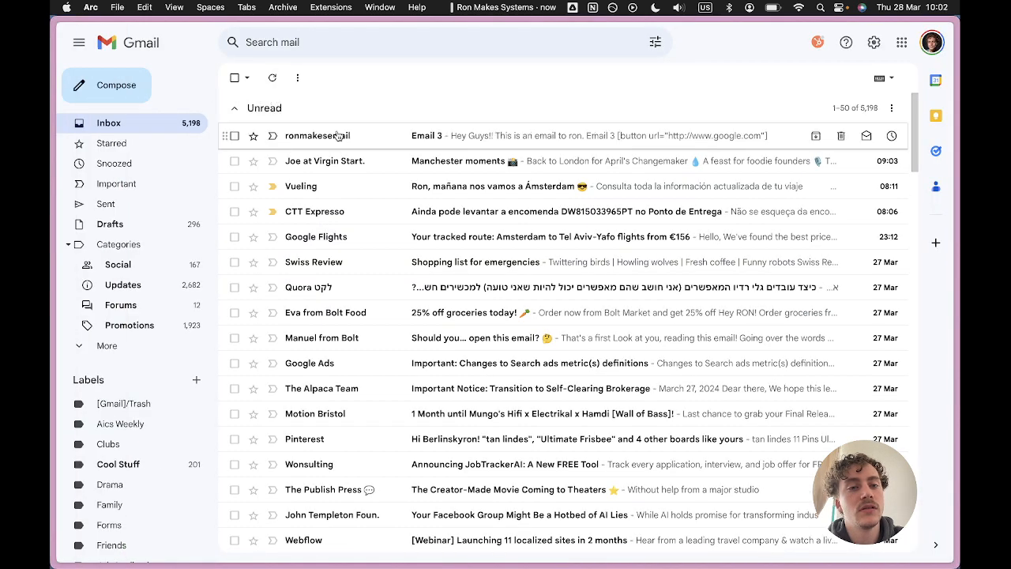
click(338, 136)
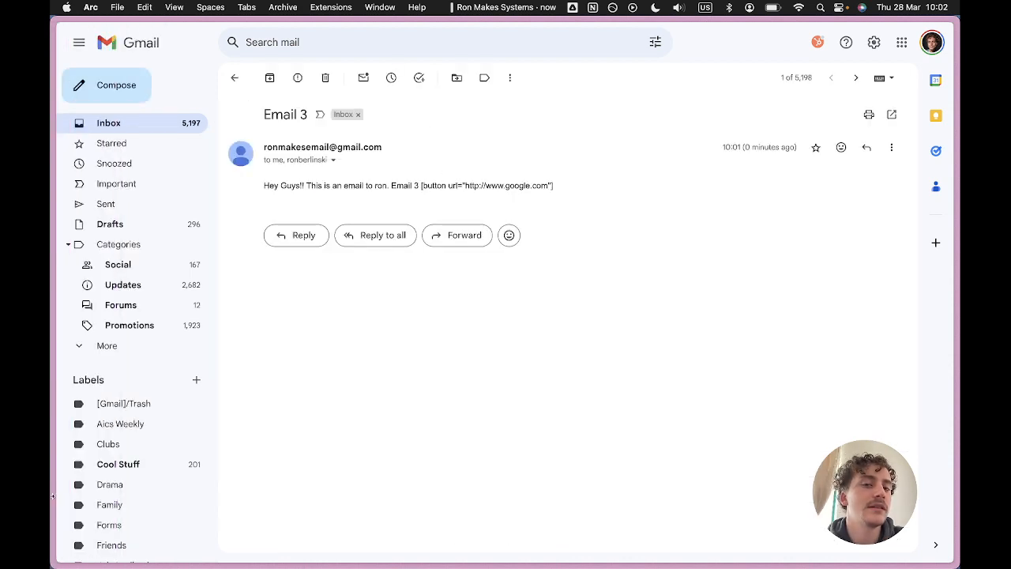
Return to the Fibery browser space and go from the Email 3 draft back to the Drafts database.
mouse_move(52, 545)
click(102, 551)
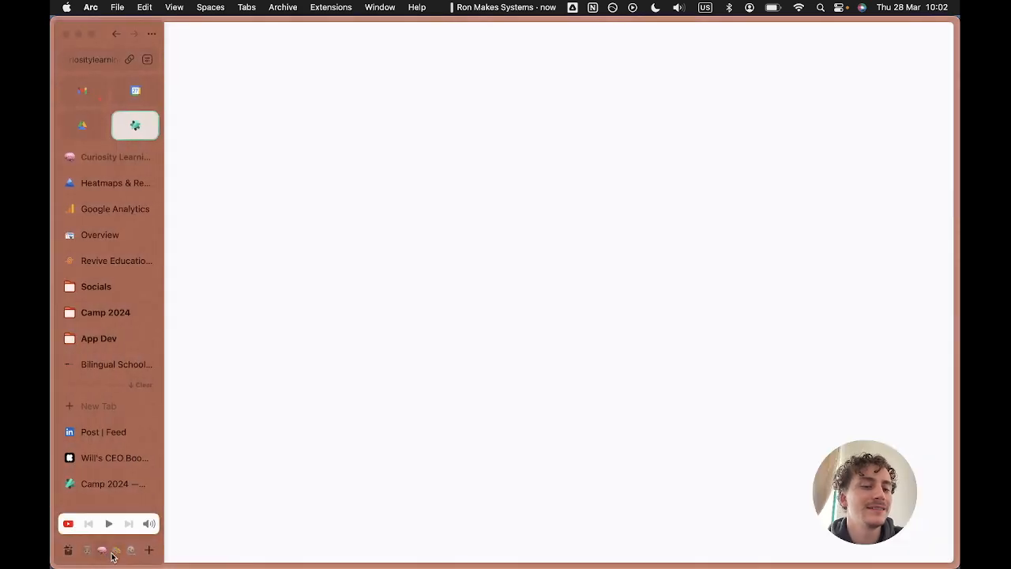
click(116, 551)
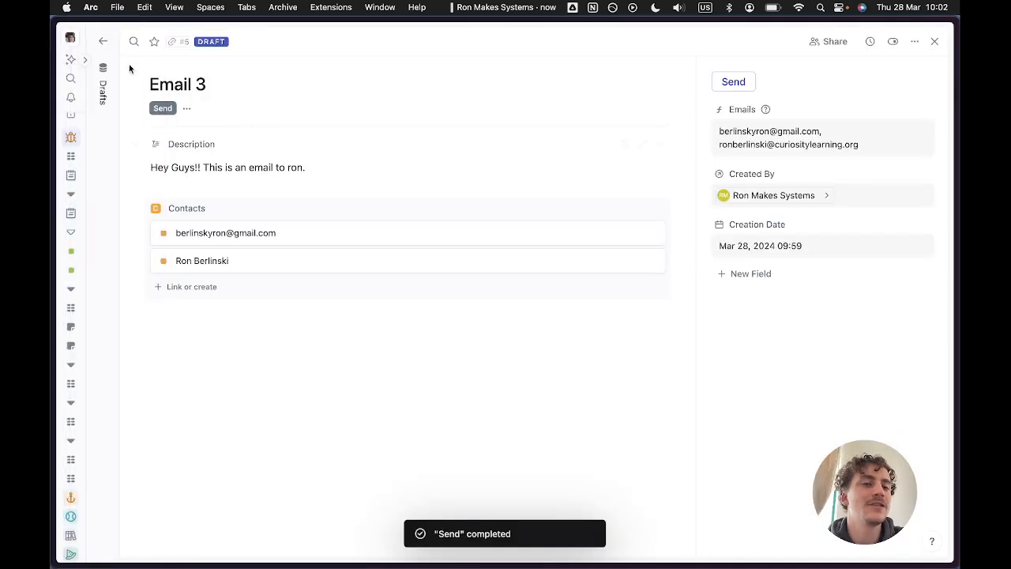
click(103, 63)
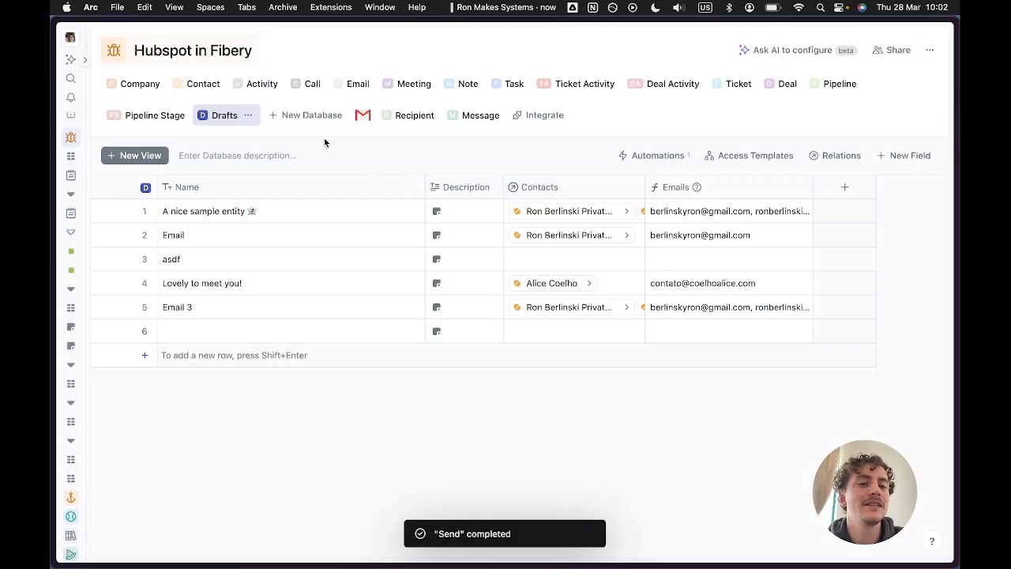
Go to the Recipient database, start a manual sync of the Email integration and close its sync settings.
click(404, 117)
click(126, 156)
click(887, 87)
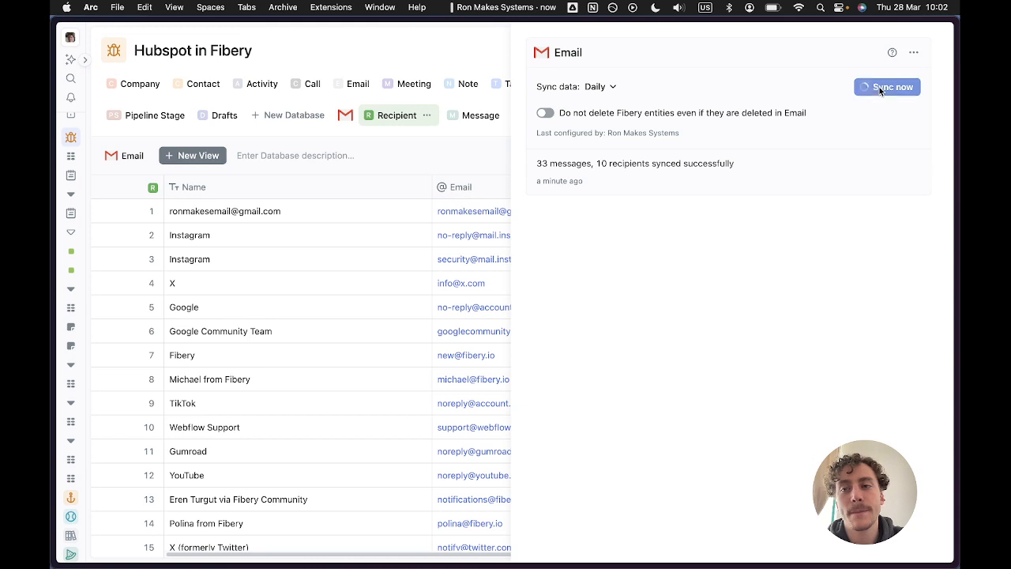
click(427, 158)
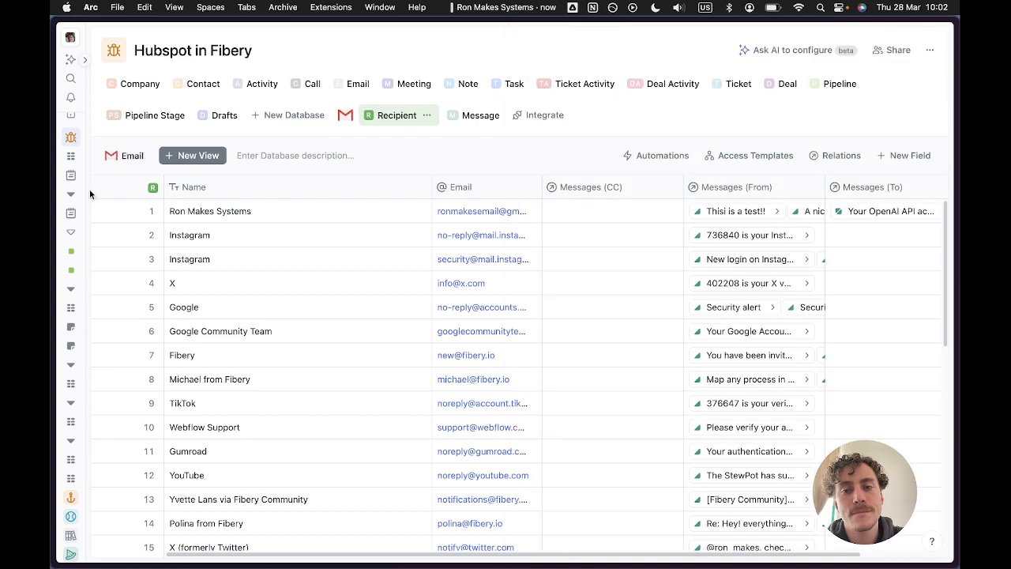
Open the first recipient, expand its Messages (From) list, check the recipients of the Email 3 message and return to the Recipient table.
click(131, 211)
scroll(333, 330, down, 10)
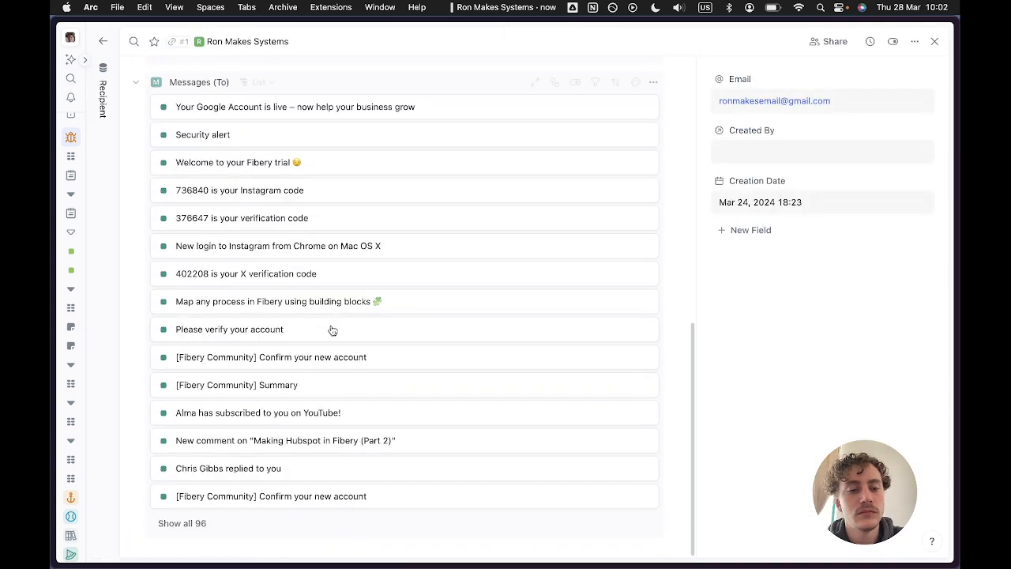
scroll(333, 324, up, 5)
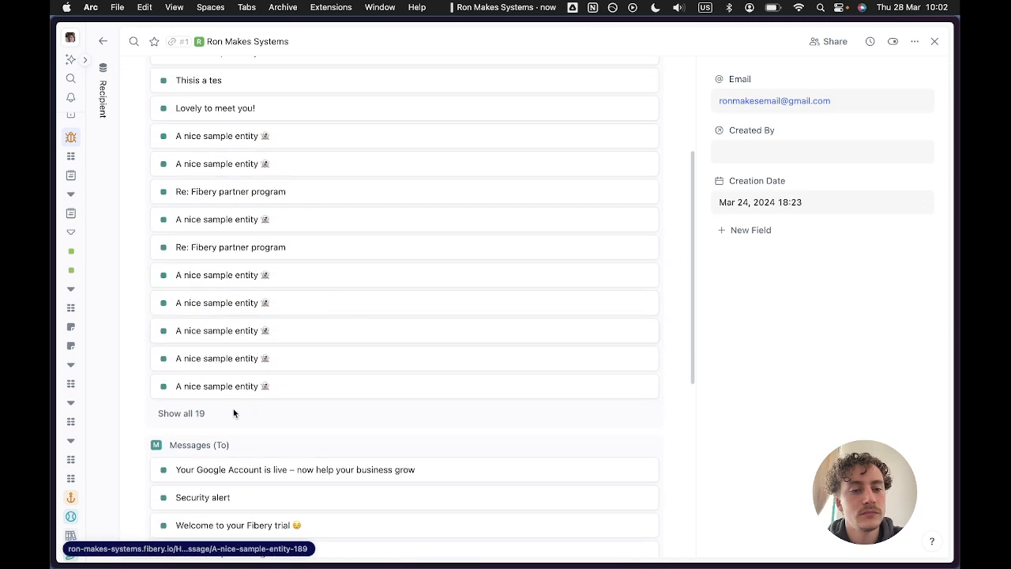
click(211, 412)
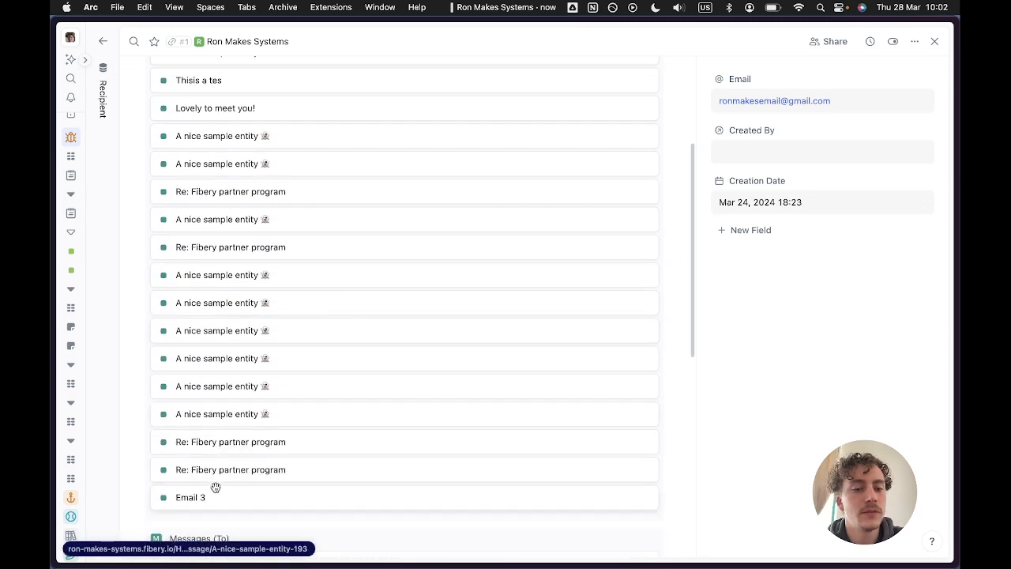
click(225, 494)
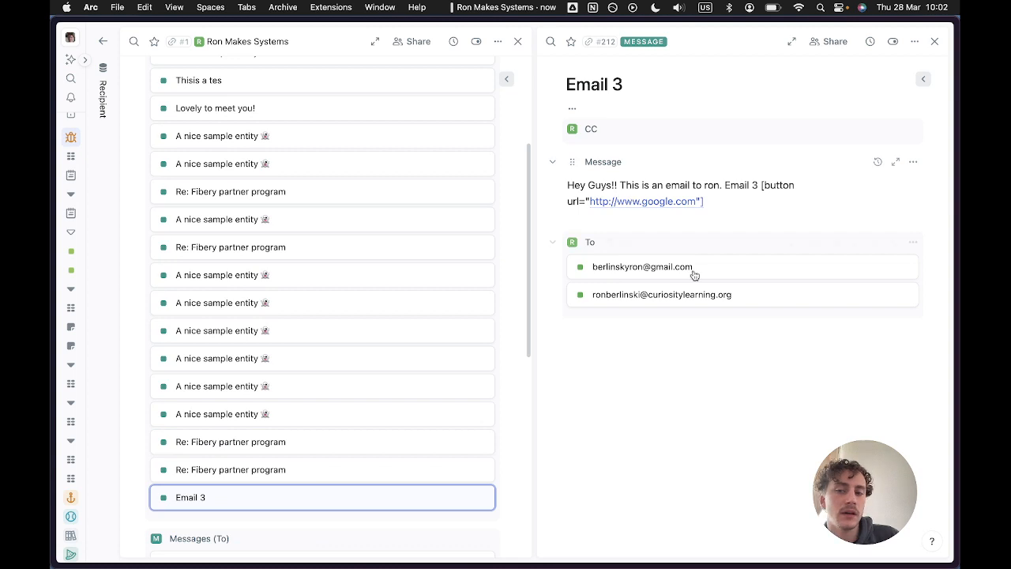
click(935, 41)
click(121, 87)
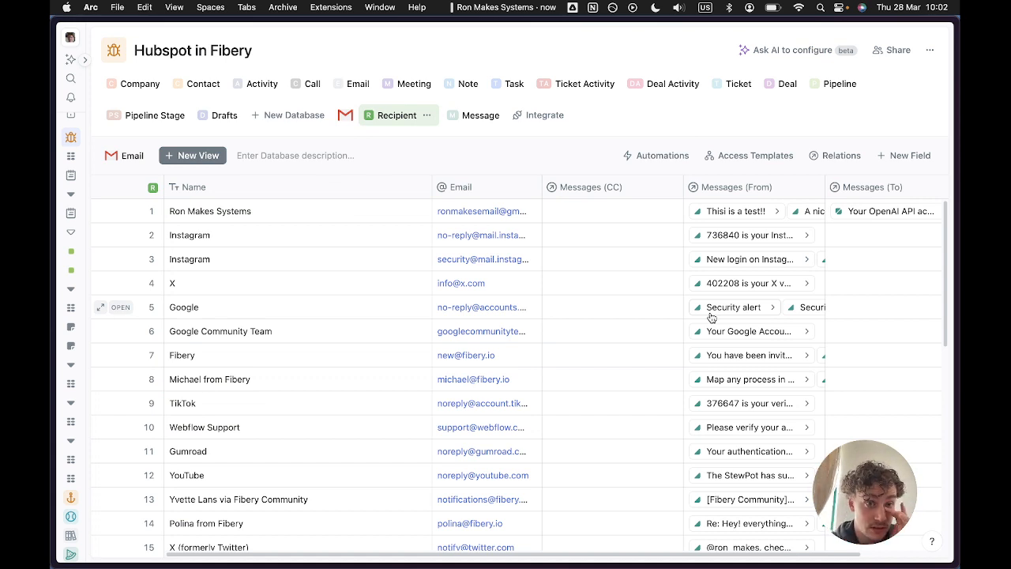
Compare the tables of the Drafts, Recipient and Message databases, finishing in Drafts.
click(220, 120)
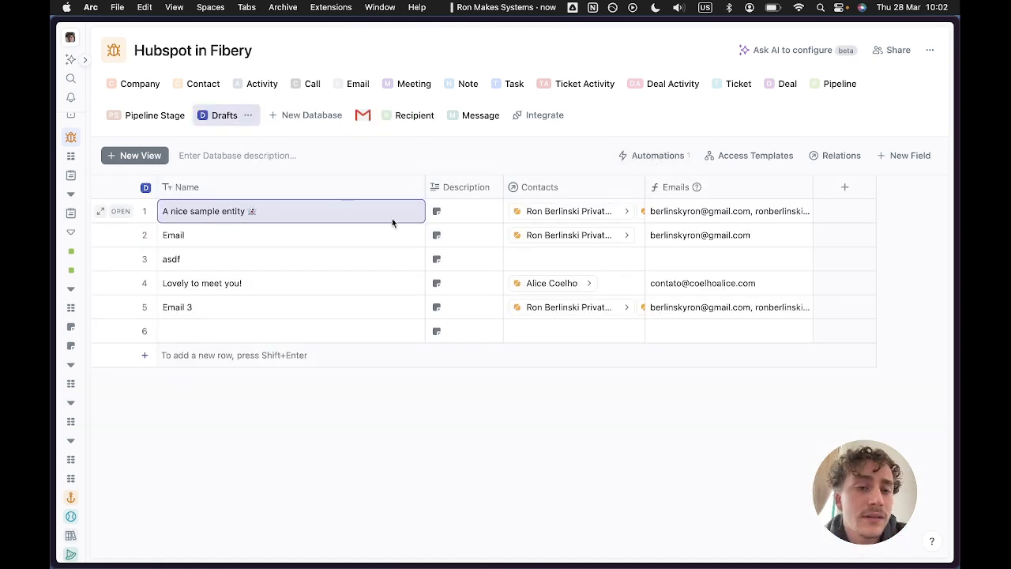
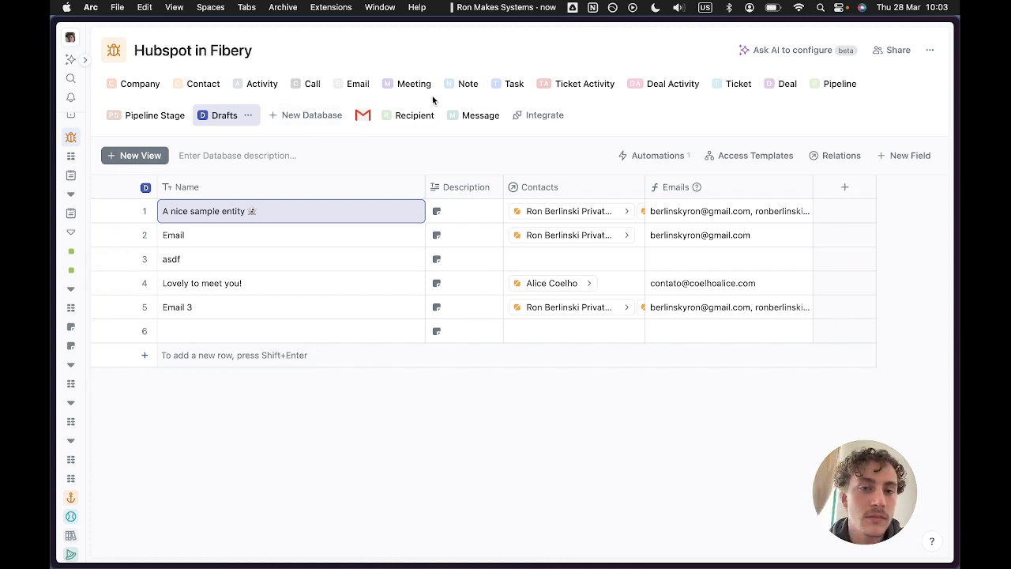
click(395, 115)
click(474, 117)
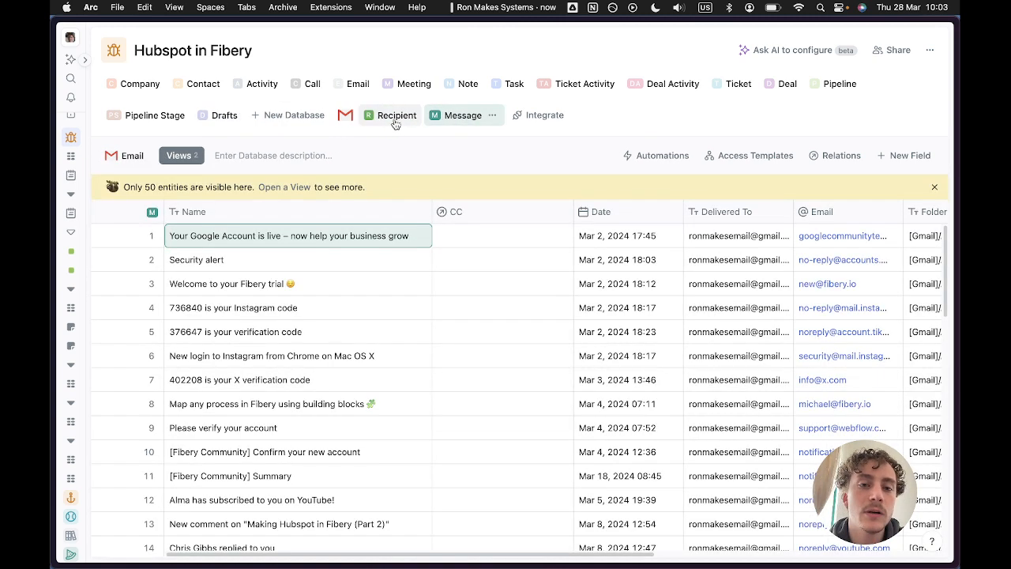
click(390, 123)
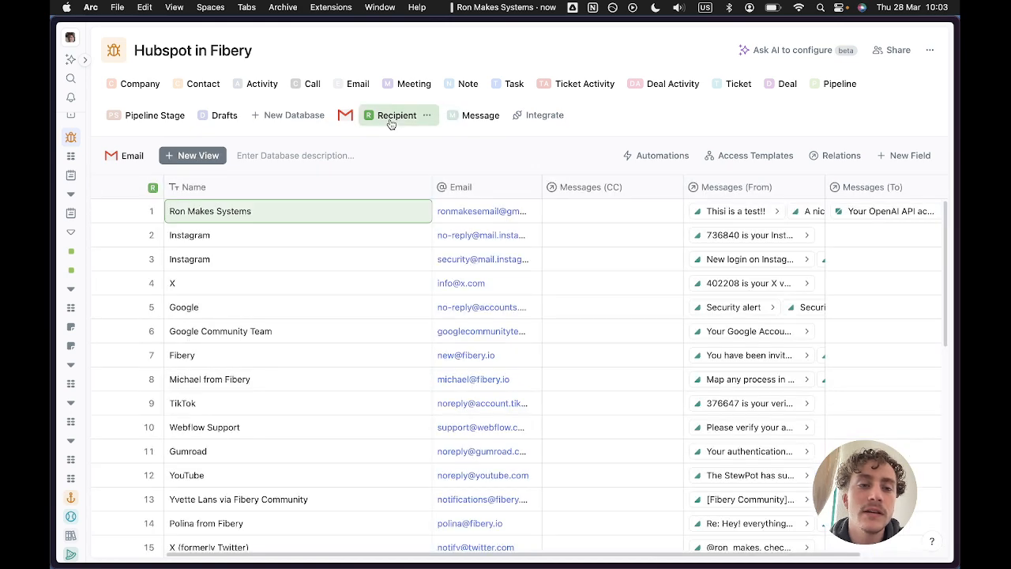
click(225, 115)
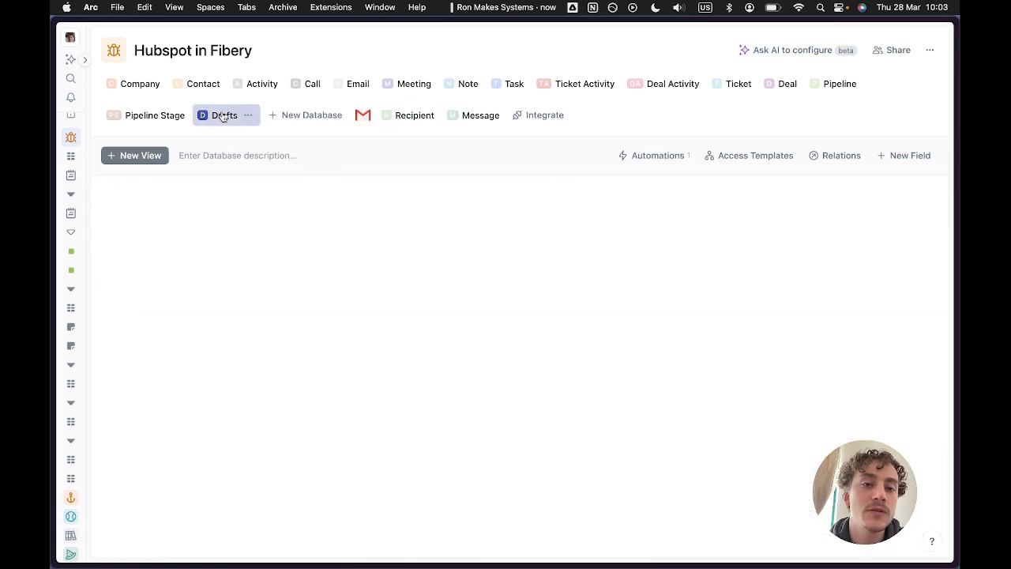
click(403, 116)
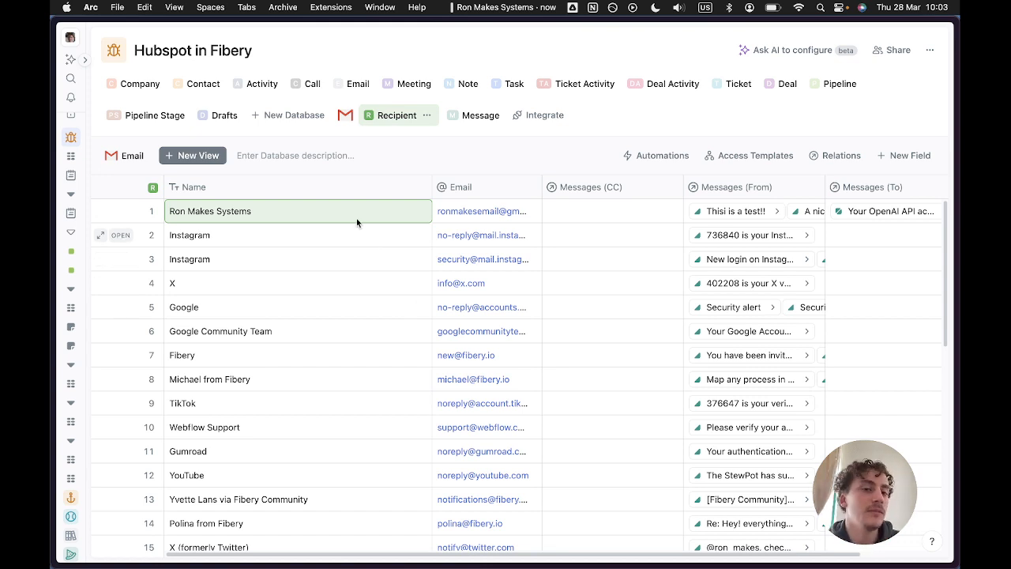
click(224, 116)
click(404, 115)
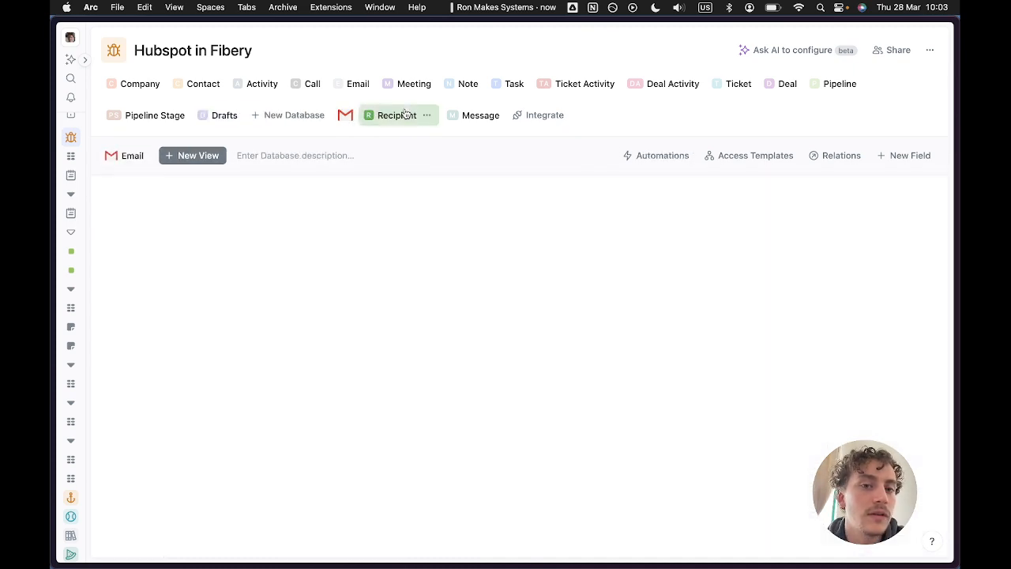
click(466, 115)
click(396, 116)
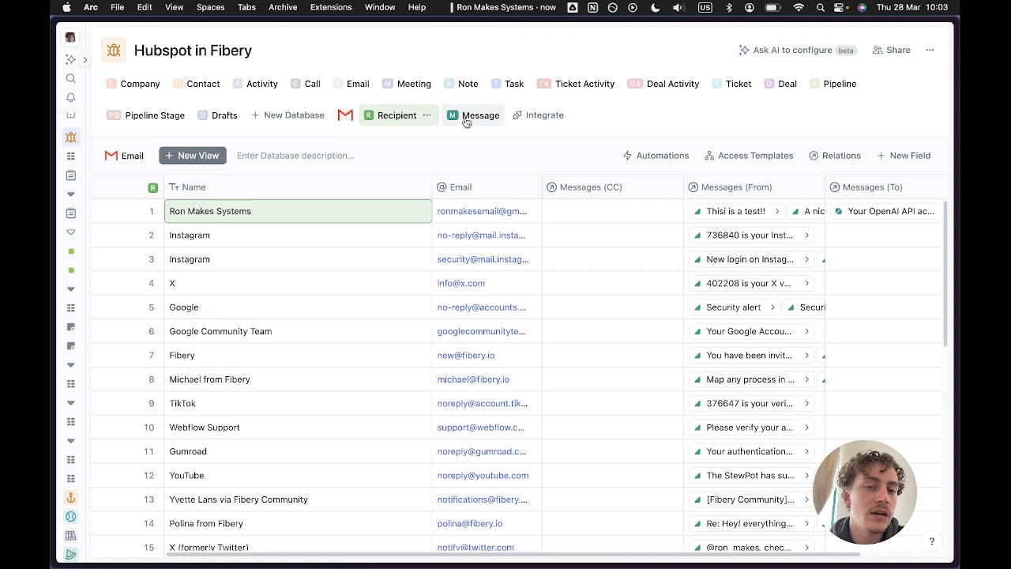
click(456, 116)
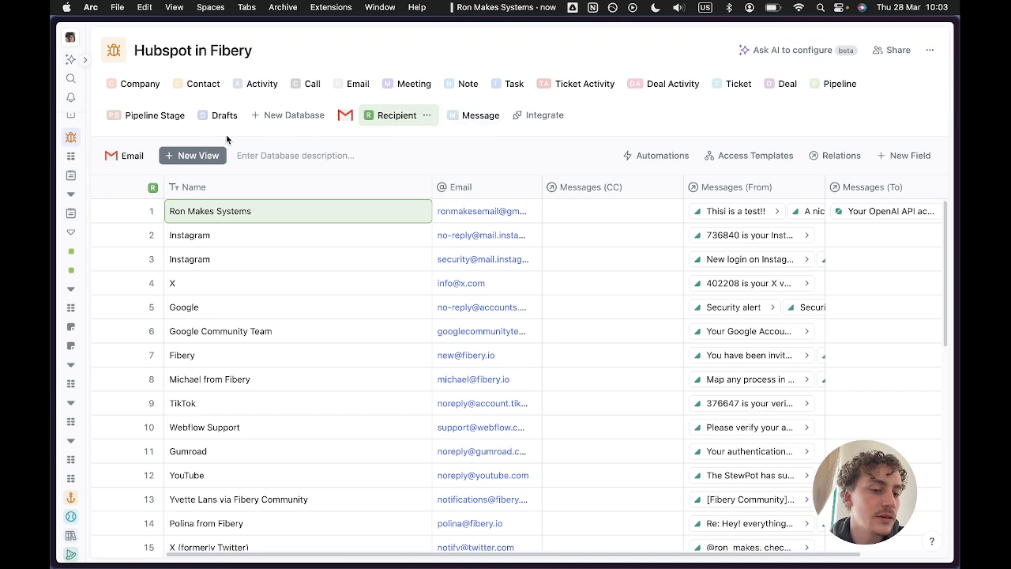
click(208, 119)
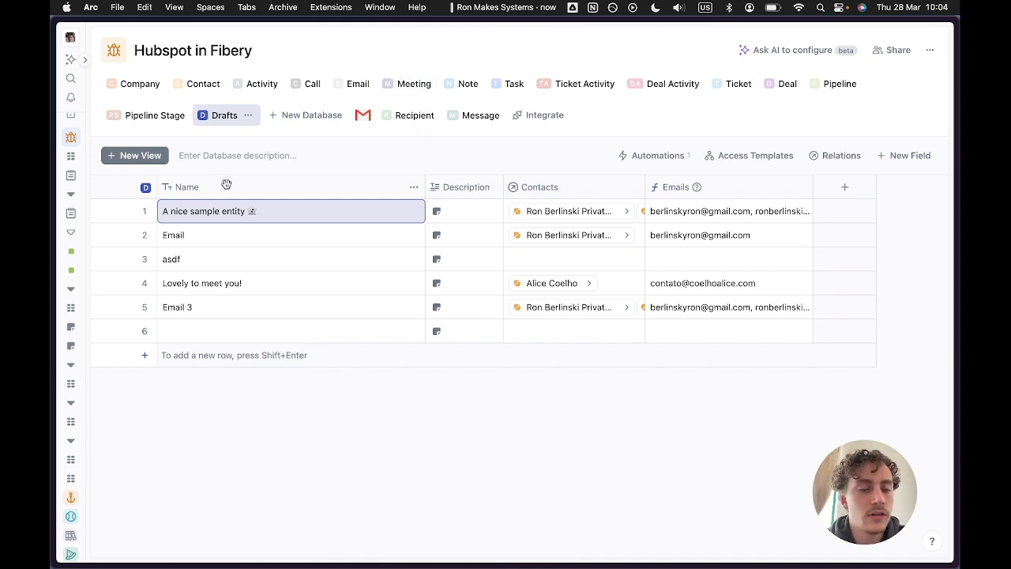
Open the first record of the Contact database and arrange its header fields in a compact inline row.
click(204, 84)
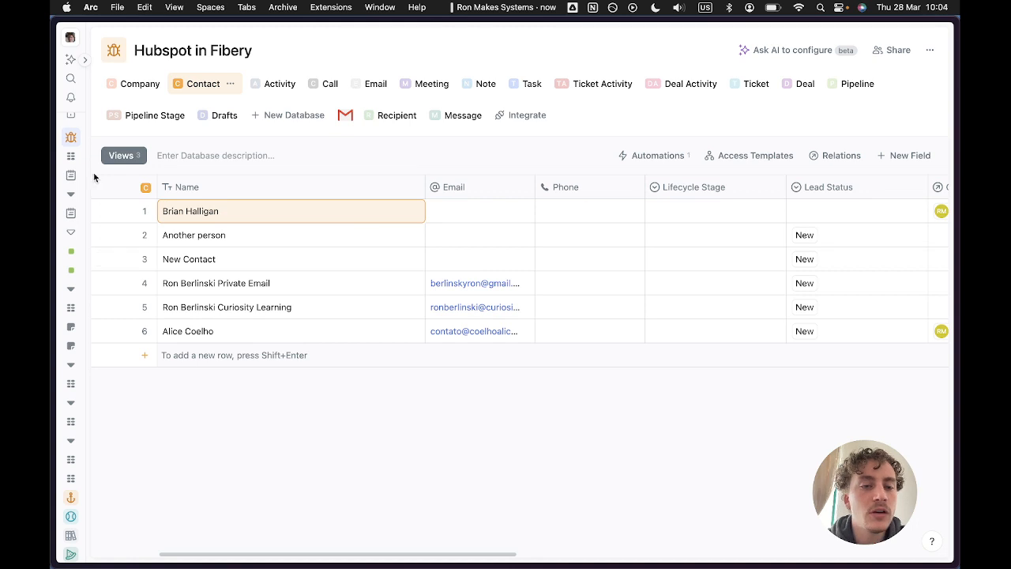
click(121, 214)
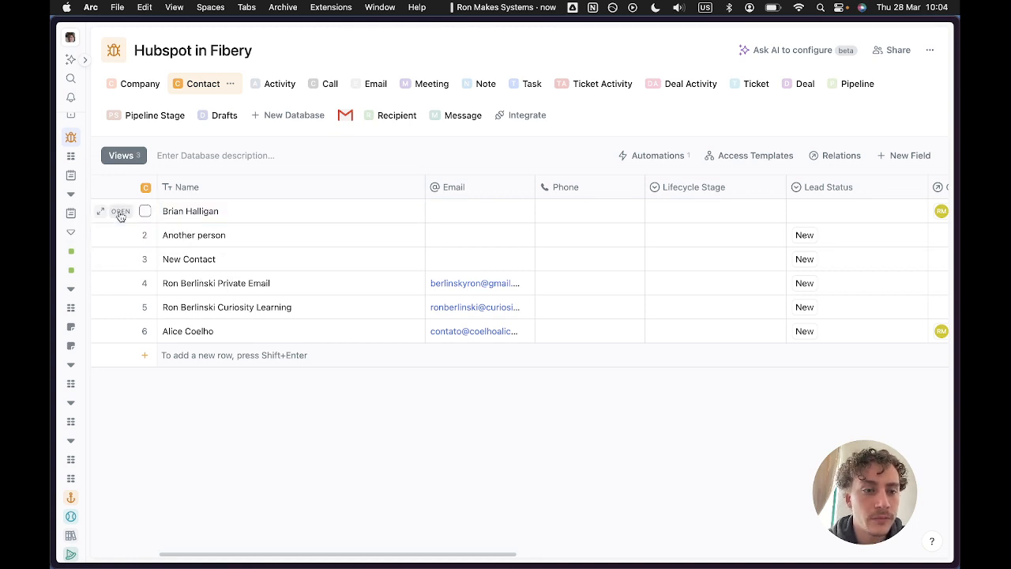
click(121, 212)
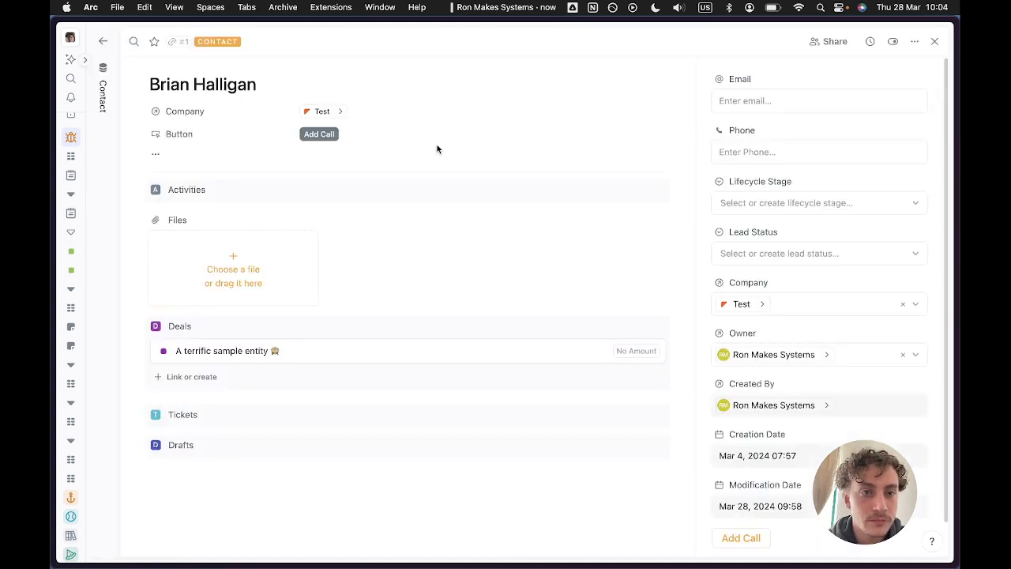
click(159, 157)
click(163, 158)
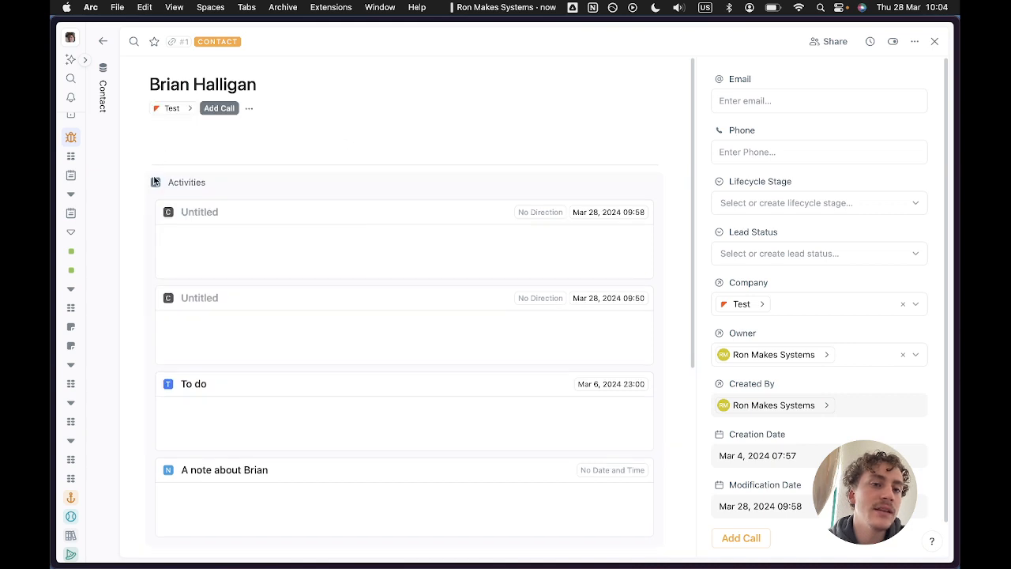
Open the linked Test company beside the contact and hide the Company field from the contact's header.
click(248, 112)
click(245, 112)
click(190, 109)
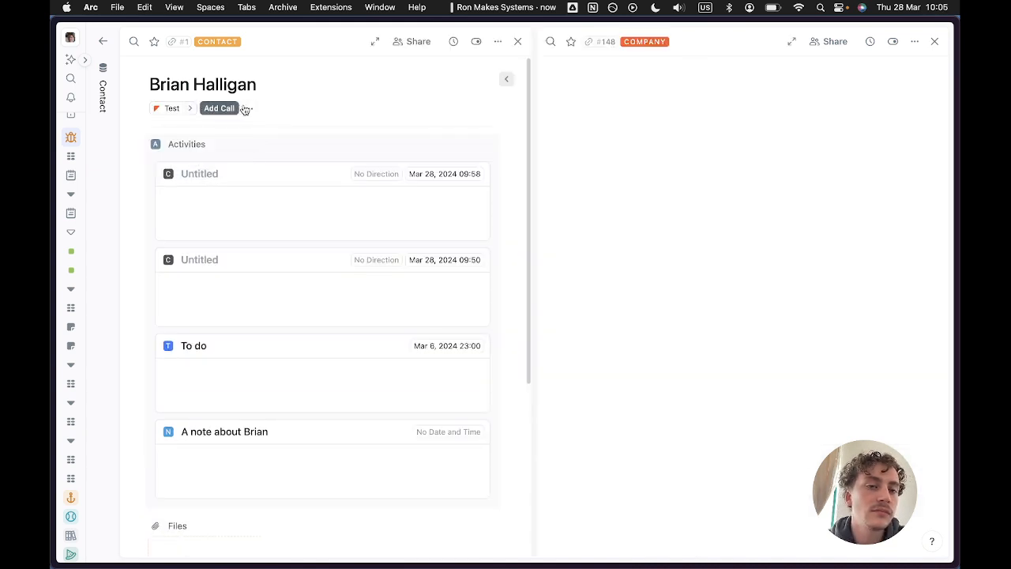
click(246, 111)
click(266, 153)
click(241, 100)
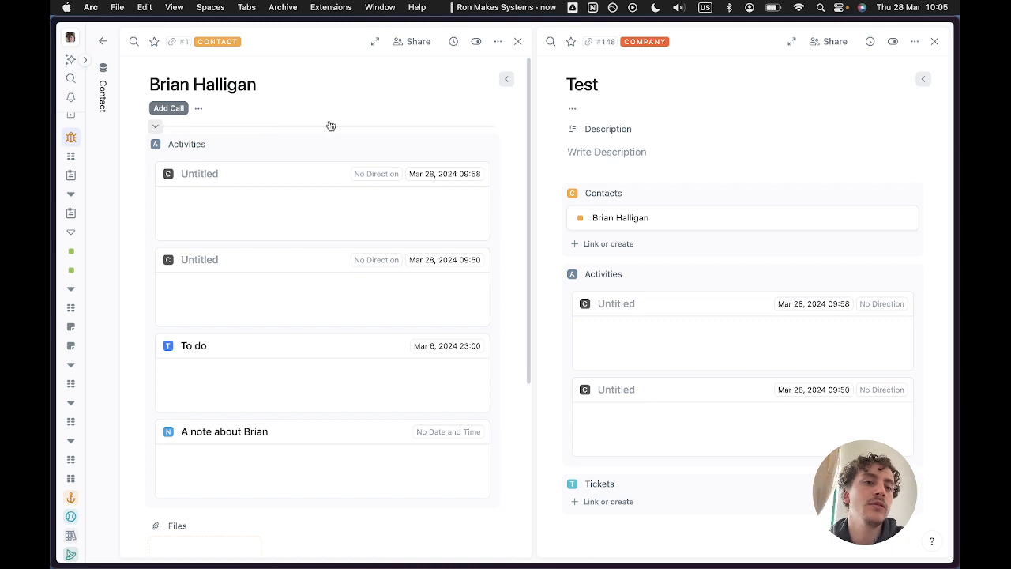
Search the web for hubspot in a new browser tab.
mouse_move(112, 126)
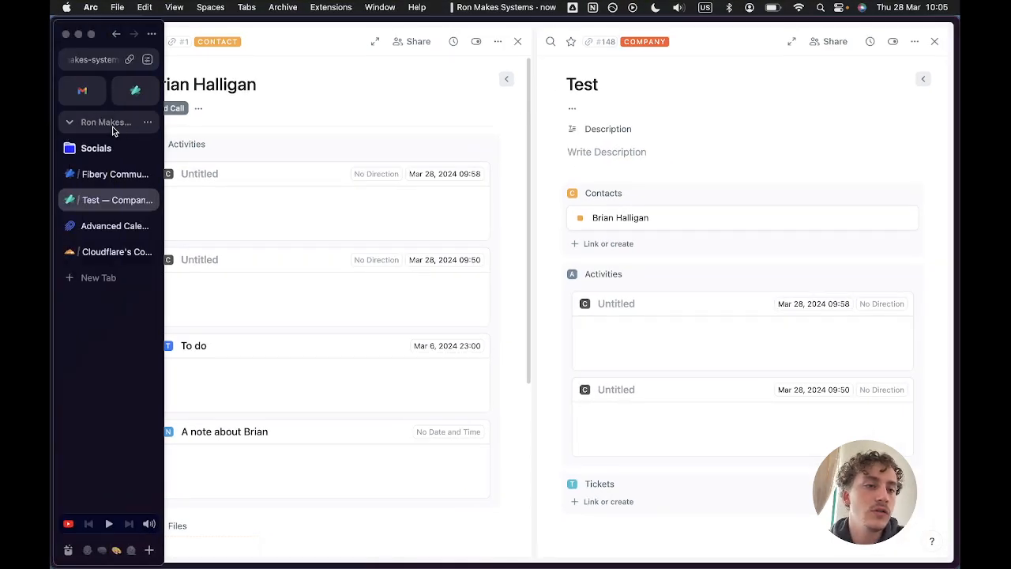
key(super+t)
text(hub)
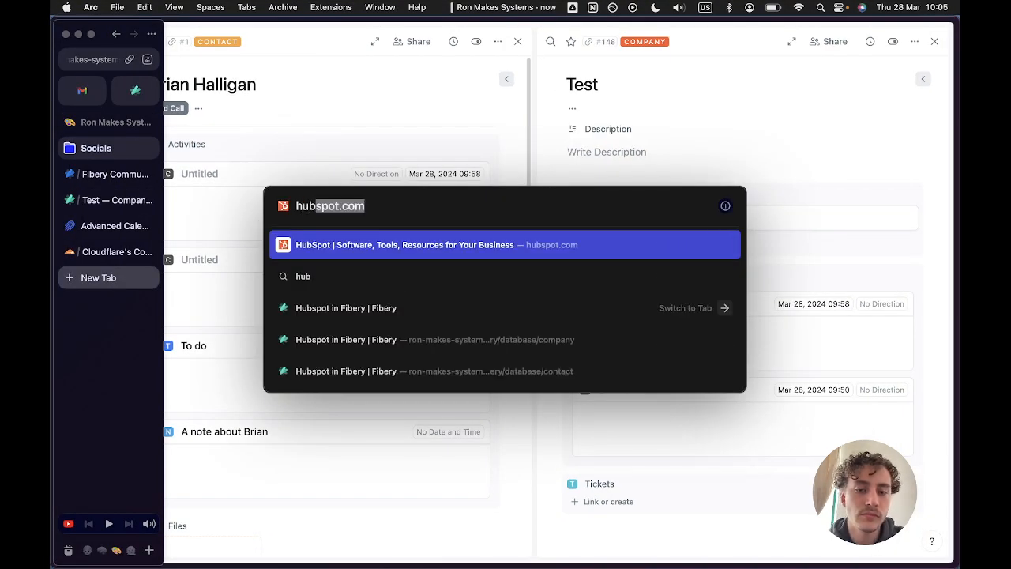
text(spot s)
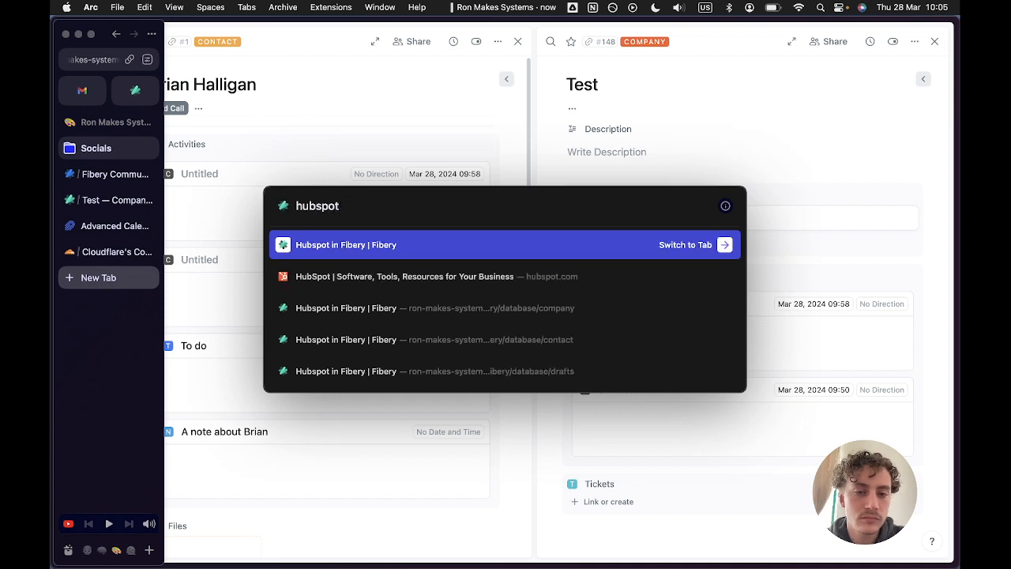
key(BackSpace)
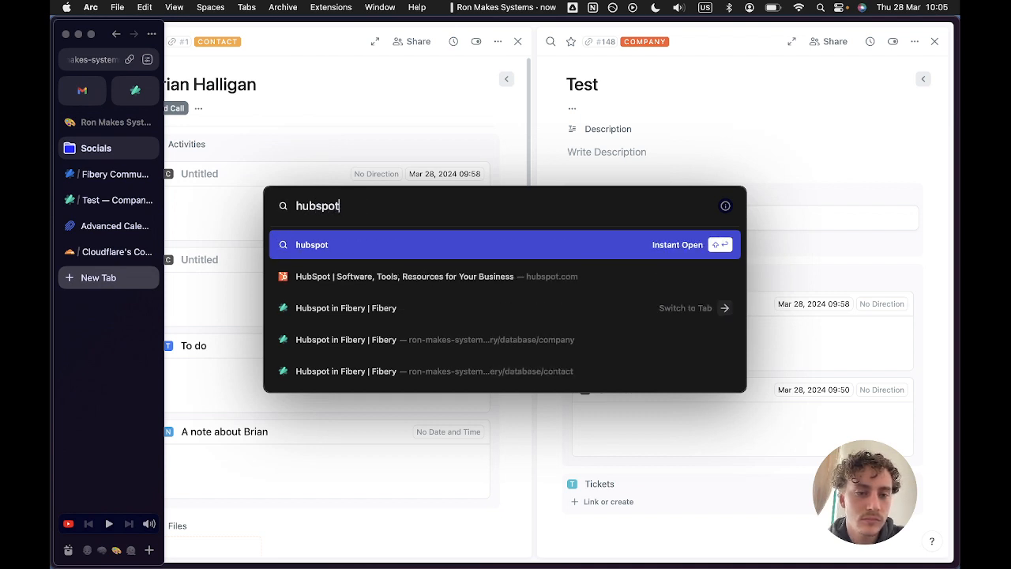
key(Return)
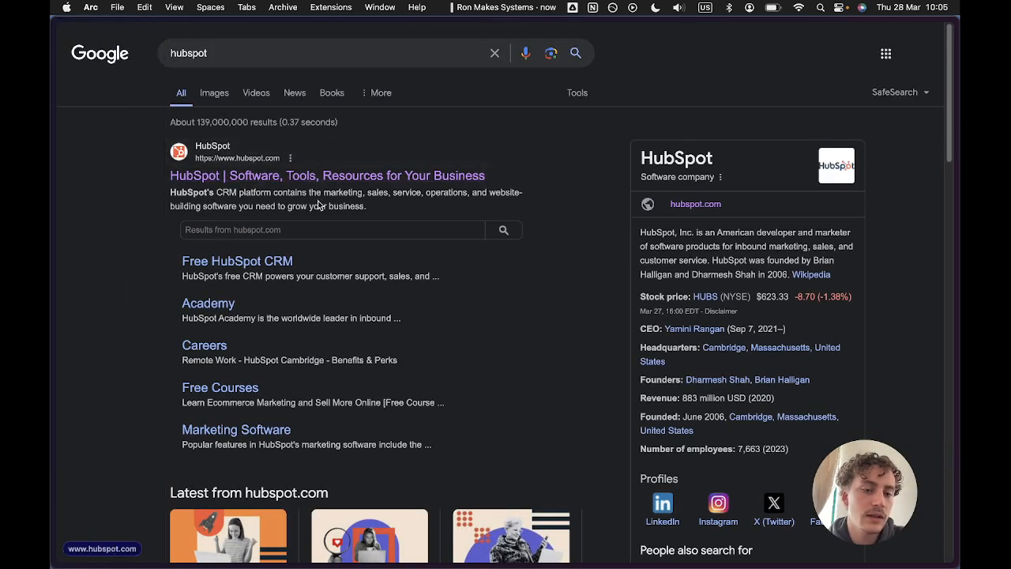
Open the Ron Makes Systems account from the HubSpot website and view the first sample contact's record.
click(517, 237)
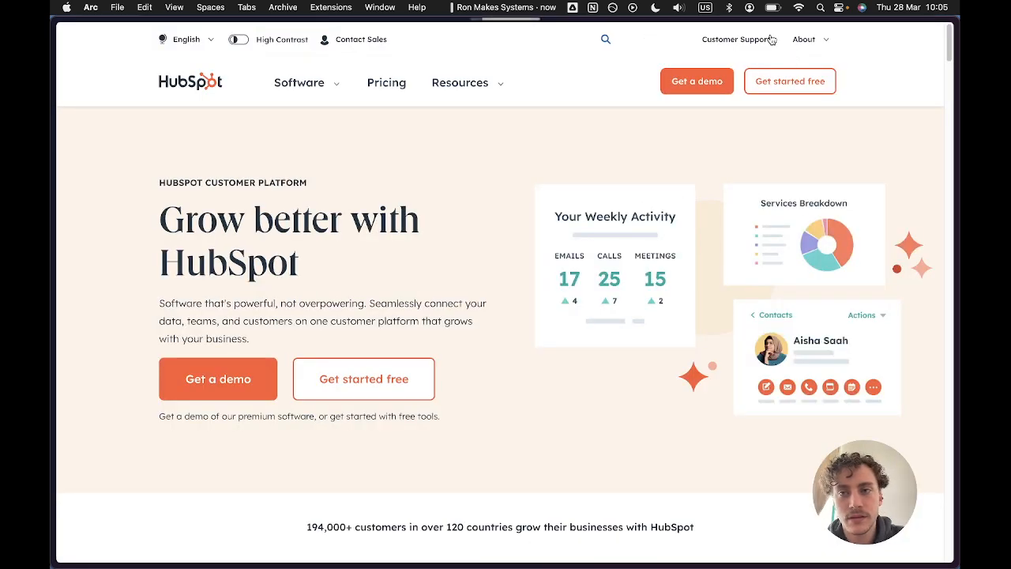
click(652, 46)
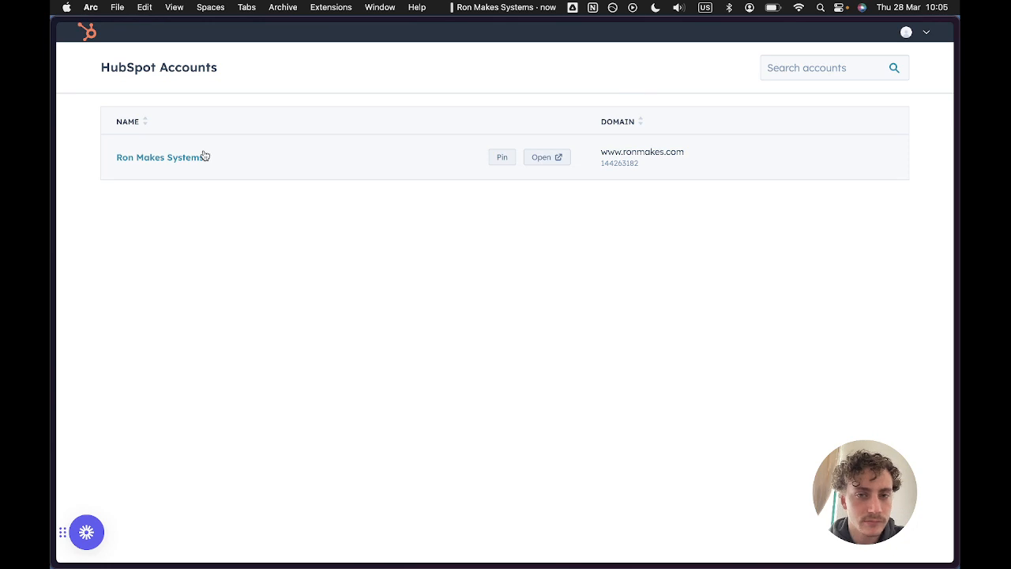
click(196, 161)
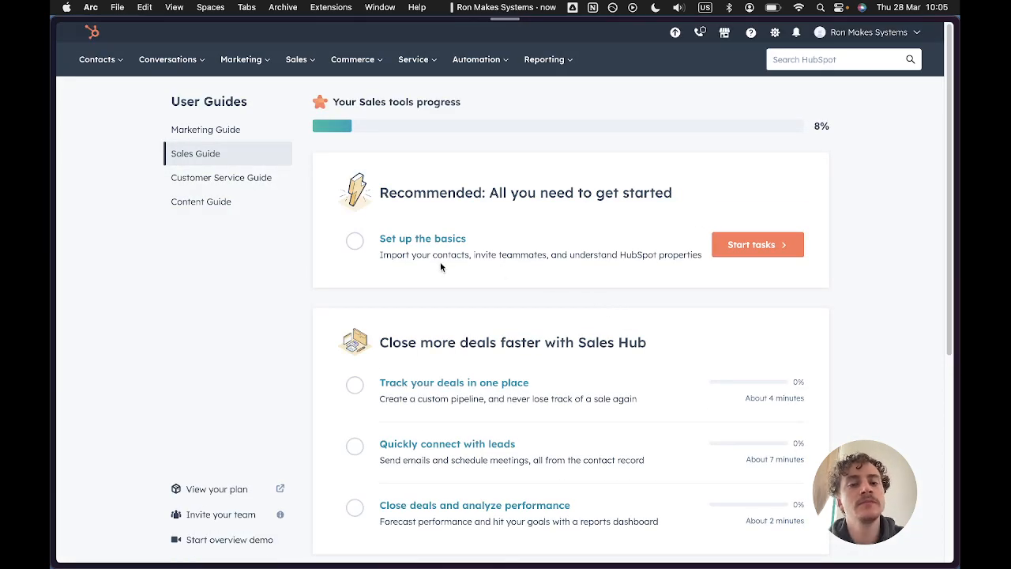
click(99, 59)
click(120, 95)
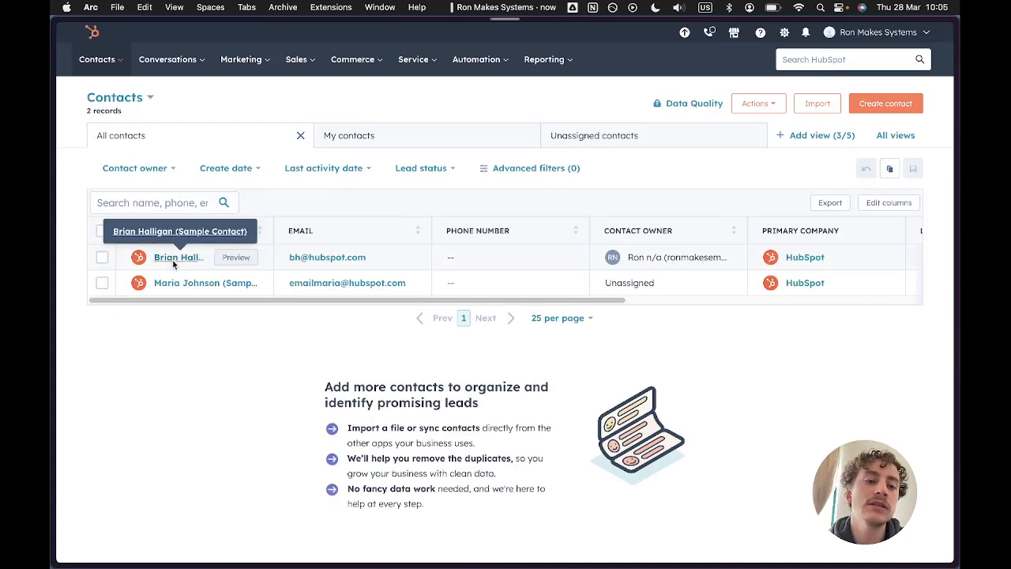
click(172, 259)
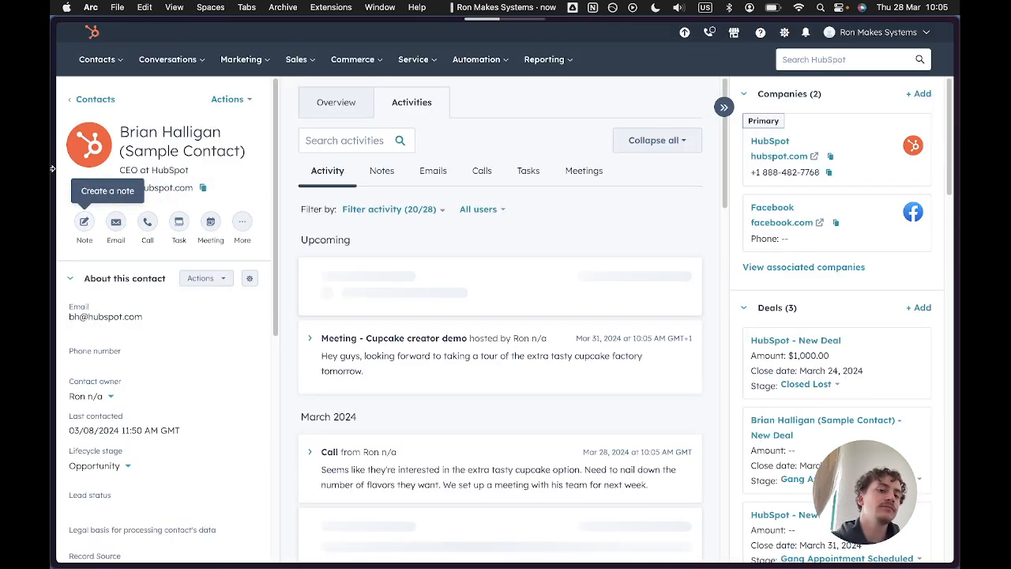
Switch back to Fibery, check the forms offered for the contact's Activities, and view the Add Call dialog without running it.
mouse_move(52, 169)
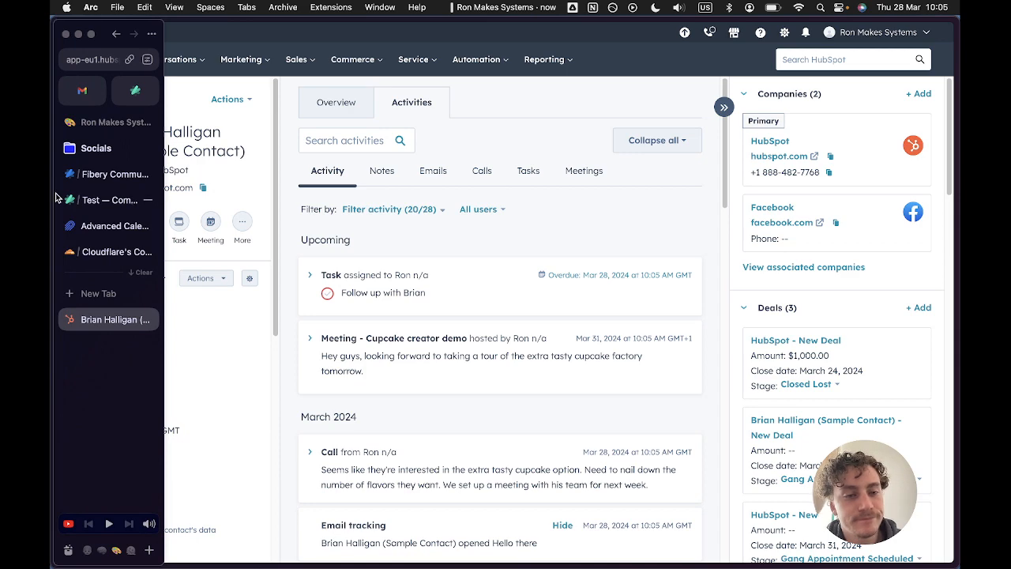
click(136, 90)
key(super+r)
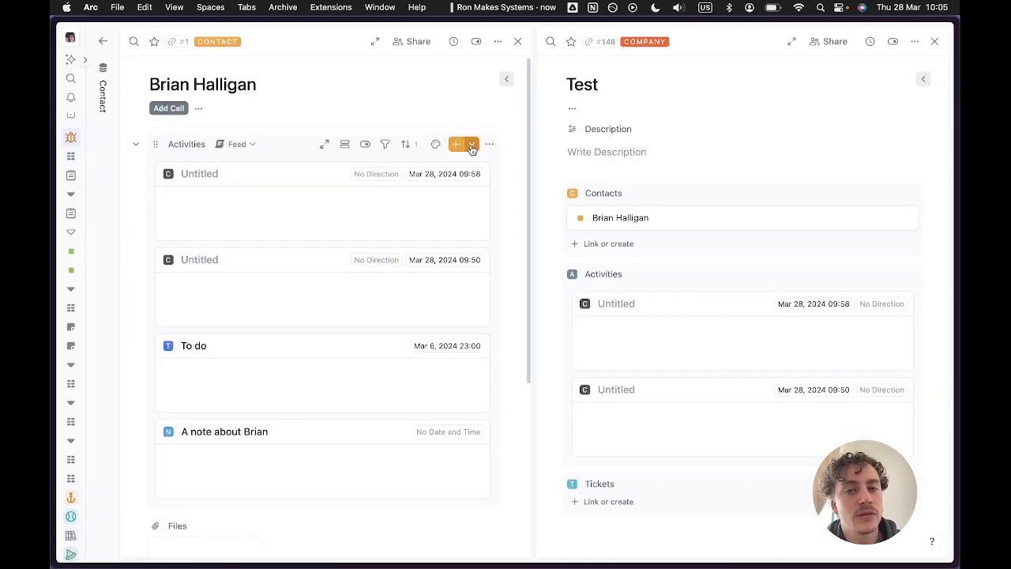
click(470, 144)
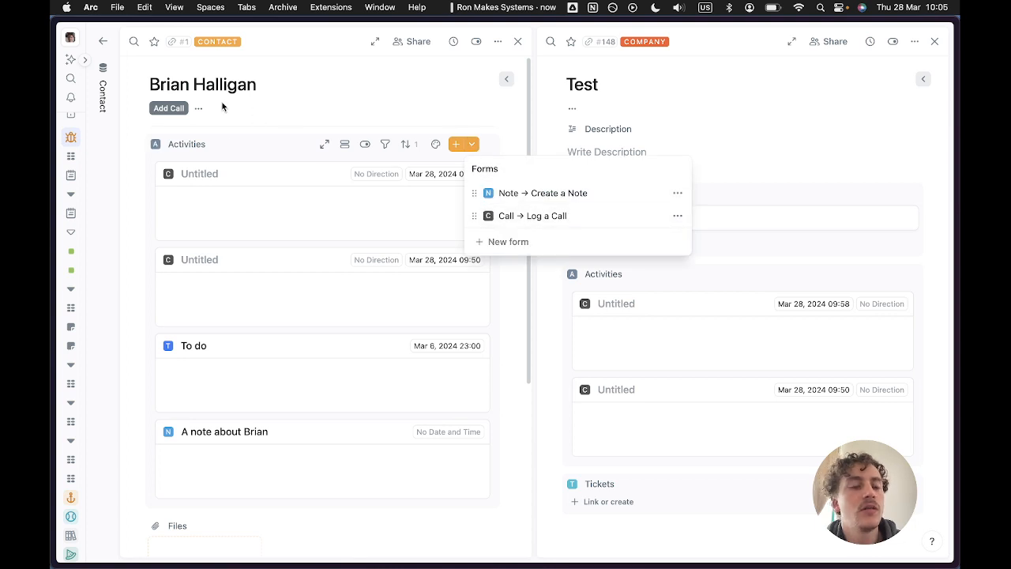
click(169, 107)
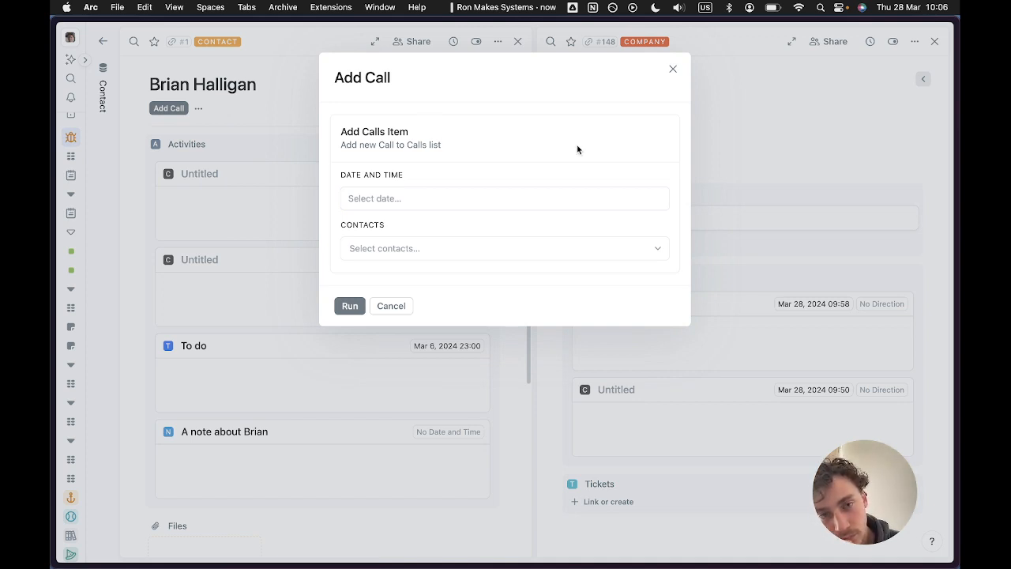
click(387, 312)
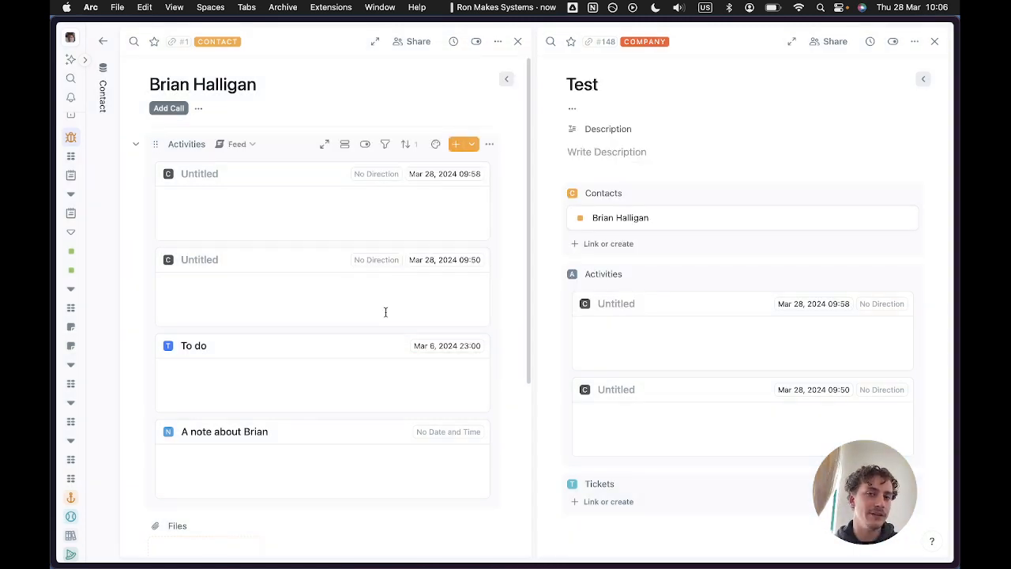
Return to the Hubspot in Fibery databases and examine the columns of the Company, Deal Activity and Deal tables.
click(106, 85)
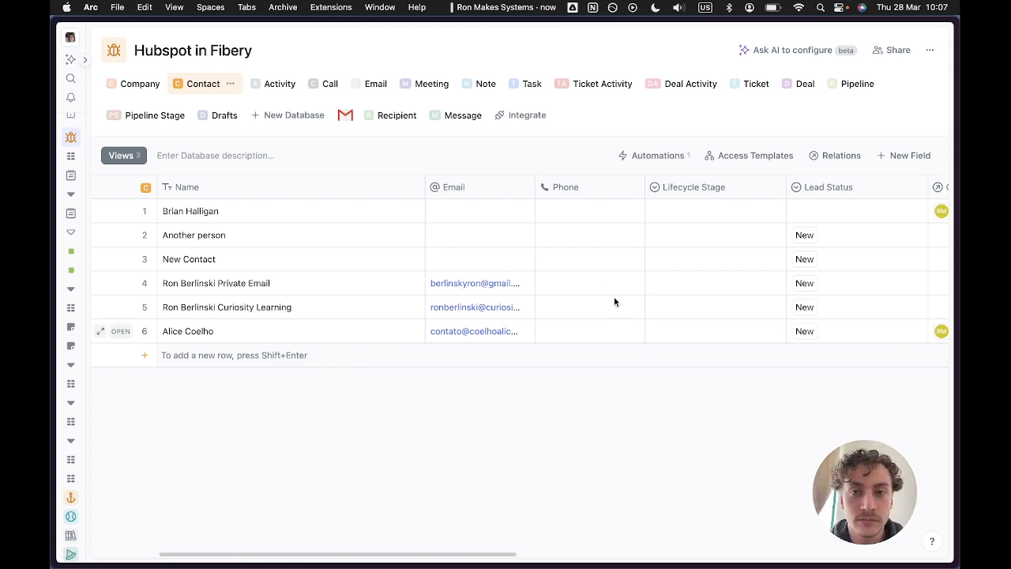
click(138, 83)
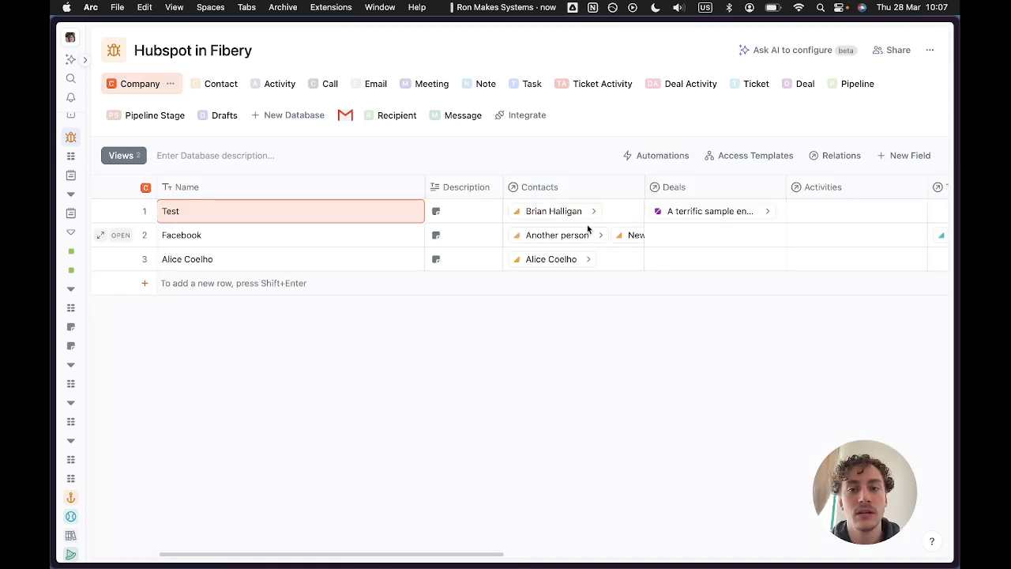
scroll(587, 229, right, 5)
scroll(587, 229, right, 3)
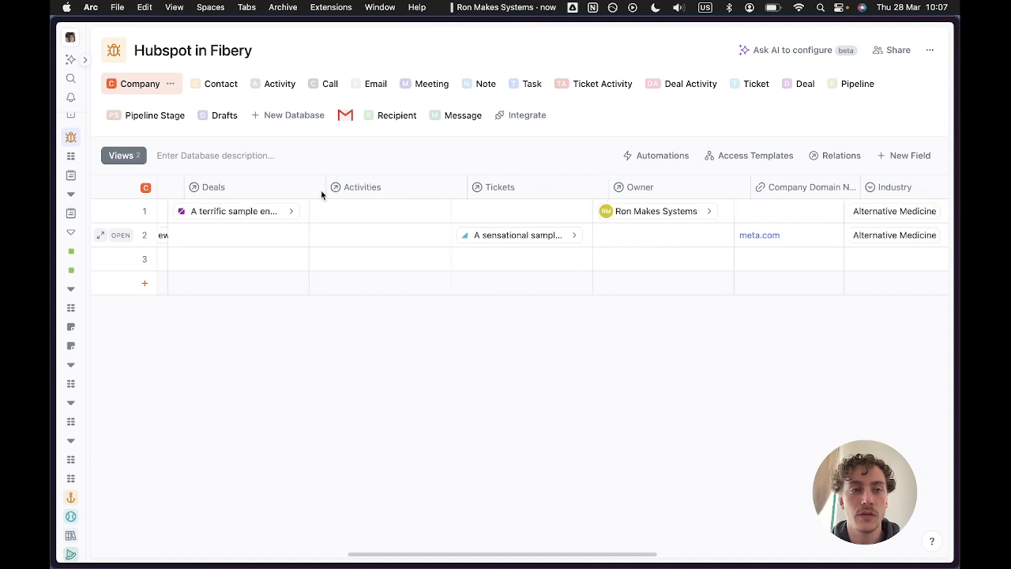
click(690, 84)
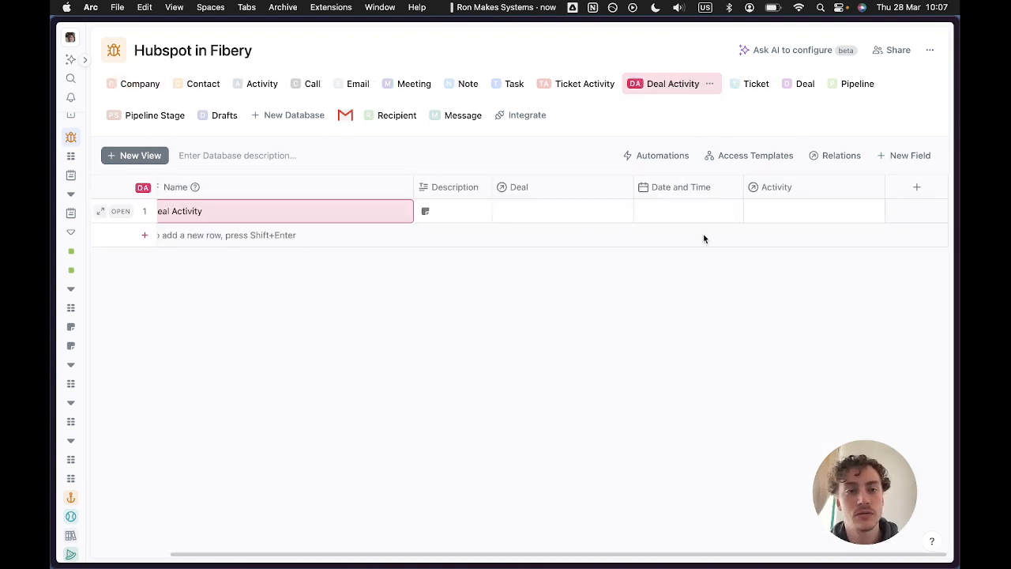
click(802, 85)
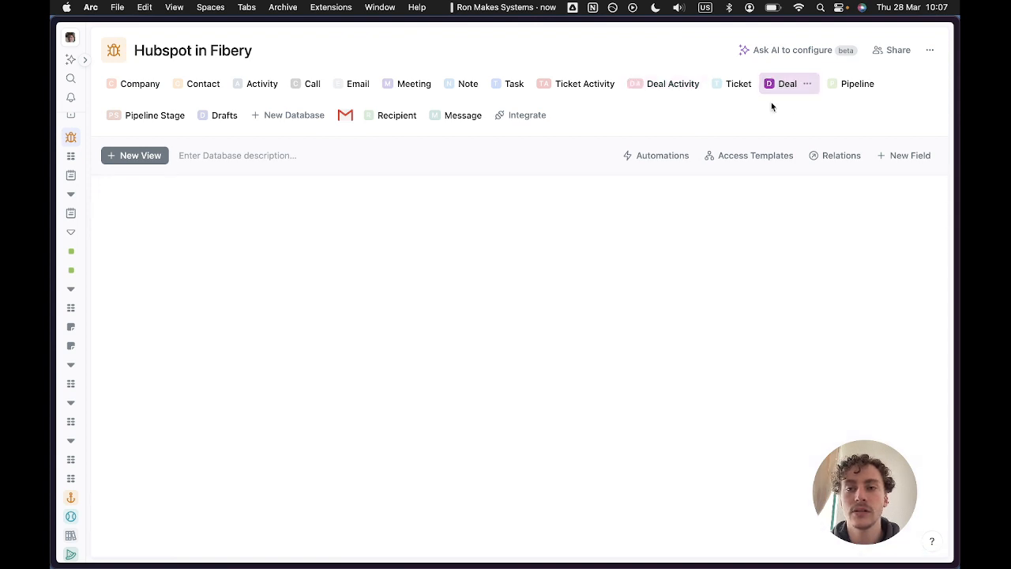
scroll(647, 315, right, 5)
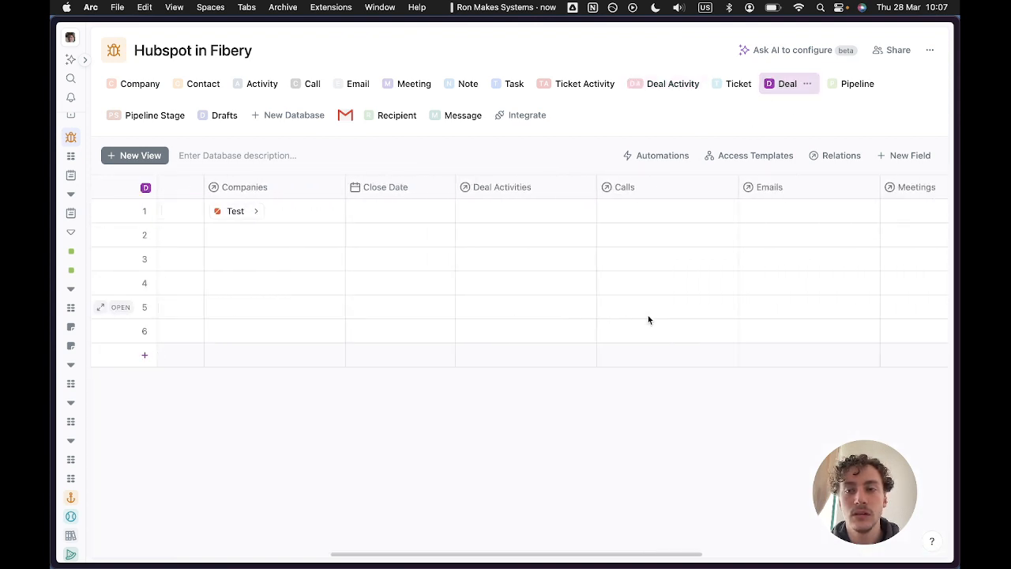
scroll(647, 315, right, 10)
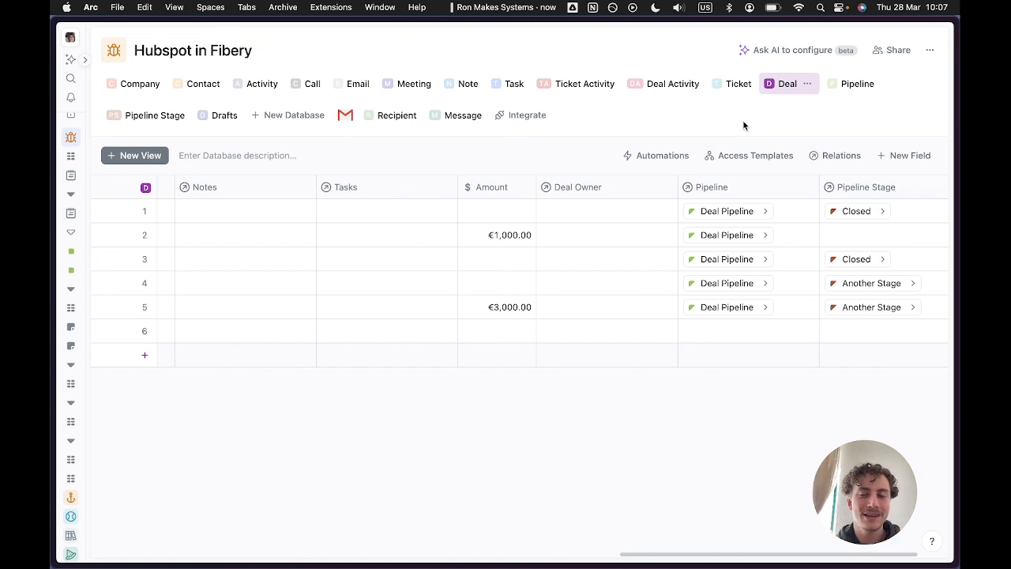
Examine the activity and relation columns of the Contact database and the columns of the Company database.
click(183, 84)
click(133, 85)
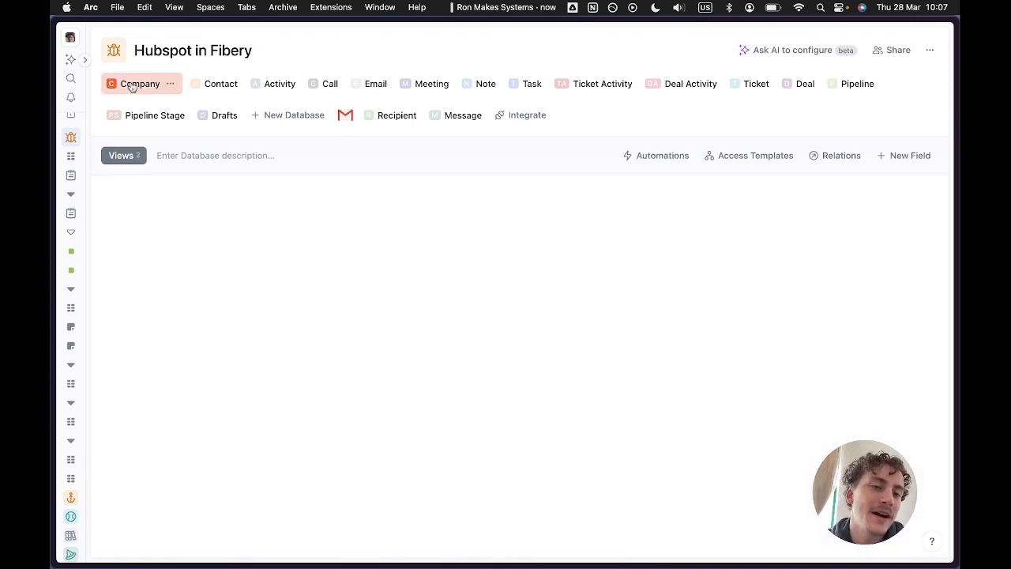
click(204, 83)
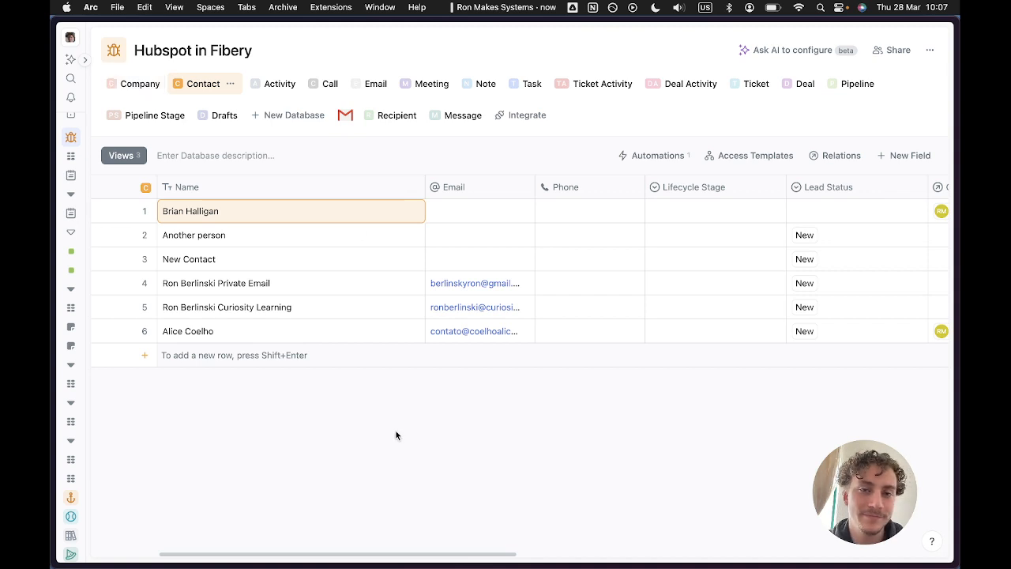
scroll(446, 316, right, 15)
scroll(448, 319, right, 10)
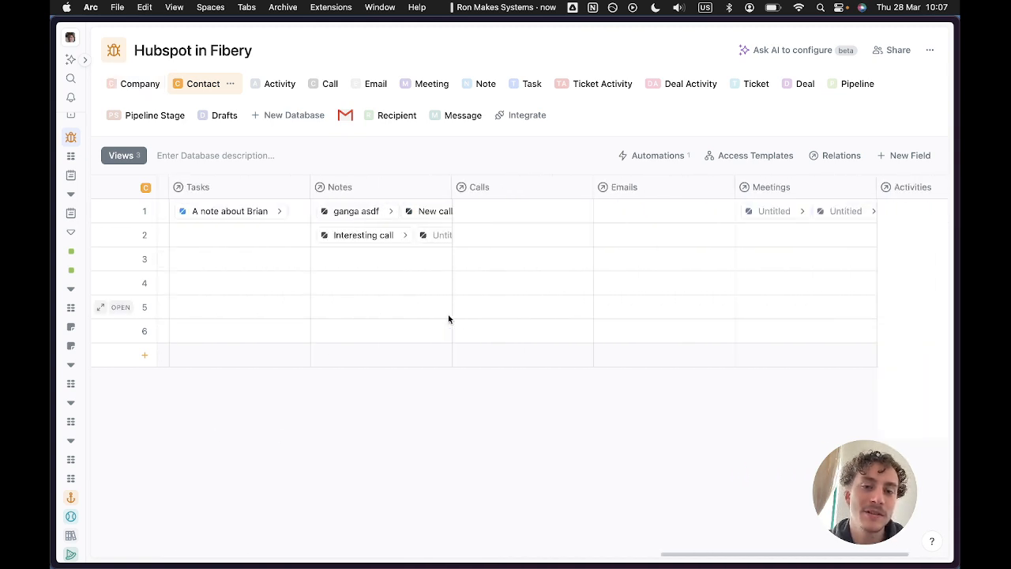
scroll(448, 319, left, 20)
scroll(448, 319, right, 4)
scroll(448, 318, left, 10)
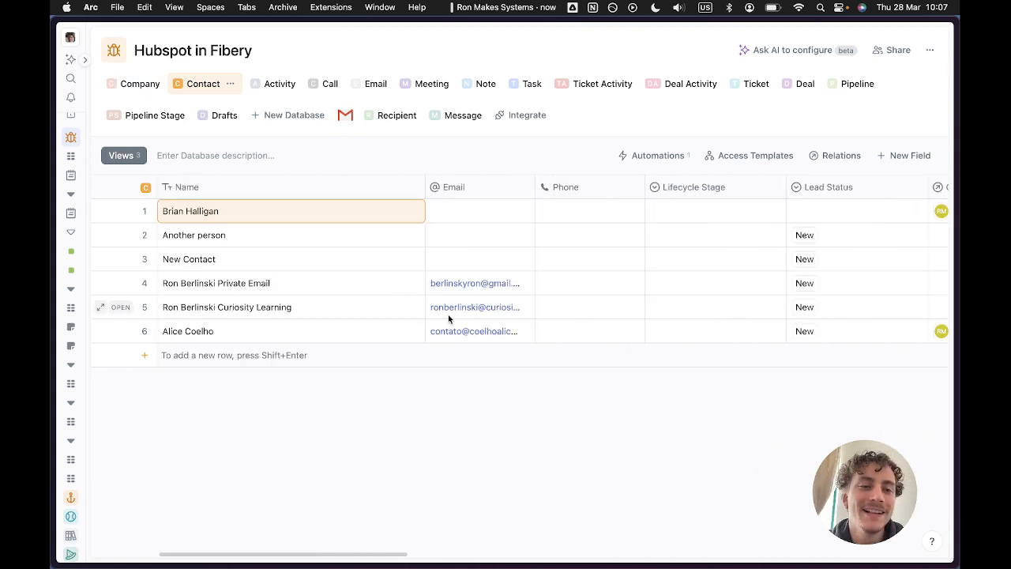
scroll(448, 318, left, 5)
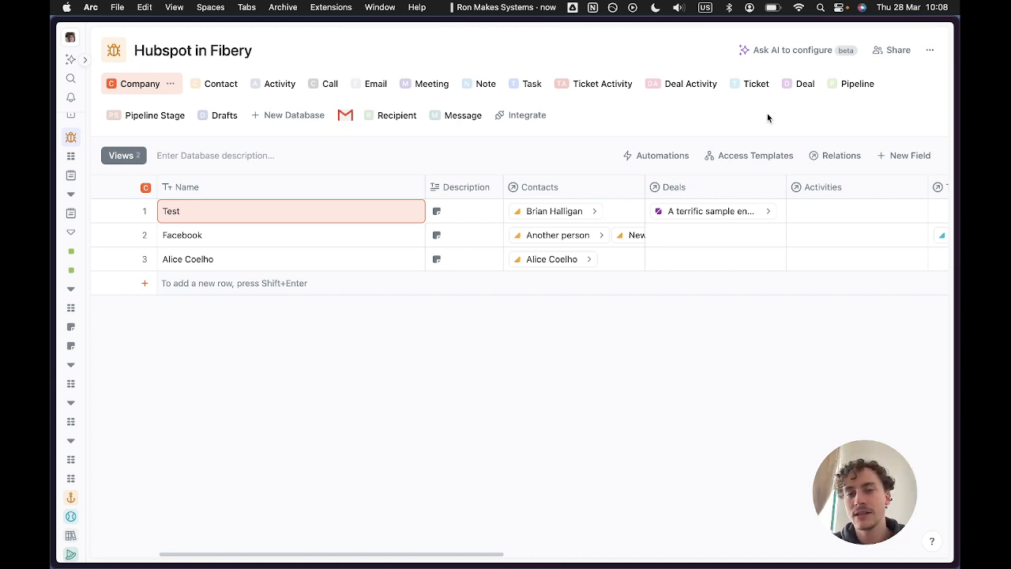
scroll(611, 259, right, 15)
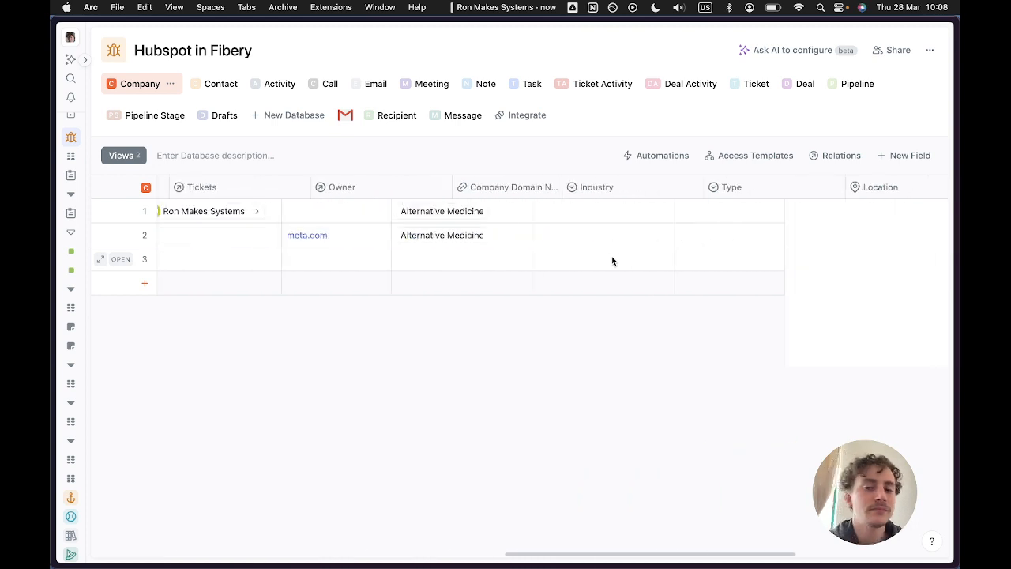
scroll(611, 257, left, 15)
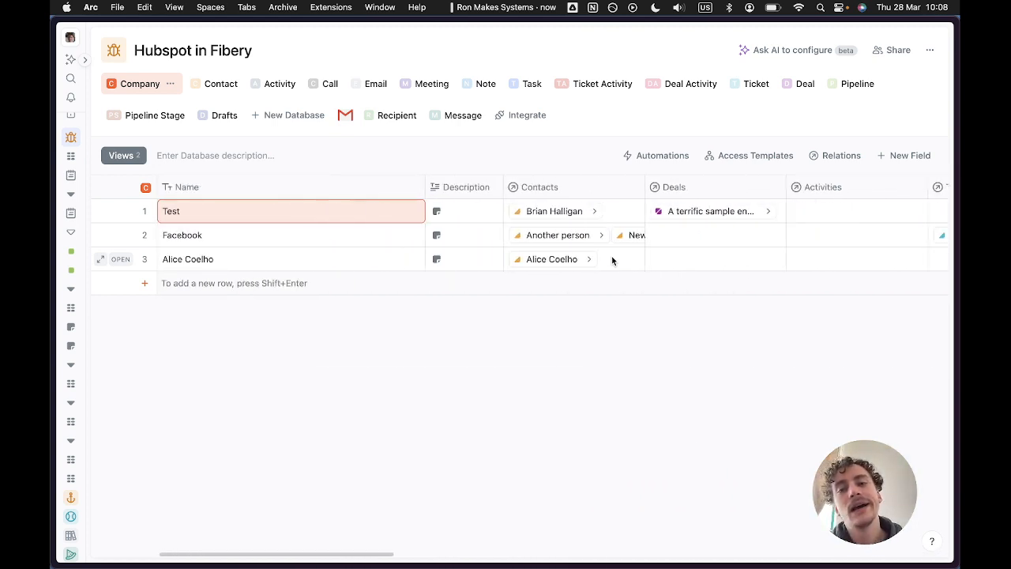
Examine the Company database's columns from Deals, Activities and Tickets through Owner, Industry, Type, Location and LinkedIn.
click(788, 84)
click(136, 93)
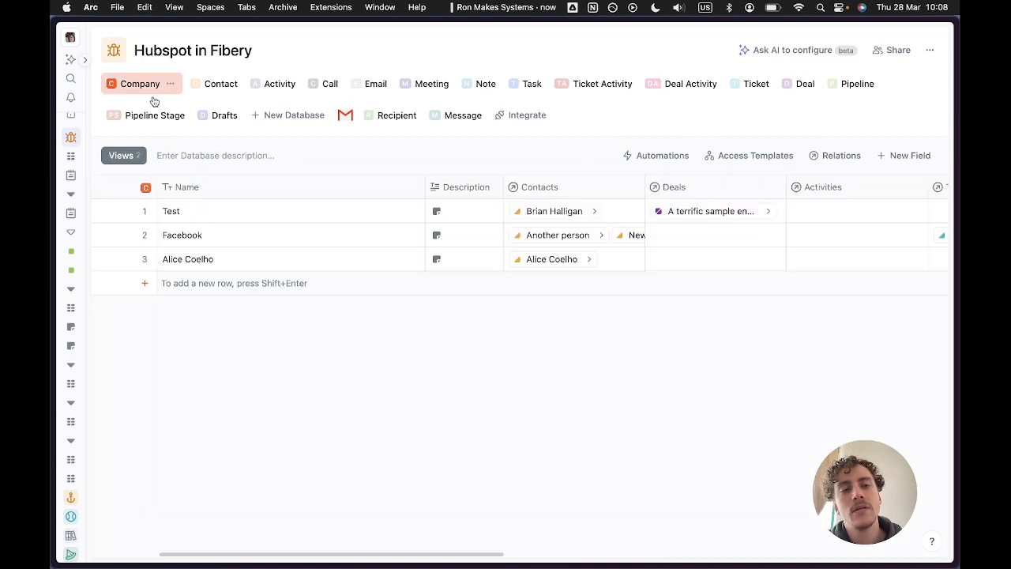
scroll(436, 272, right, 10)
scroll(437, 273, right, 12)
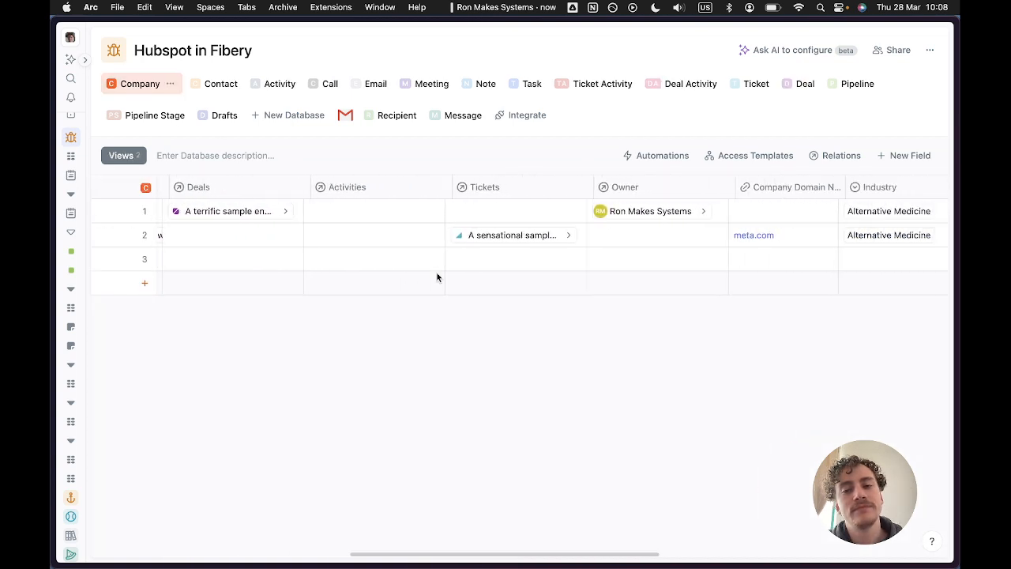
scroll(436, 278, right, 2)
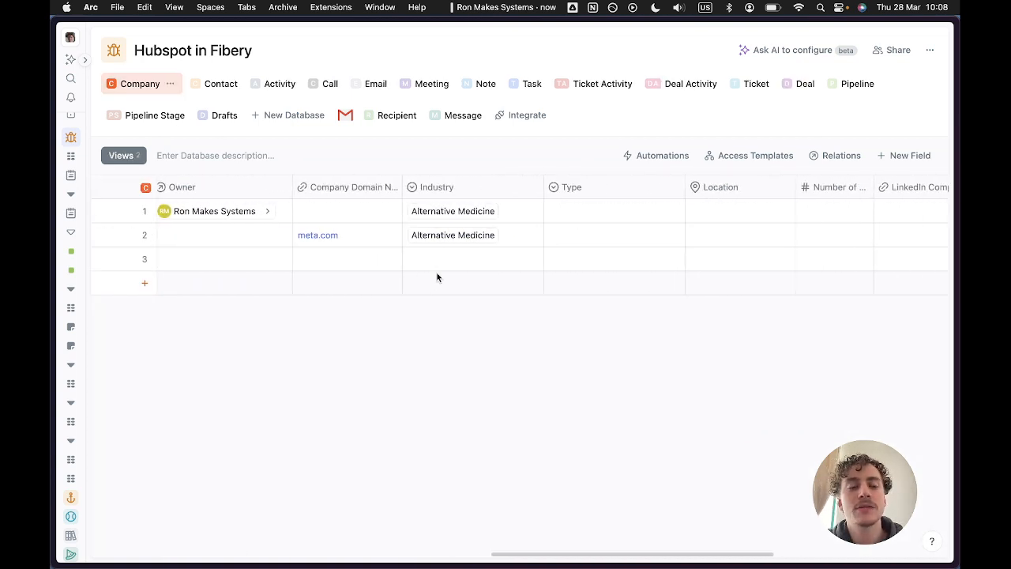
scroll(437, 277, right, 1)
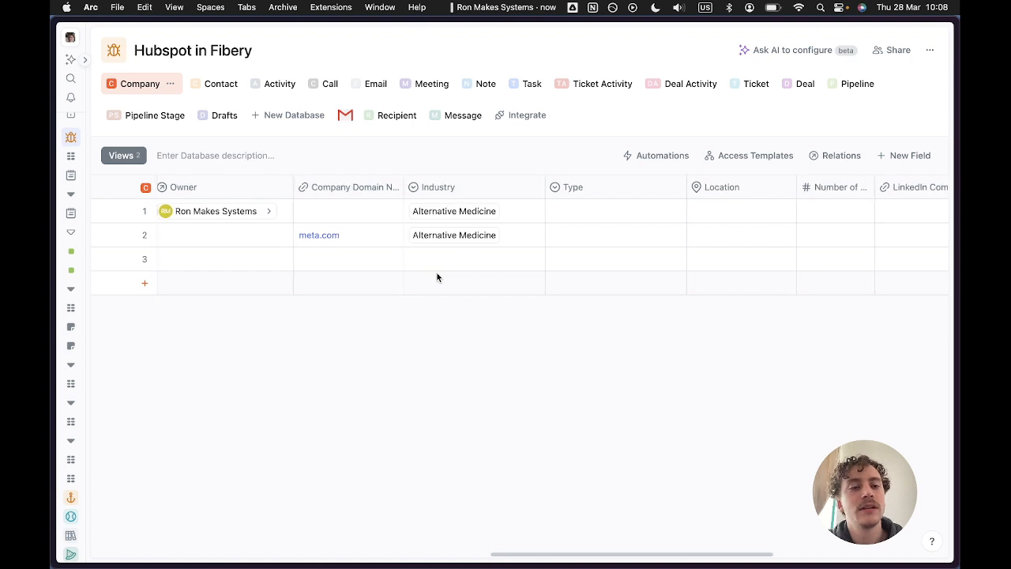
scroll(437, 278, left, 1)
scroll(436, 277, right, 1)
scroll(437, 276, left, 1)
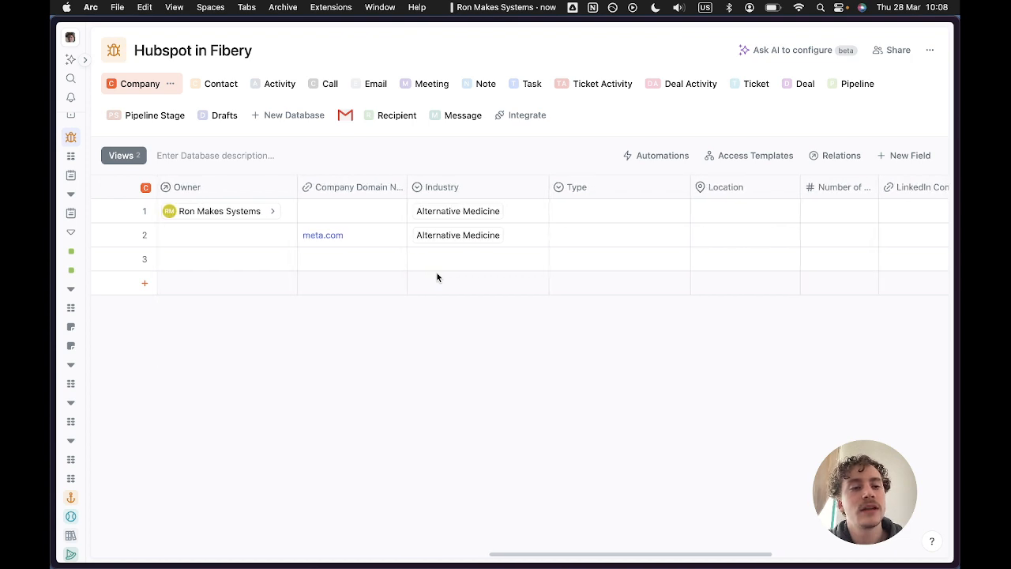
right_click(437, 276)
click(368, 313)
scroll(368, 285, left, 2)
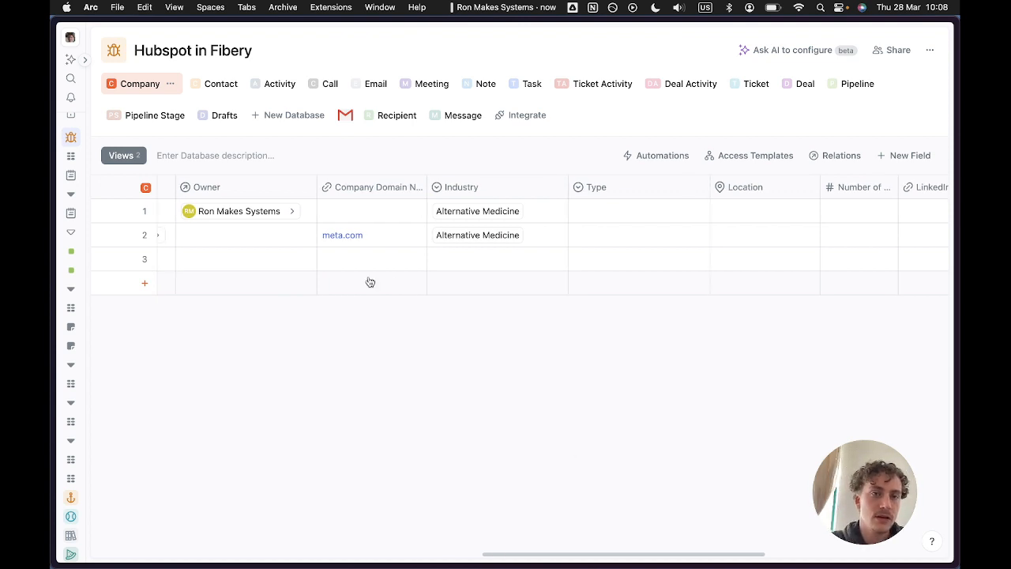
scroll(369, 282, left, 10)
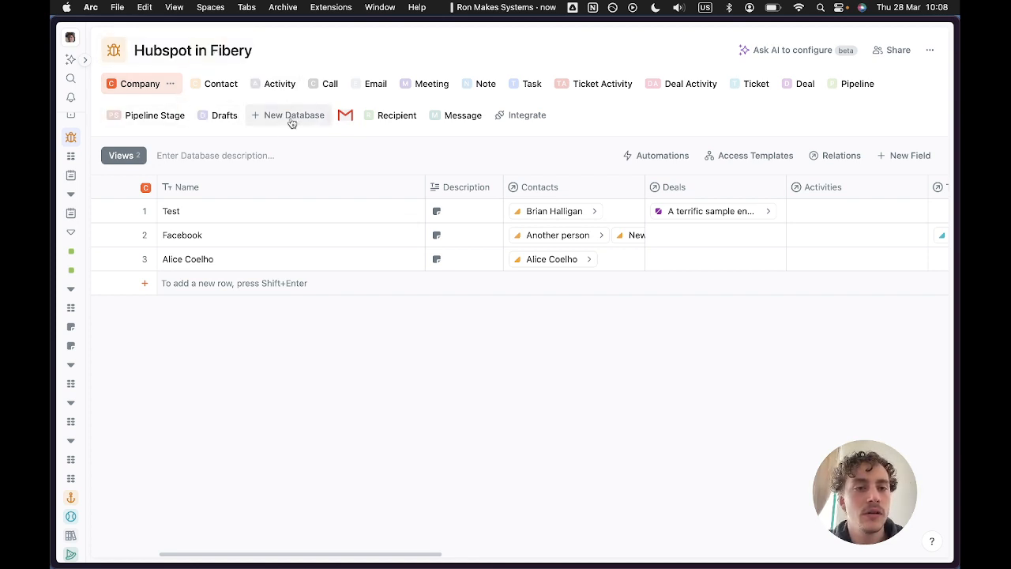
Open the "Laters" document and add the line "Next up:" with an empty checklist item below the existing tasks.
mouse_move(75, 180)
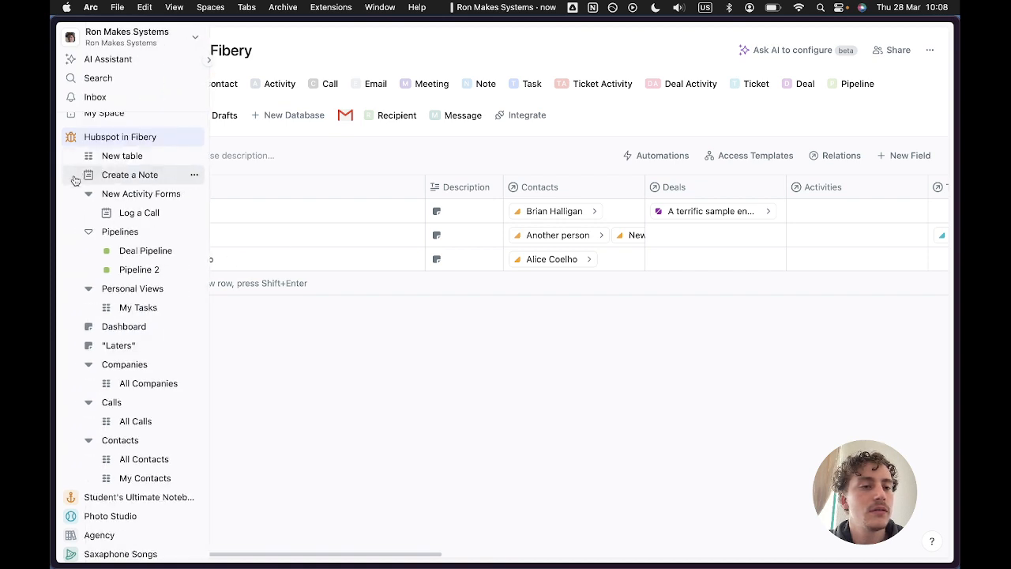
click(123, 343)
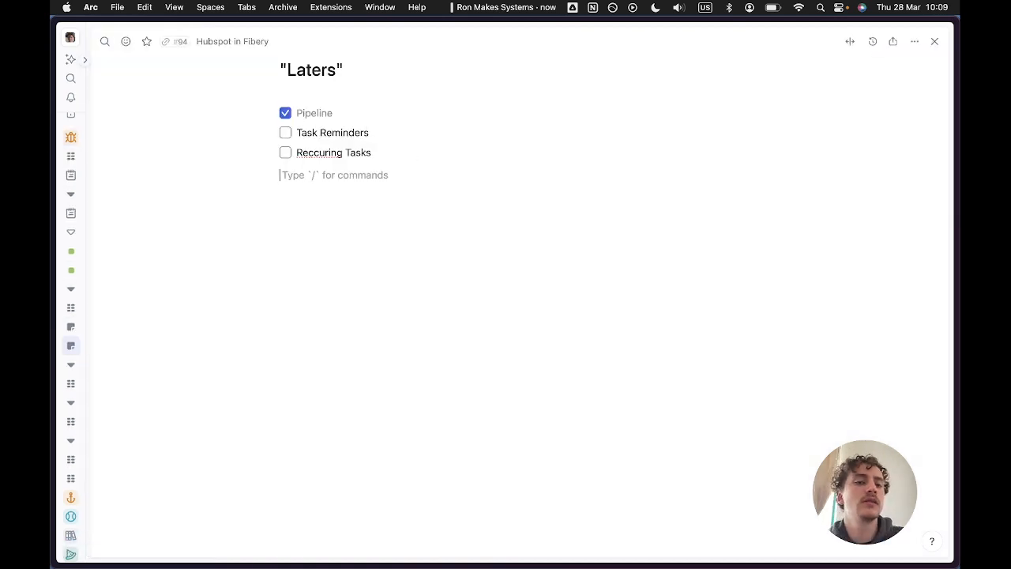
key(Return)
text(Next y)
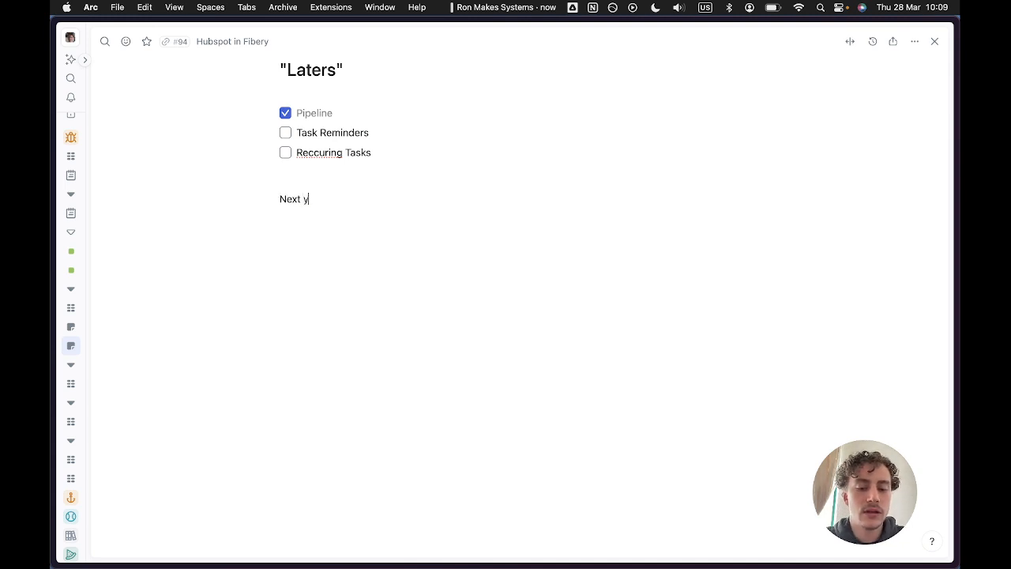
key(BackSpace)
text(up:)
key(Return)
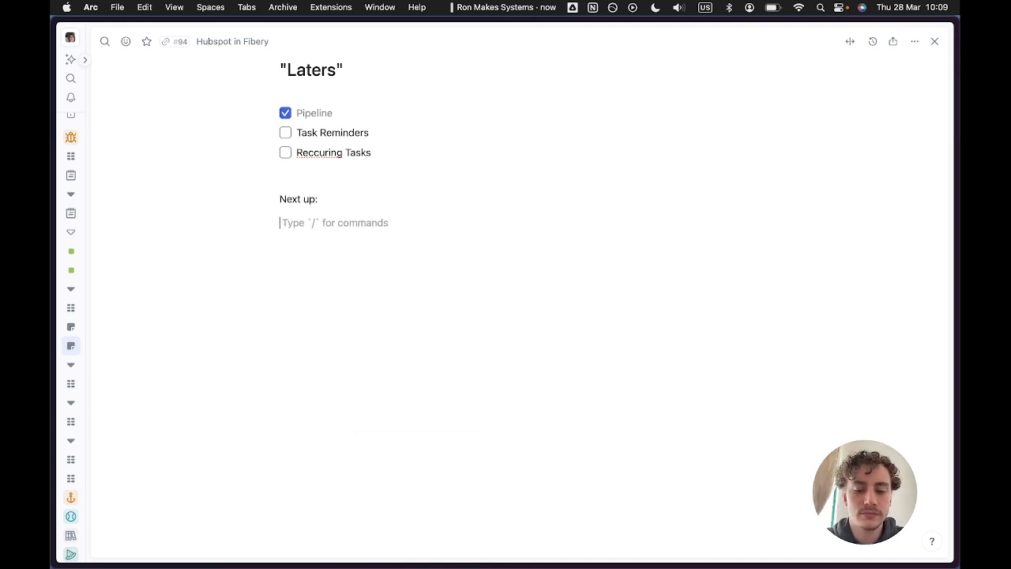
text(/check)
key(Return)
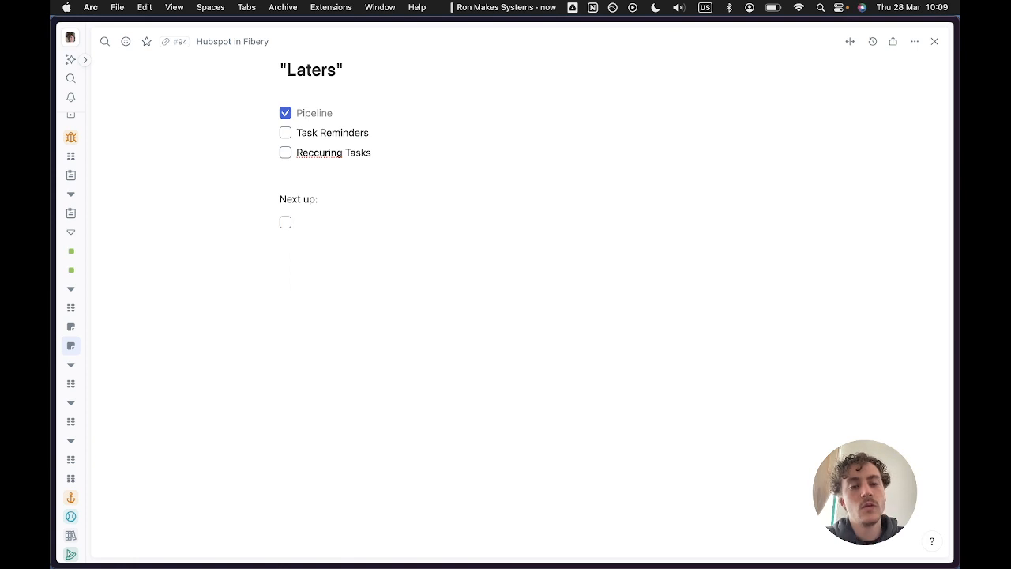
Enter "Add Activity Buttons" as the first Next up checklist item and add an empty item below it.
text(Add )
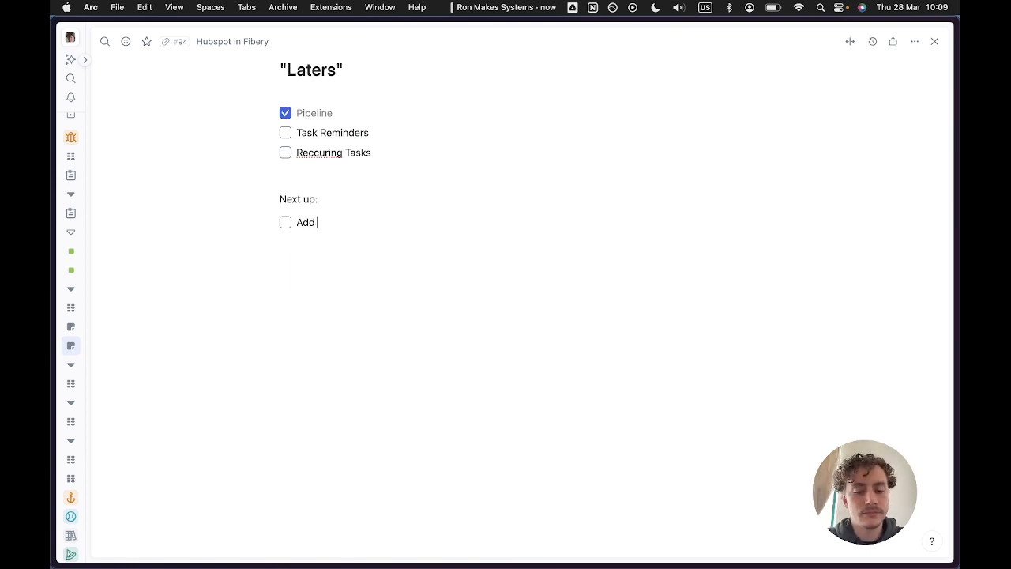
text(buttons)
key(alt+BackSpace)
text(Ac)
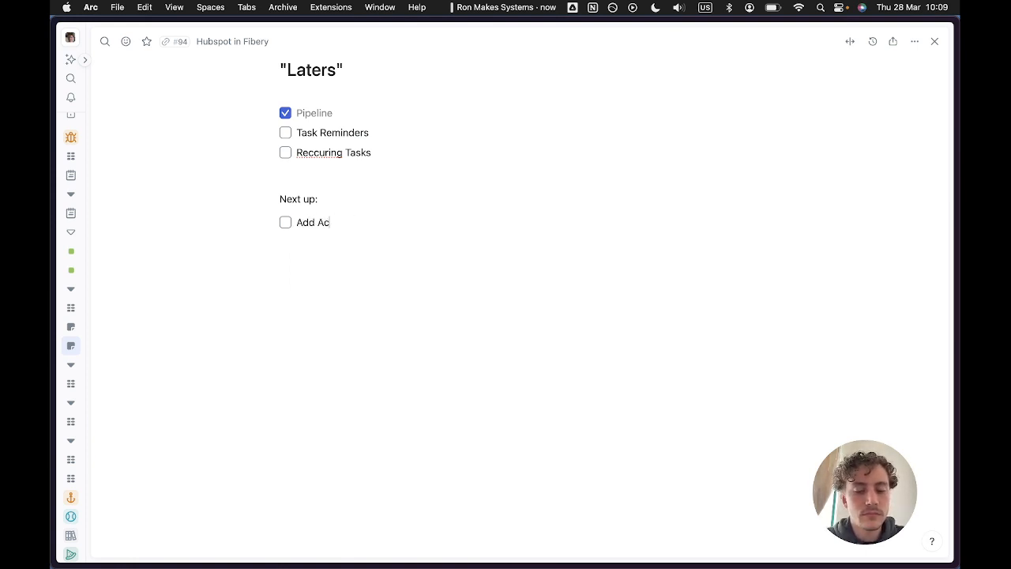
text(tivity Buttons)
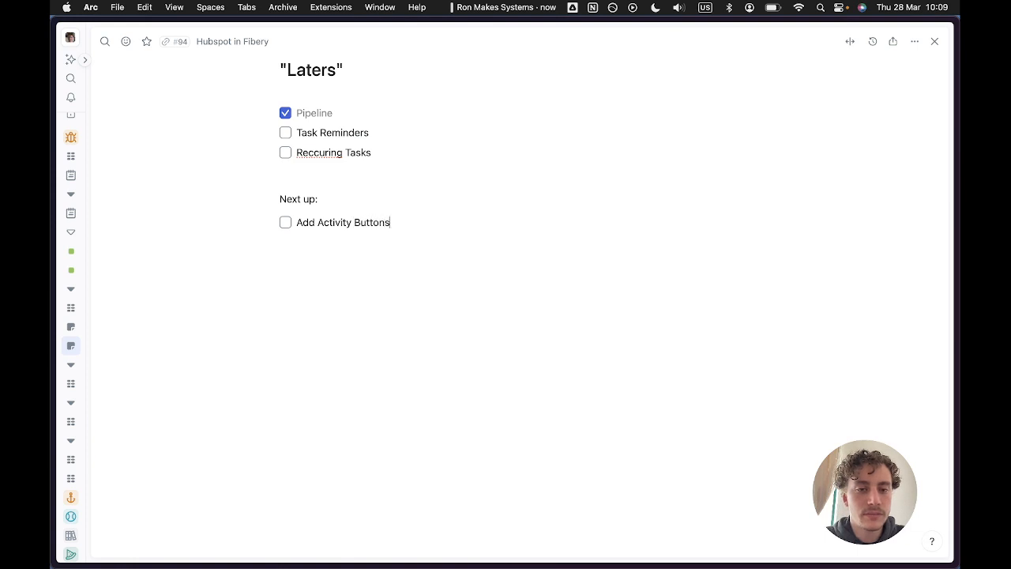
key(Return)
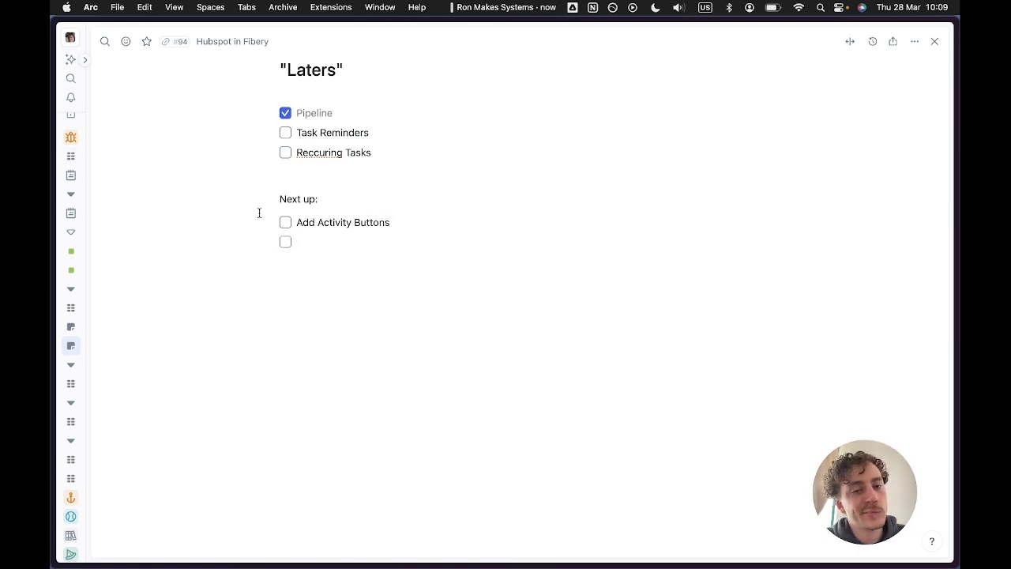
Extend the first Next up item to read "Add Activity Buttons to Companies and Contacts" and correct its spelling.
click(404, 222)
text(to )
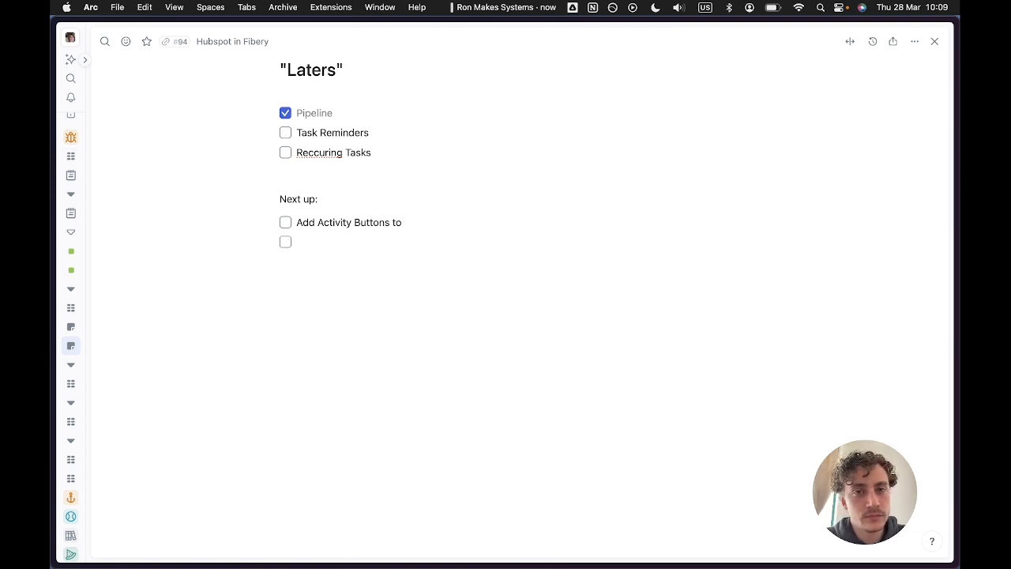
text(Comanie)
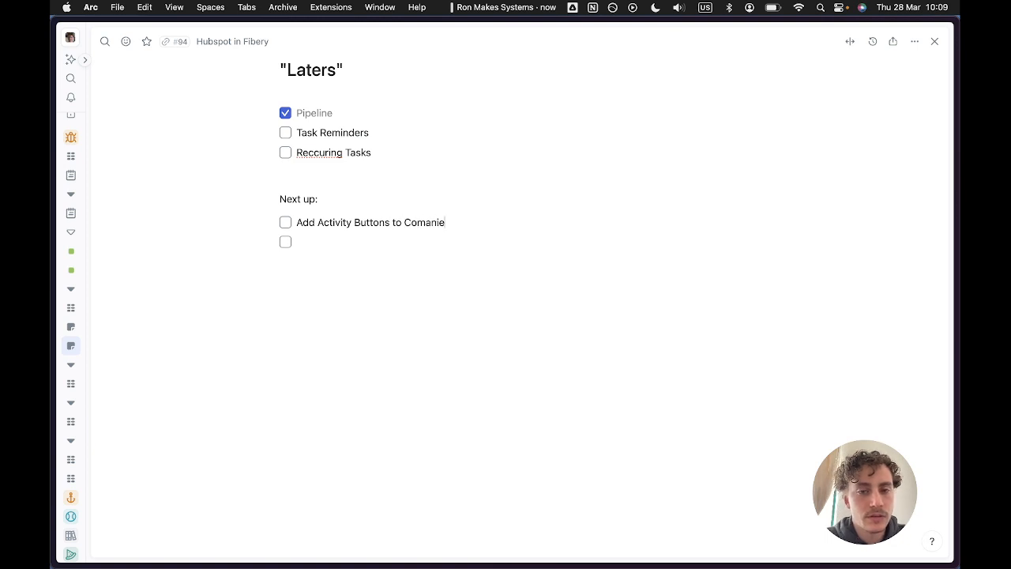
key(BackSpace)
text(es and )
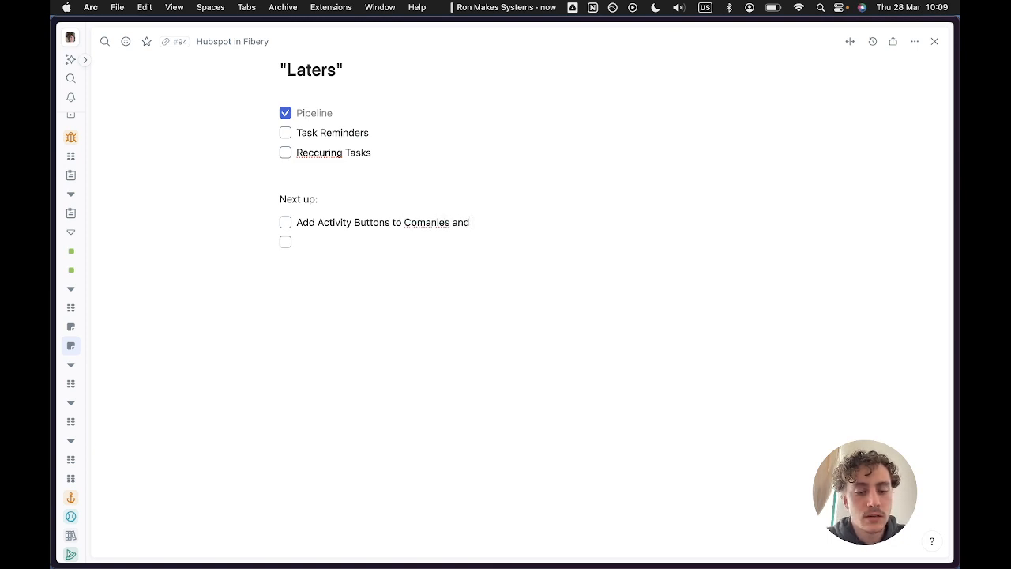
text(Contacts)
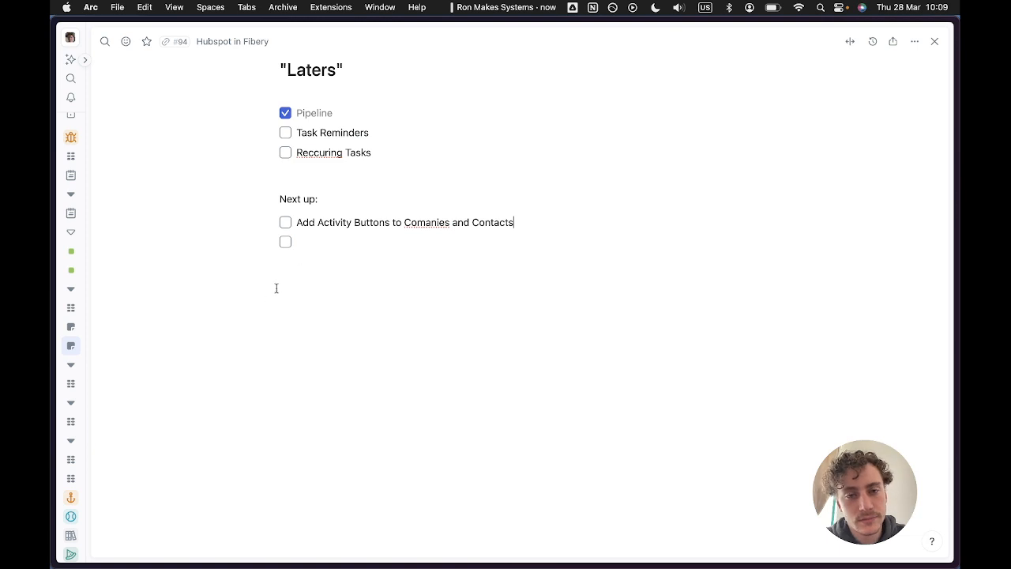
right_click(437, 219)
click(450, 226)
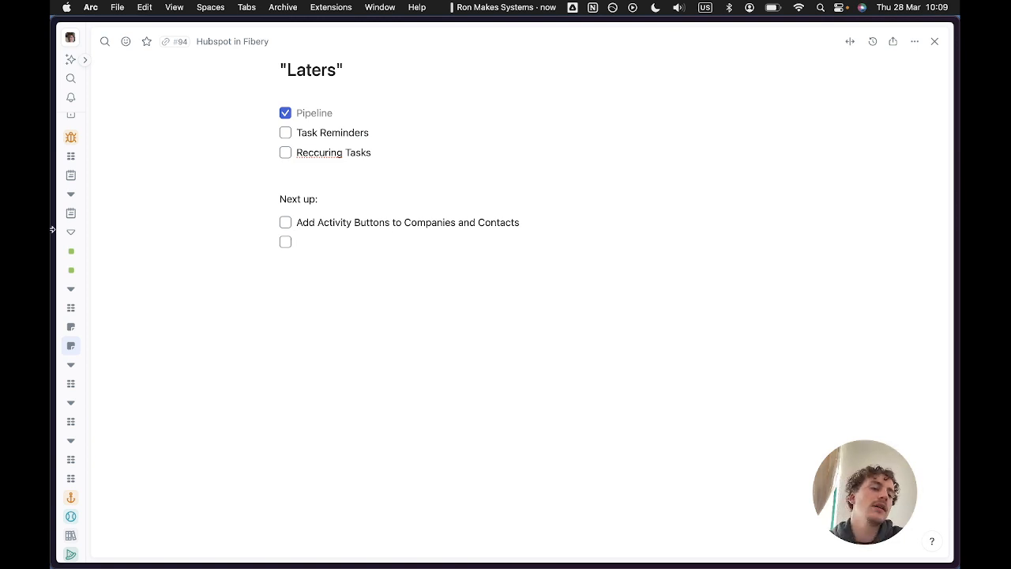
Switch to HubSpot, open the Facebook company record from the Companies list, and review its activity actions and company properties.
mouse_move(53, 229)
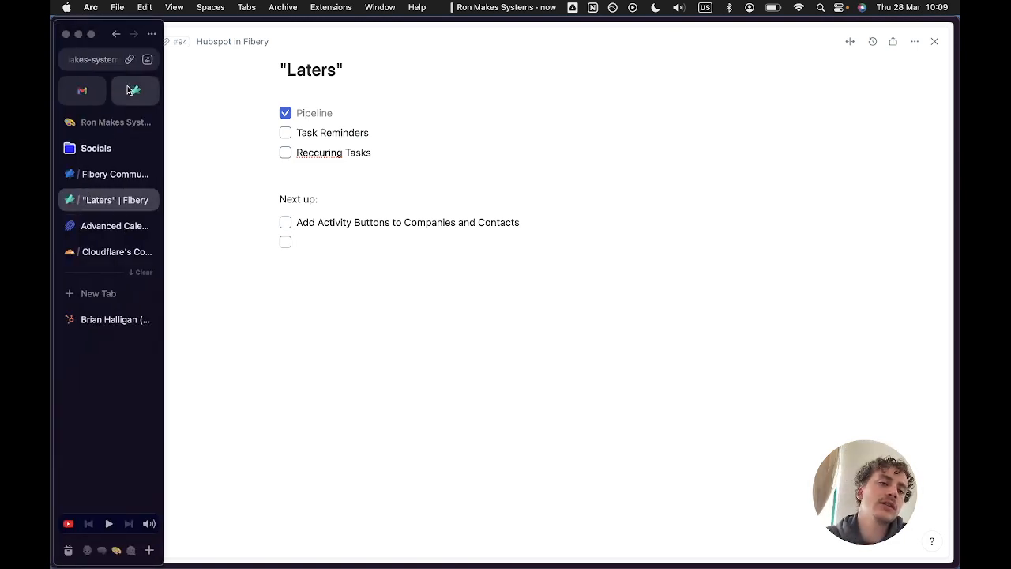
click(100, 315)
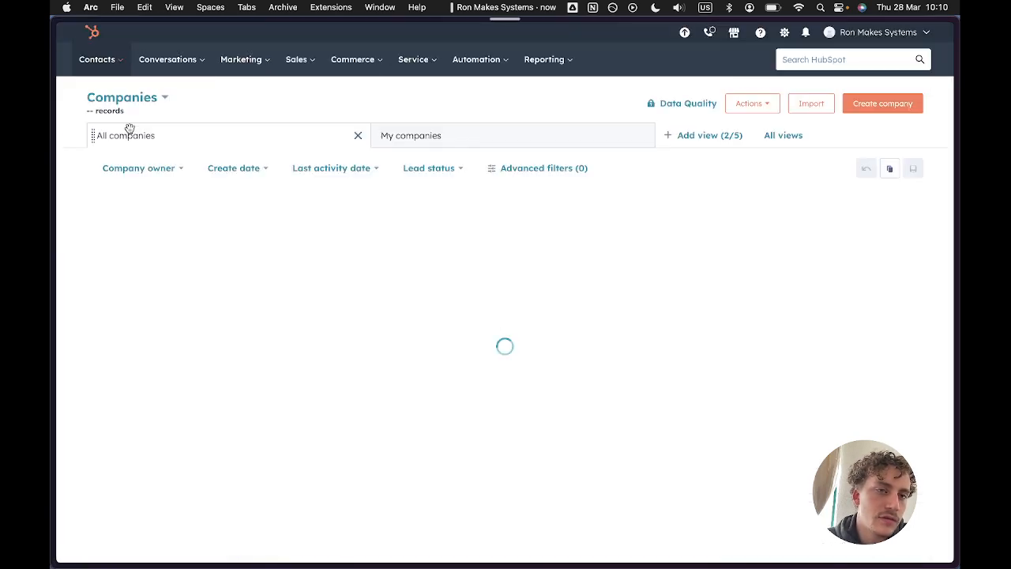
click(173, 261)
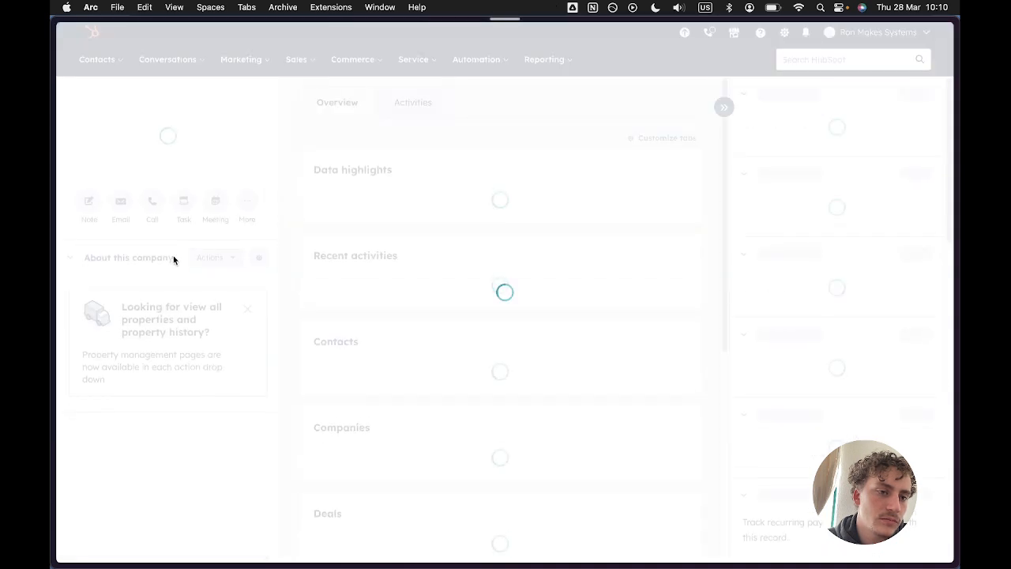
scroll(174, 315, down, 10)
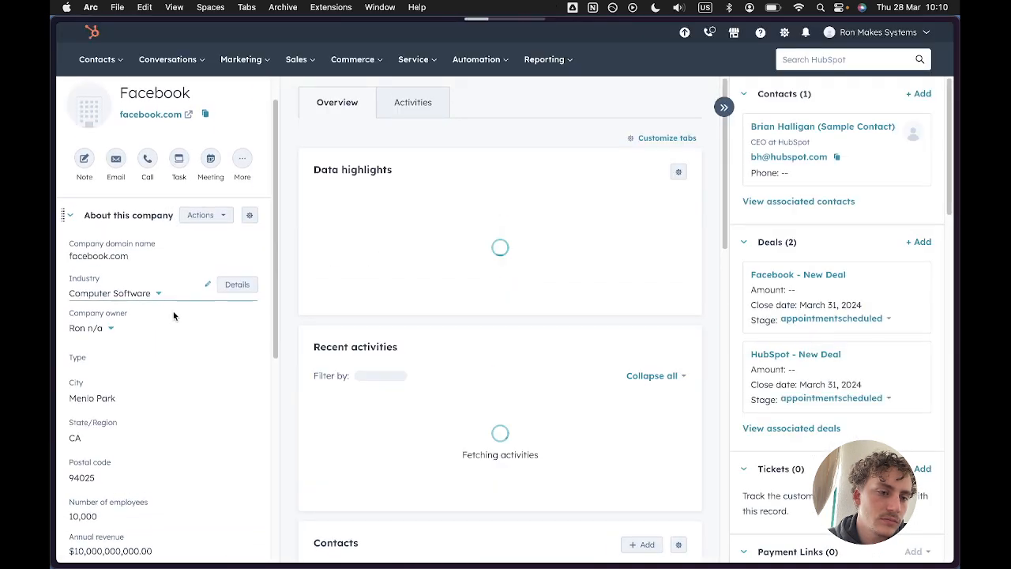
scroll(174, 316, up, 10)
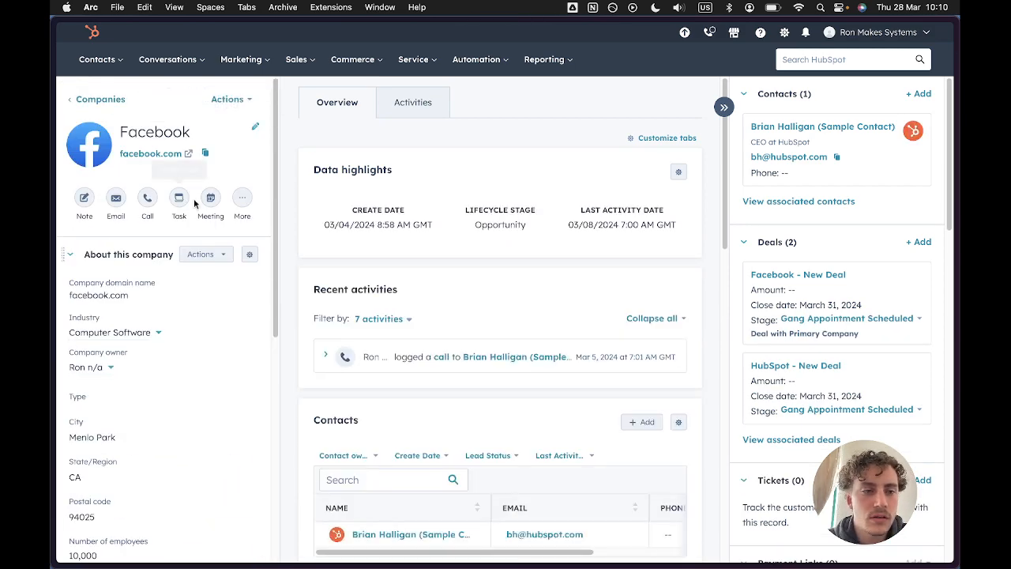
scroll(174, 316, down, 4)
scroll(167, 330, down, 6)
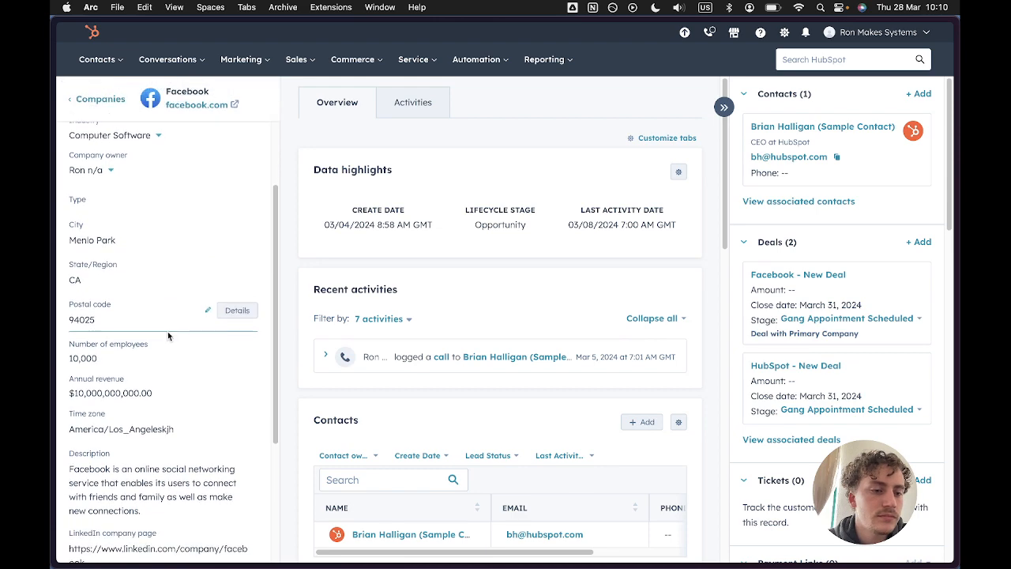
Return to the "Laters" document in Fibery and add the second Next up item "Implement the Ticket and Deal Logs." with corrected spelling.
mouse_move(54, 158)
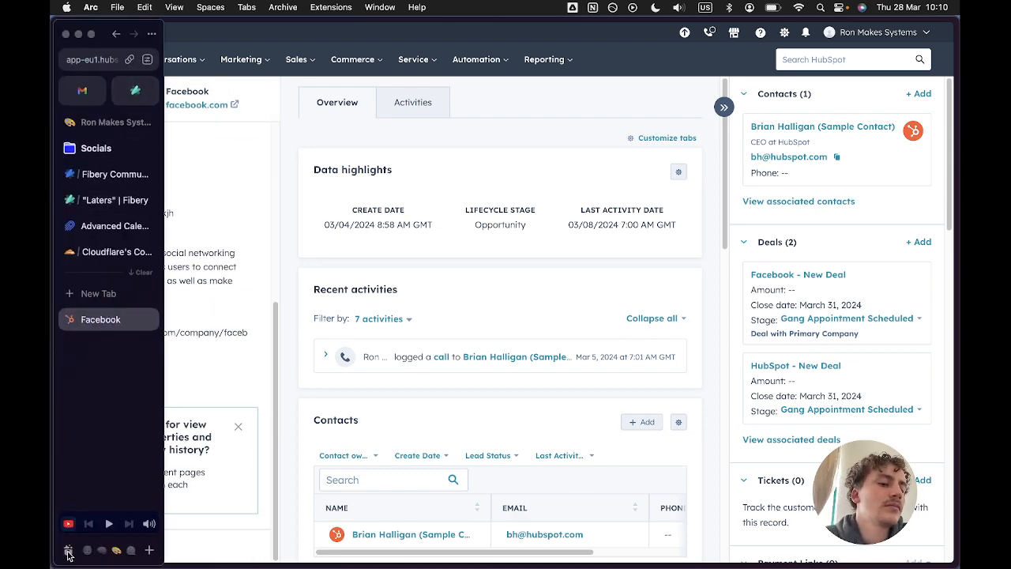
click(108, 201)
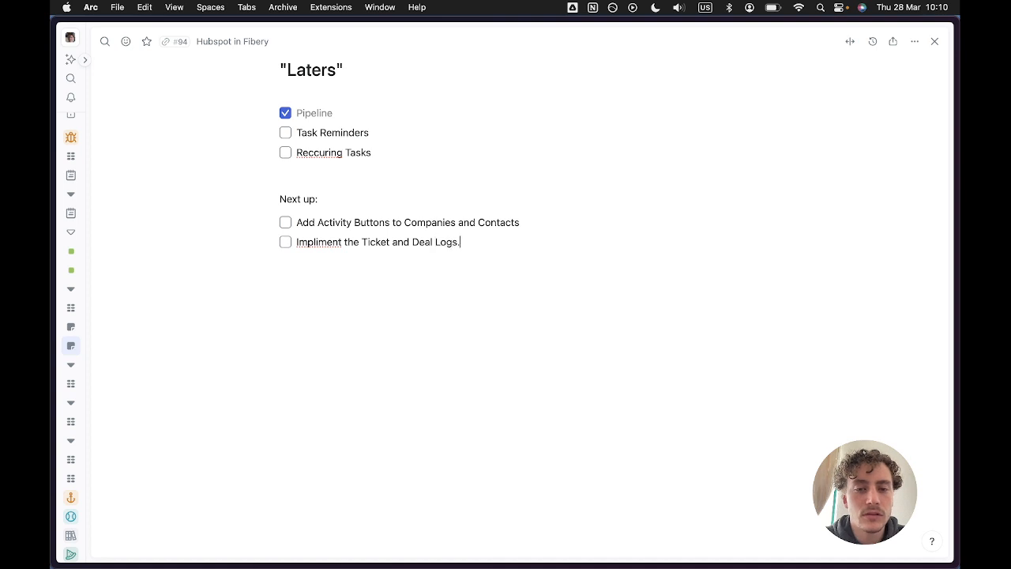
right_click(314, 244)
click(471, 243)
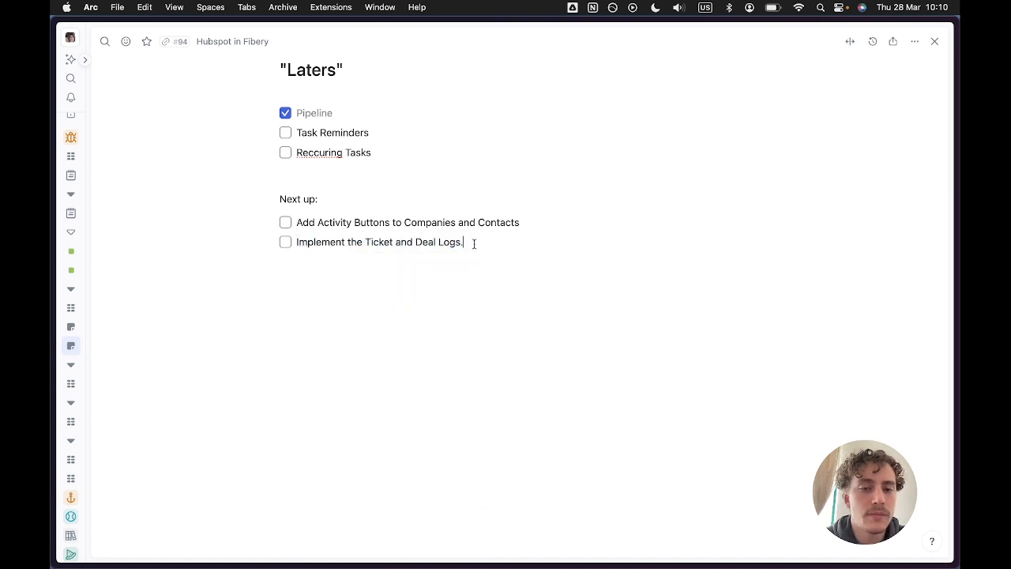
Open the Deal Pipeline in the Hubspot in Fibery space and move the ANOTHER DEAL card to the Had 2 meetings stage.
mouse_move(56, 166)
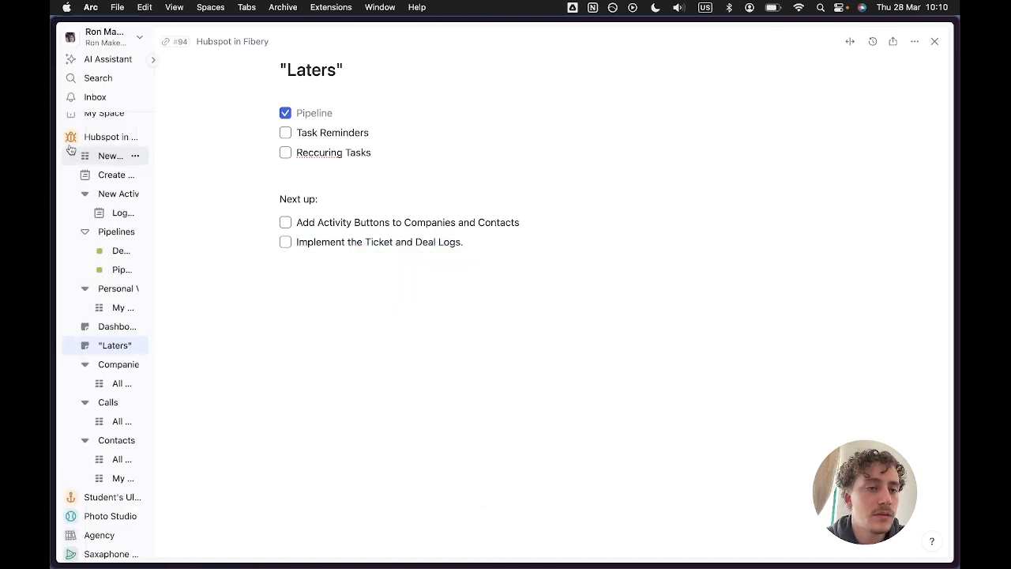
click(72, 139)
click(73, 139)
click(101, 139)
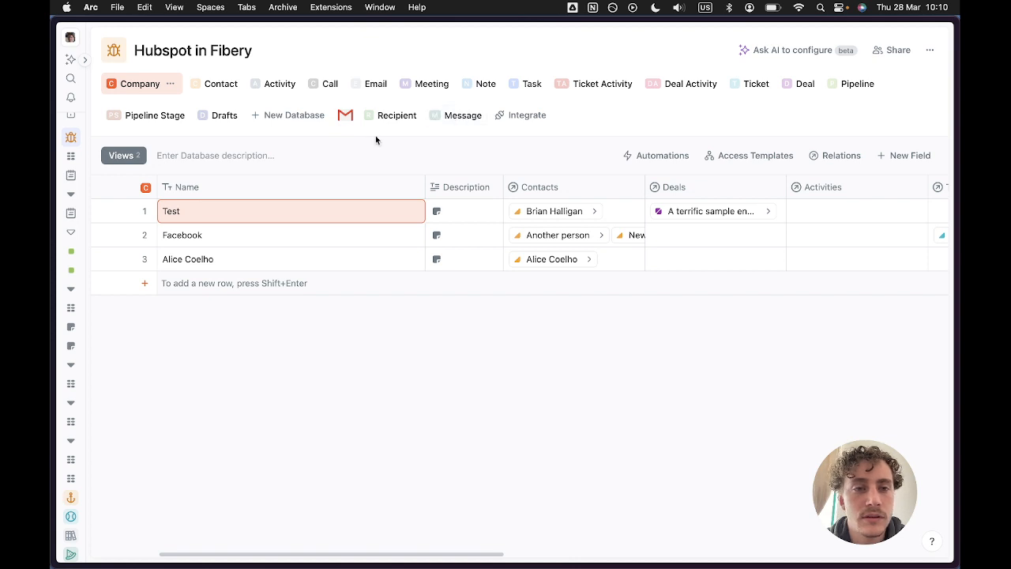
click(80, 257)
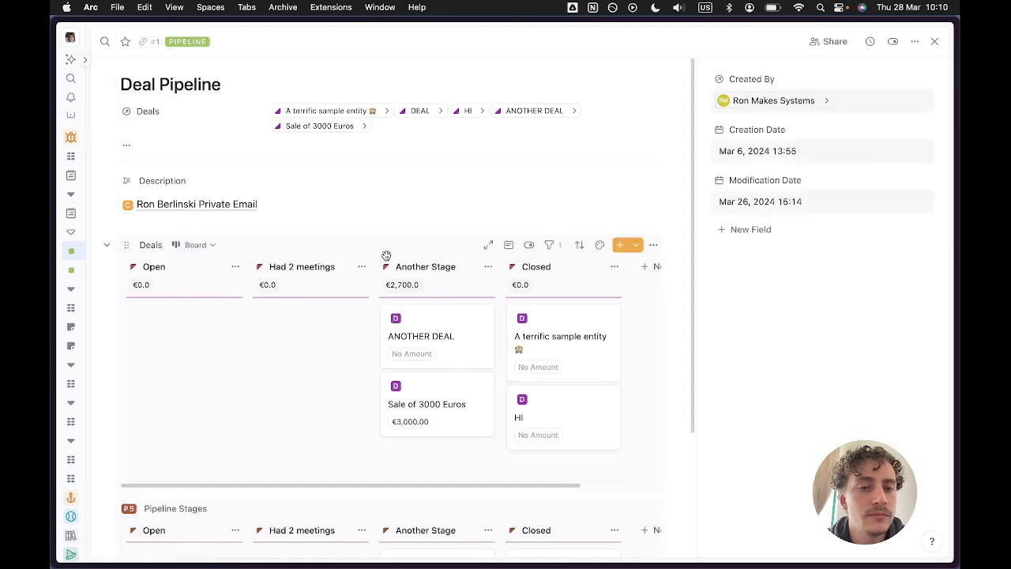
drag(419, 327, 307, 330)
View the Pipeline Stages board below the Deals board in the Deal Pipeline.
scroll(446, 371, down, 5)
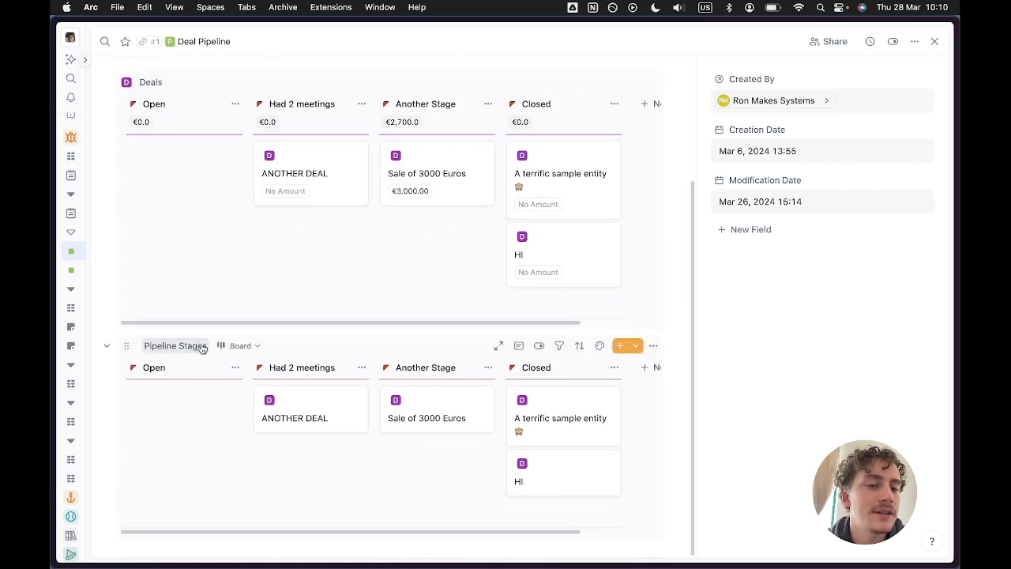
scroll(217, 352, up, 4)
click(107, 512)
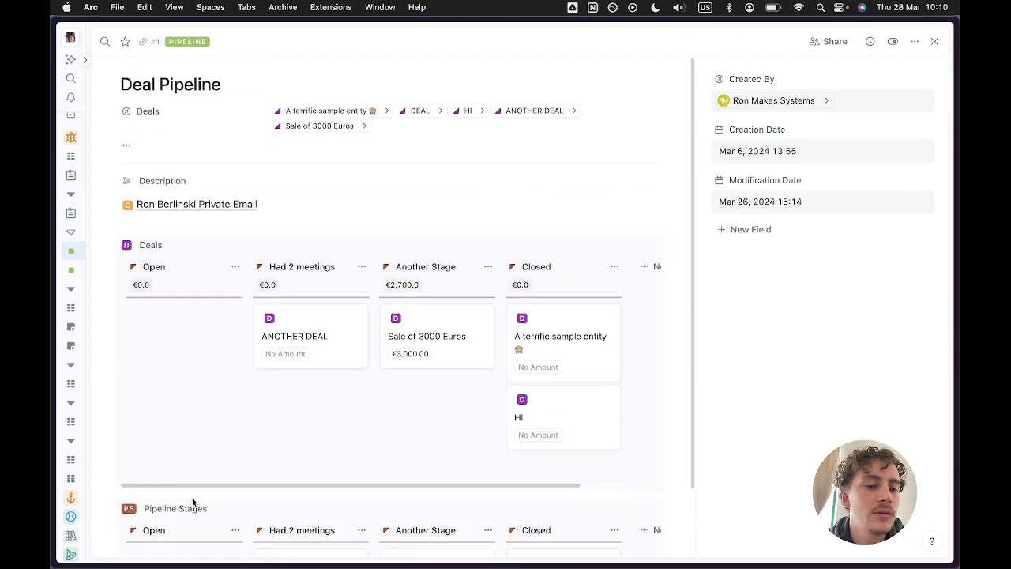
Delete the Board view of the Pipeline Stages in the Deal Pipeline so that only the List view remains.
click(236, 508)
click(372, 457)
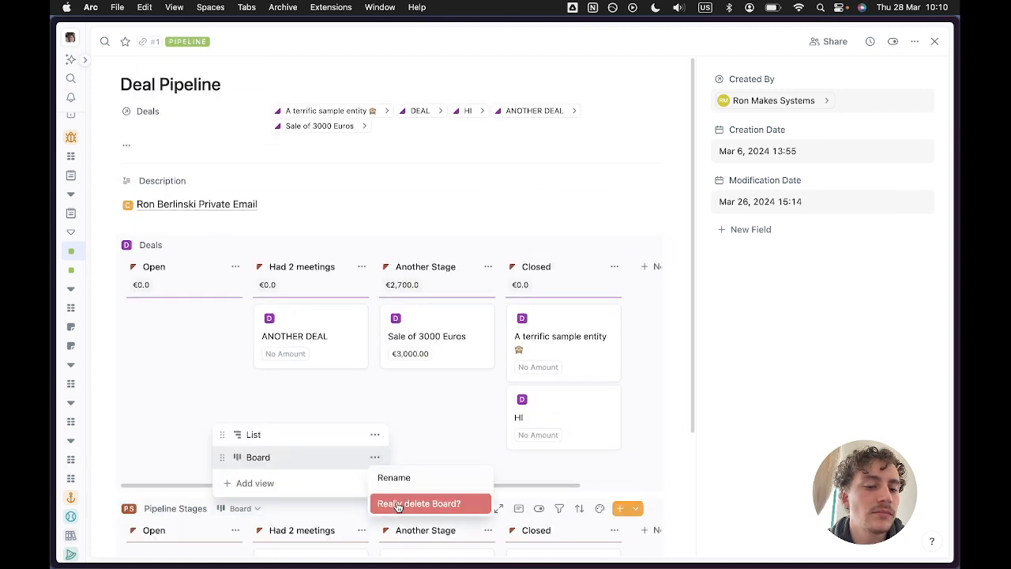
click(395, 503)
scroll(320, 519, down, 3)
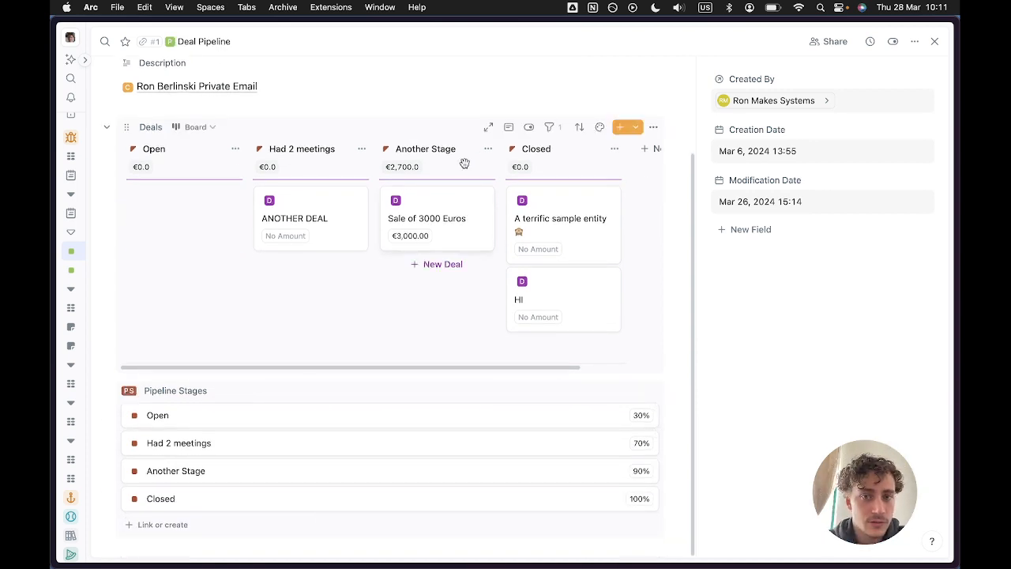
Move ANOTHER DEAL to Another Stage with an amount of 2100, and move Sale of 3000 Euros to Had 2 meetings.
scroll(374, 237, right, 3)
scroll(419, 260, left, 3)
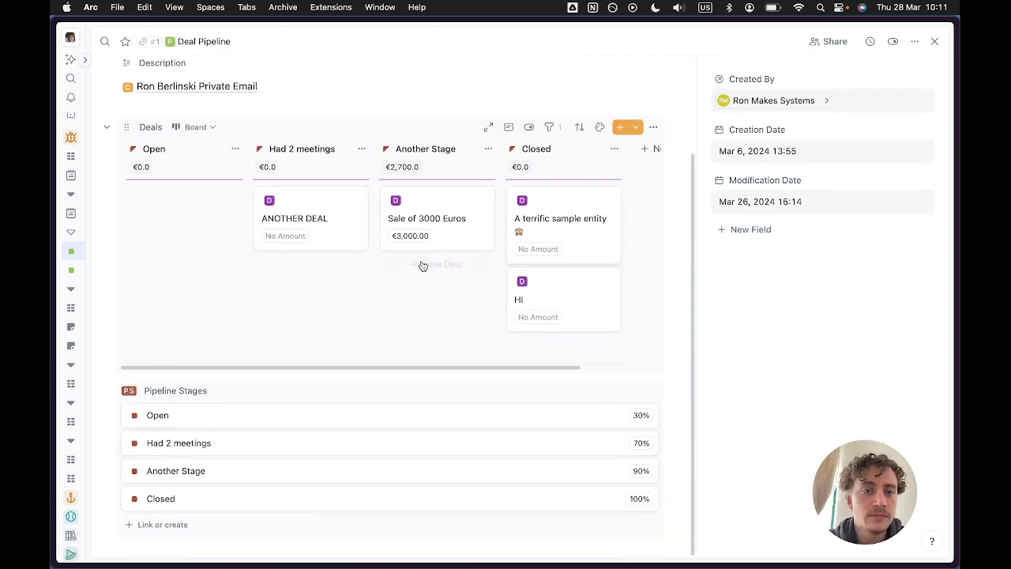
drag(349, 228, 410, 312)
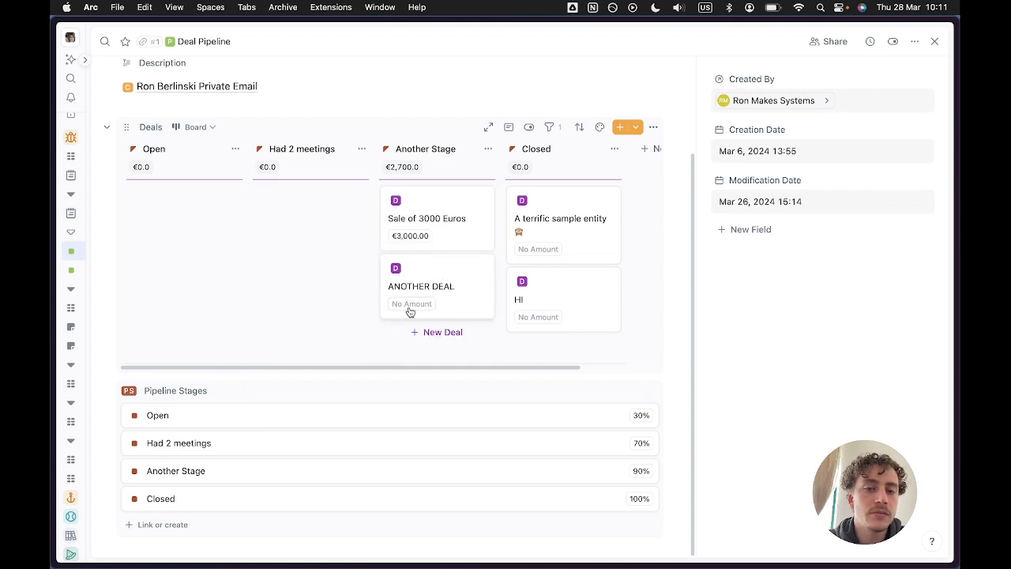
text(2100)
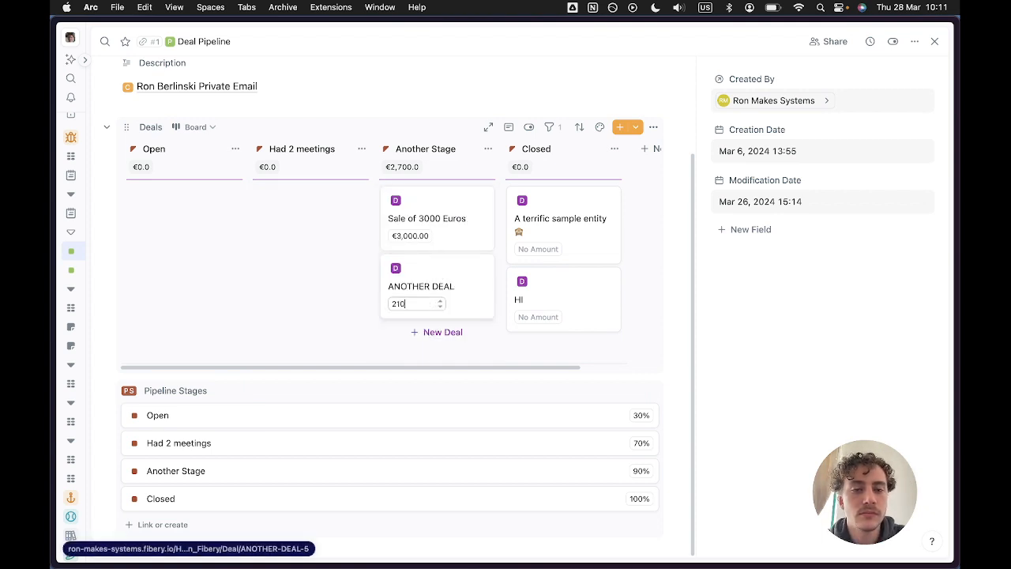
key(Return)
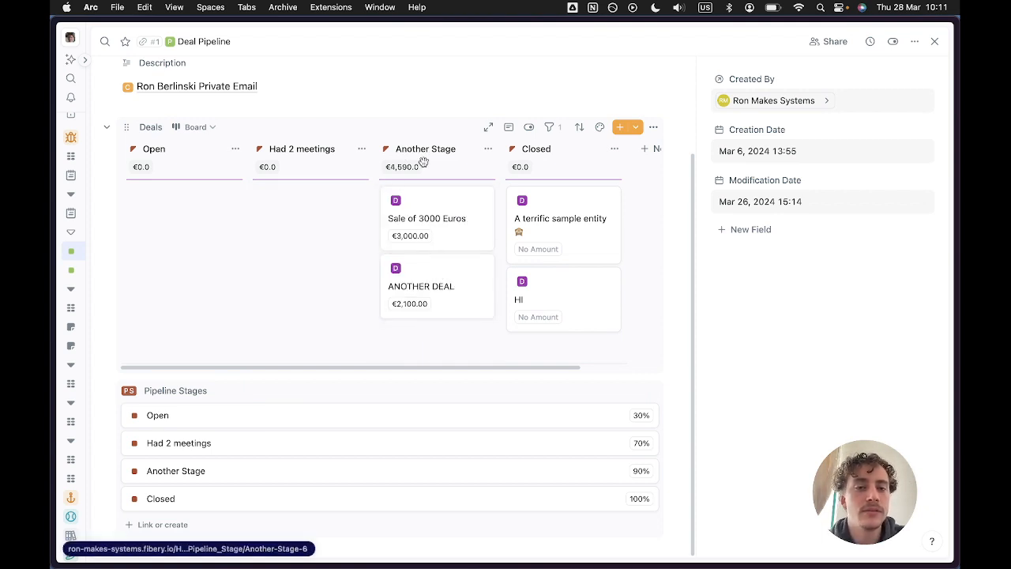
drag(420, 208, 316, 221)
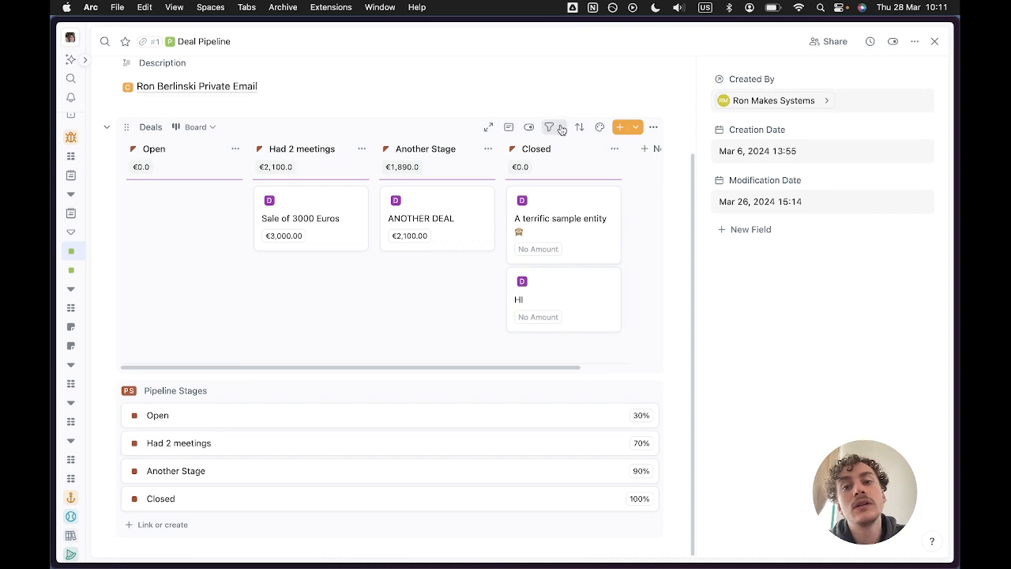
Show the Pipeline Stage field Deal Probability as a progress bar only in the Deals board's column headers.
click(529, 127)
click(437, 217)
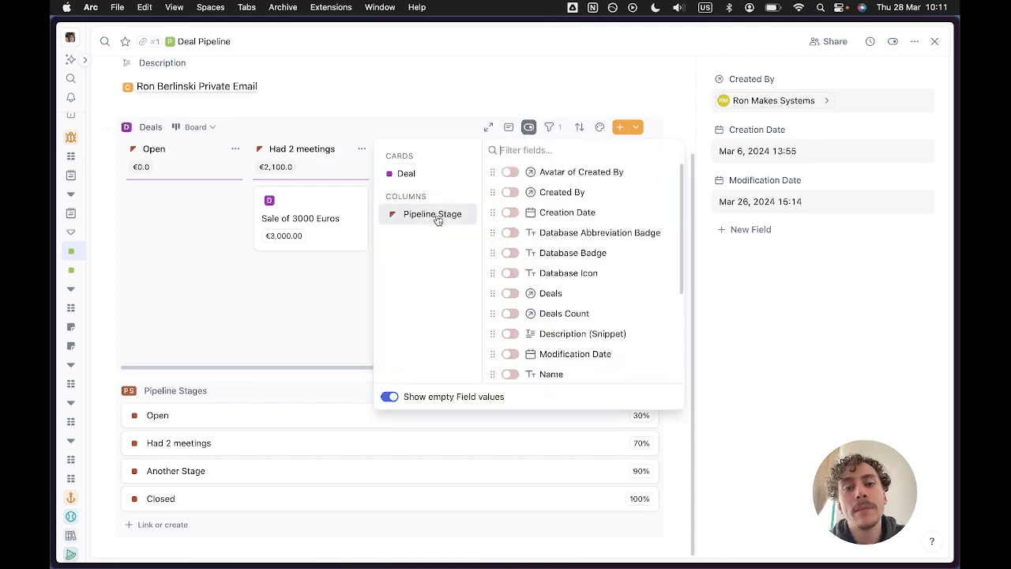
scroll(550, 244, down, 3)
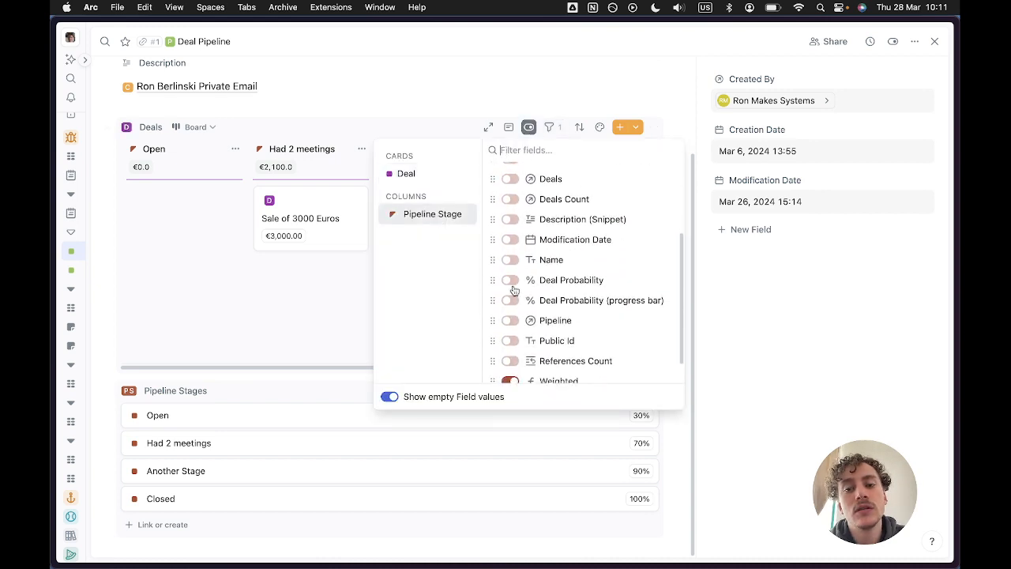
click(510, 281)
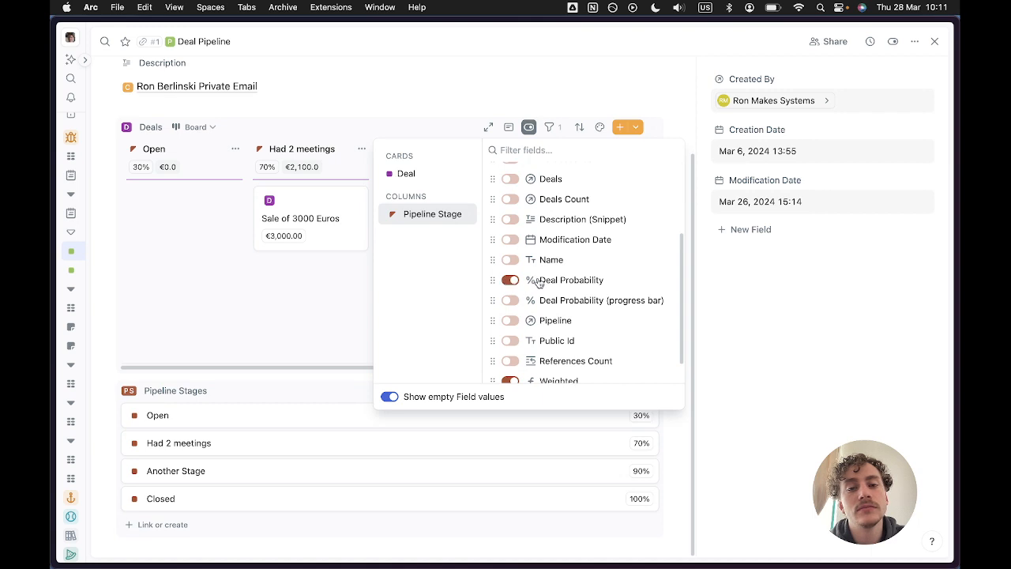
click(510, 302)
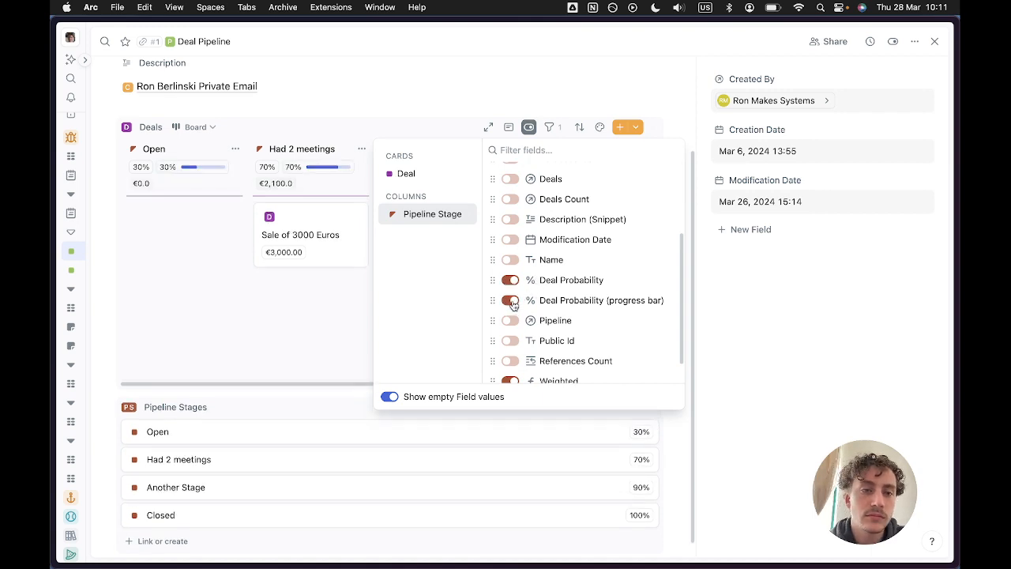
click(509, 284)
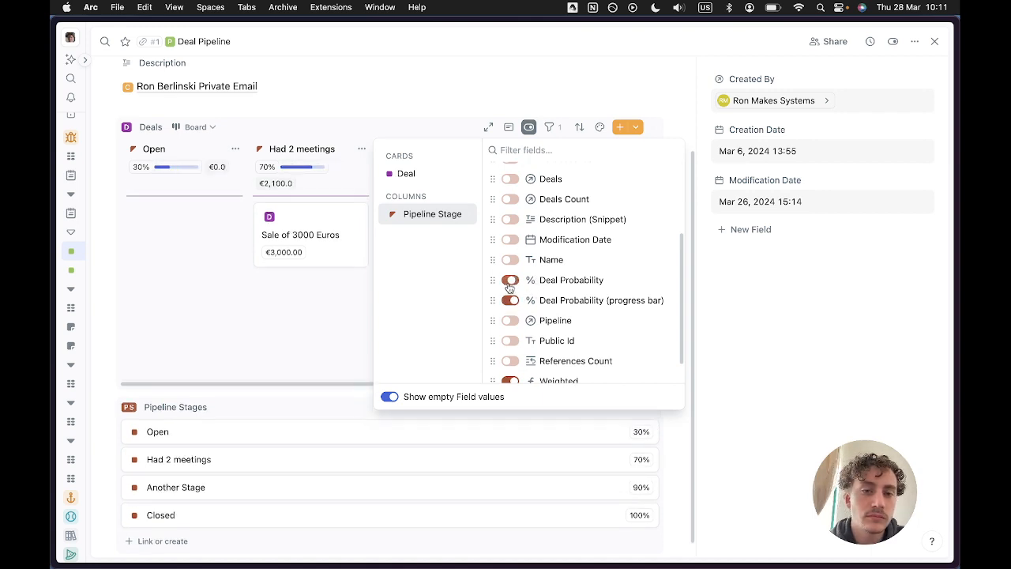
click(311, 322)
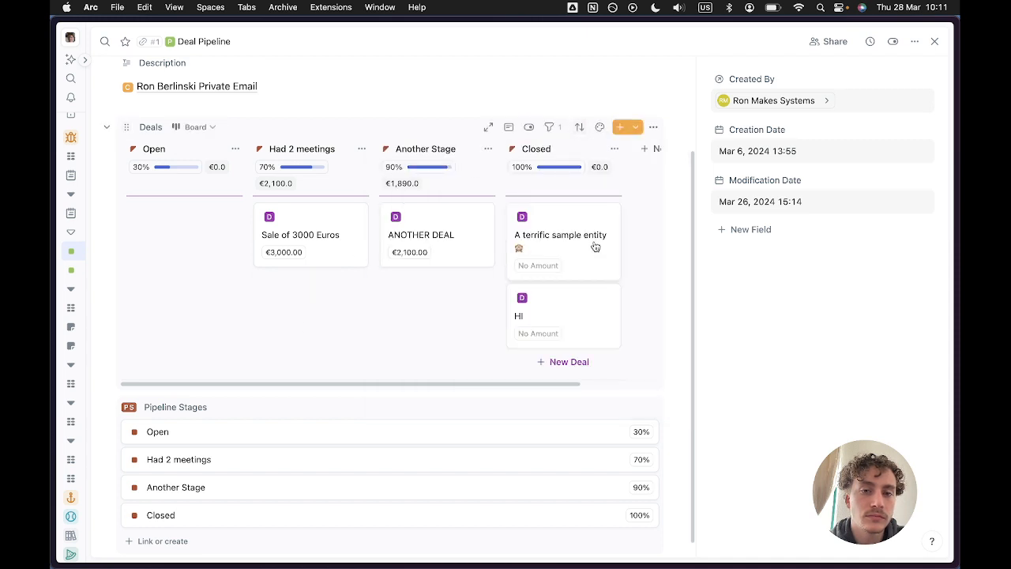
Show Deal Probability as a plain percentage instead of a progress bar in the Deals board's column headers.
click(528, 127)
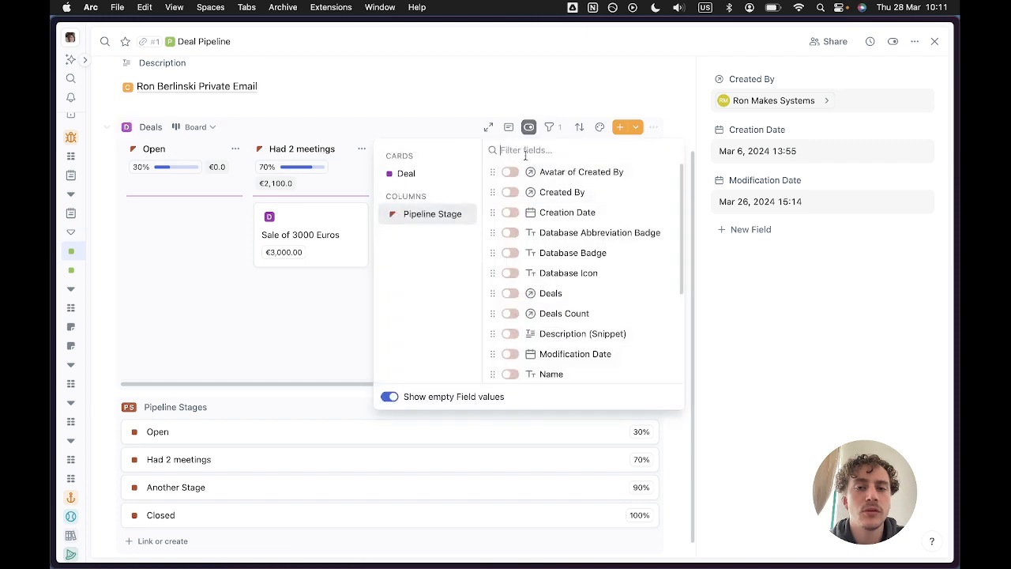
scroll(528, 292, down, 5)
click(509, 253)
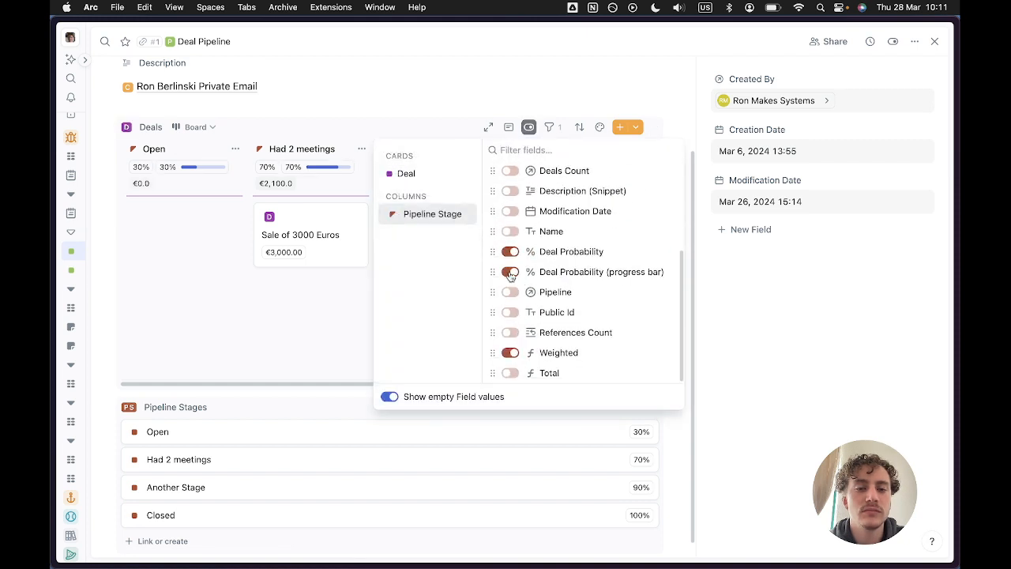
click(510, 273)
click(263, 309)
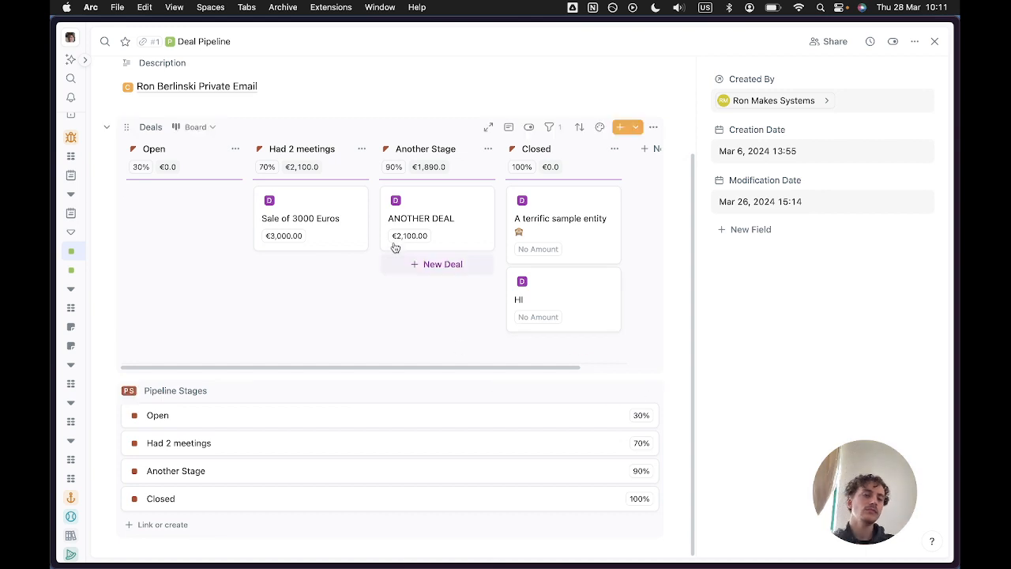
Open the Hubspot in Fibery space, dismiss the support chat message, and open the Pipeline Stage database.
scroll(395, 273, up, 3)
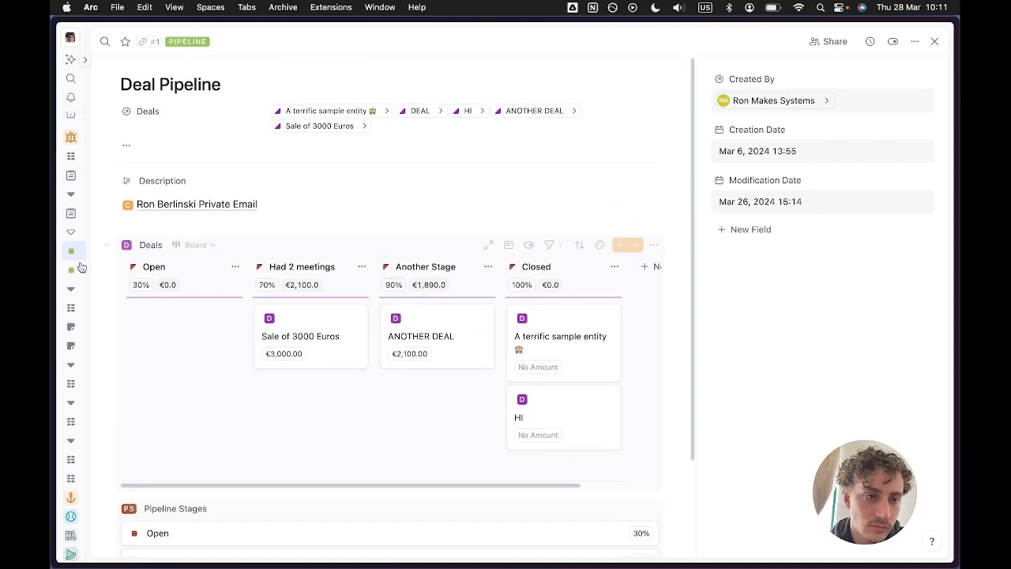
mouse_move(71, 267)
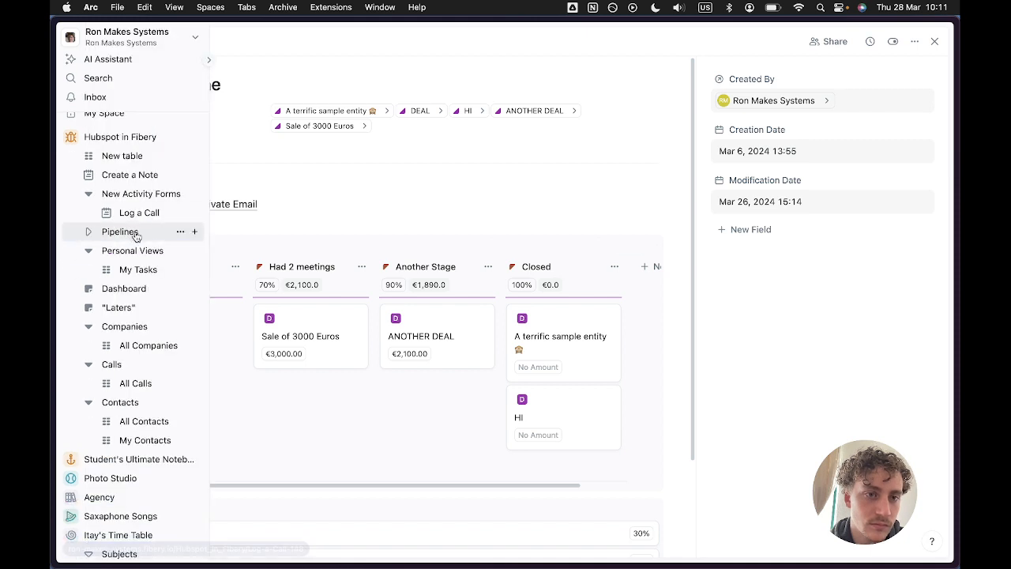
click(128, 132)
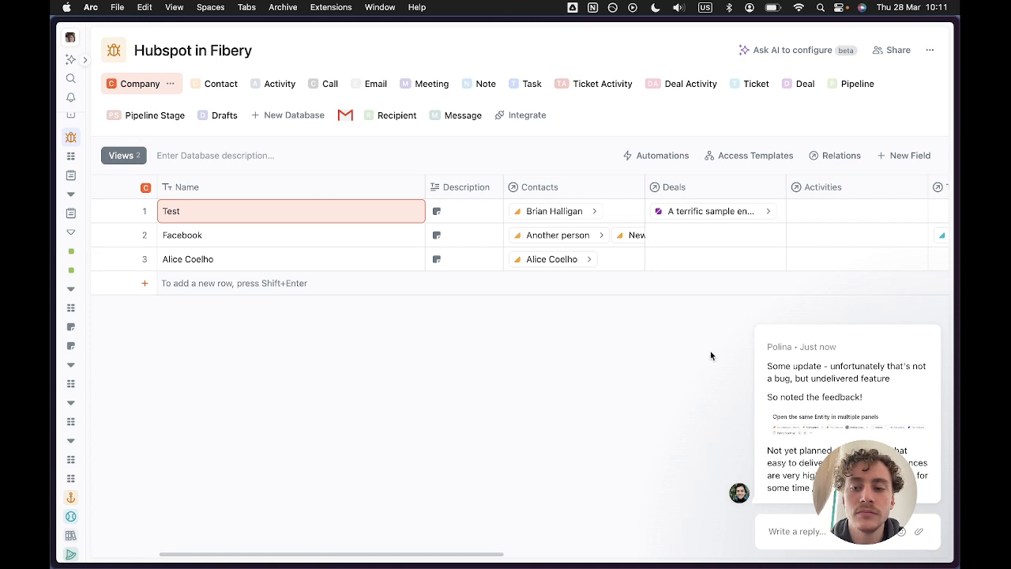
click(933, 325)
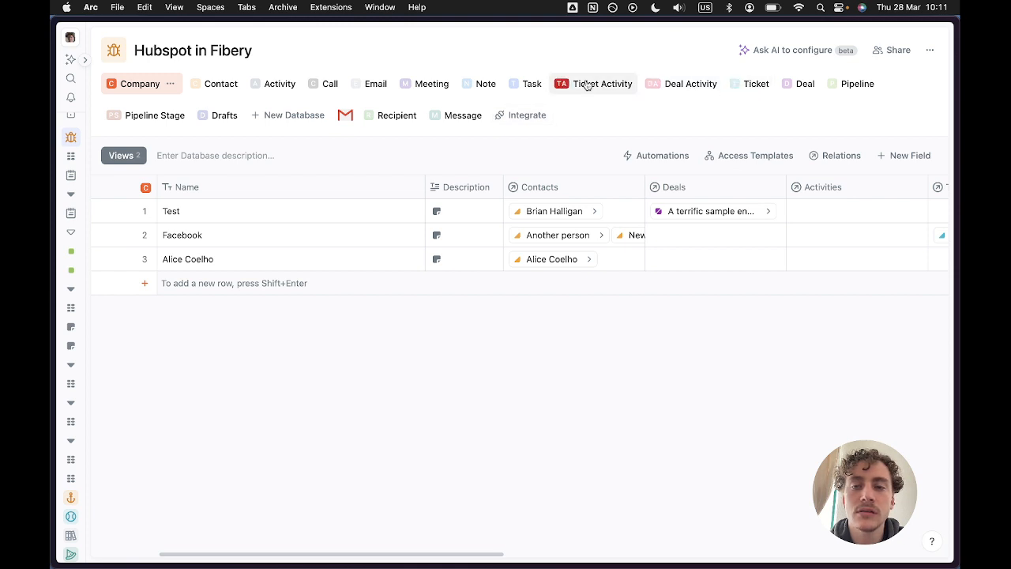
click(190, 116)
click(195, 117)
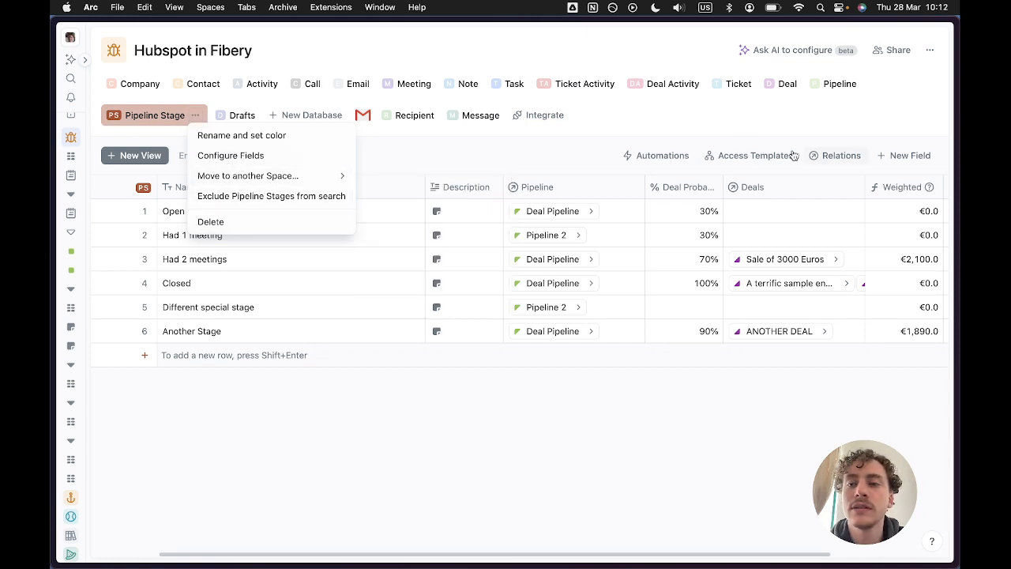
Review the Pipeline Stage database's access templates and the sharing settings of the Hubspot in Fibery space.
click(744, 155)
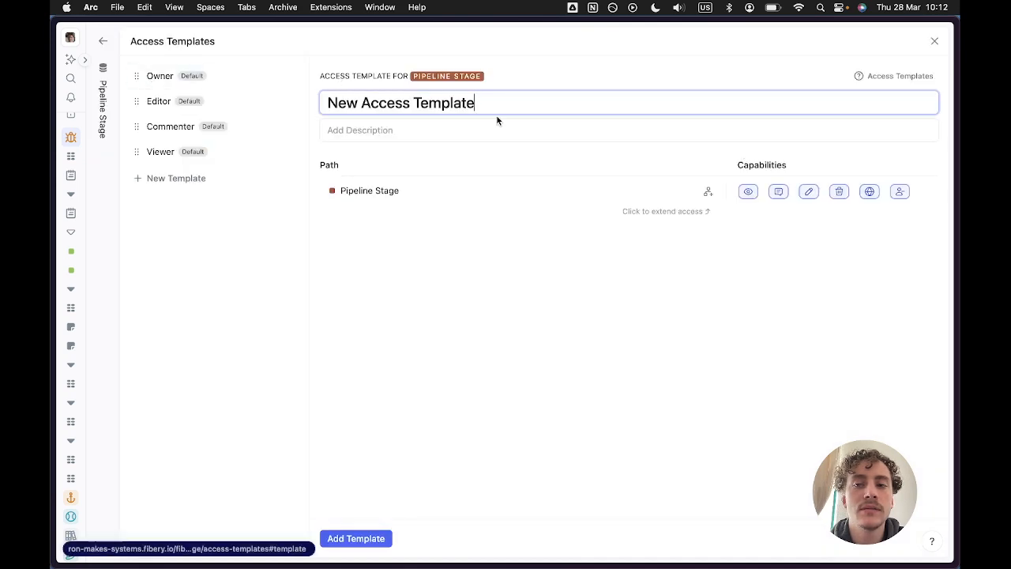
click(933, 40)
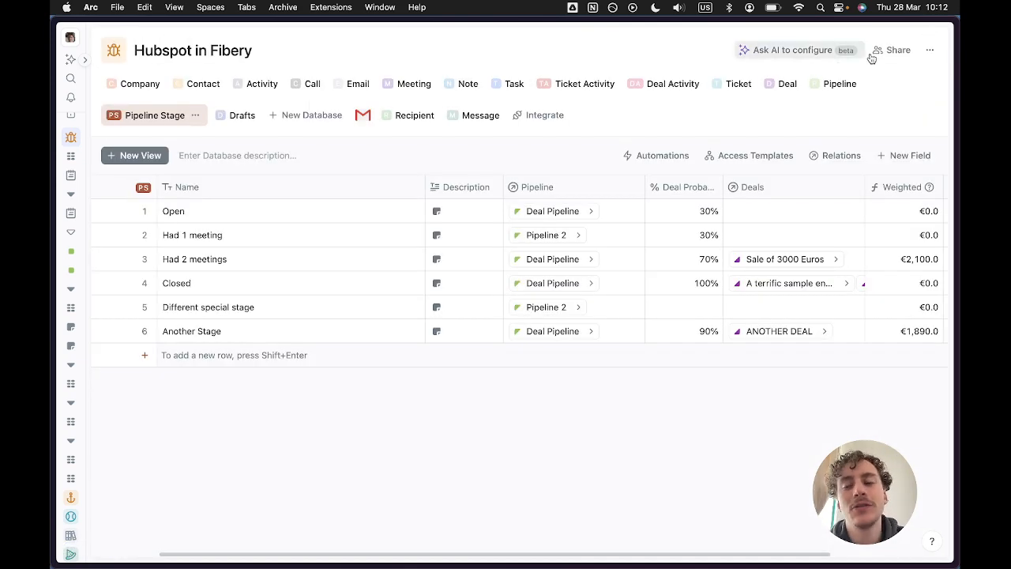
click(876, 52)
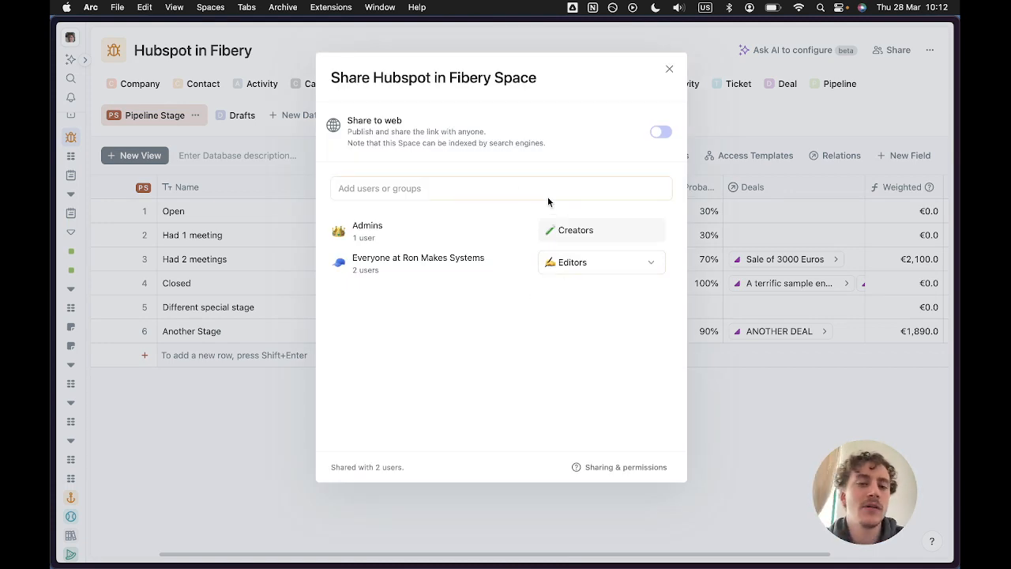
click(667, 71)
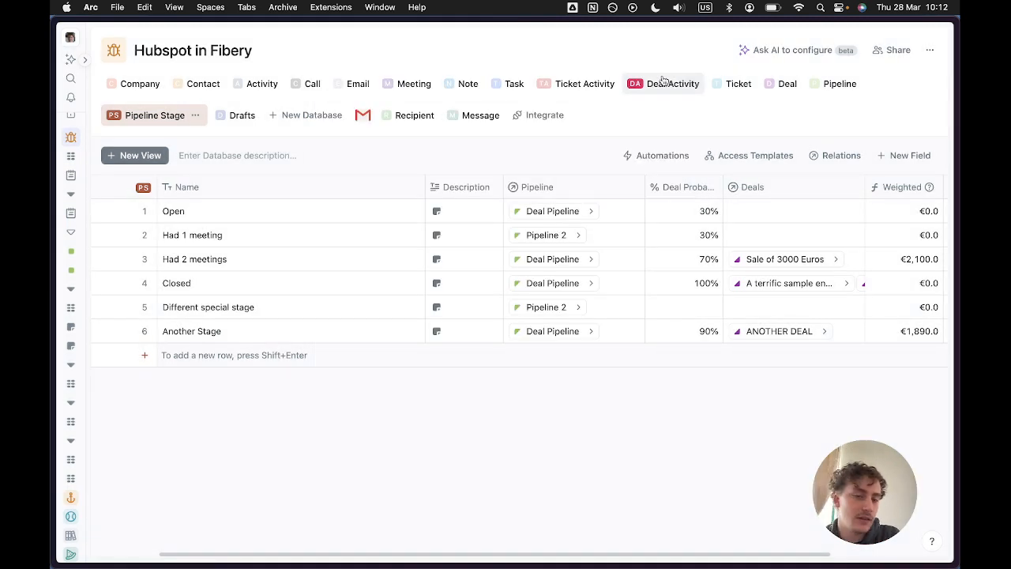
key(super+Tab)
key(super+Tab)
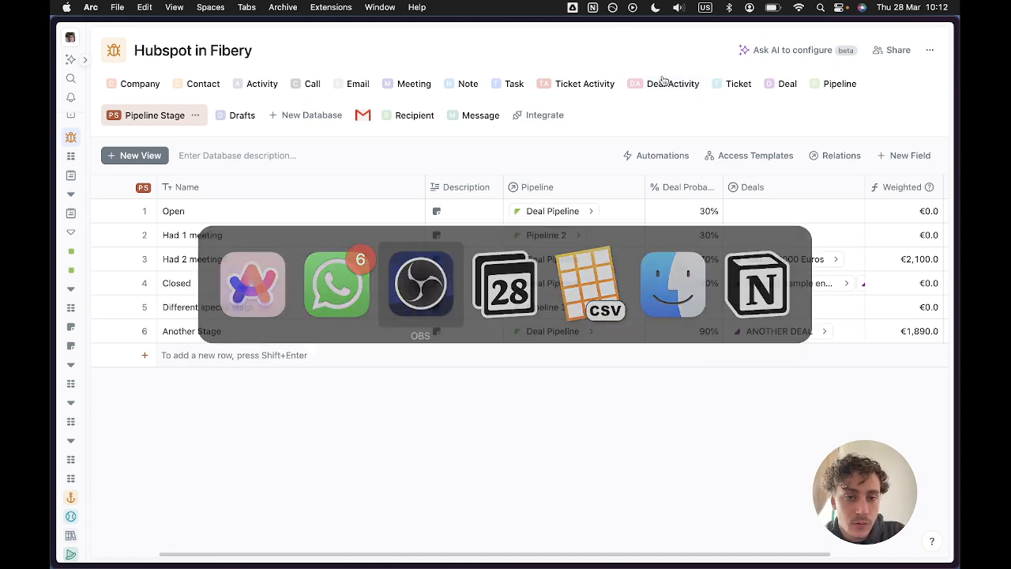